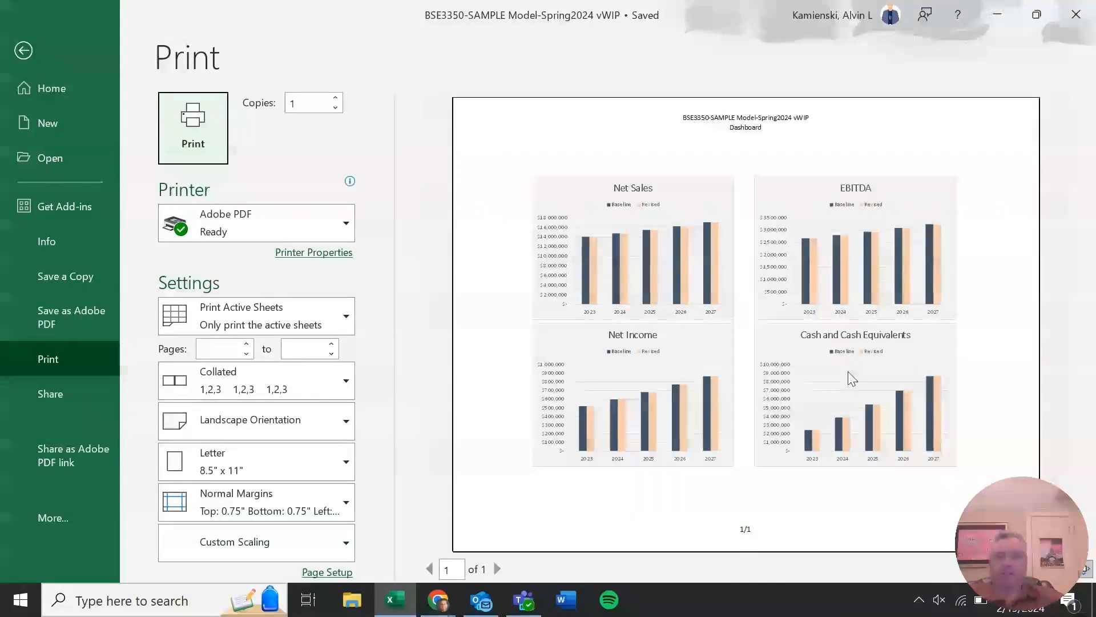
Leave the print preview and open the Income Statement sheet at the Net Sales row
key("Escape")
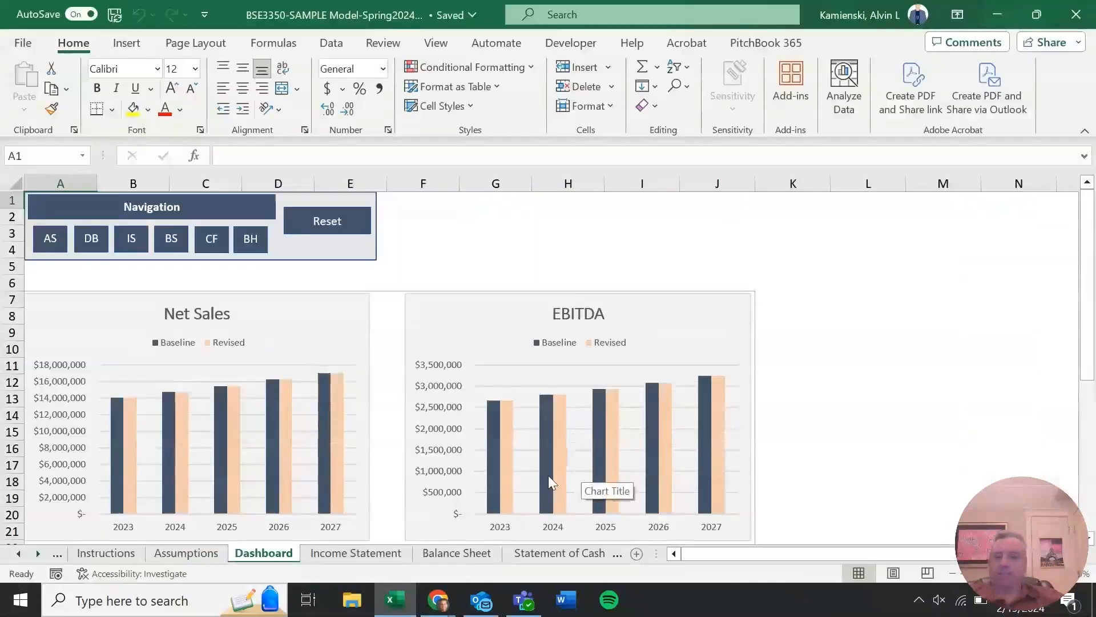
left_click(376, 555)
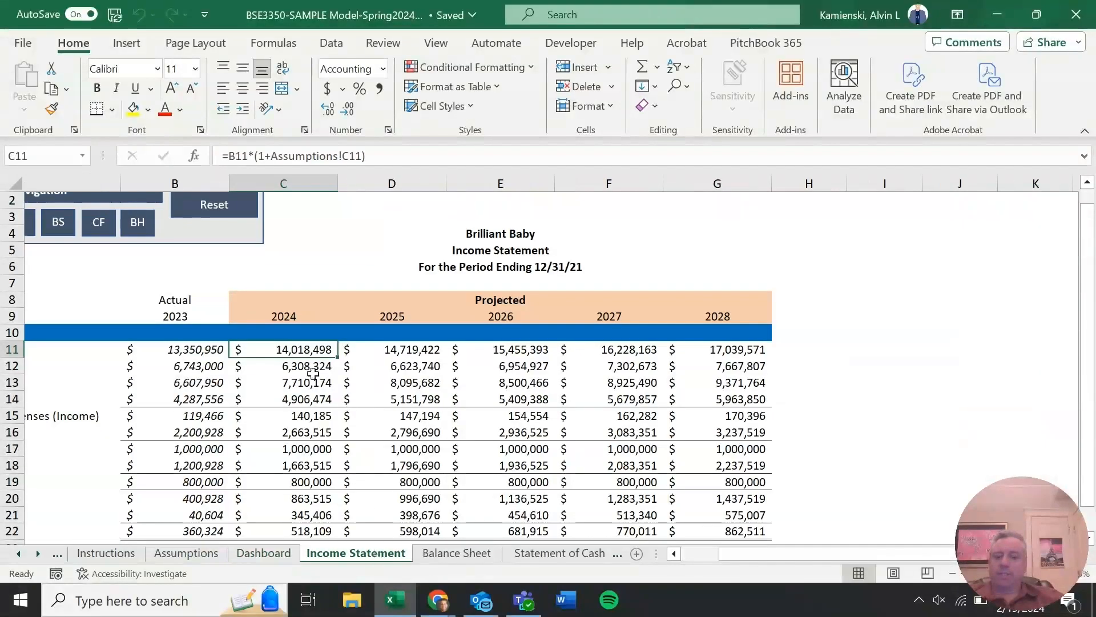
key("Left")
scroll(313, 371, "left", 2)
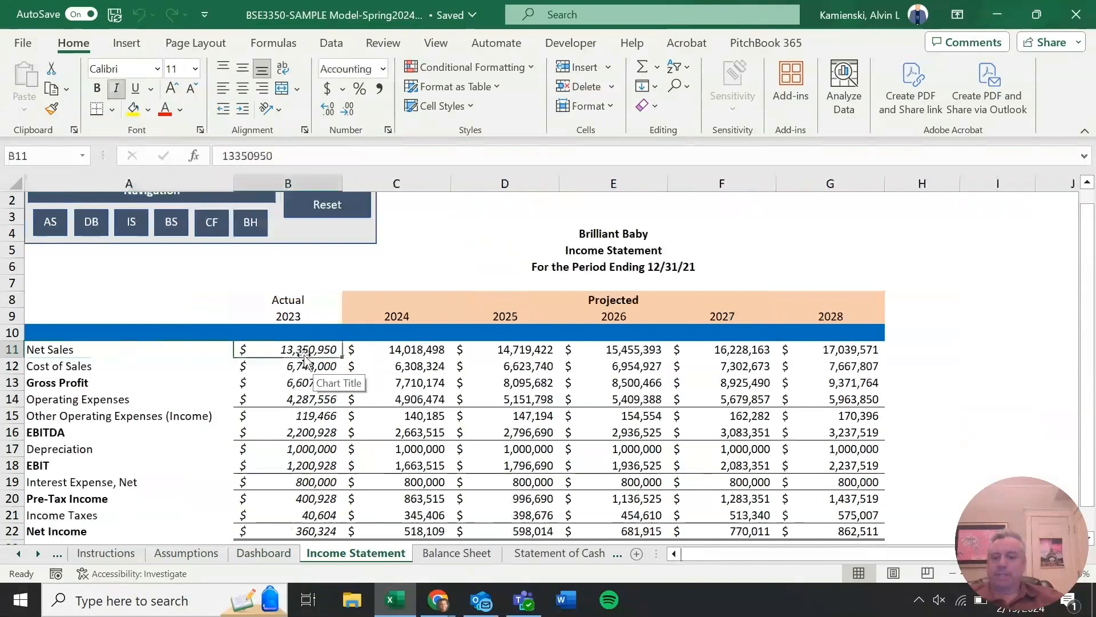
Insert a 2-D clustered column chart of the projected Net Sales for 2024 to 2028 in C11:G11
key("Right")
key("shift+Right")
key("shift+Right")
key("shift+Right")
key("shift+Right")
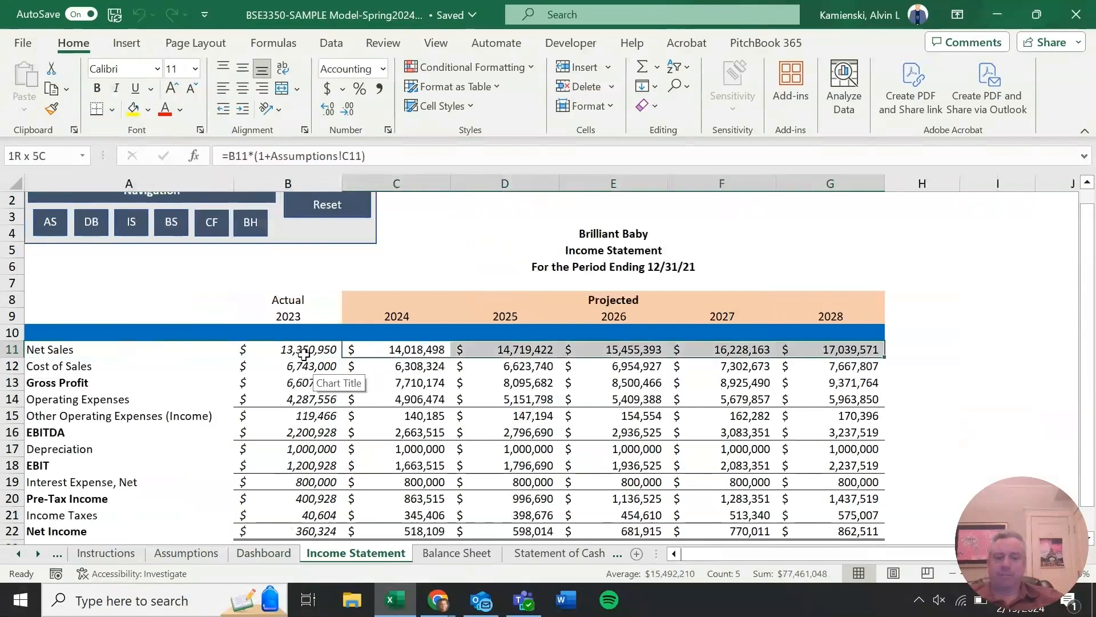
left_click(139, 45)
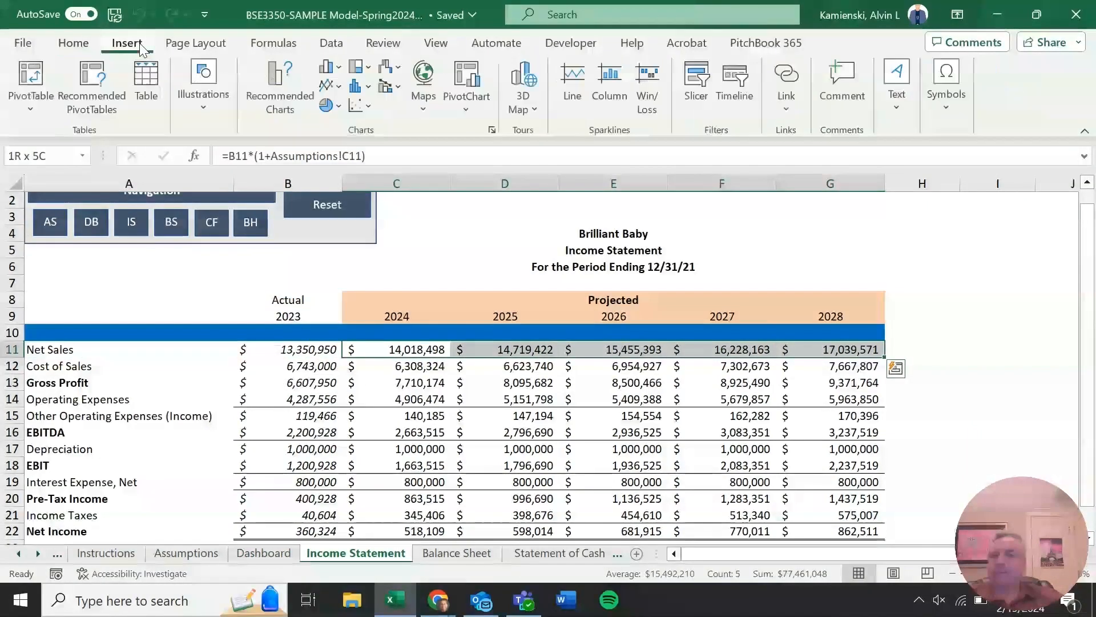
left_click(341, 70)
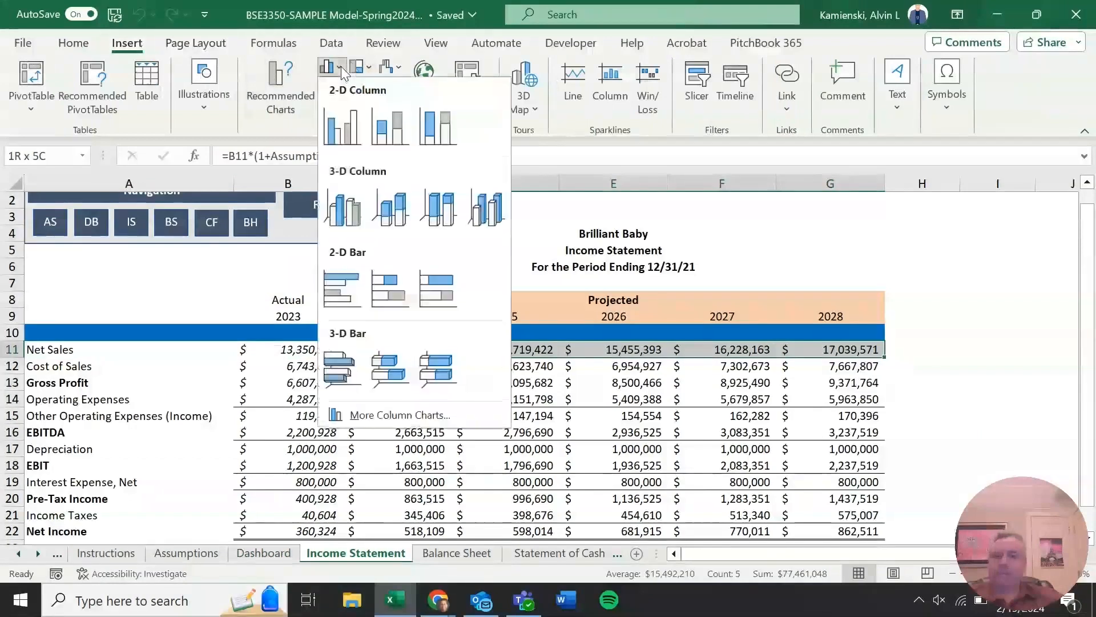
left_click(345, 109)
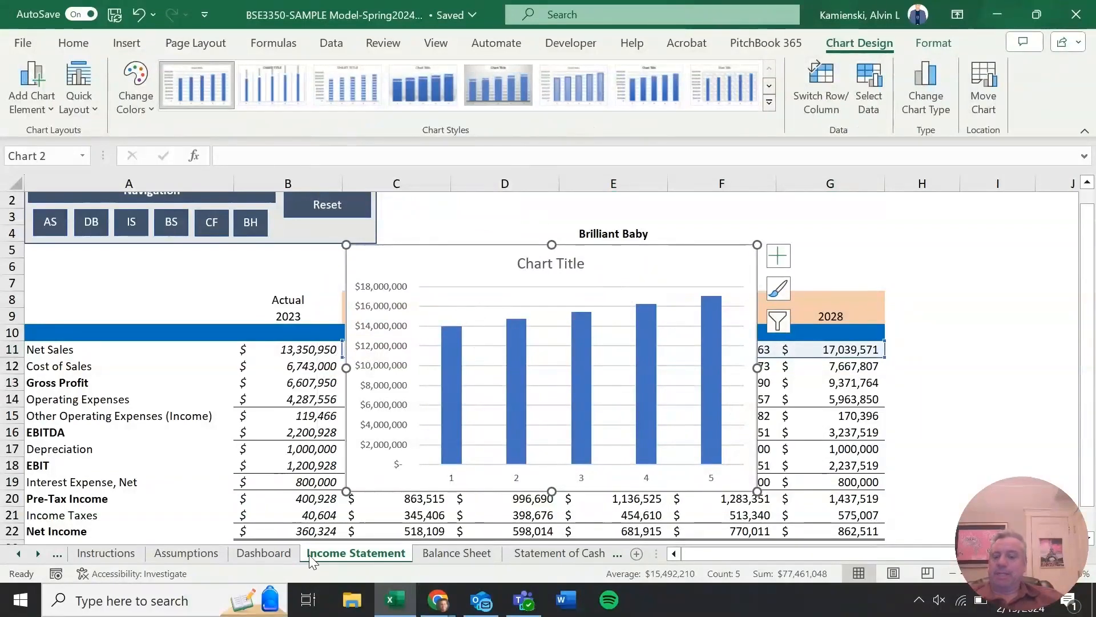
Add a new sheet named Dashboard vWIP and place it directly after the Dashboard sheet
left_click(637, 554)
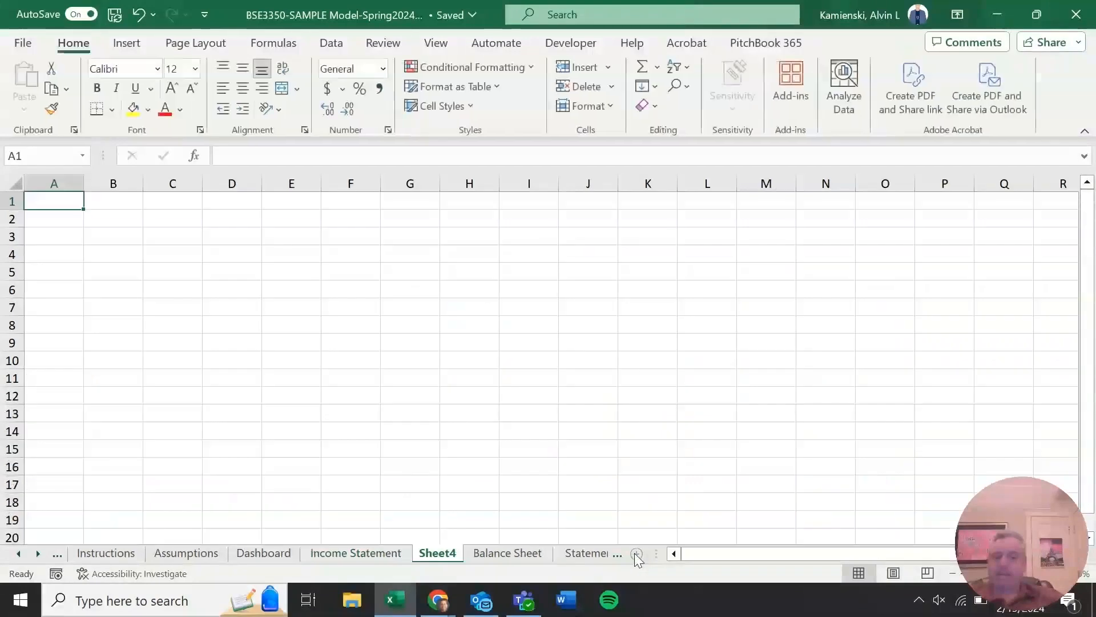
double_click(451, 555)
type("Das")
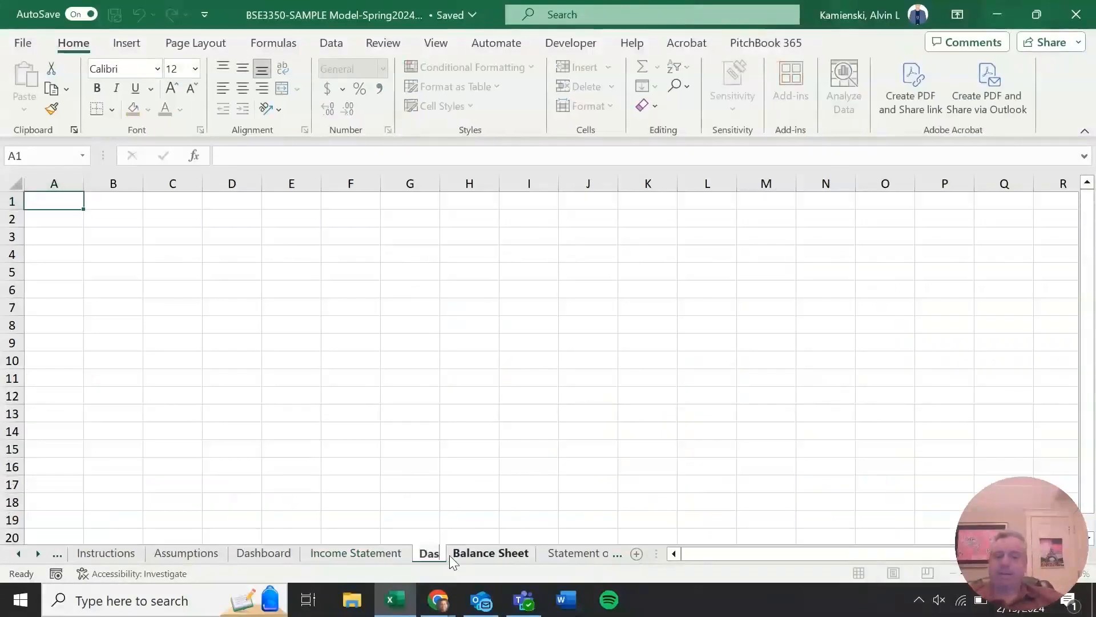
type("hboar")
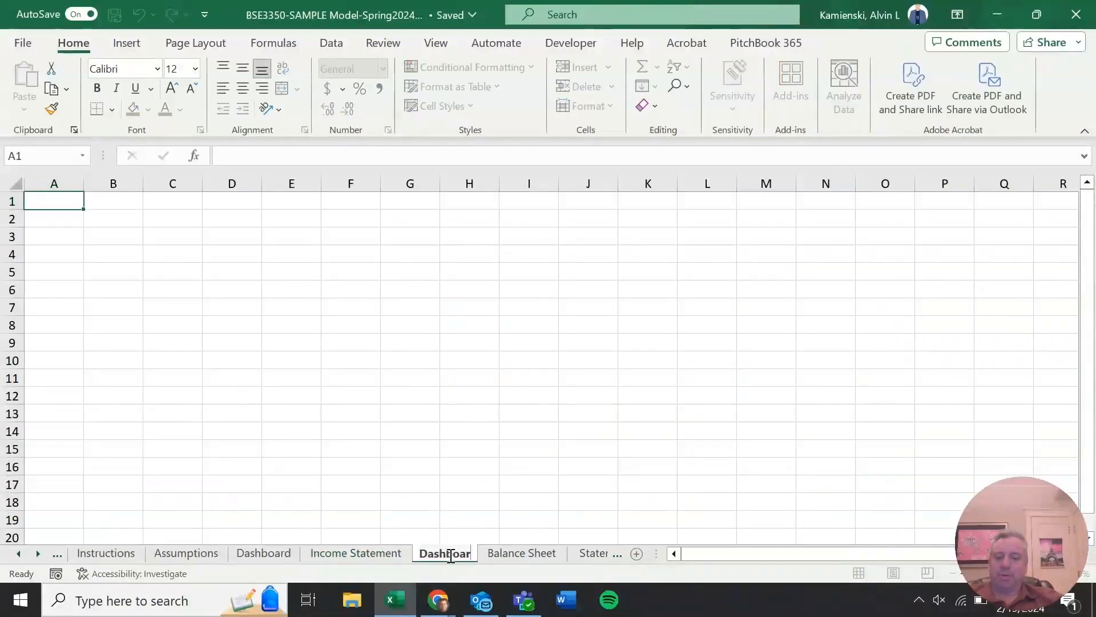
type("d vWIP")
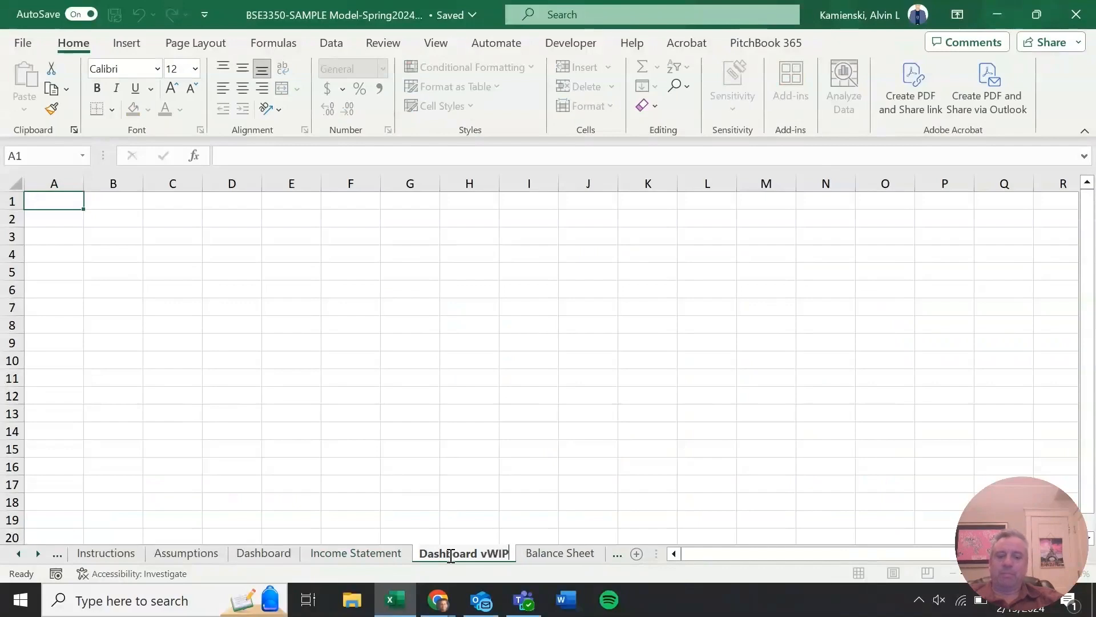
key("Return")
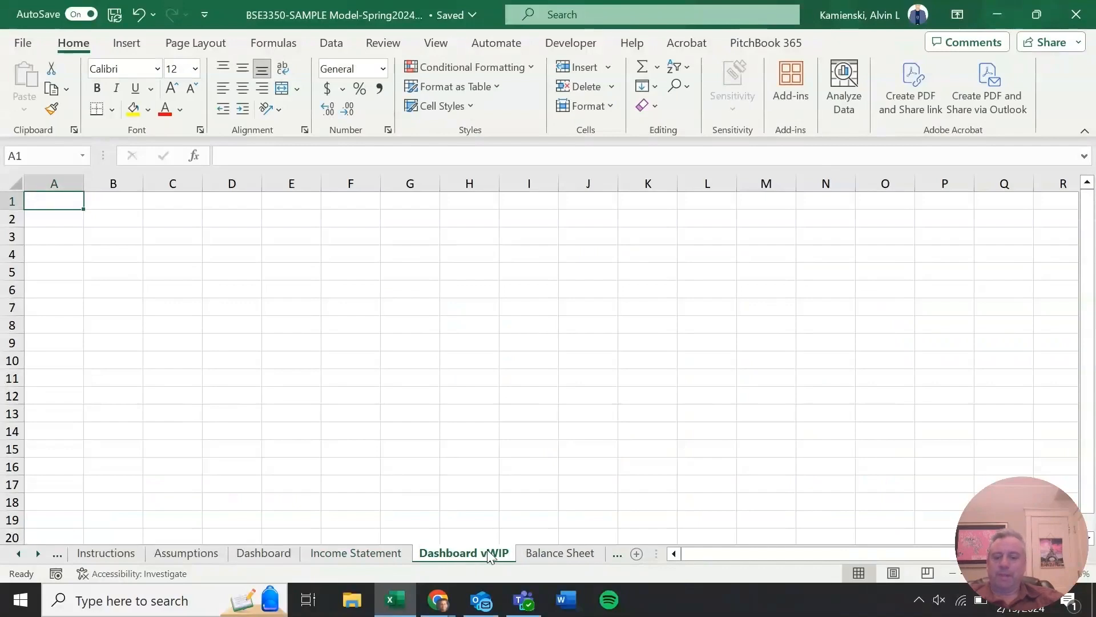
left_click_drag(313, 545, 312, 542)
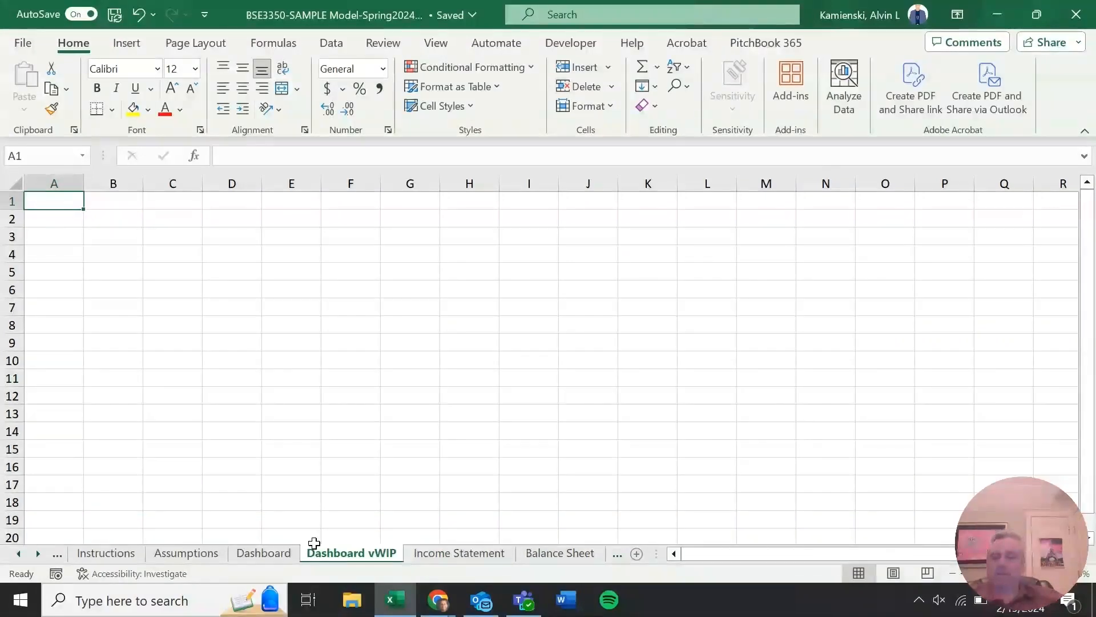
Move the new column chart from the Income Statement sheet to cell A1 of the Dashboard vWIP sheet
key("ctrl+Page_Up")
key("ctrl+Page_Up")
key("ctrl+Page_Up")
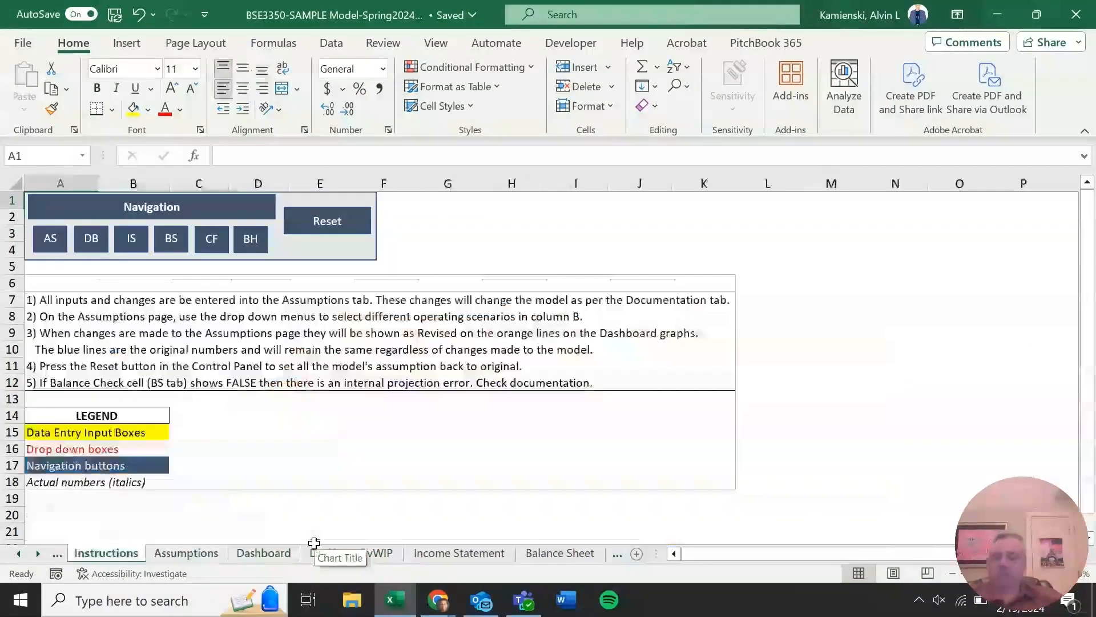
key("ctrl+Page_Down")
key("ctrl+Page_Down")
key("ctrl+Page_Down")
key("ctrl+Page_Down")
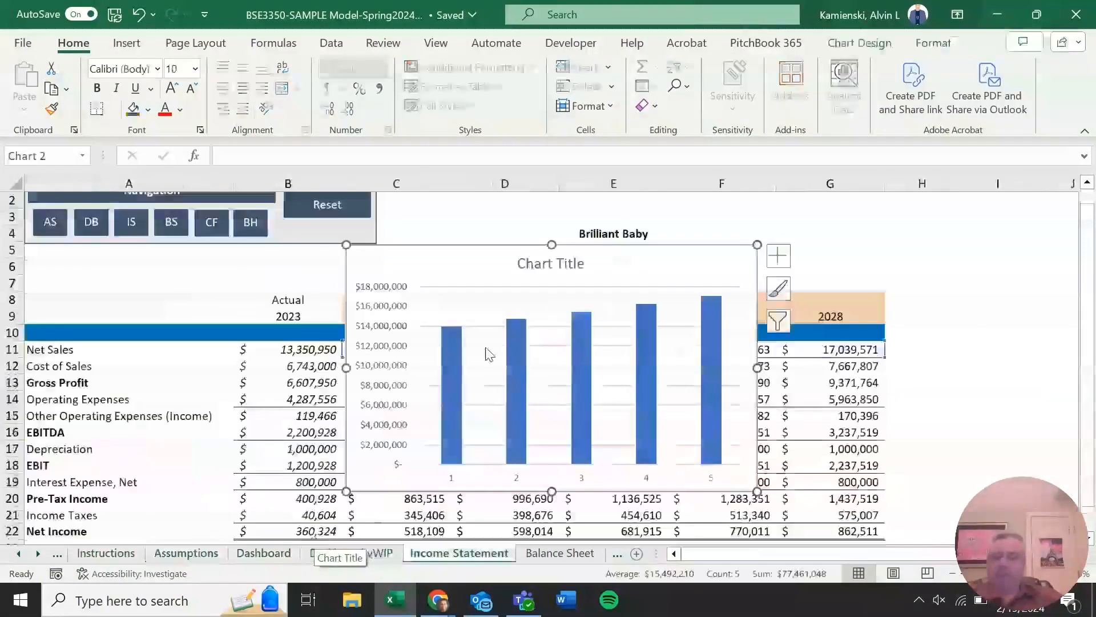
key("ctrl+Page_Up")
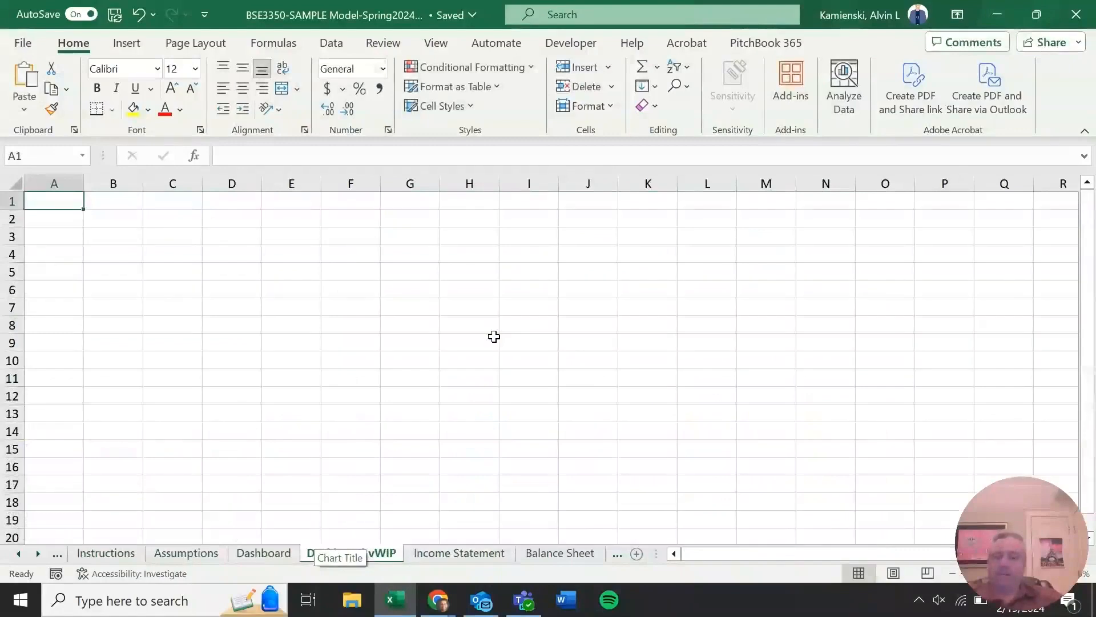
key("ctrl+v")
left_click(494, 336)
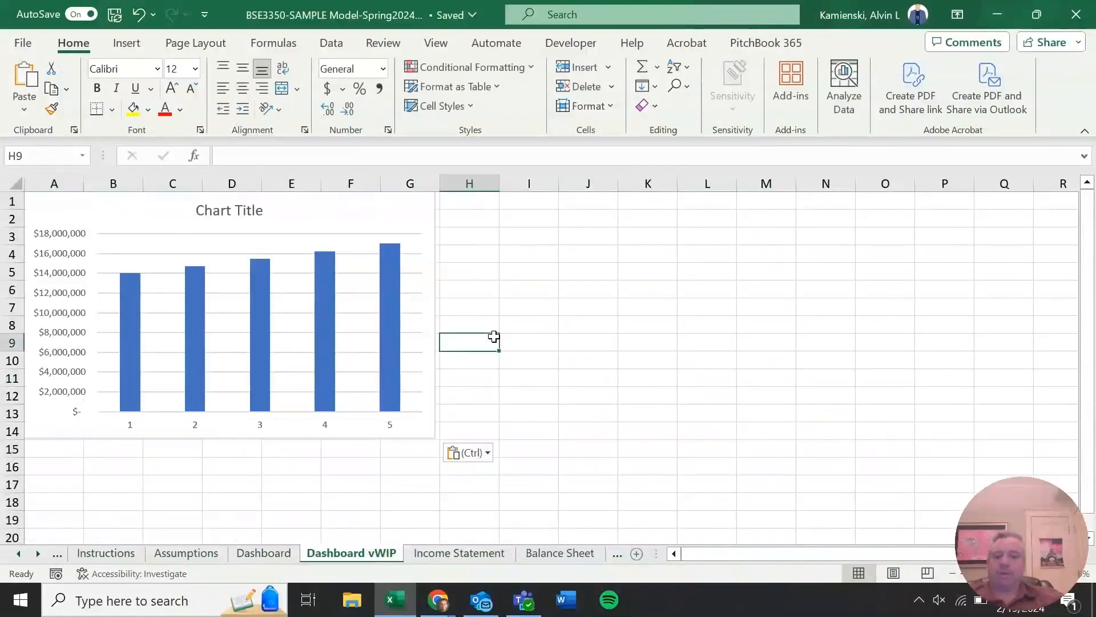
Compare with the finished Dashboard sheet and title the chart on Dashboard vWIP "Net Sales"
key("ctrl+Page_Up")
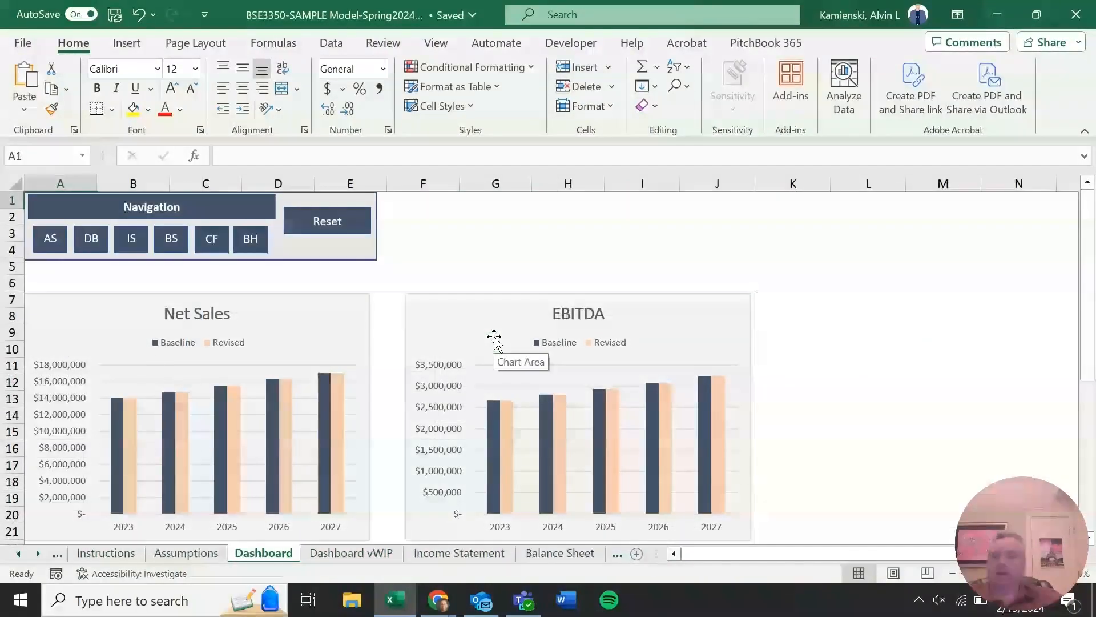
key("ctrl+Page_Down")
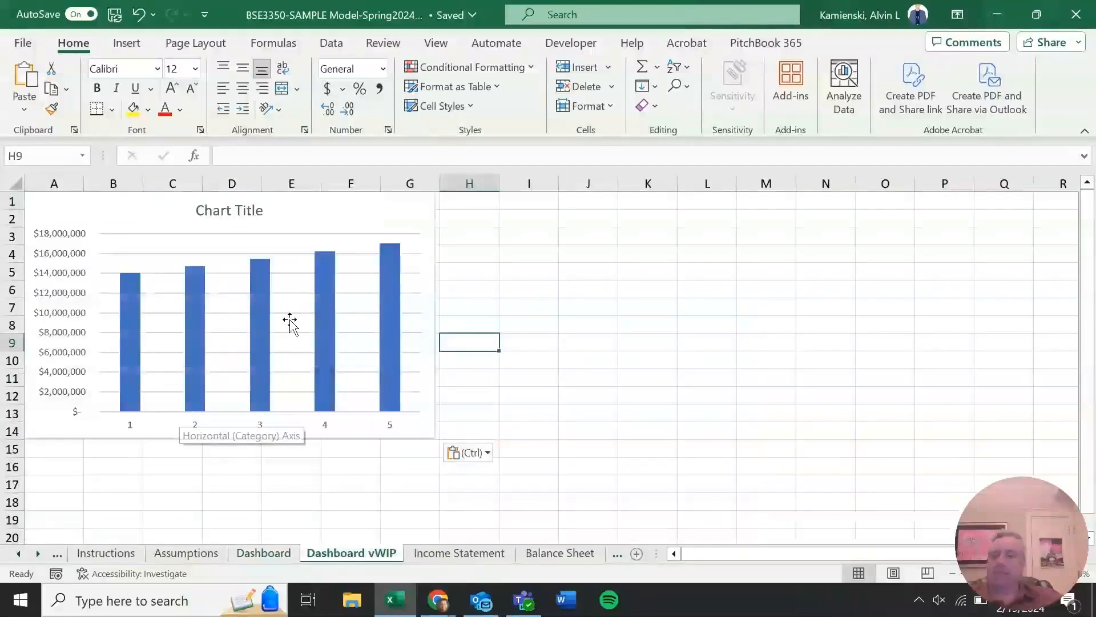
left_click(236, 212)
type("Net Sales")
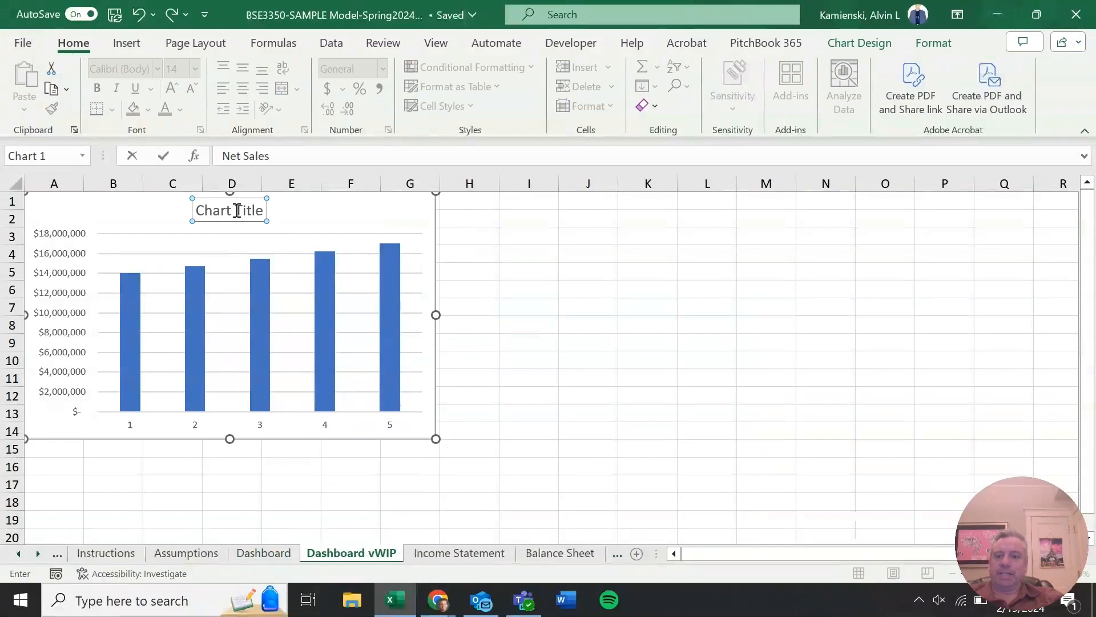
key("Return")
Add a legend above the plot area of the Net Sales chart on Dashboard vWIP, following the Dashboard sheet's example
key("ctrl+Page_Up")
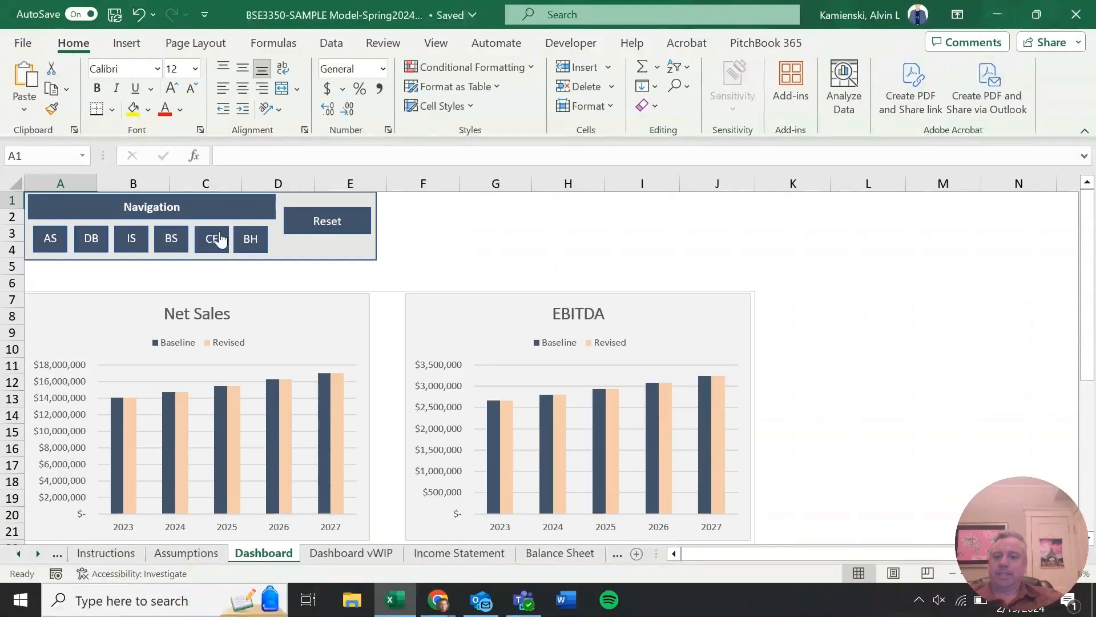
key("ctrl+Page_Down")
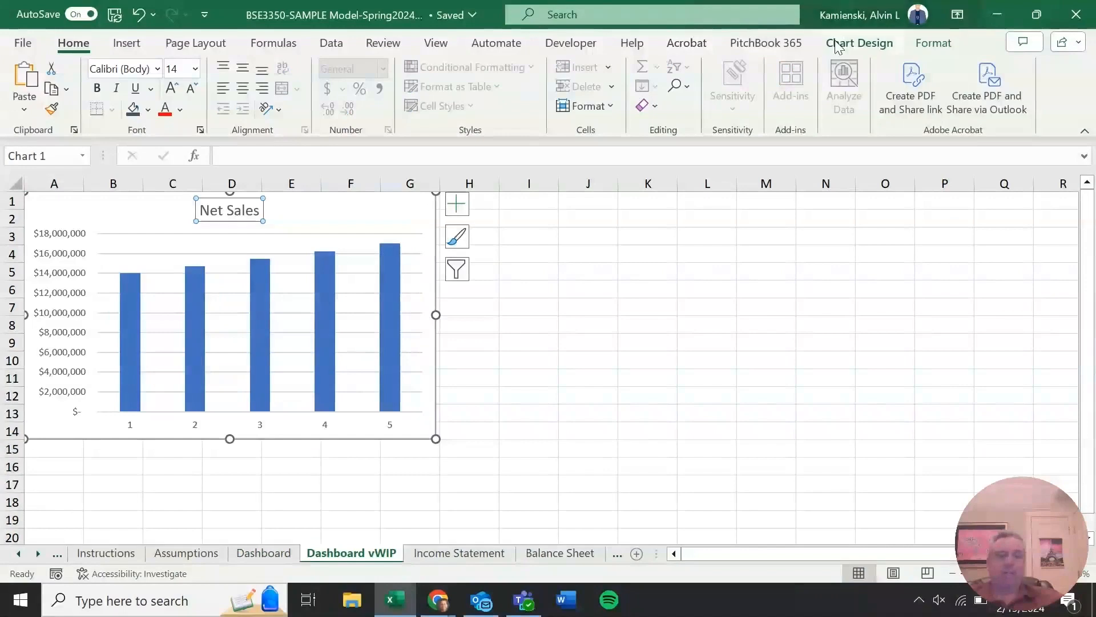
left_click(855, 44)
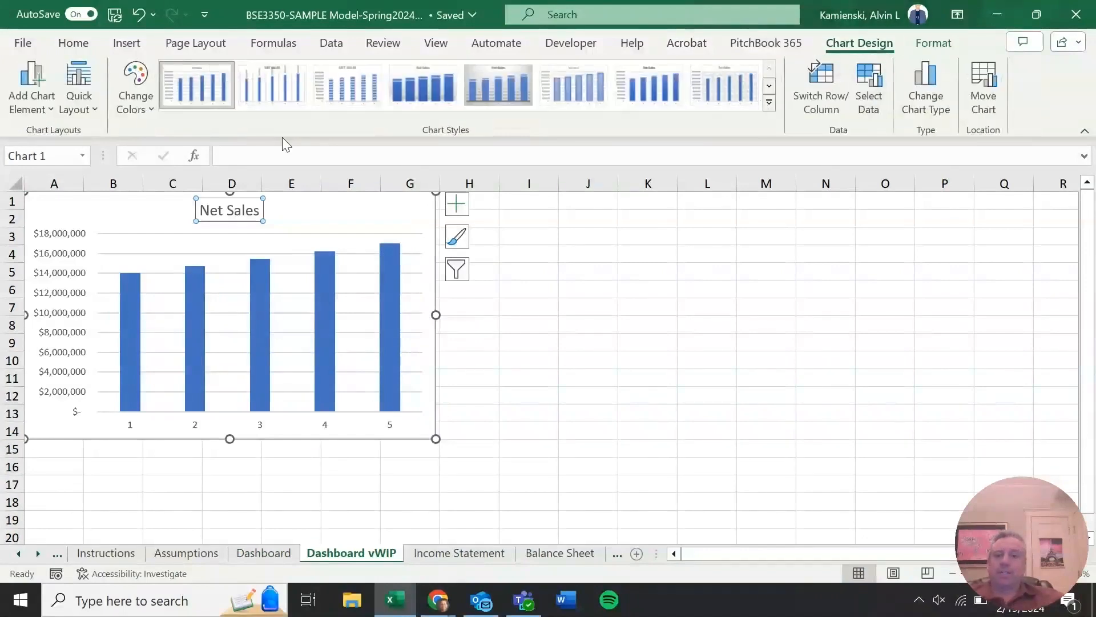
left_click(27, 102)
mouse_move(53, 185)
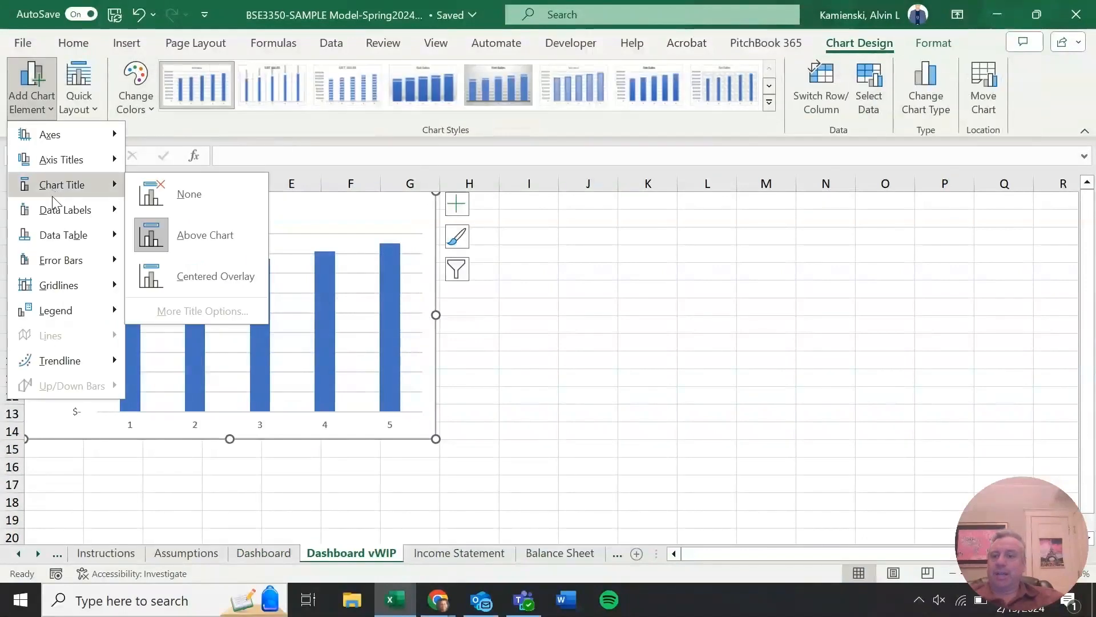
mouse_move(60, 310)
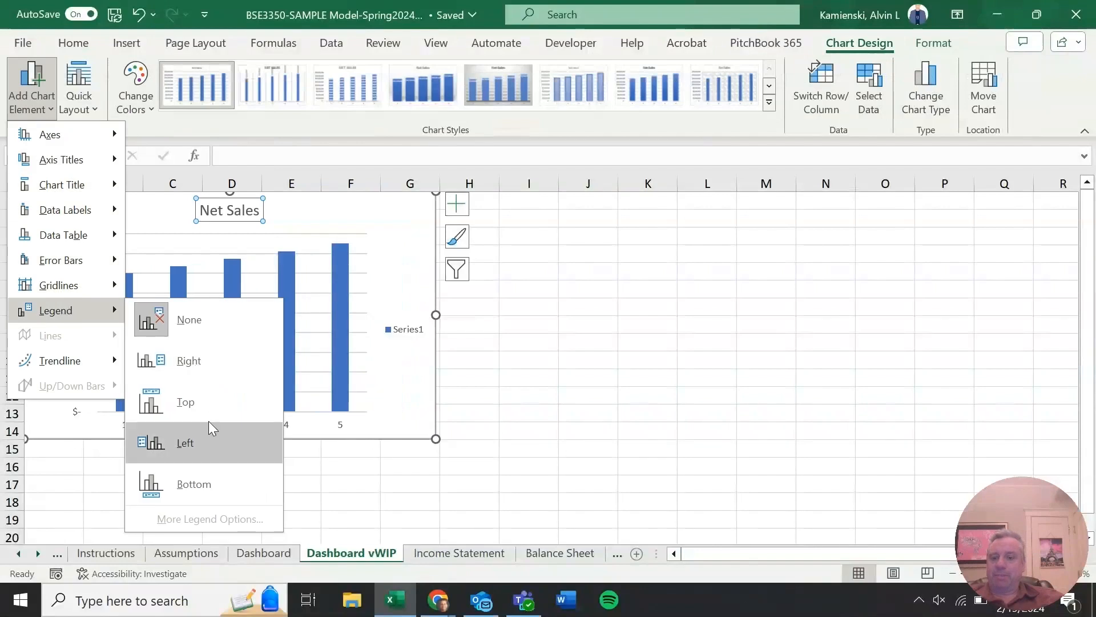
left_click(209, 403)
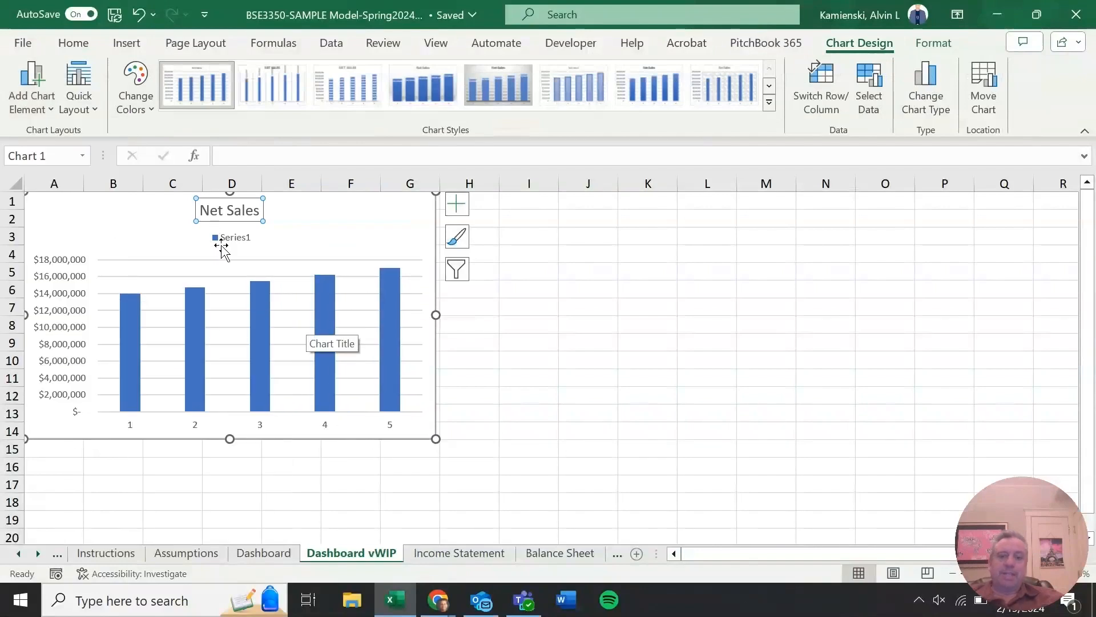
Name the Net Sales chart's data series "Baseline", keeping its values from 'Income Statement'!$C$11:$G$11
key("ctrl+Page_Up")
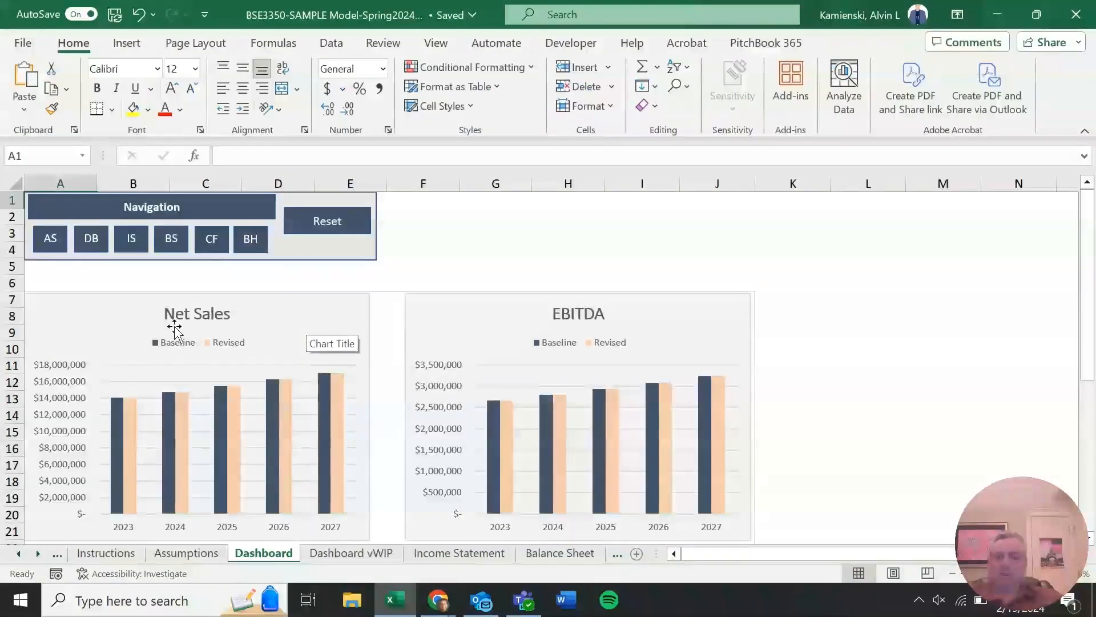
key("ctrl+Page_Down")
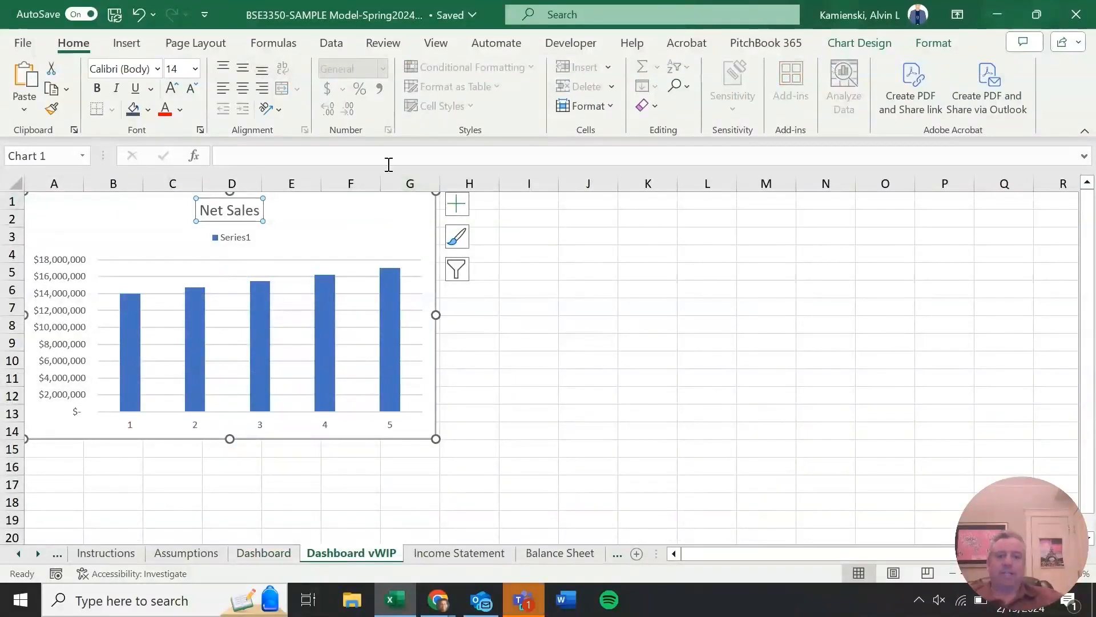
left_click(844, 43)
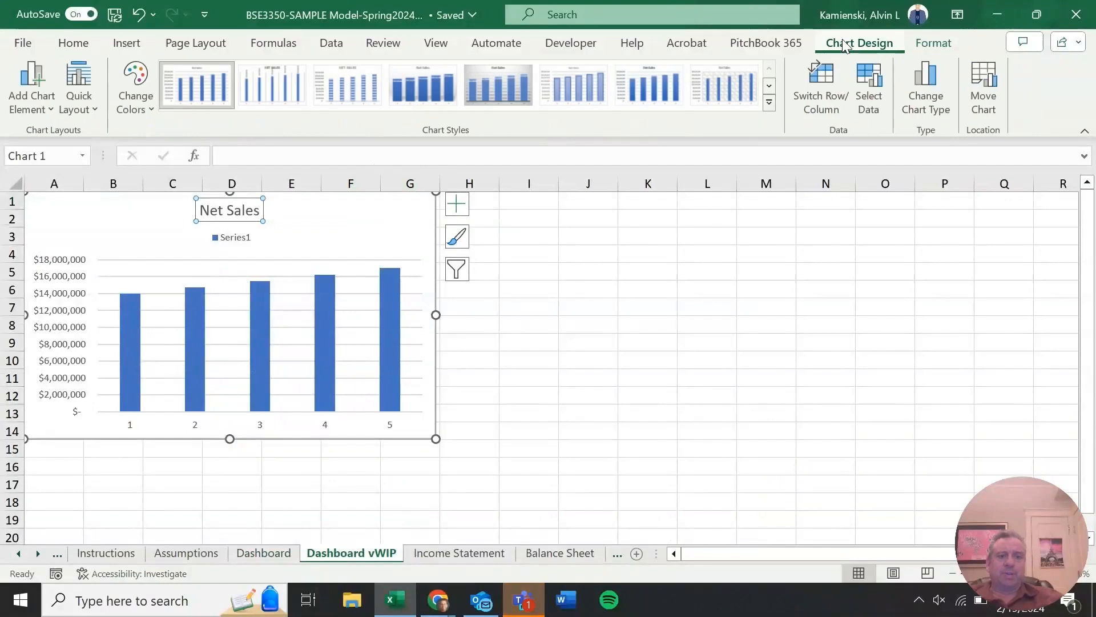
left_click(868, 80)
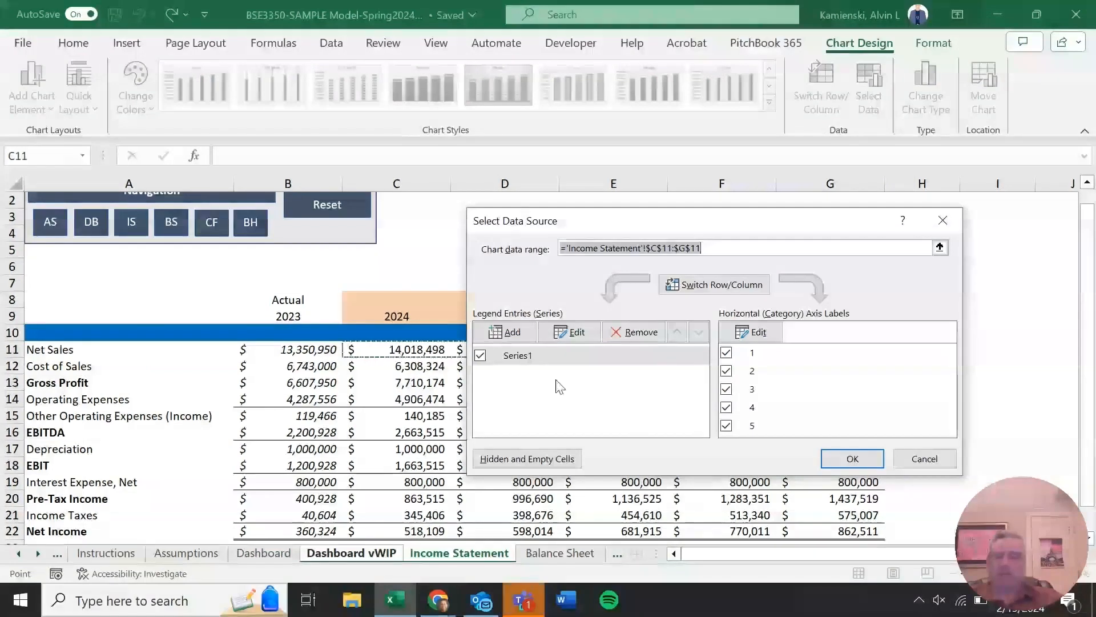
left_click(539, 354)
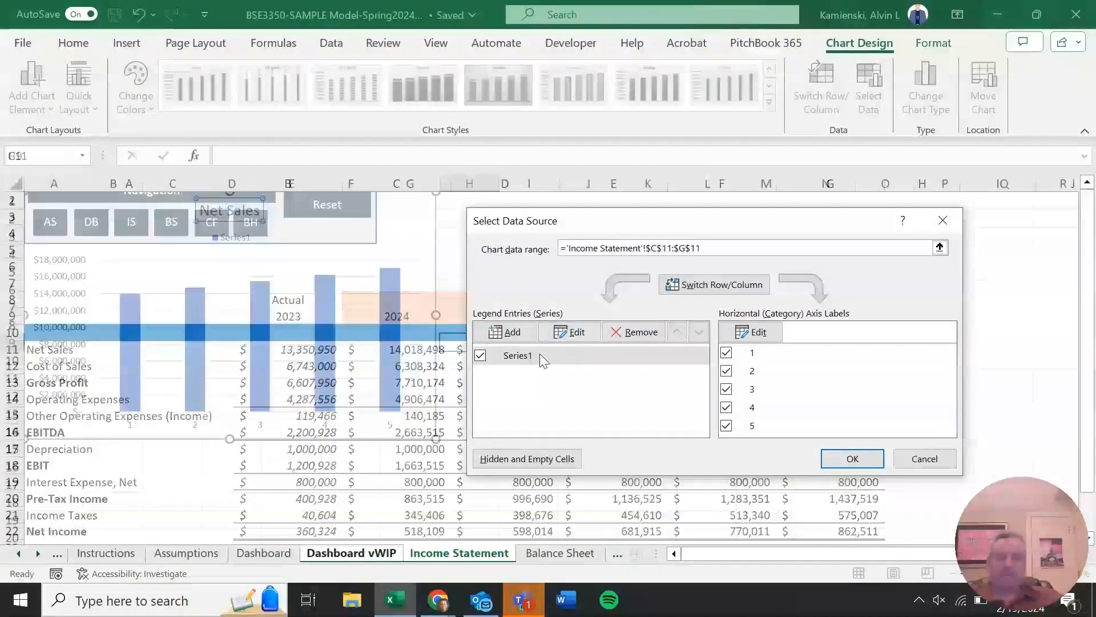
left_click(587, 333)
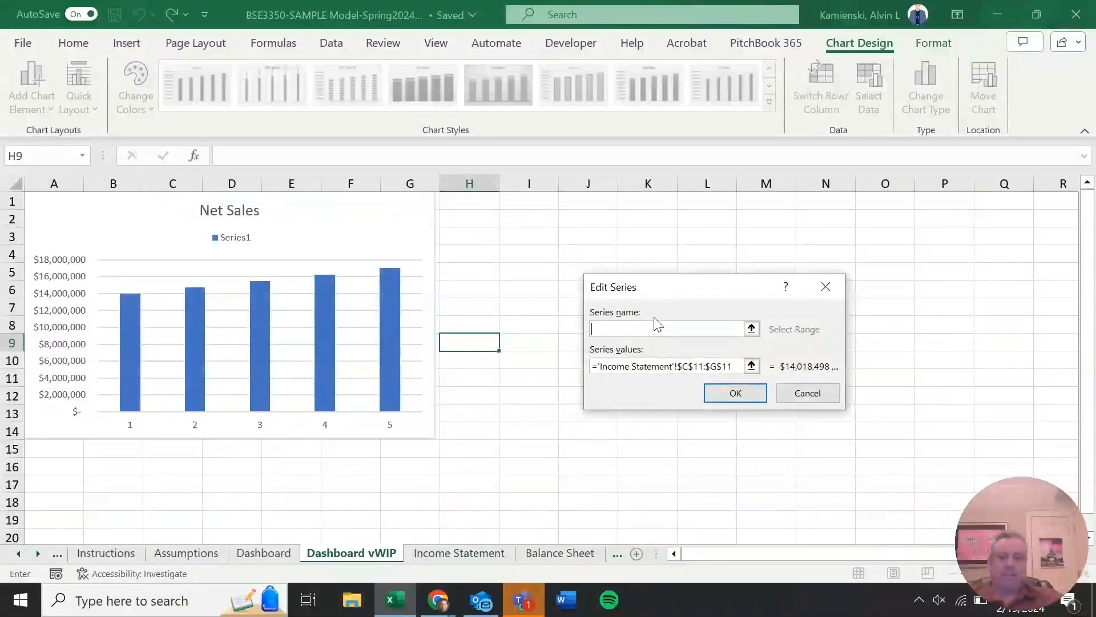
type("Baseline")
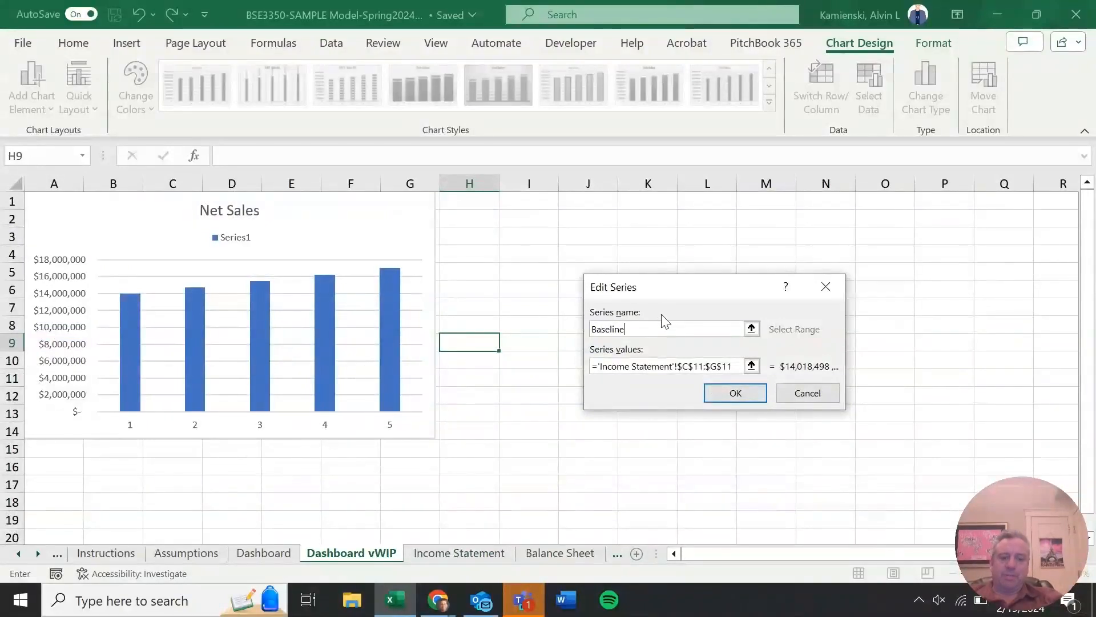
key("Tab")
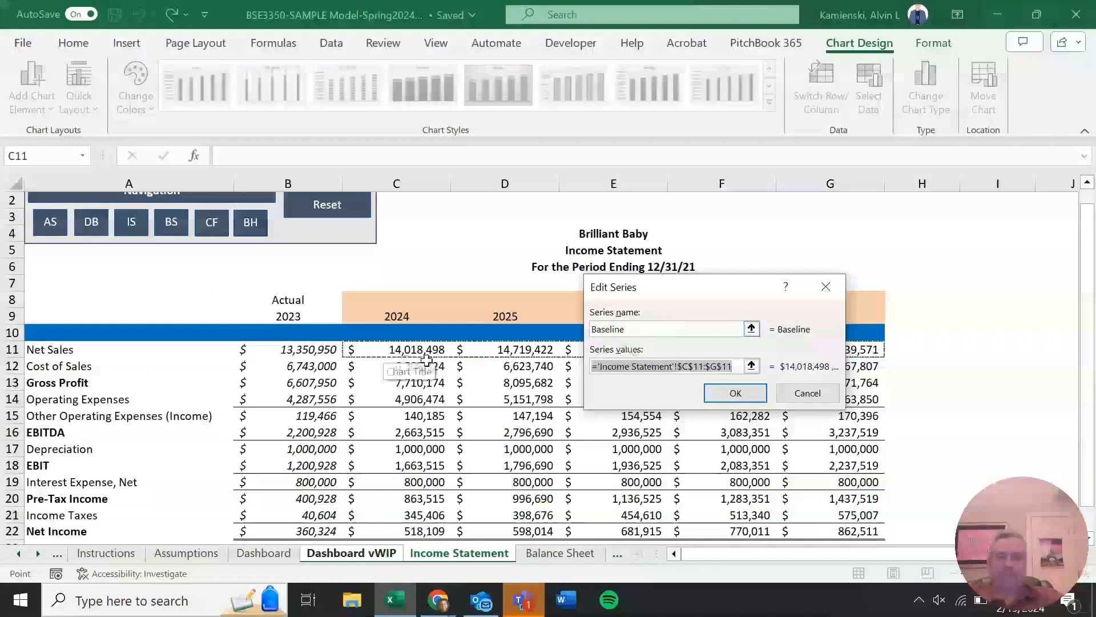
left_click(736, 393)
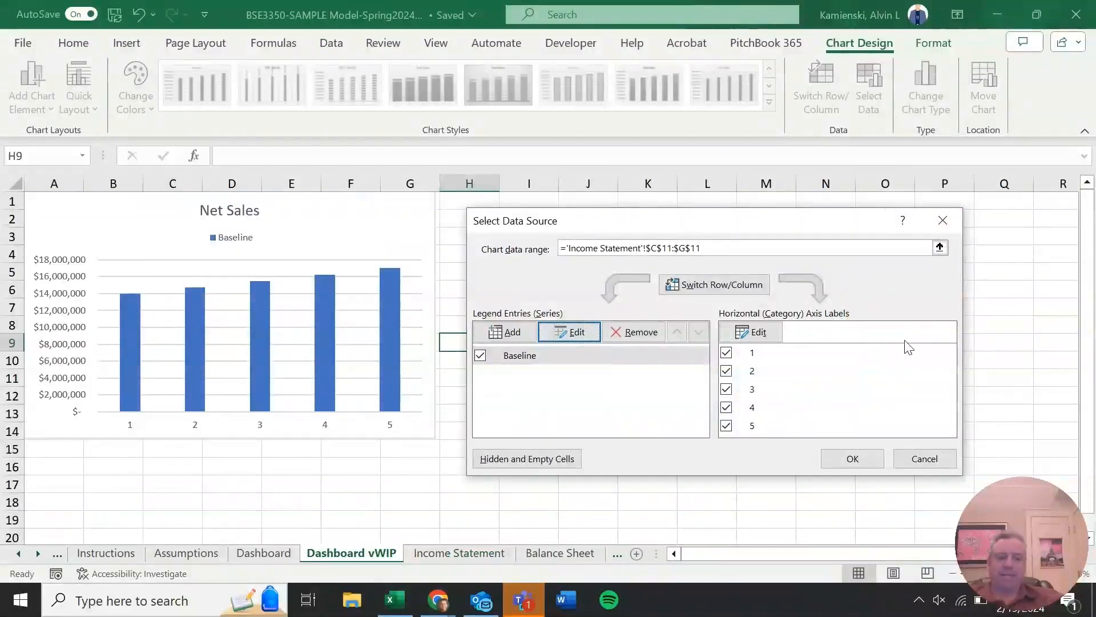
Set the Net Sales chart's horizontal axis labels to the years in 'Income Statement'!$C$9:$G$9 and apply the data source changes
left_click(761, 334)
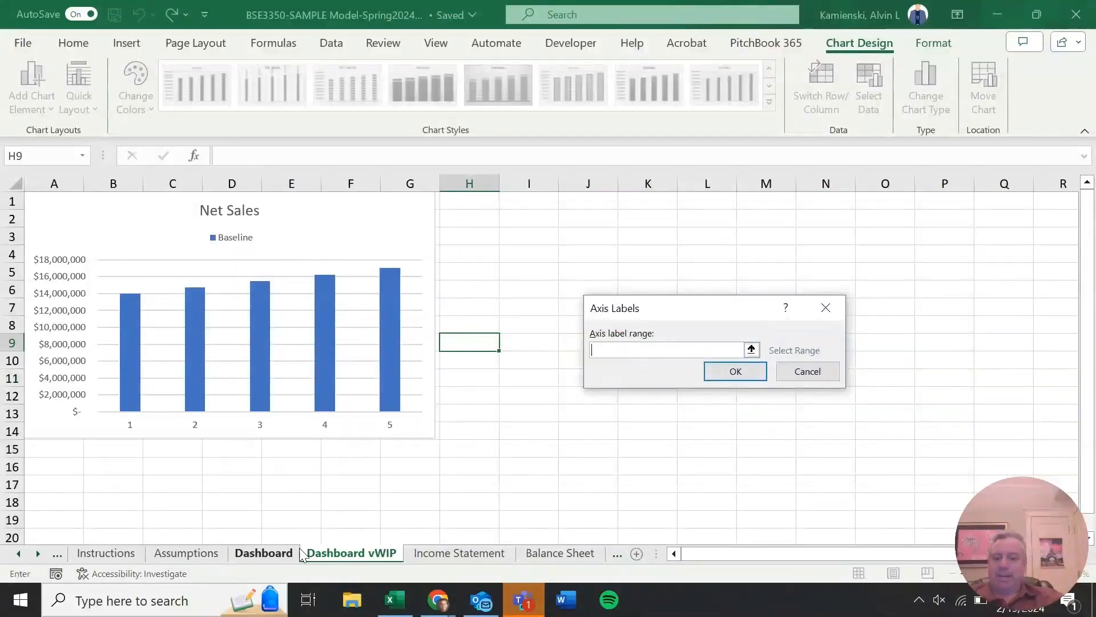
left_click(463, 554)
left_click(420, 316)
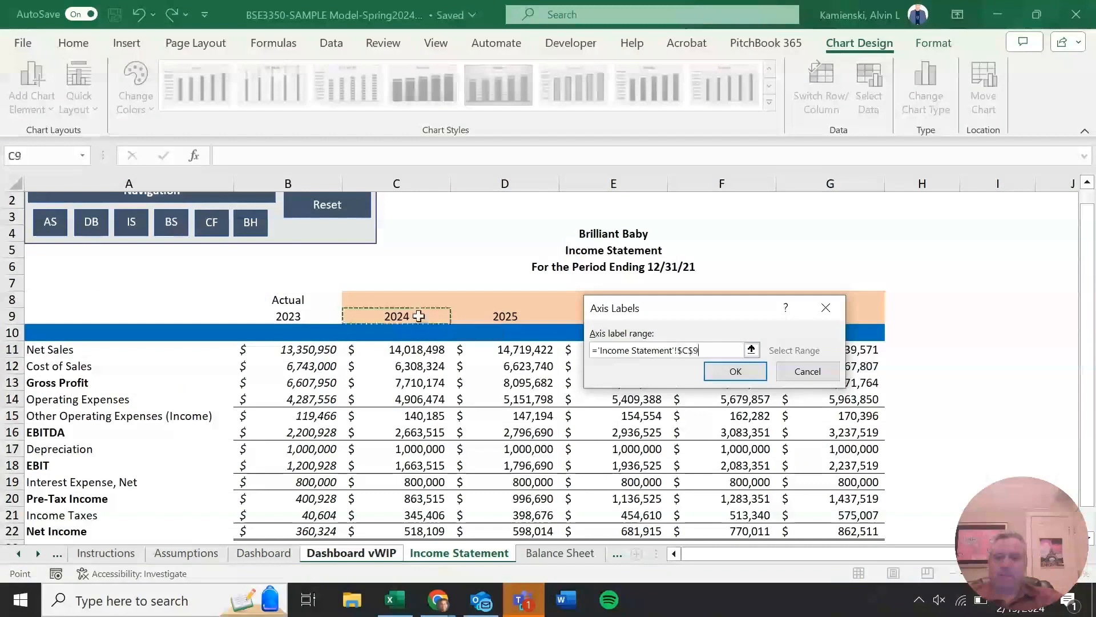
key("shift+Right")
key("shift+Right")
key("shift+Right")
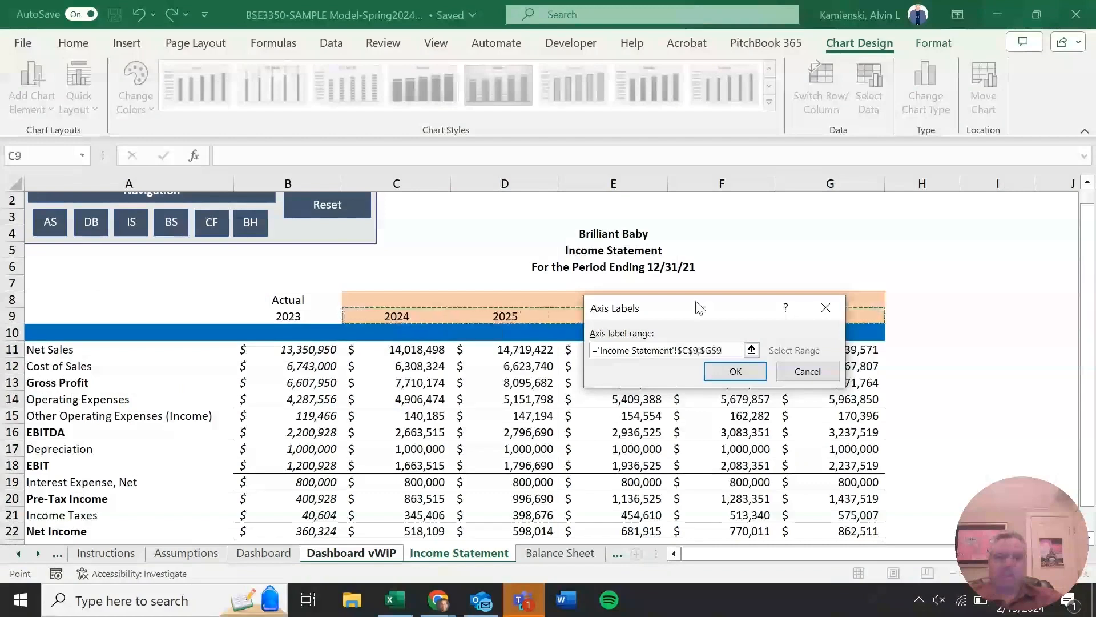
left_click_drag(697, 306, 938, 354)
left_click(975, 420)
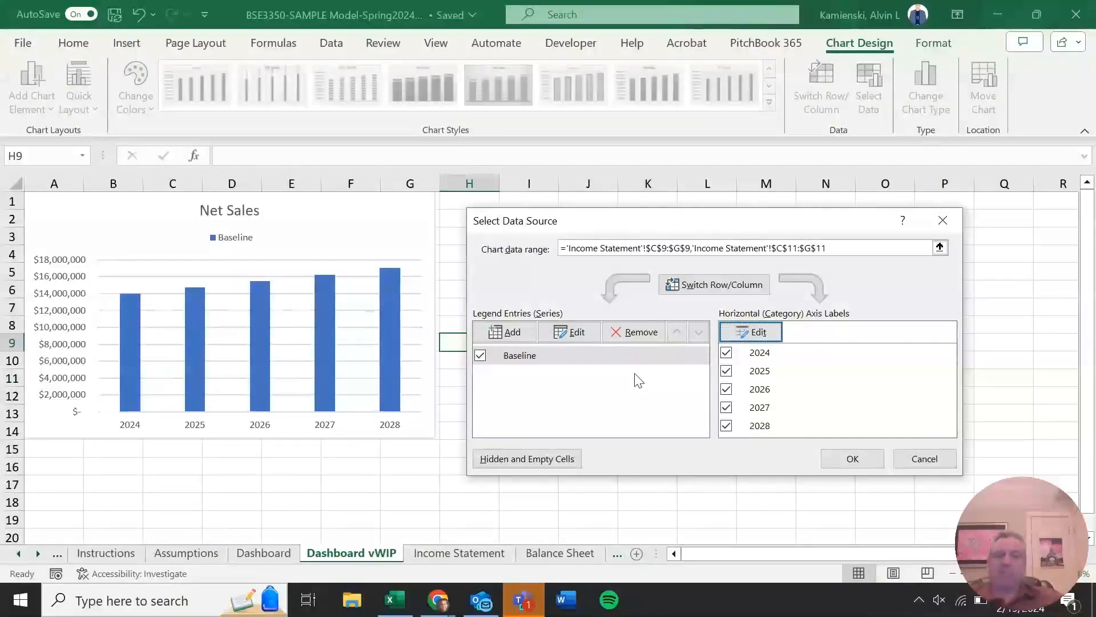
left_click(843, 467)
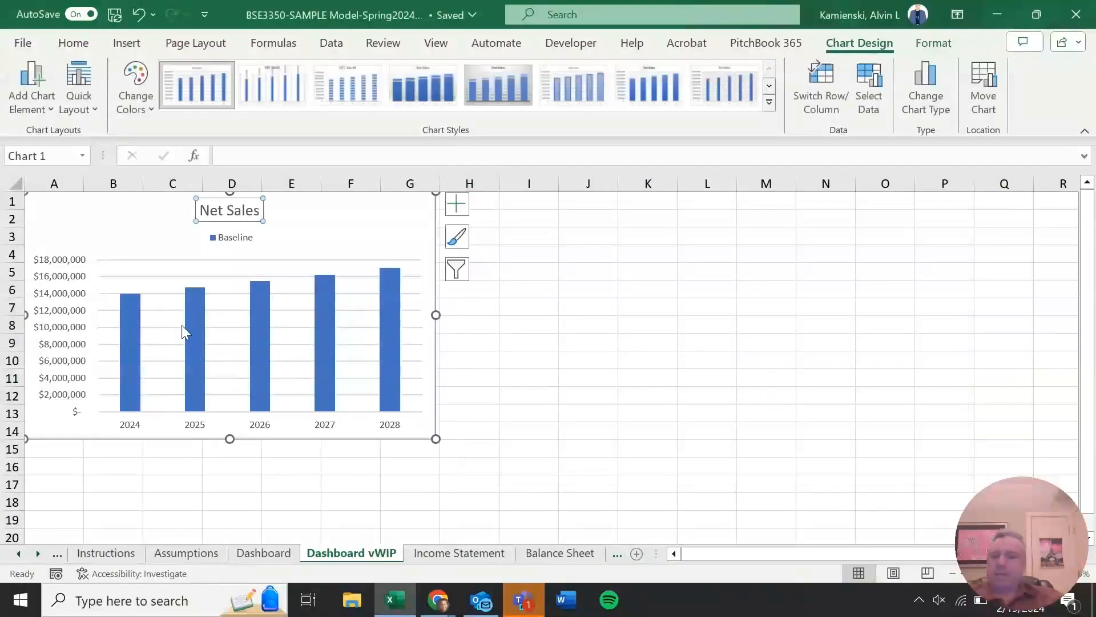
Set the Net Sales Growth scenario in Assumptions cell B11 to Optimistic and check the effect on the Dashboard and Dashboard vWIP charts
mouse_move(132, 323)
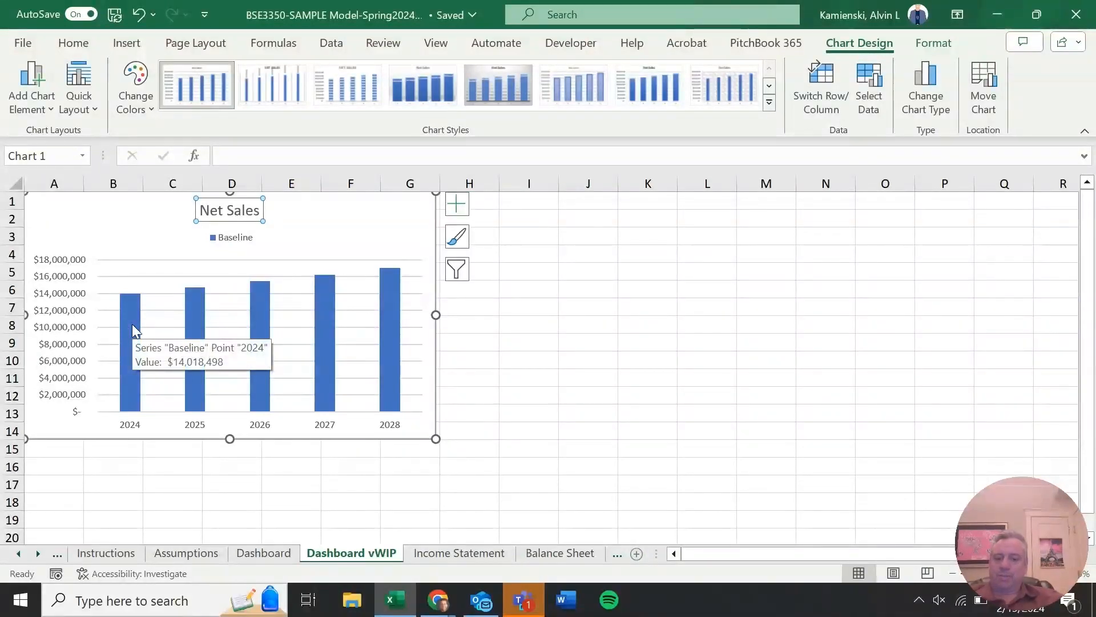
key("ctrl+Page_Down")
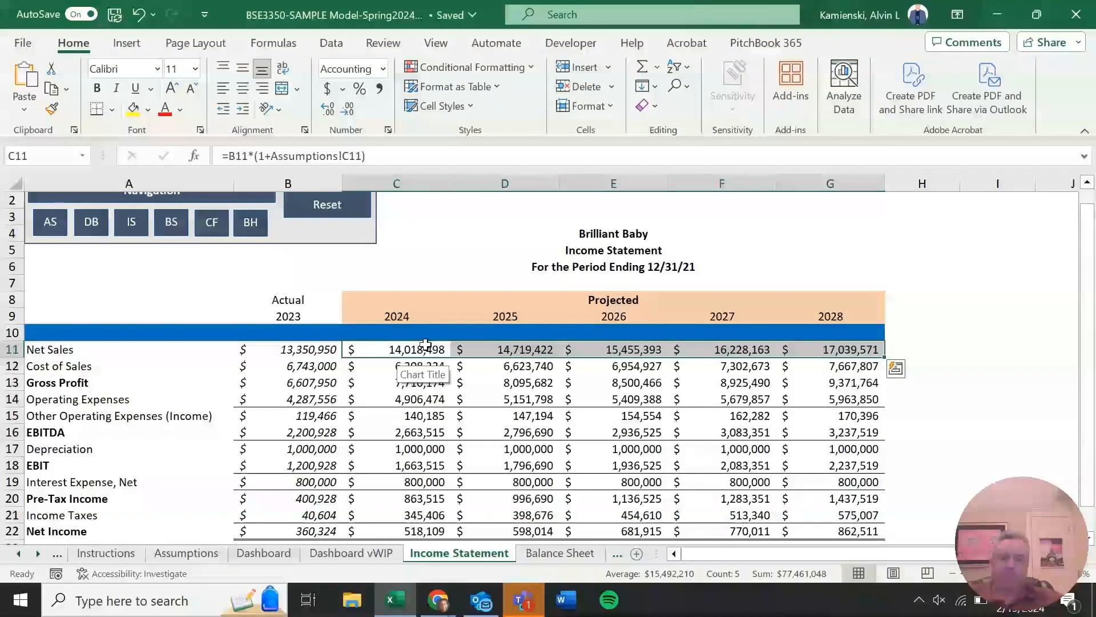
key("ctrl+Page_Up")
key("ctrl+Page_Up")
key("ctrl+Page_Up")
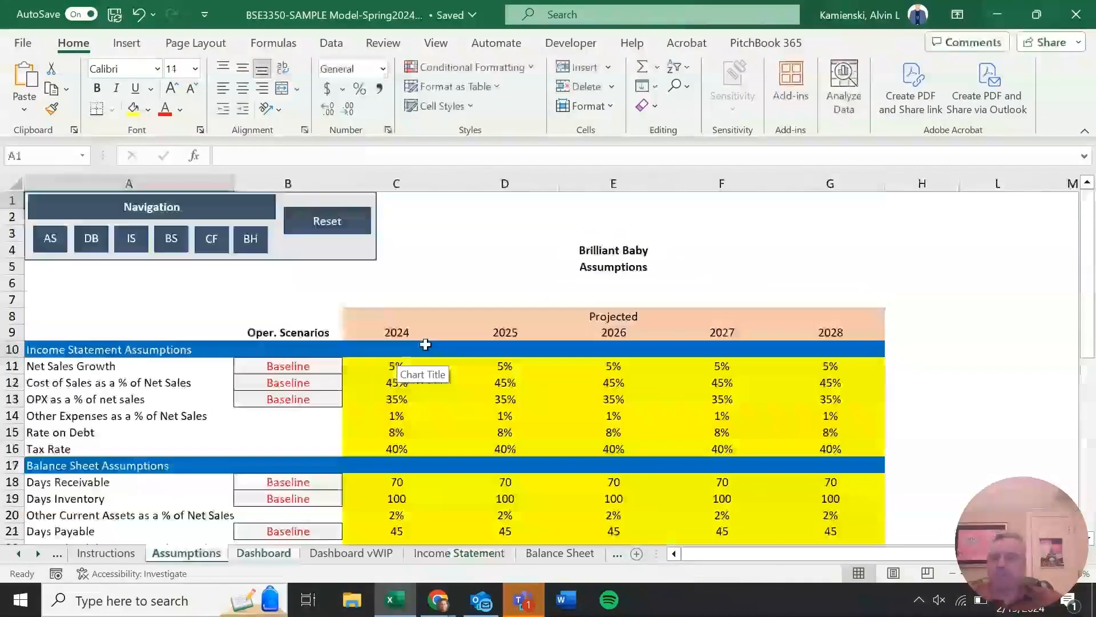
left_click(322, 364)
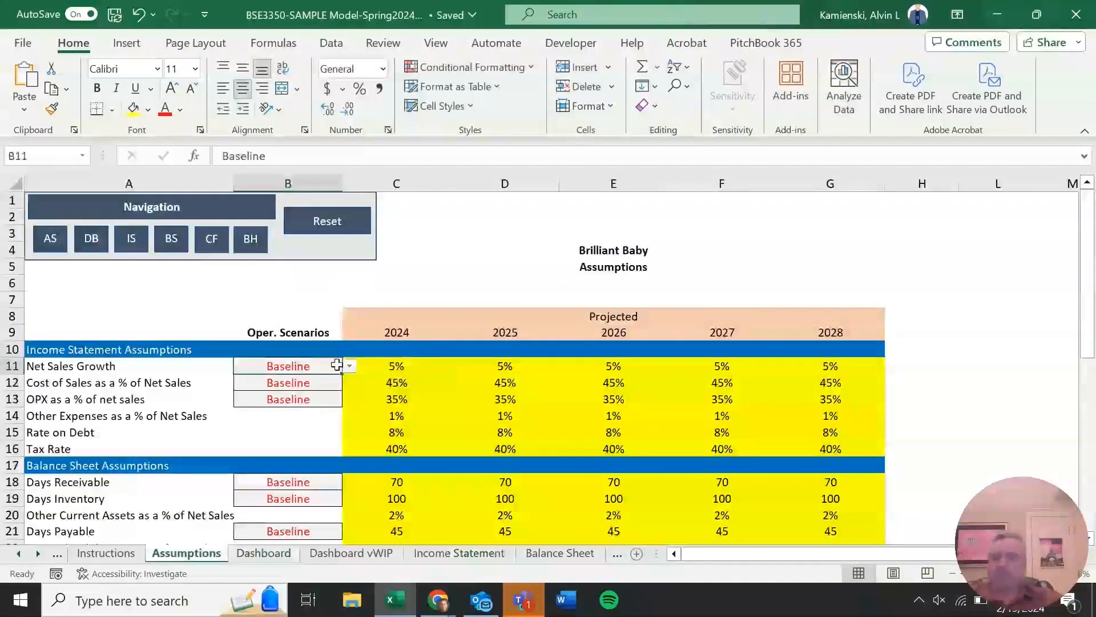
left_click(349, 369)
left_click(337, 380)
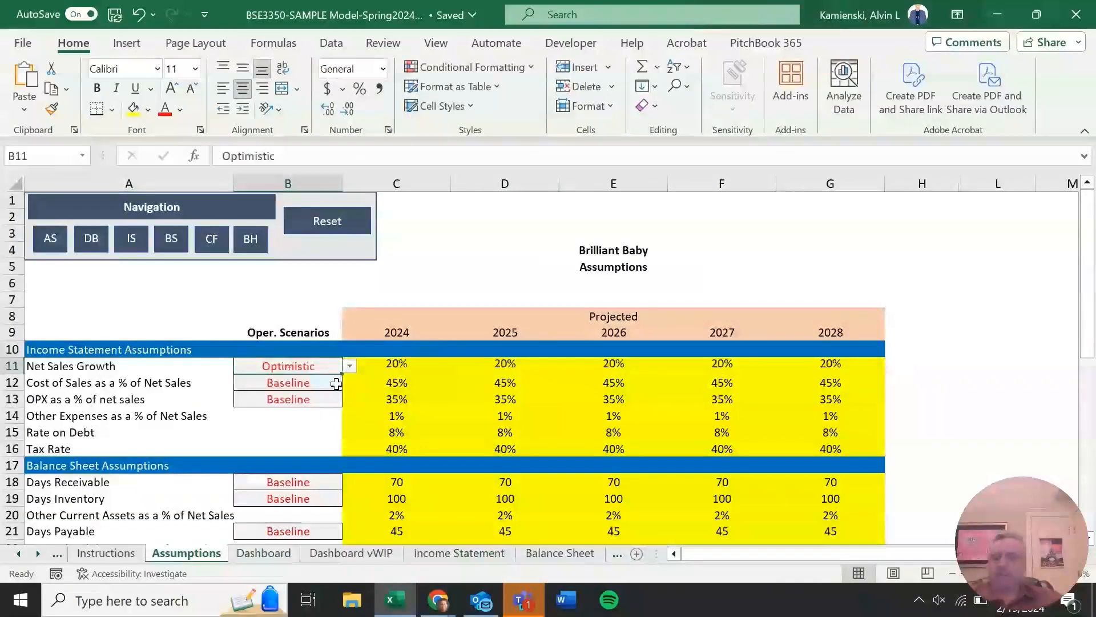
key("ctrl+Page_Down")
key("ctrl+Page_Down")
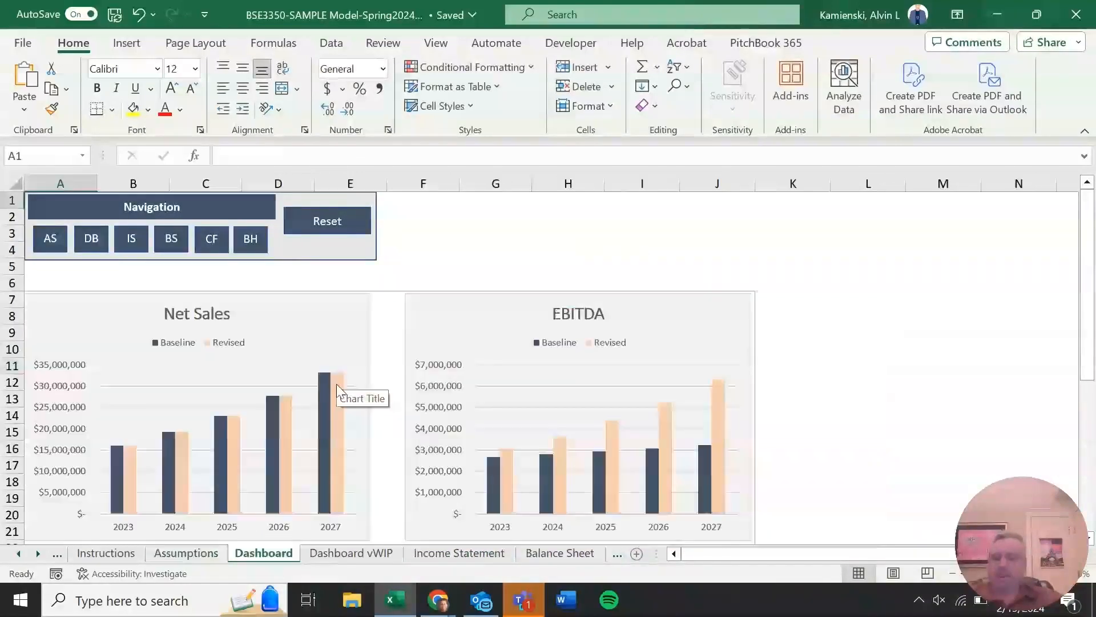
mouse_move(137, 380)
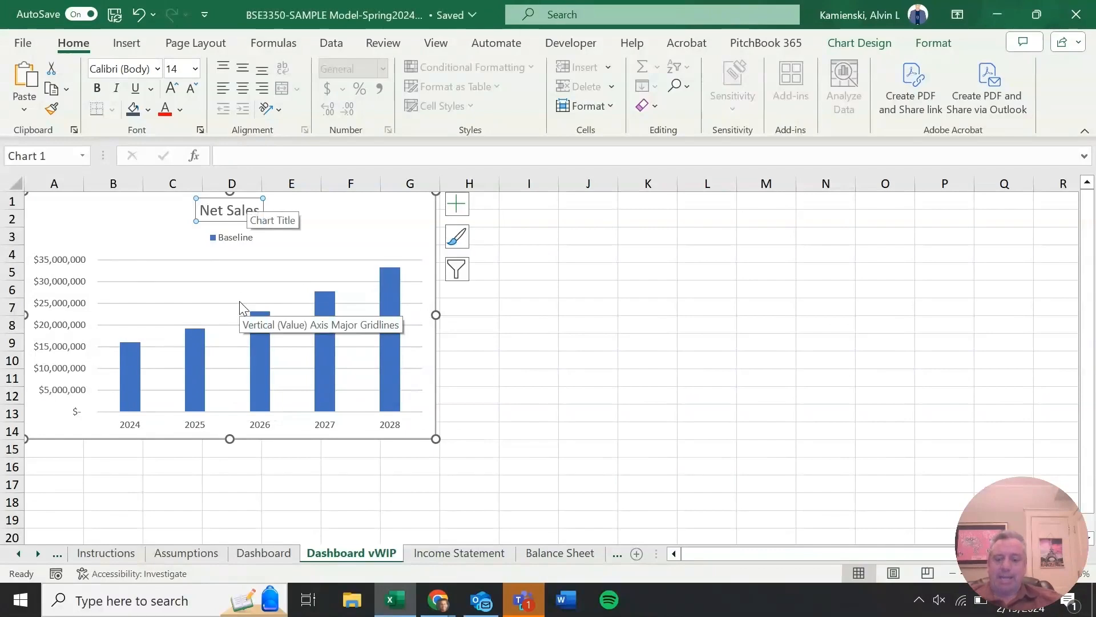
Reset the model's assumptions to the original baseline scenarios
key("ctrl+Page_Up")
key("ctrl+Page_Up")
key("ctrl+Page_Up")
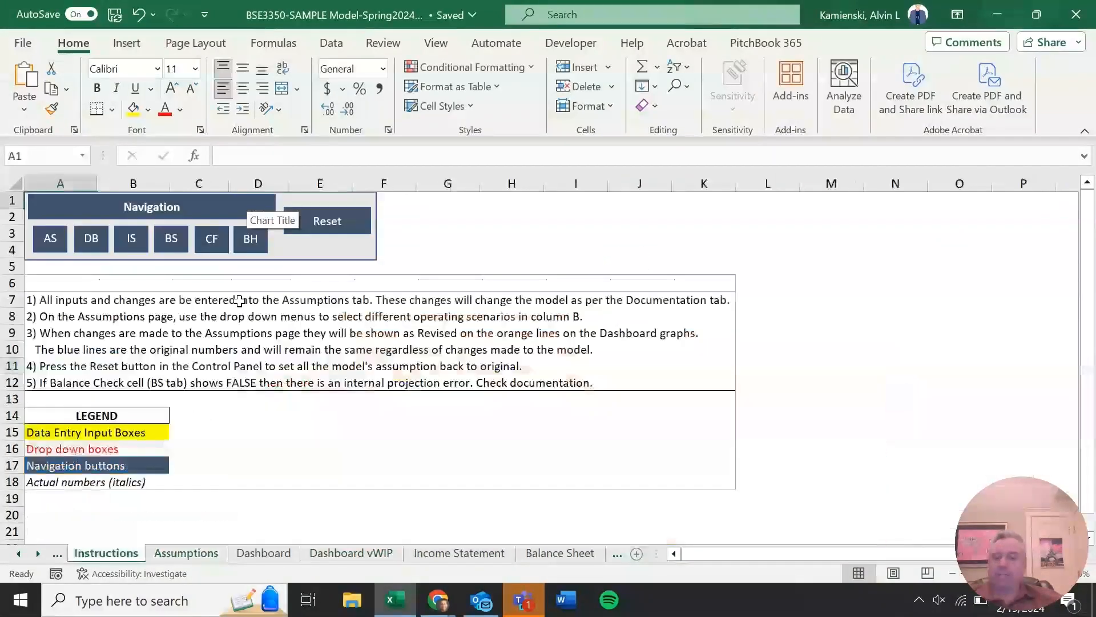
left_click(341, 231)
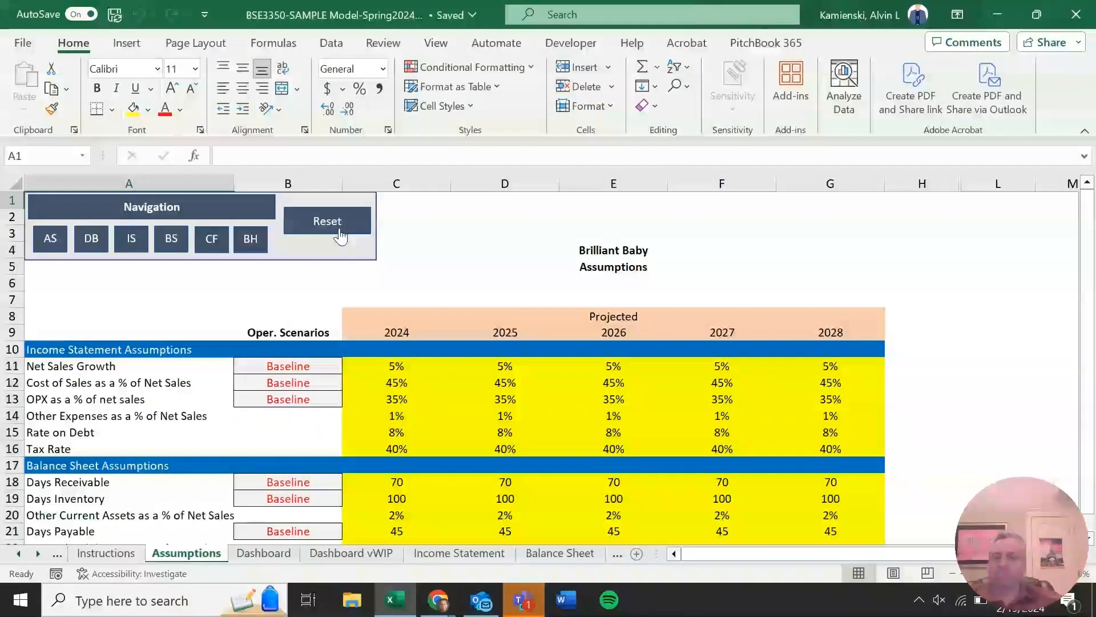
Create a copy of the Income Statement sheet and place it before the Balance Sheet
key("ctrl+Page_Down")
key("ctrl+Page_Down")
key("ctrl+Page_Down")
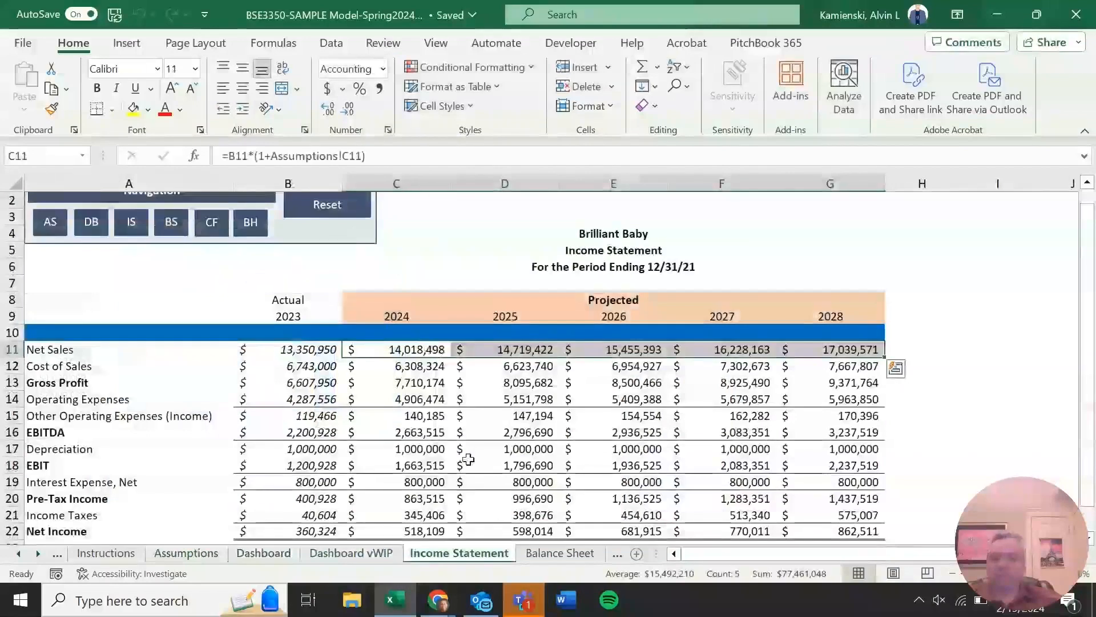
right_click(473, 554)
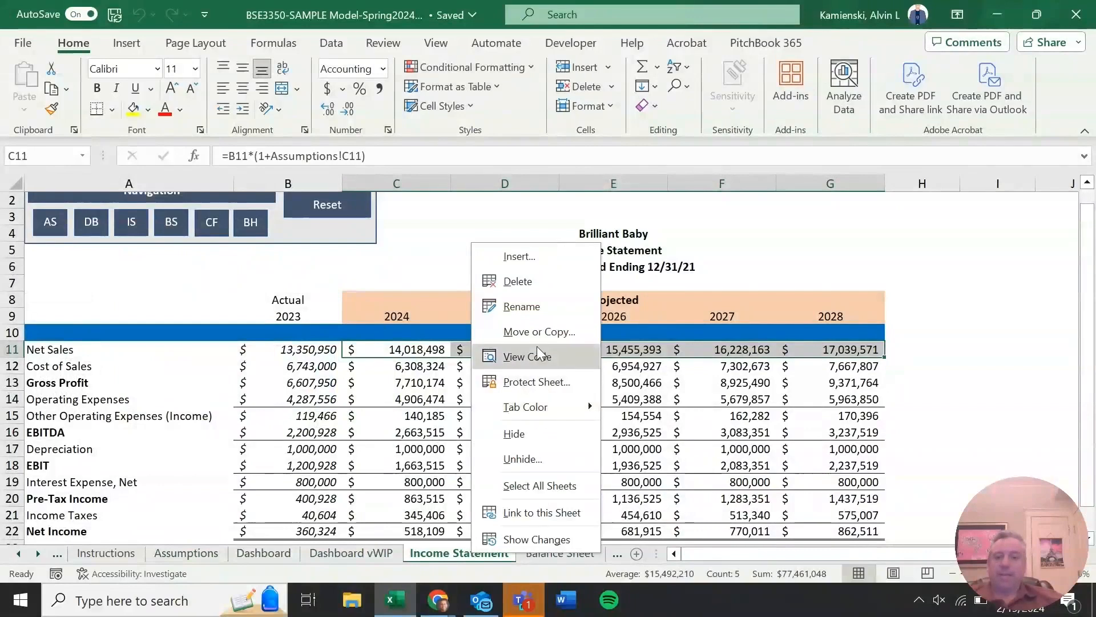
left_click(532, 331)
left_click(463, 434)
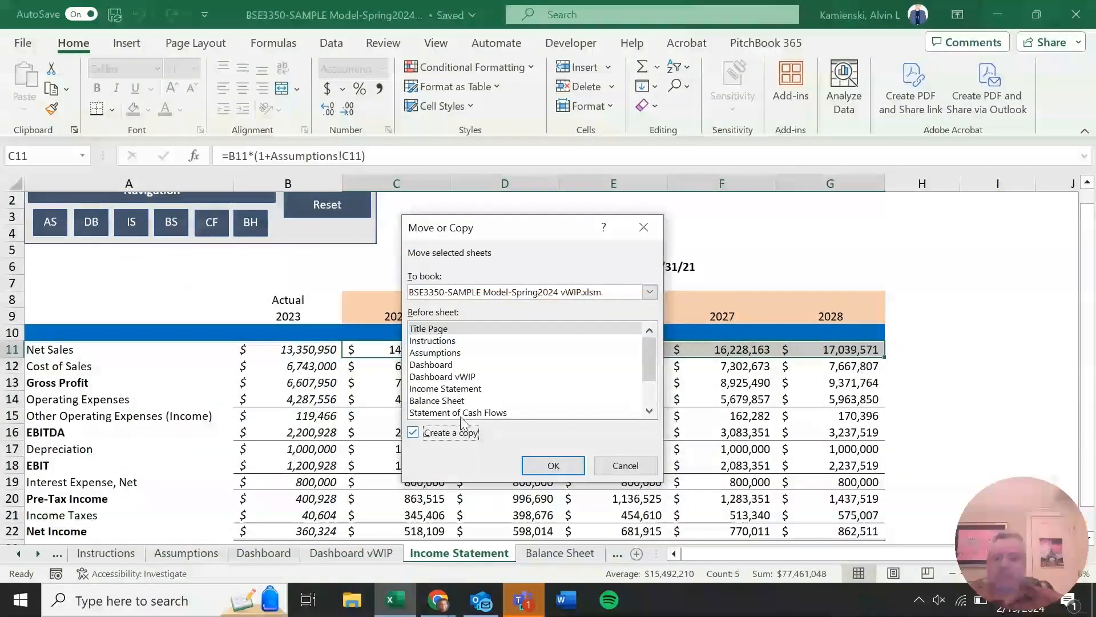
left_click(455, 389)
left_click(455, 402)
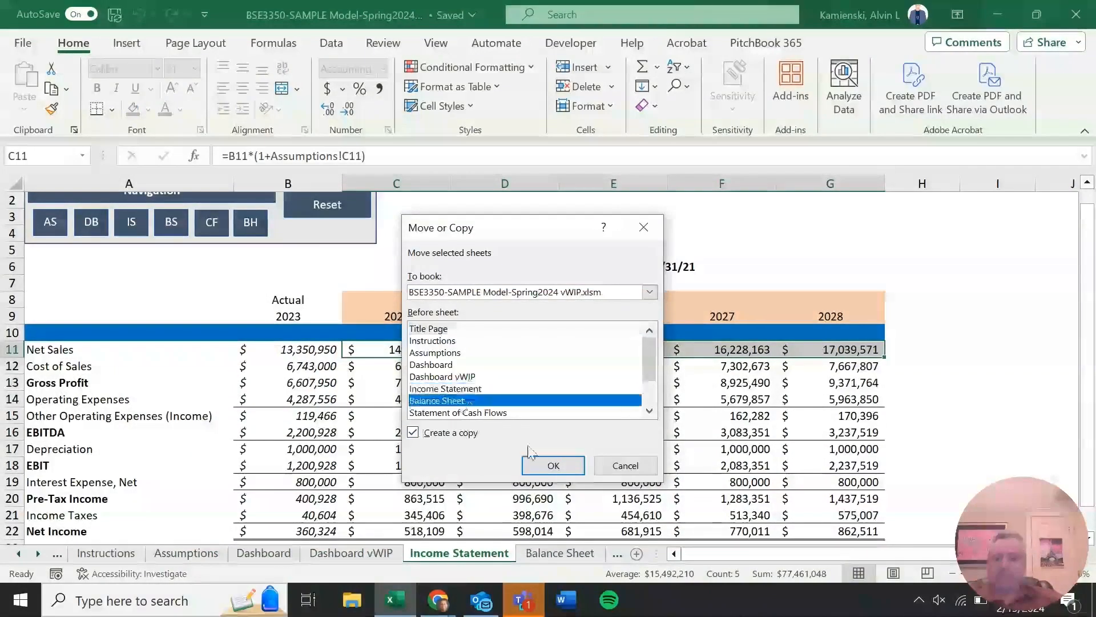
left_click(553, 465)
Rename the copied income statement sheet as "Income Statement-static"
double_click(502, 555)
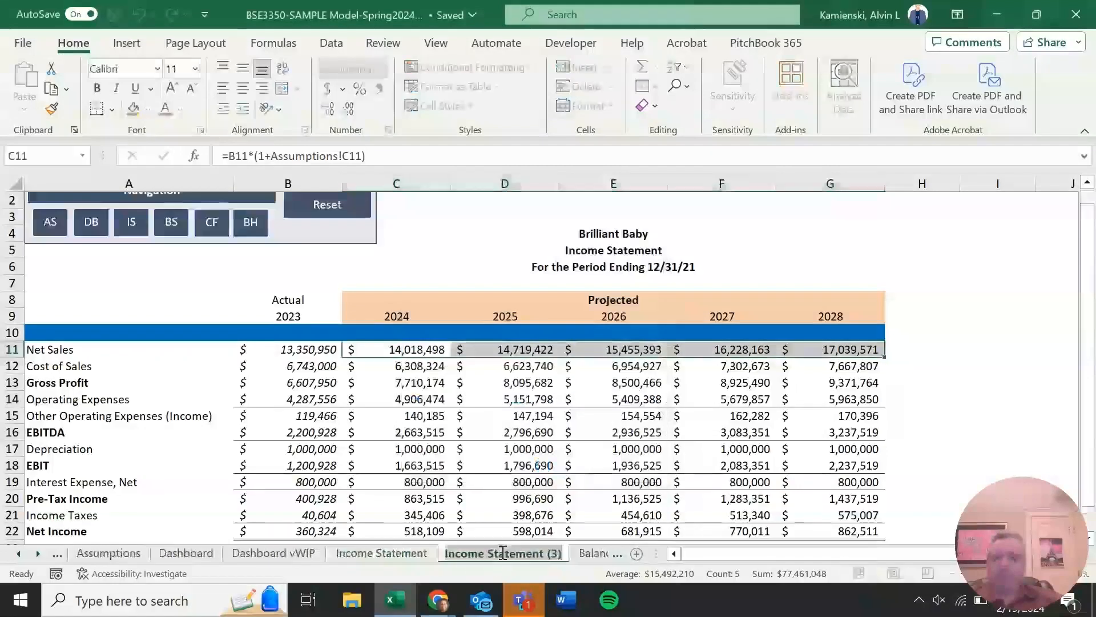
key("BackSpace")
key("BackSpace")
key("BackSpace")
key("BackSpace")
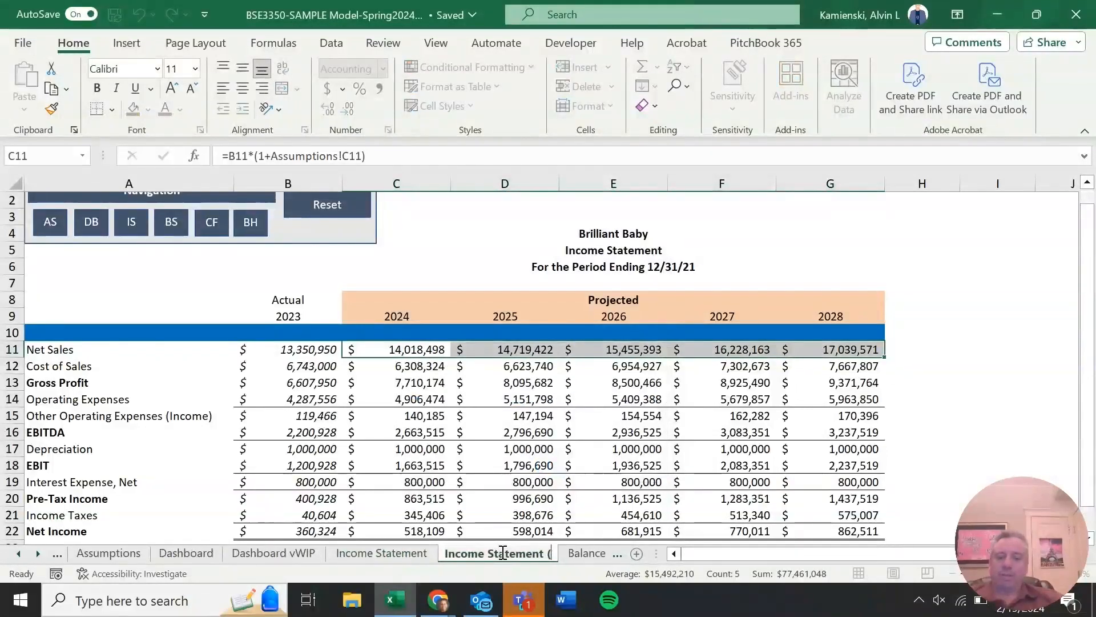
type("0")
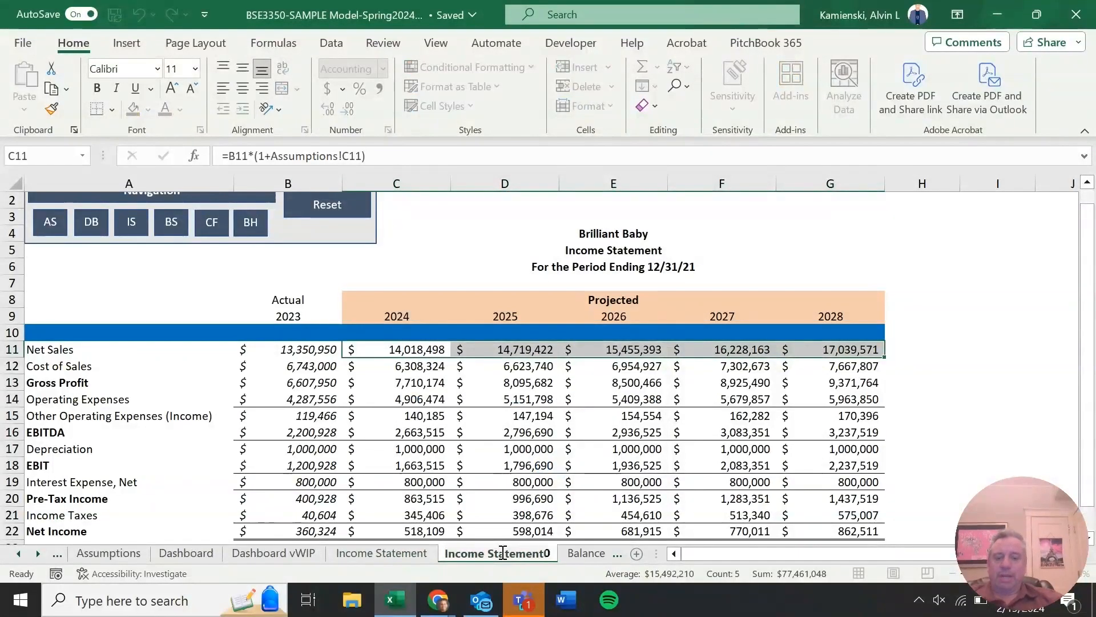
key("BackSpace")
type("-static")
key("Return")
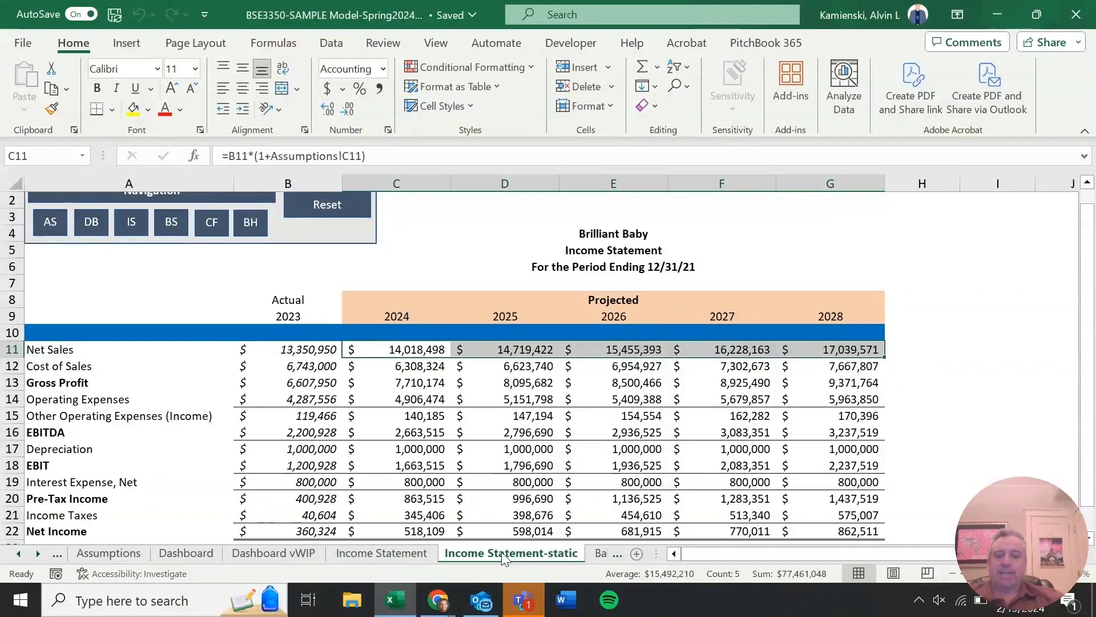
Examine the formulas in the Net Sales row of Income Statement-static for links to the Assumptions sheet
key("Left")
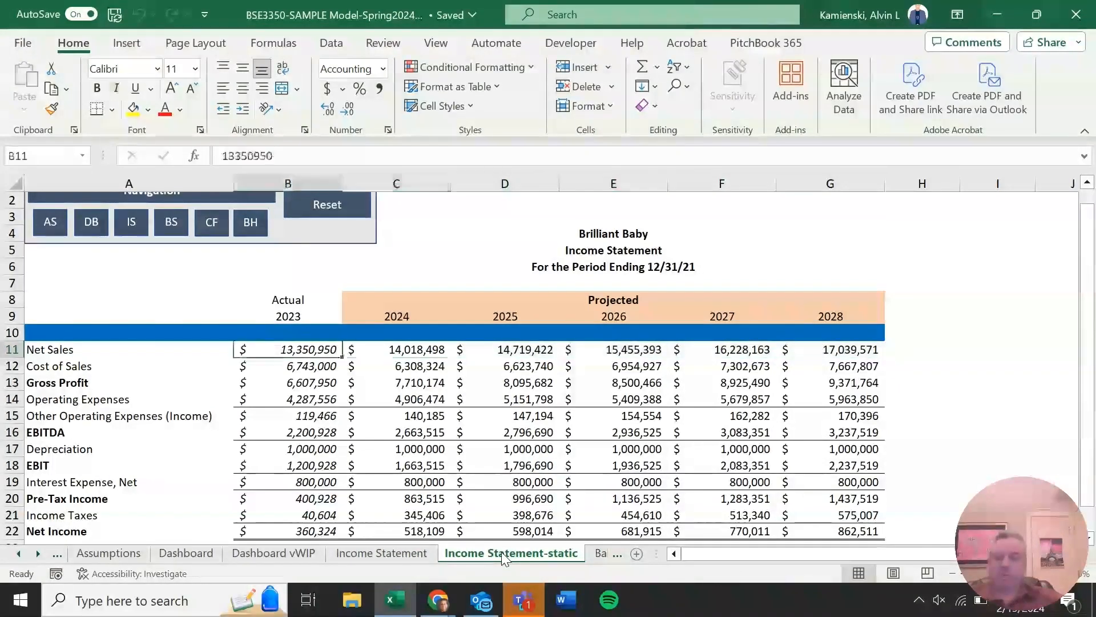
key("Right")
key("Right")
key("Right")
key("Right")
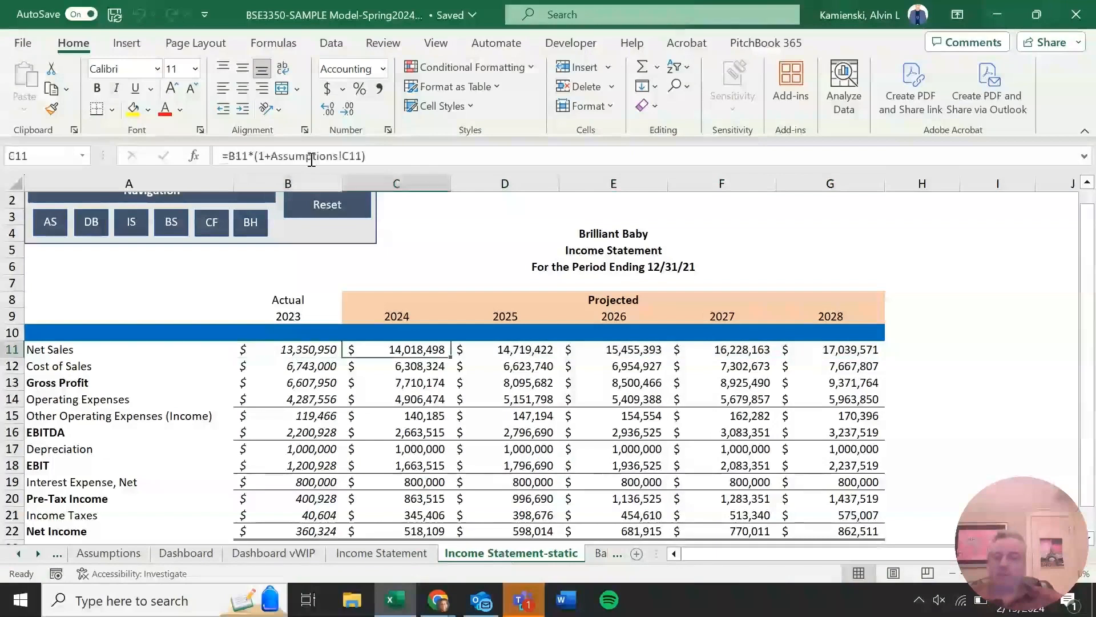
key("Left")
key("Left")
key("Left")
key("Left")
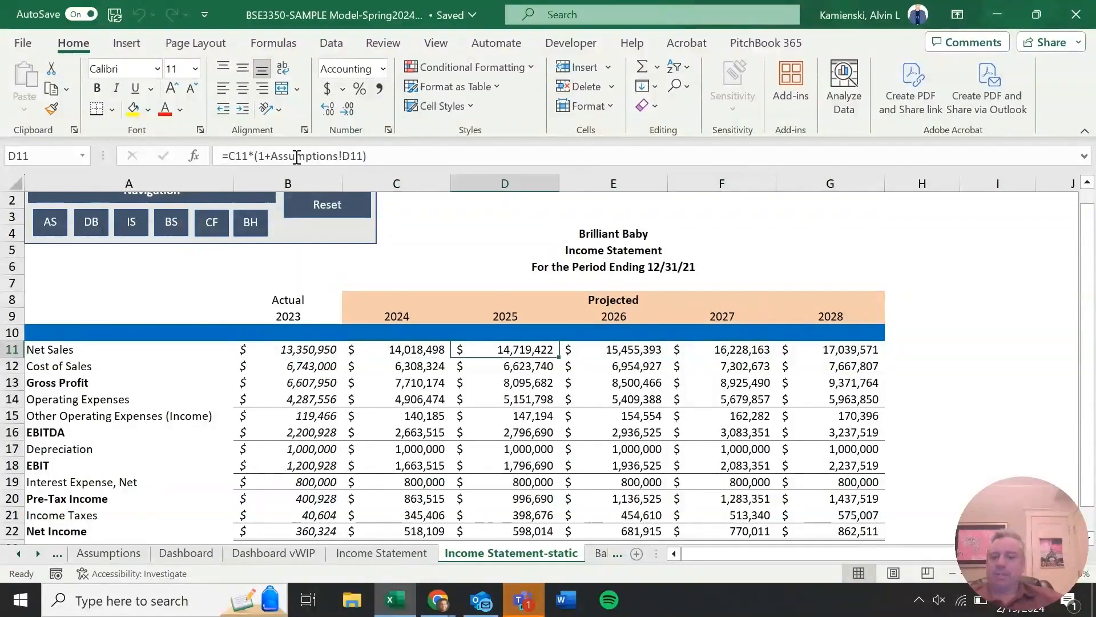
Replace the formulas in B11:G24 of Income Statement-static with their values by copying the range and pasting values over it
key("ctrl+shift+Down")
key("ctrl+shift+Down")
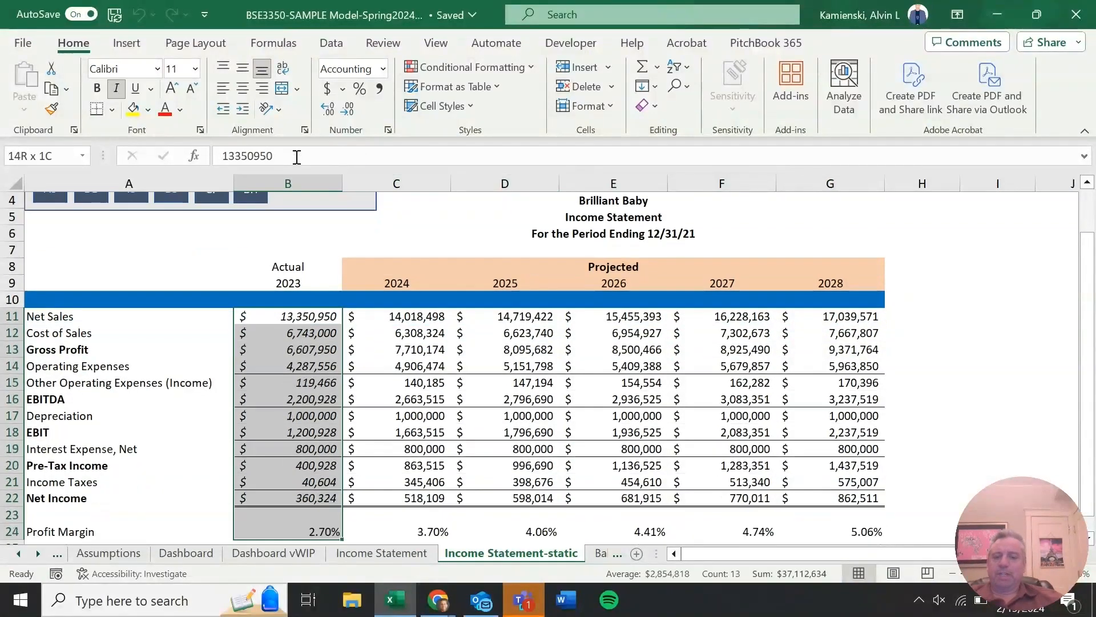
key("ctrl+shift+Right")
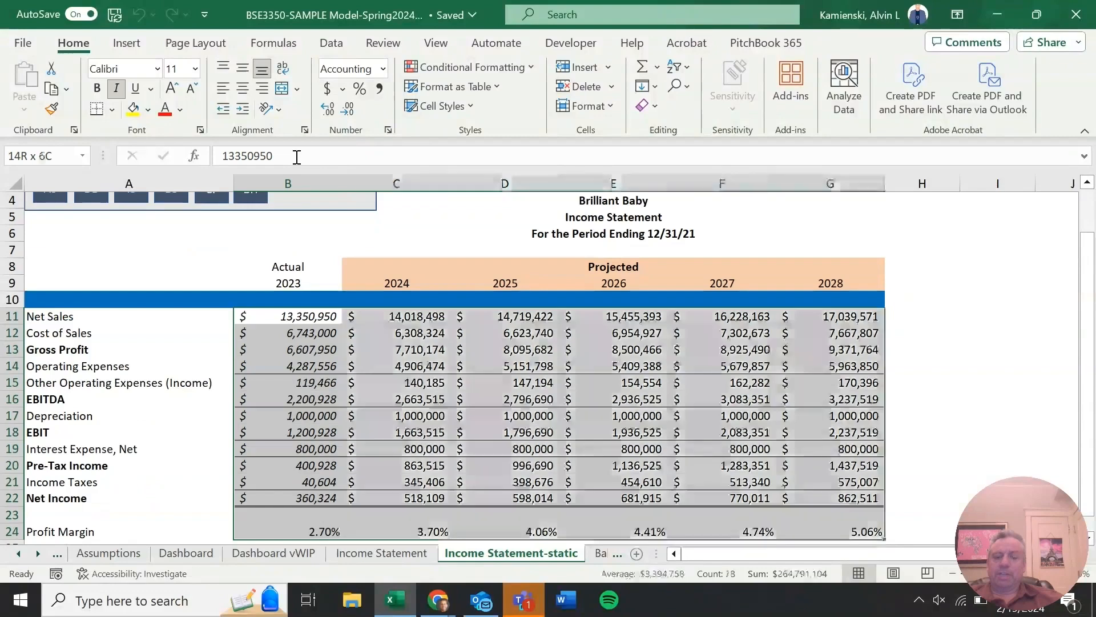
key("ctrl+c")
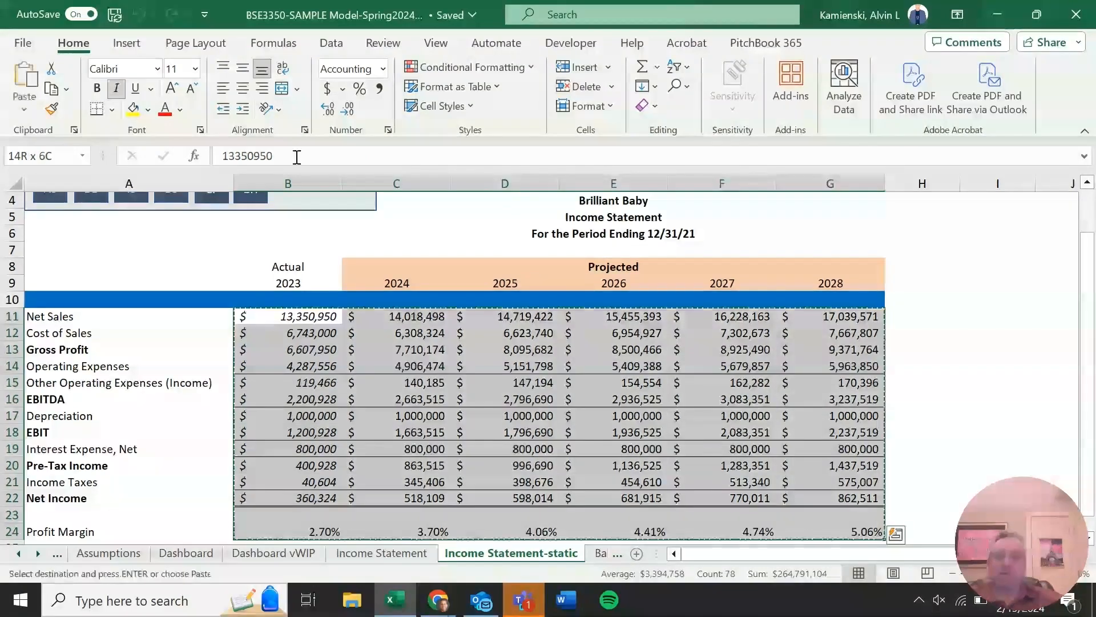
left_click(16, 100)
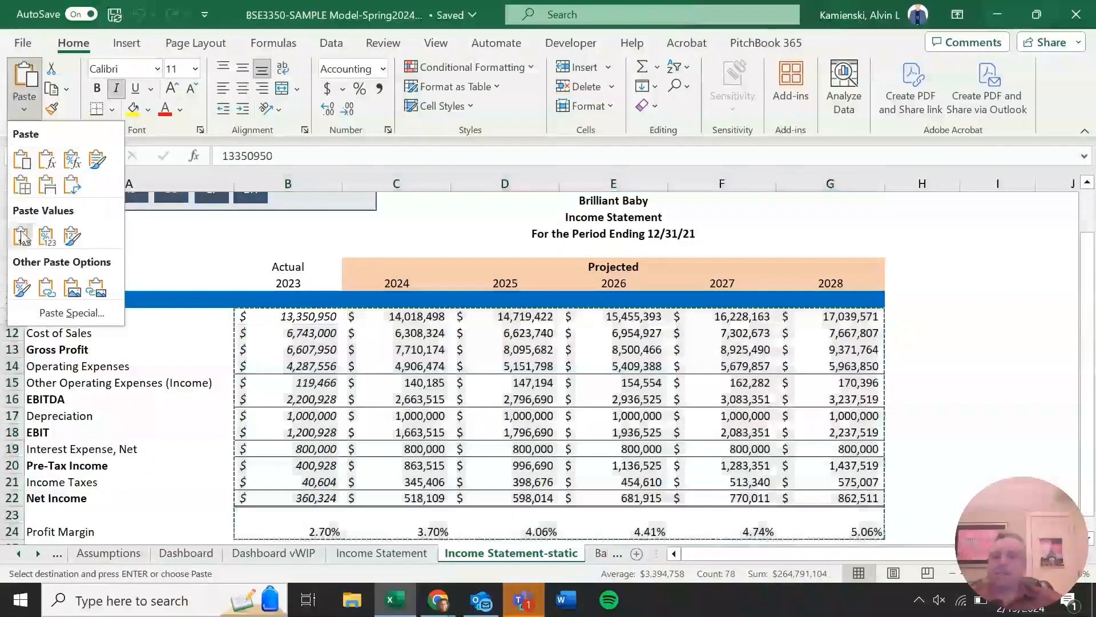
left_click(46, 233)
Check the Net Sales to Gross Profit cells on Income Statement-static for any remaining formulas
left_click(400, 316)
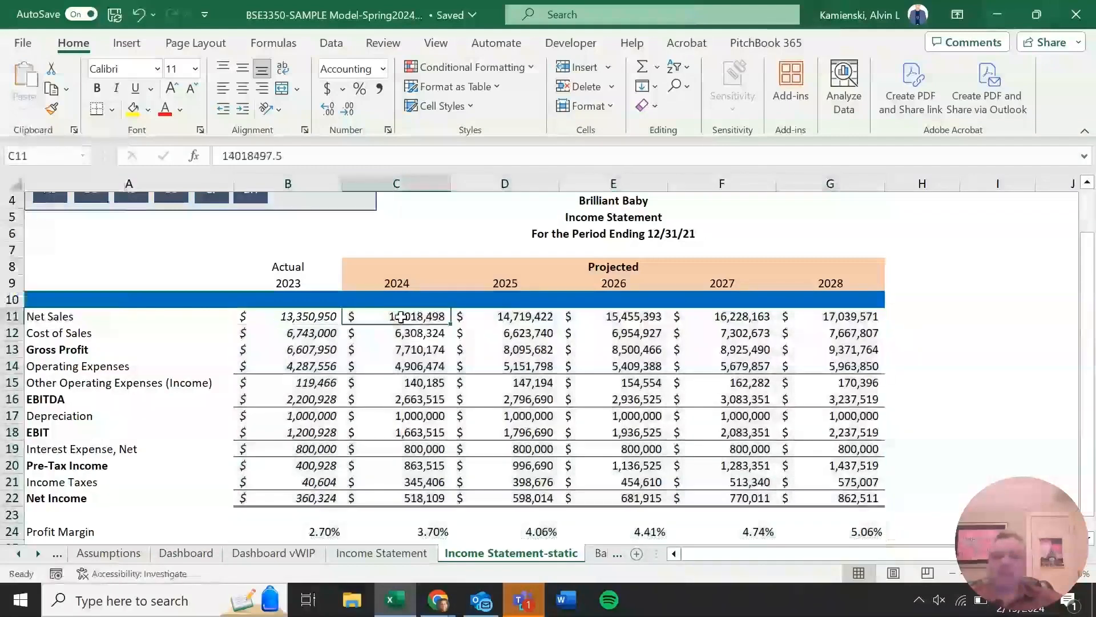
key("Down")
key("Down")
key("Right")
key("Right")
key("Right")
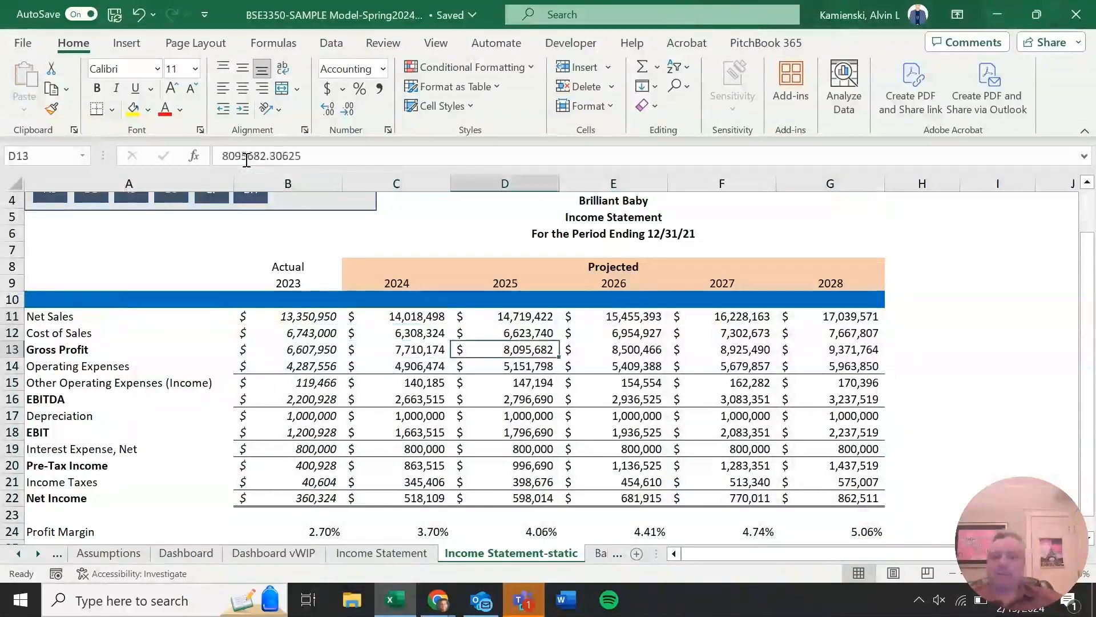
key("Left")
key("Left")
key("Left")
key("Right")
key("Right")
key("Left")
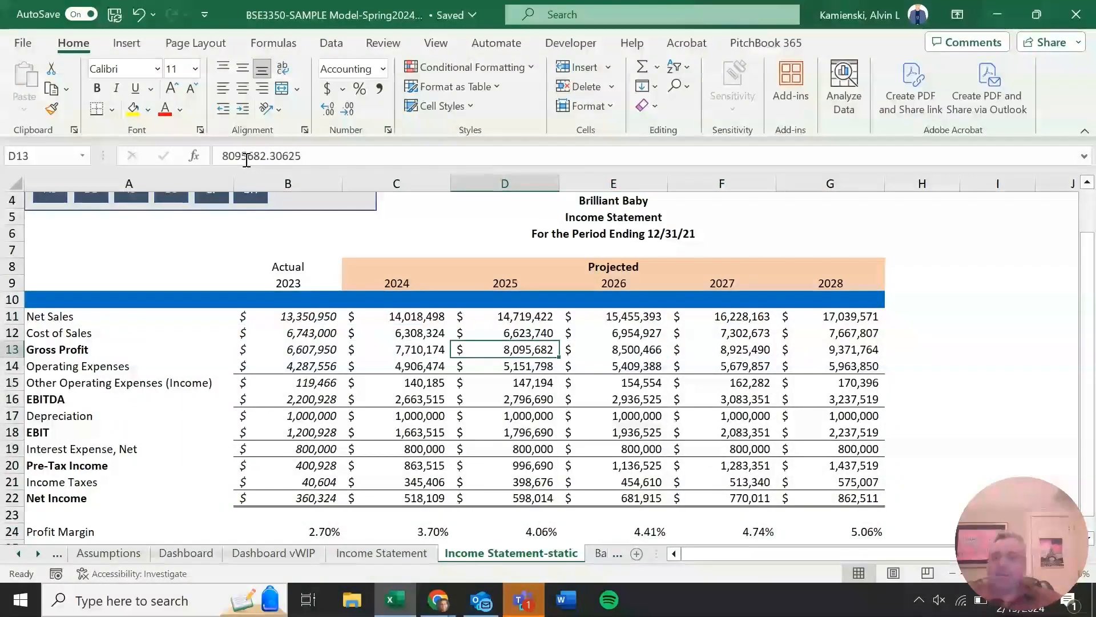
Point the Baseline series of the Net Sales chart on Dashboard vWIP to C11:G11 of Income Statement-static
key("ctrl+Page_Up")
key("ctrl+Page_Up")
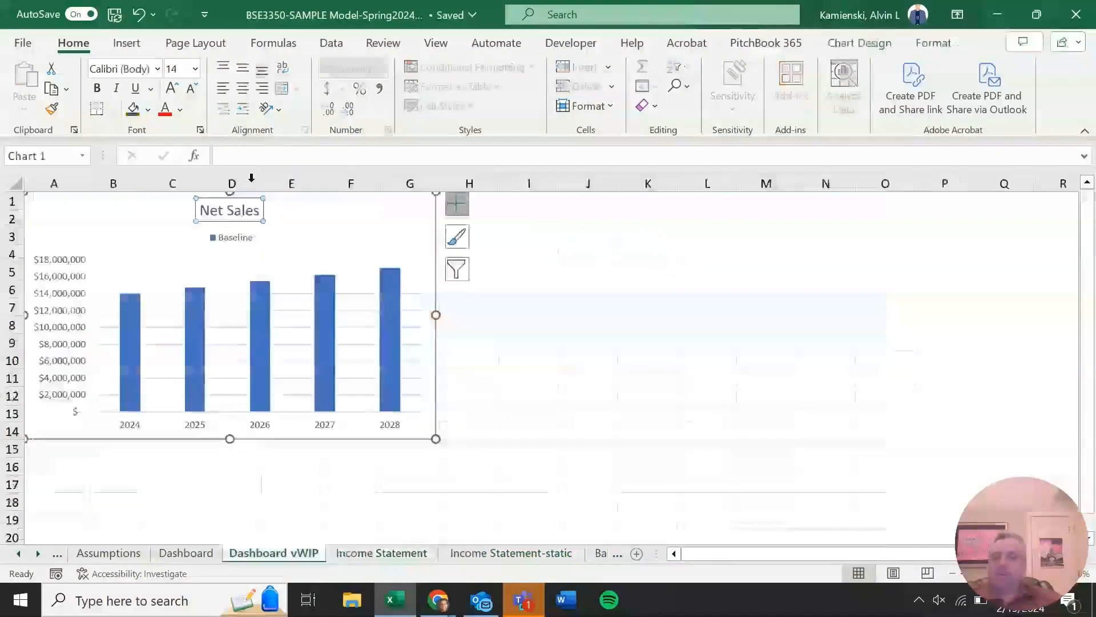
left_click(328, 239)
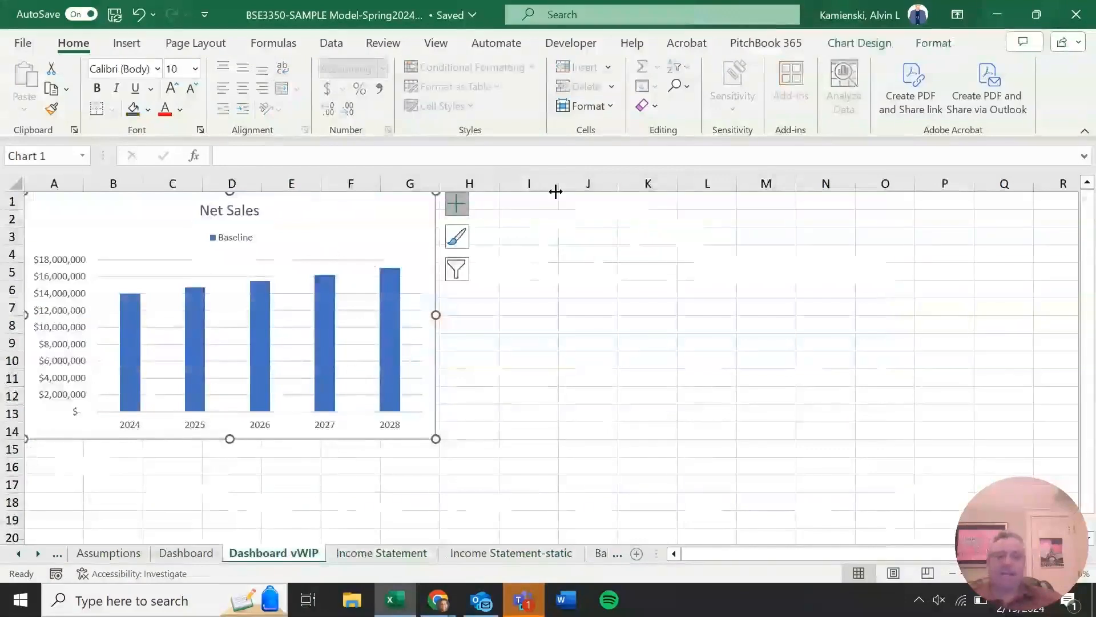
left_click(856, 43)
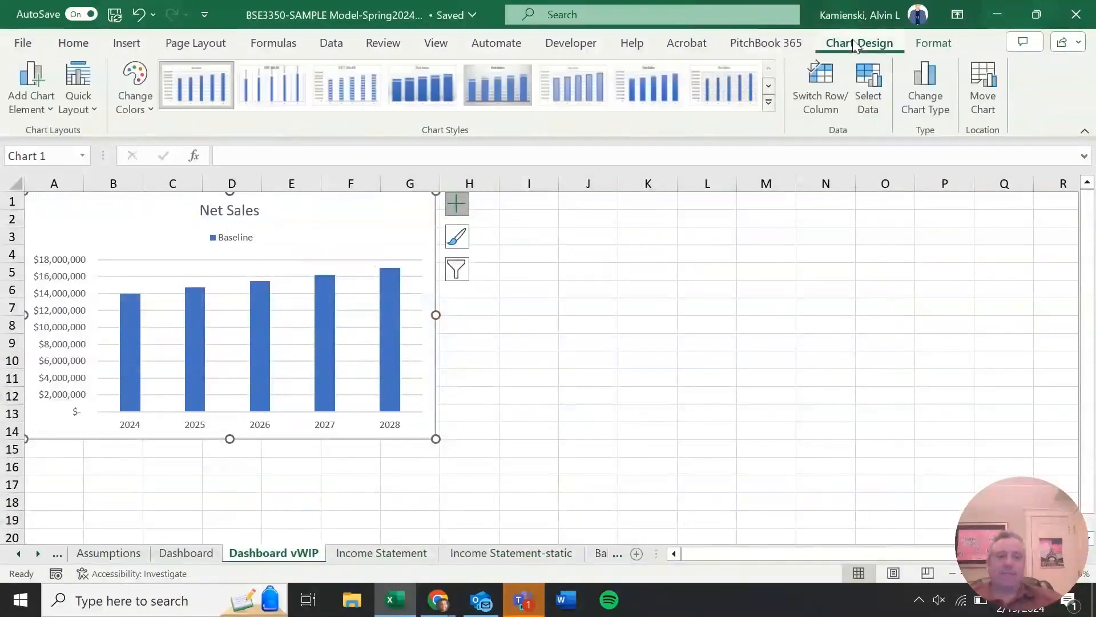
left_click(871, 81)
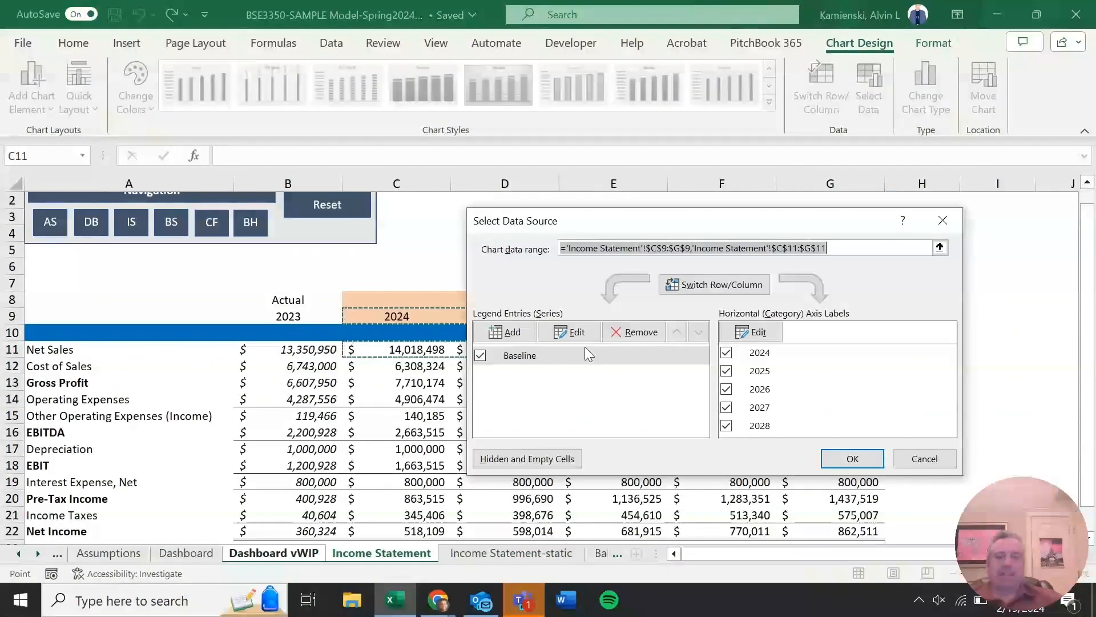
left_click(585, 352)
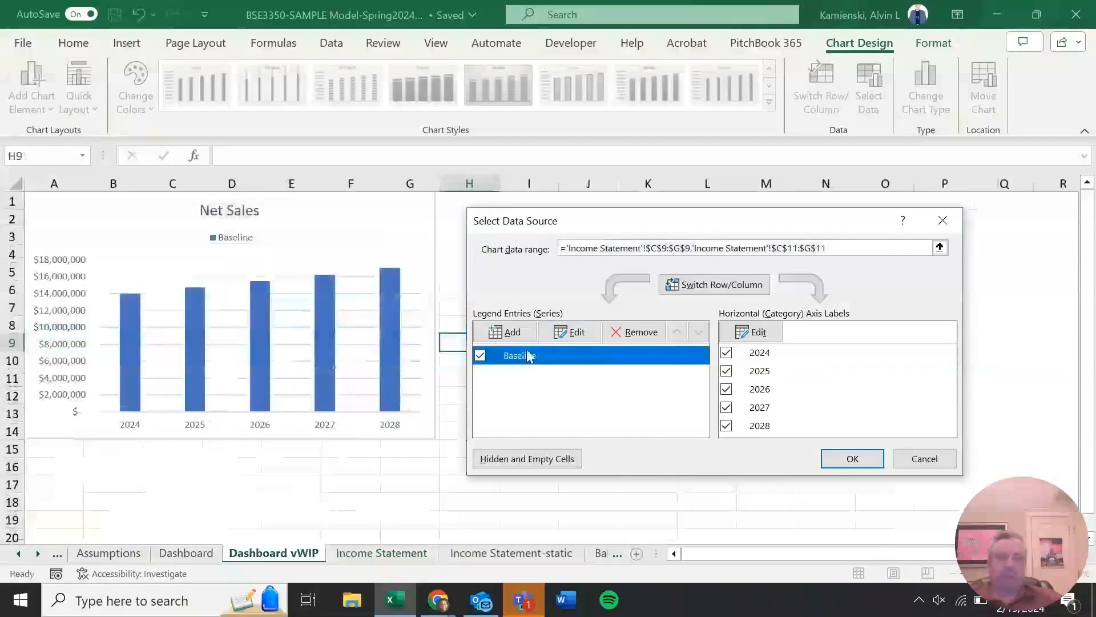
left_click(569, 332)
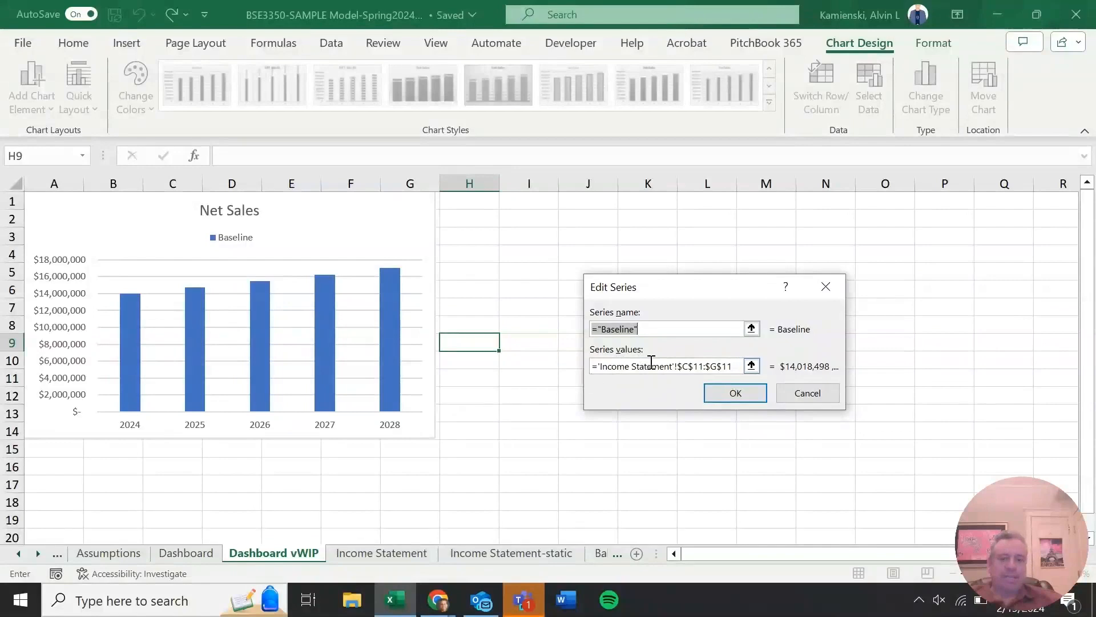
key("Tab")
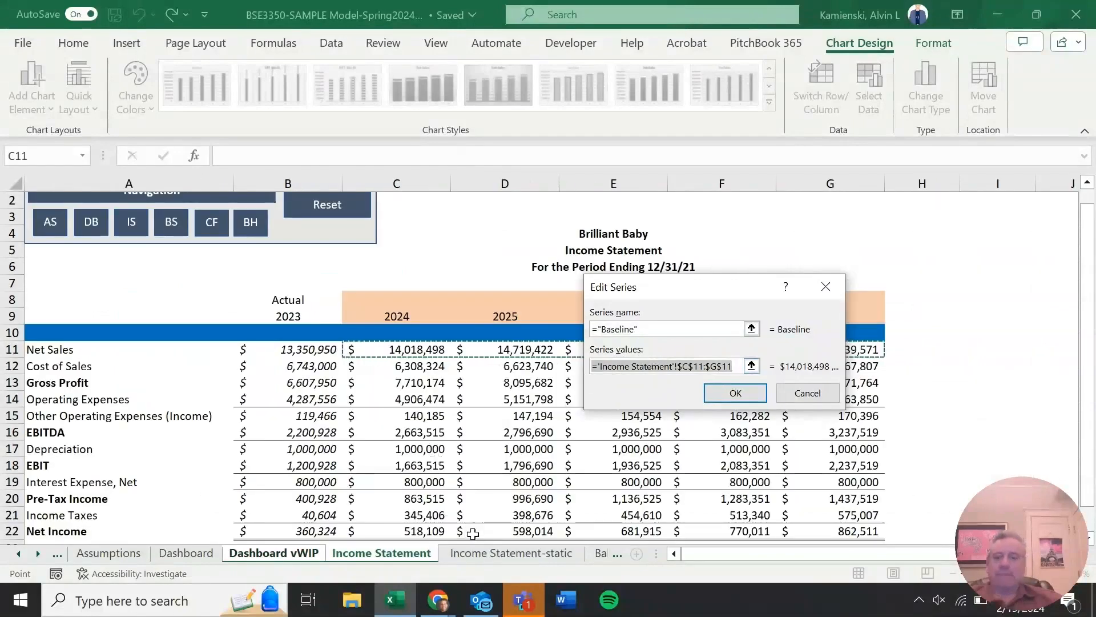
left_click(512, 553)
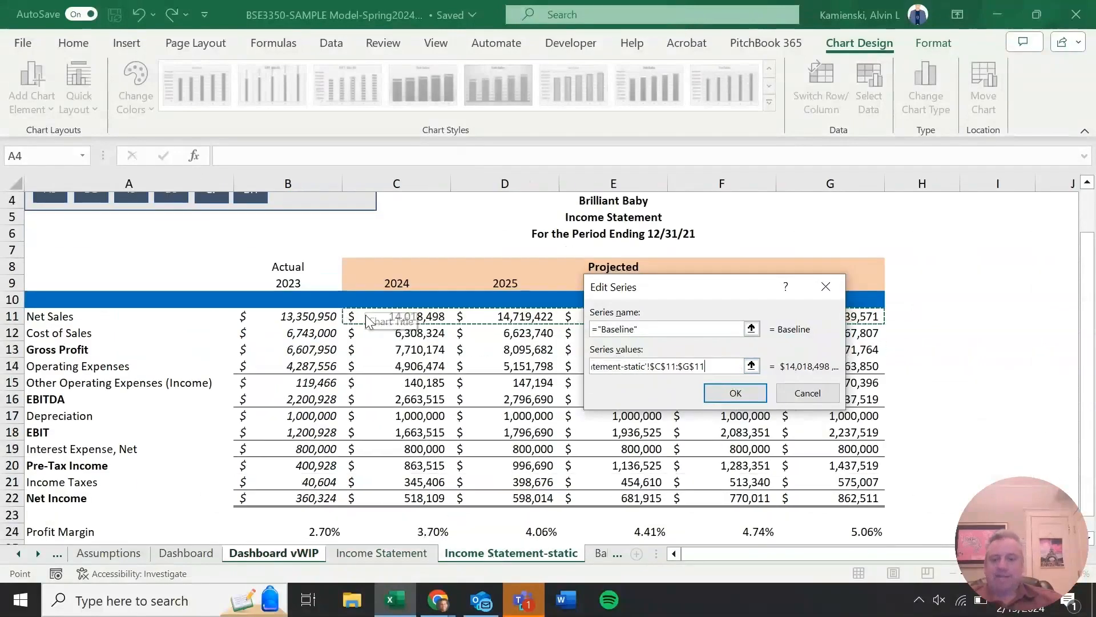
left_click_drag(365, 316, 998, 316)
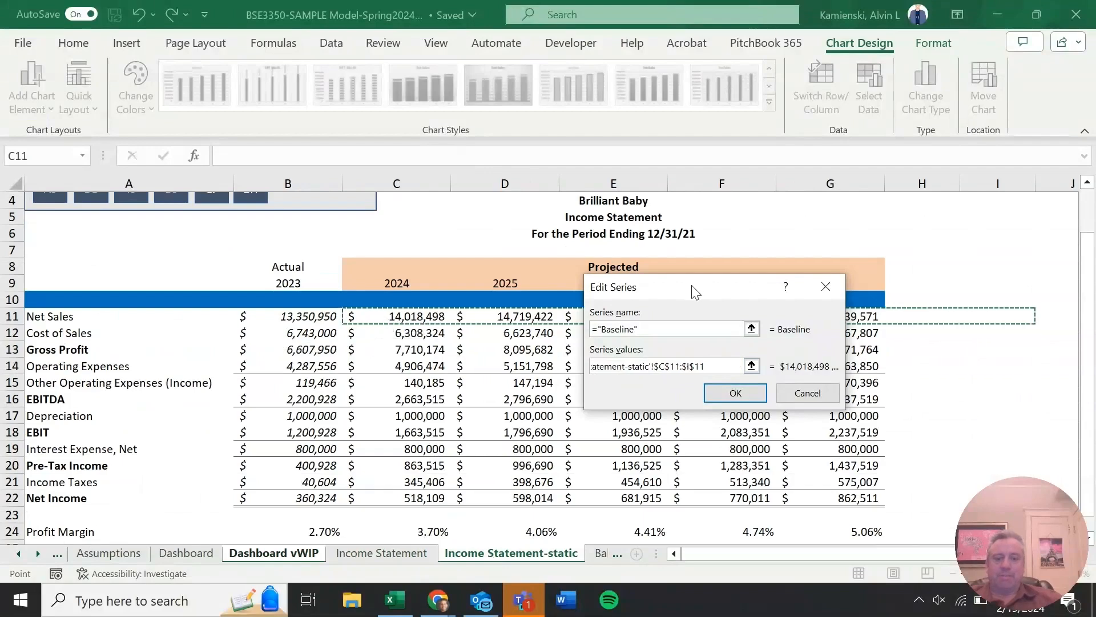
left_click_drag(694, 292, 582, 465)
left_click(418, 315)
left_click_drag(418, 315, 839, 315)
left_click_drag(553, 466, 705, 92)
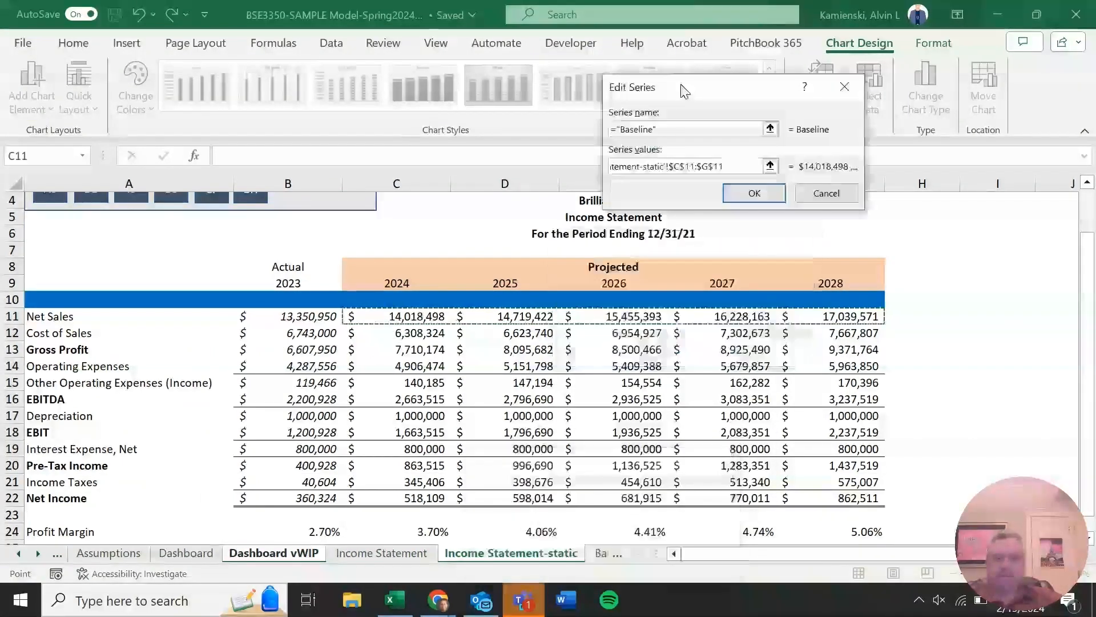
left_click(749, 191)
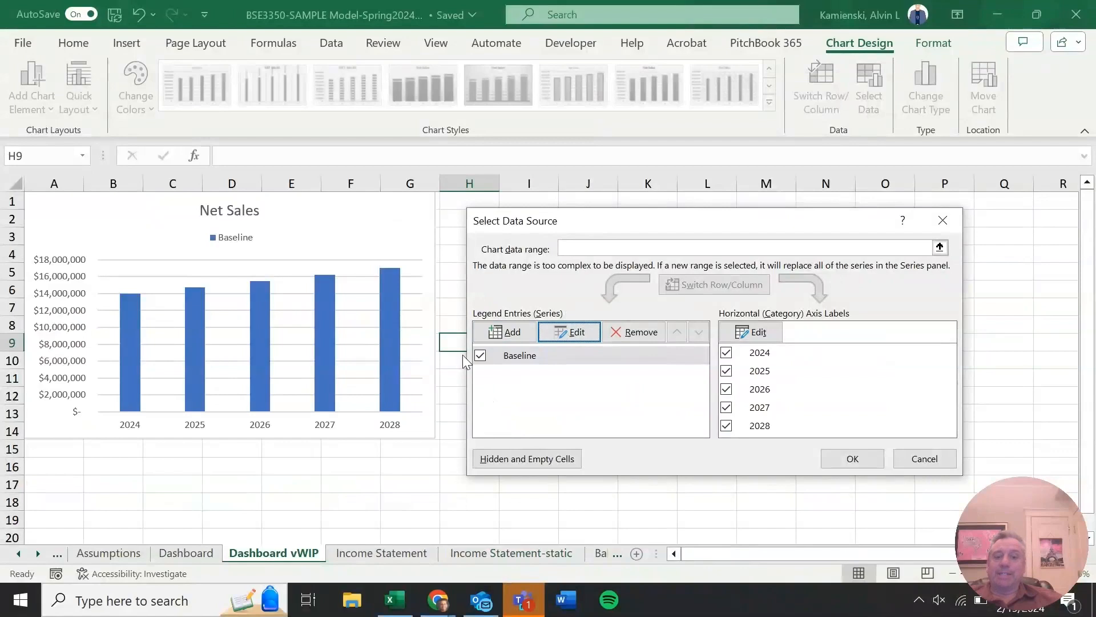
Add a second series named "Revised" to the Net Sales chart, using C11:G11 of the Income Statement sheet as its values
left_click(505, 332)
type("RE")
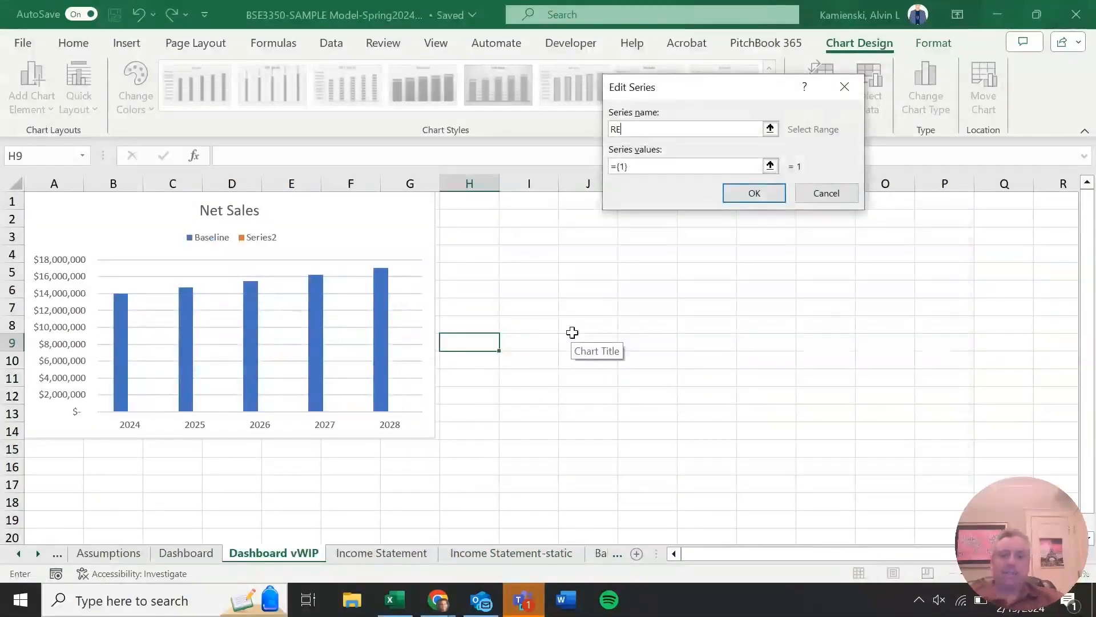
type("vised")
key("Tab")
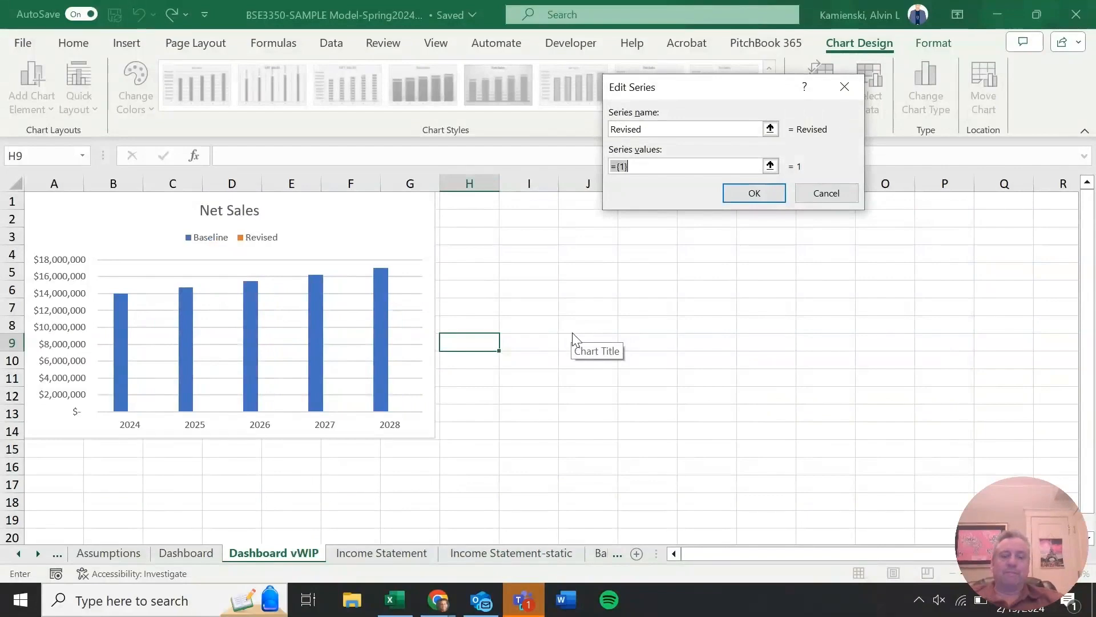
left_click(403, 557)
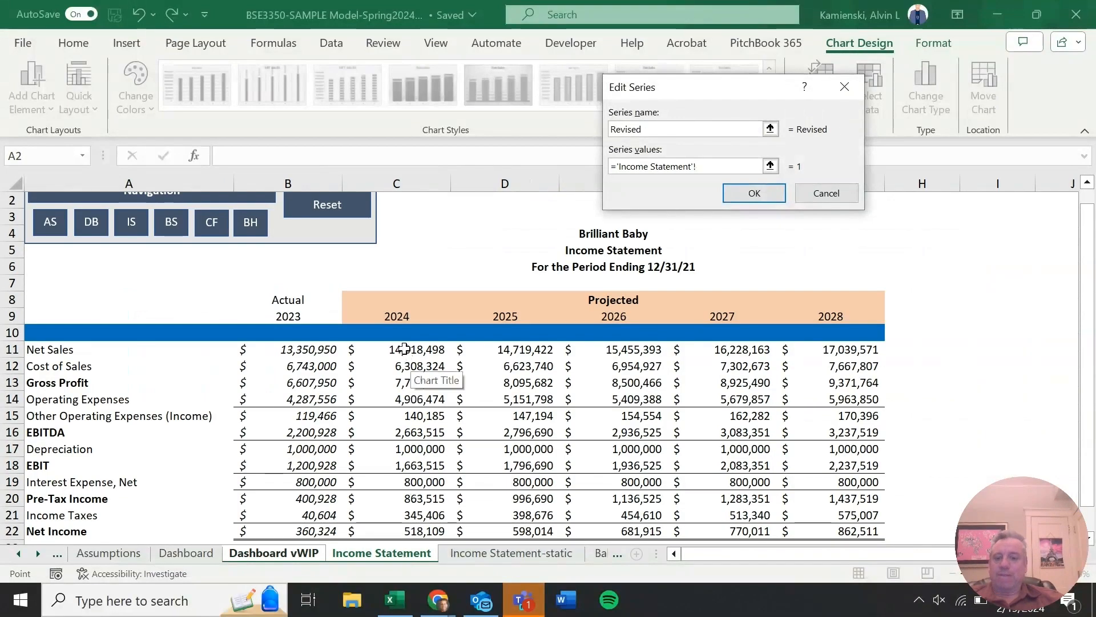
left_click_drag(404, 349, 831, 349)
left_click(758, 193)
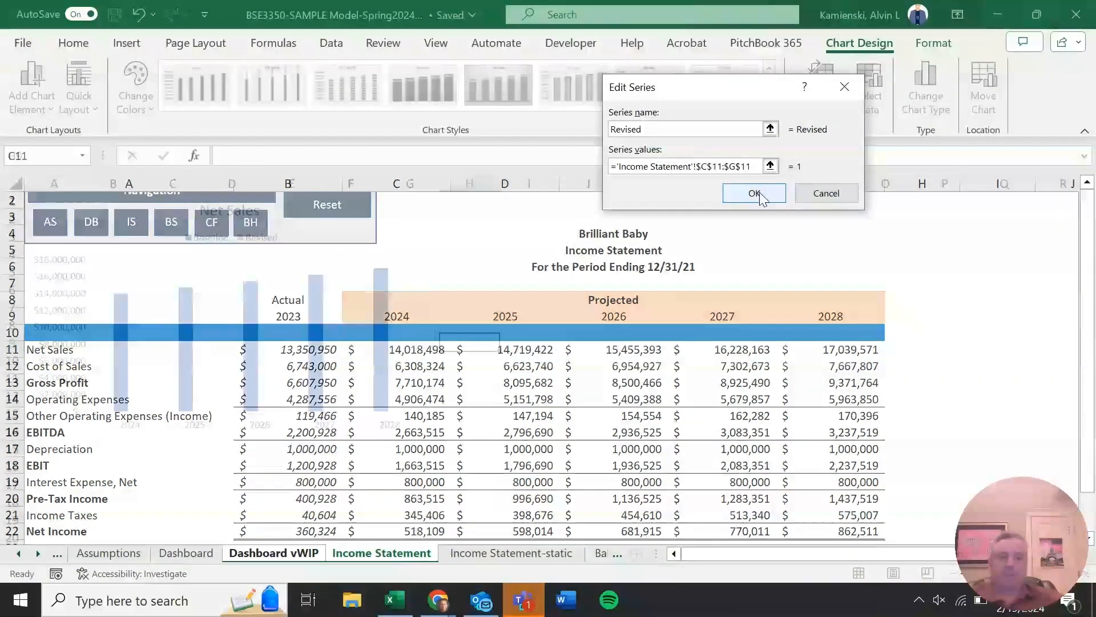
left_click(849, 458)
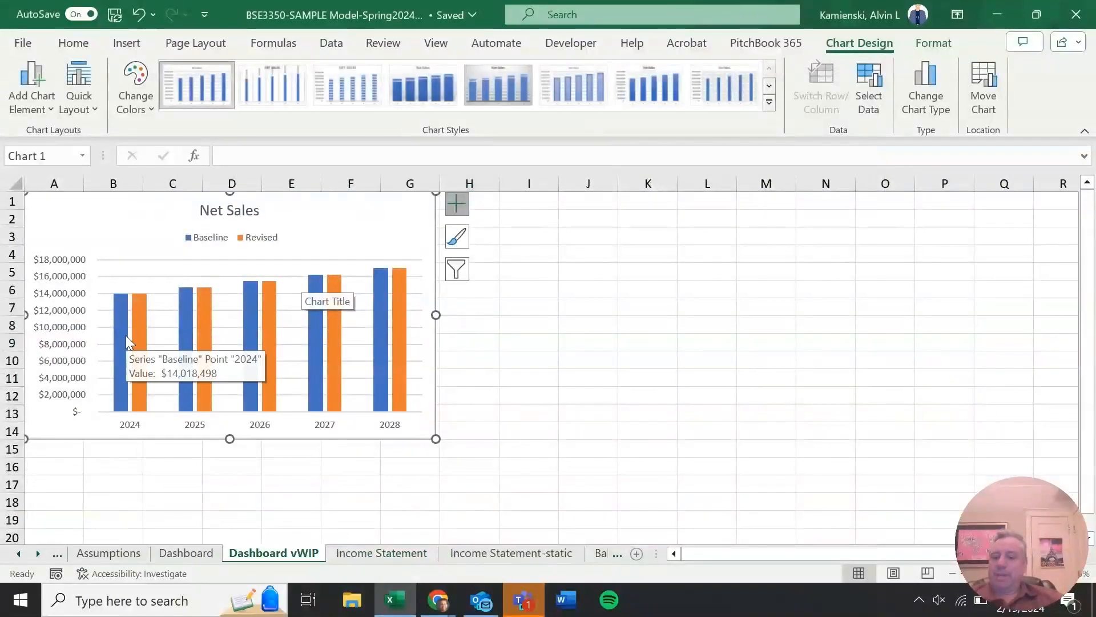
Set the Net Sales Growth scenario on the Assumptions sheet to Optimistic and check the Net Sales chart on Dashboard vWIP
key("ctrl+Page_Up")
key("ctrl+Page_Up")
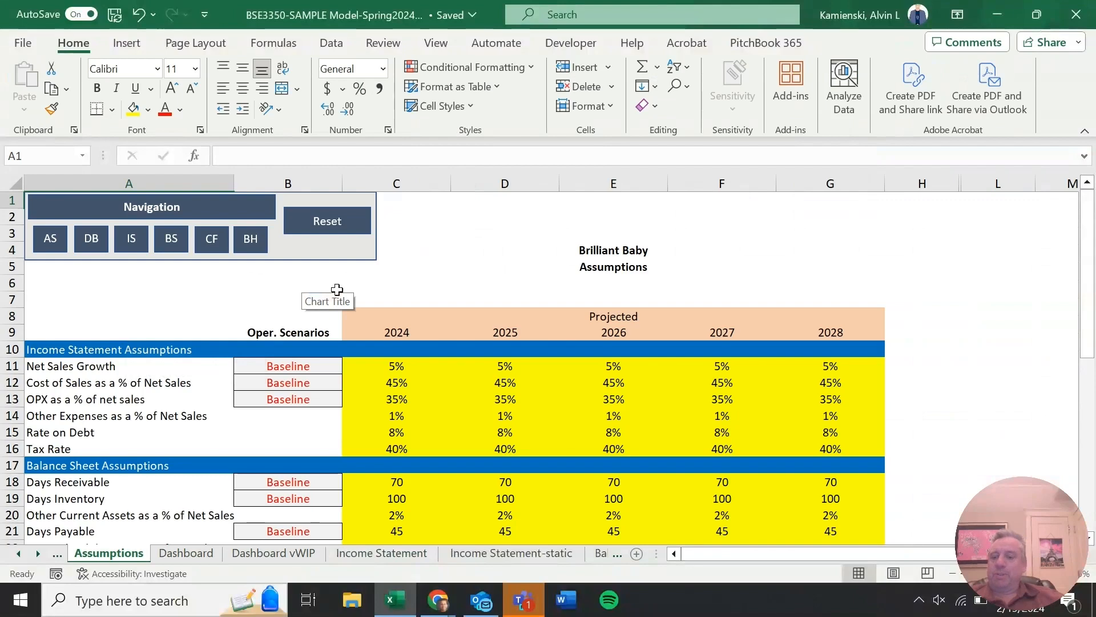
left_click(334, 368)
left_click(351, 365)
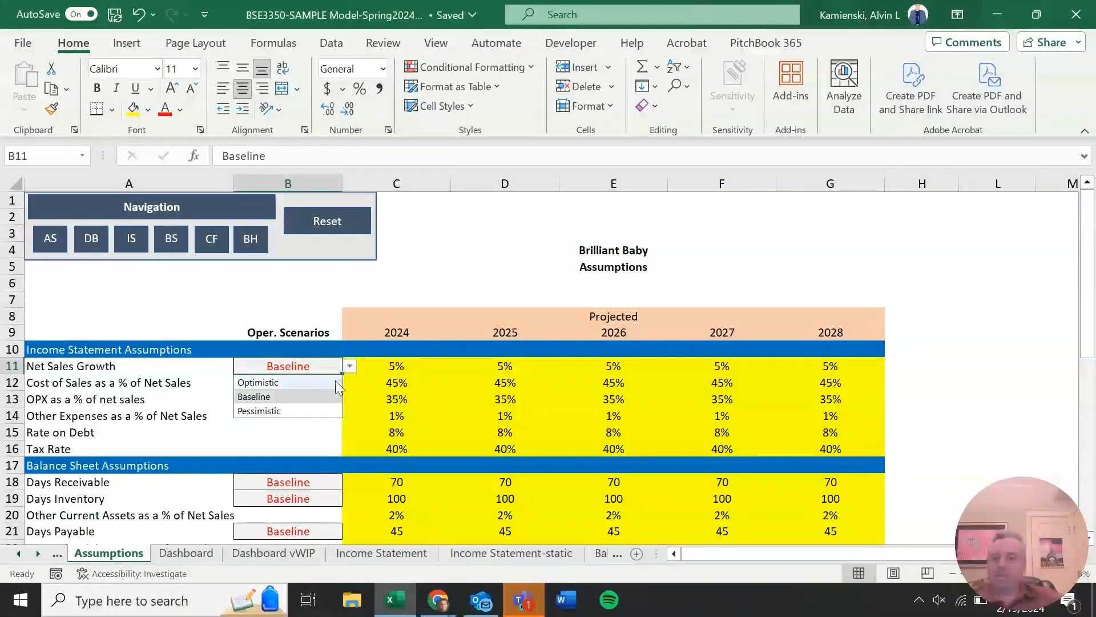
left_click(334, 380)
key("ctrl+Page_Down")
key("ctrl+Page_Down")
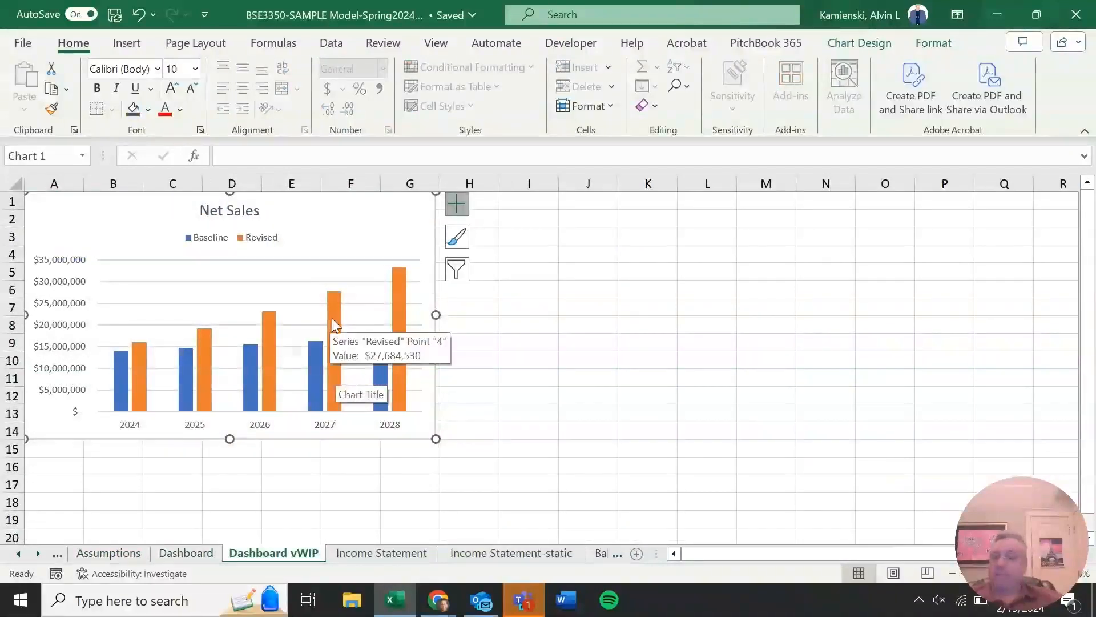
mouse_move(142, 358)
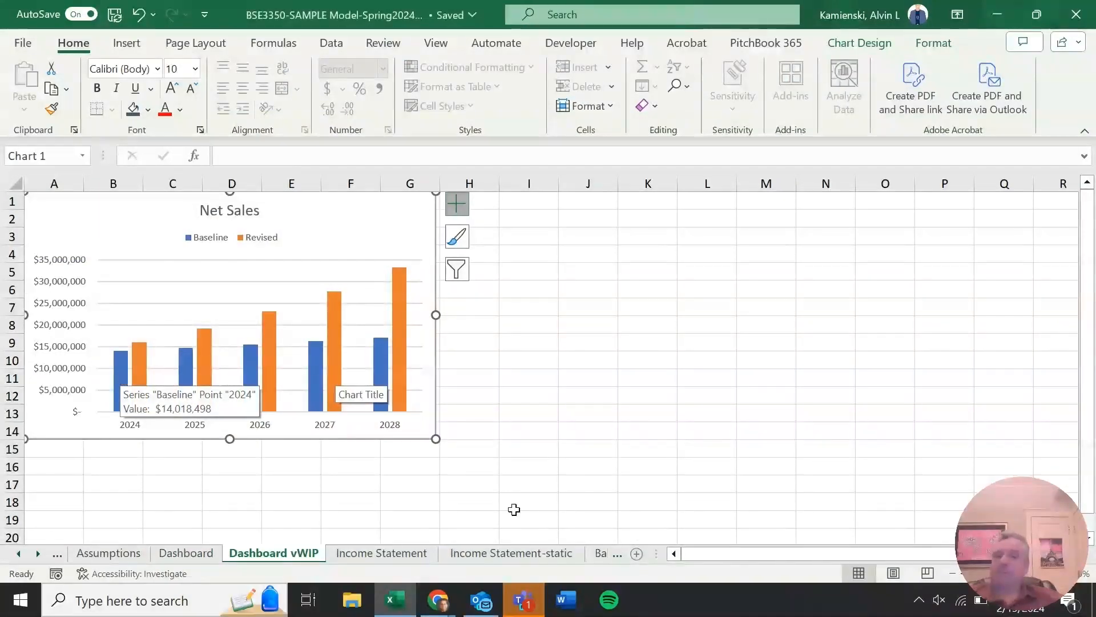
left_click(581, 459)
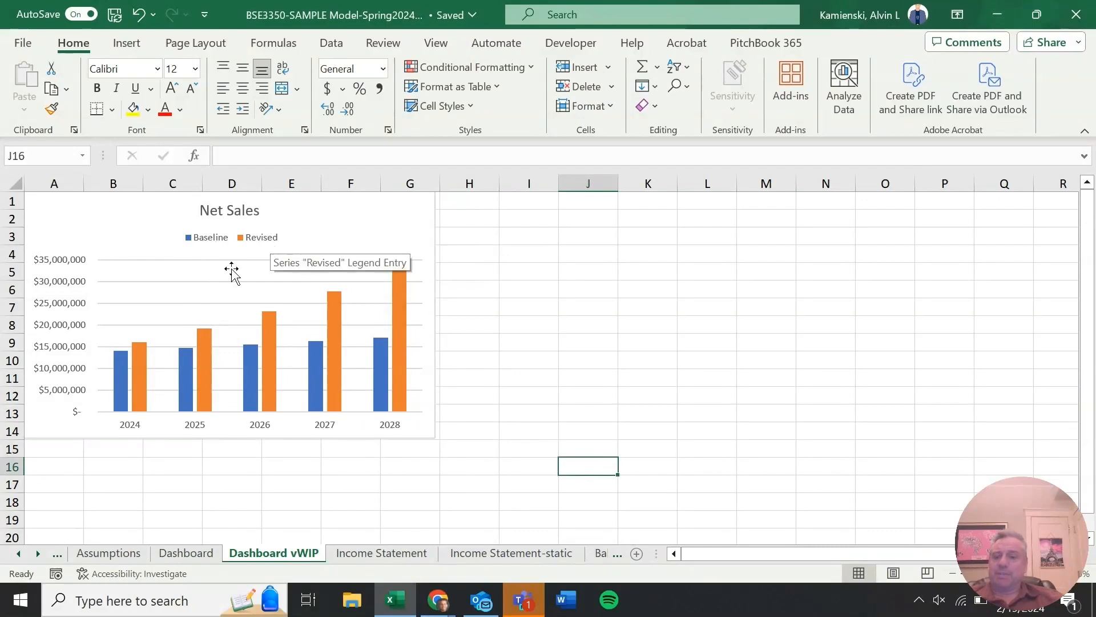
Fill the Baseline columns of the Net Sales chart with the dark blue-gray theme color
left_click(125, 364)
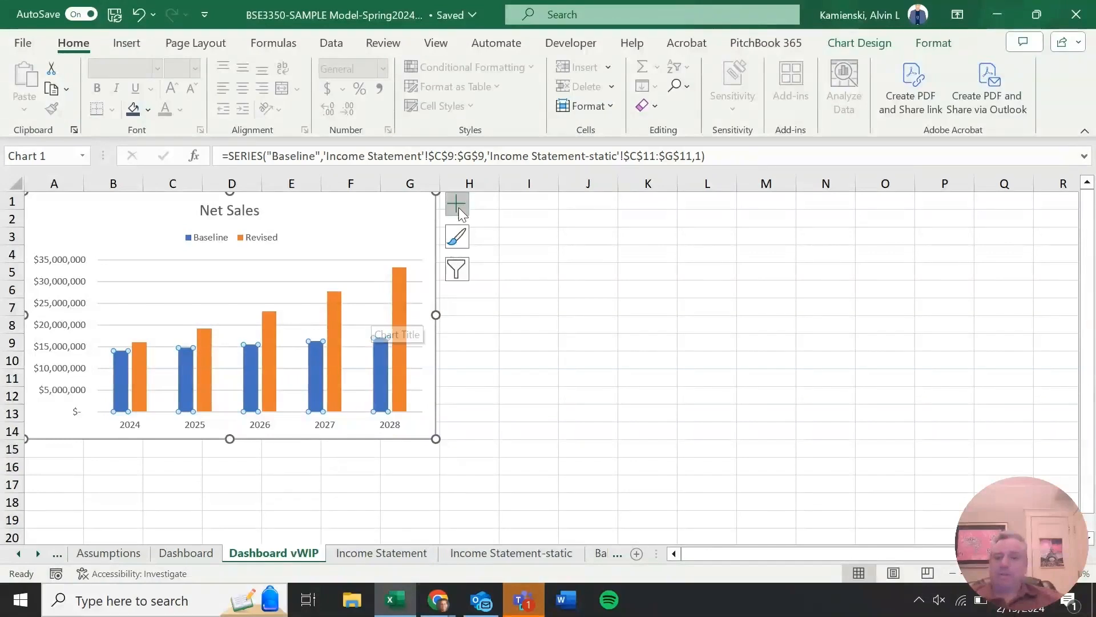
left_click(458, 236)
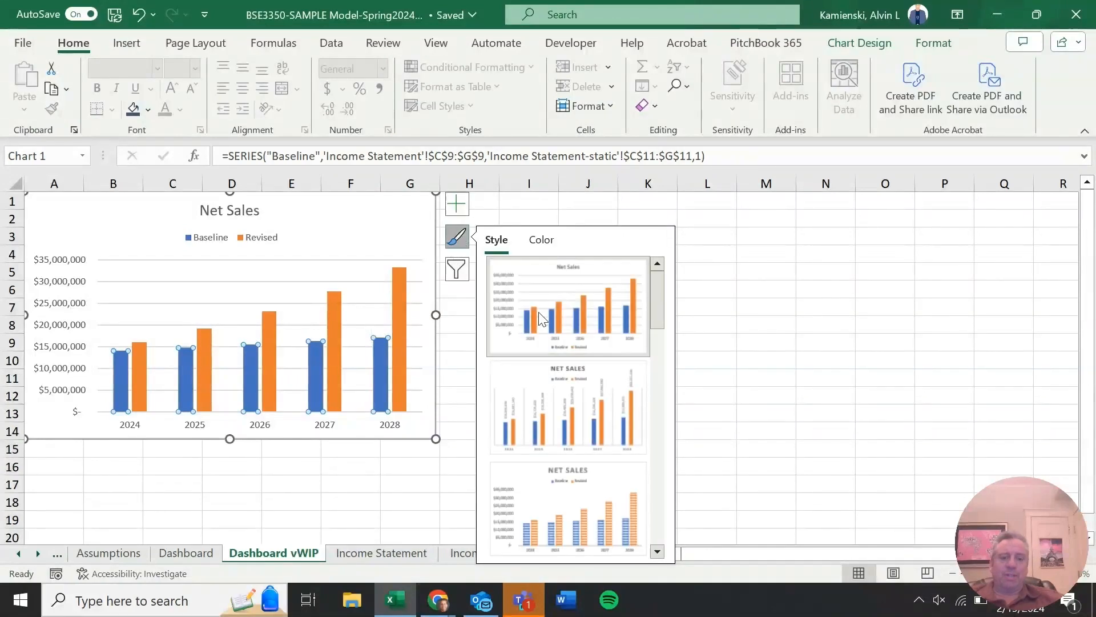
right_click(124, 361)
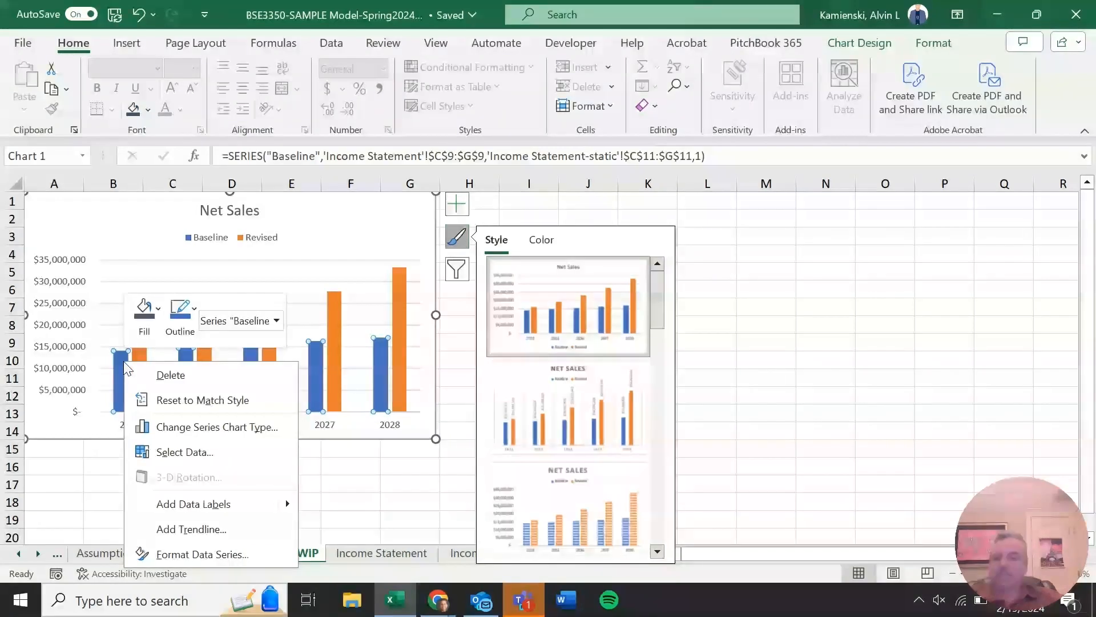
left_click(159, 313)
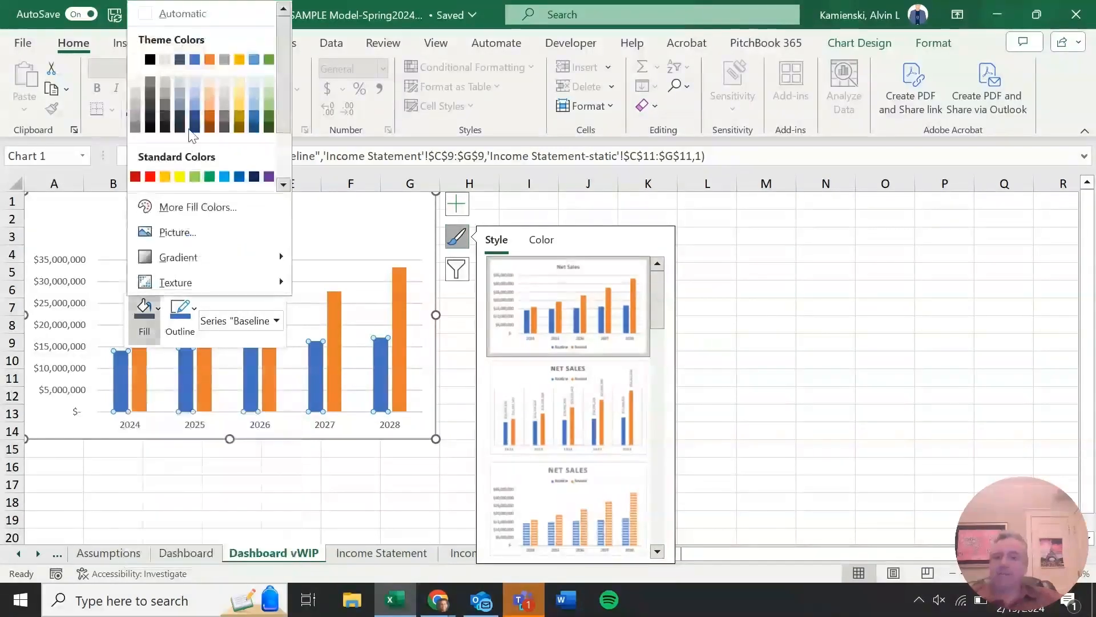
left_click(182, 59)
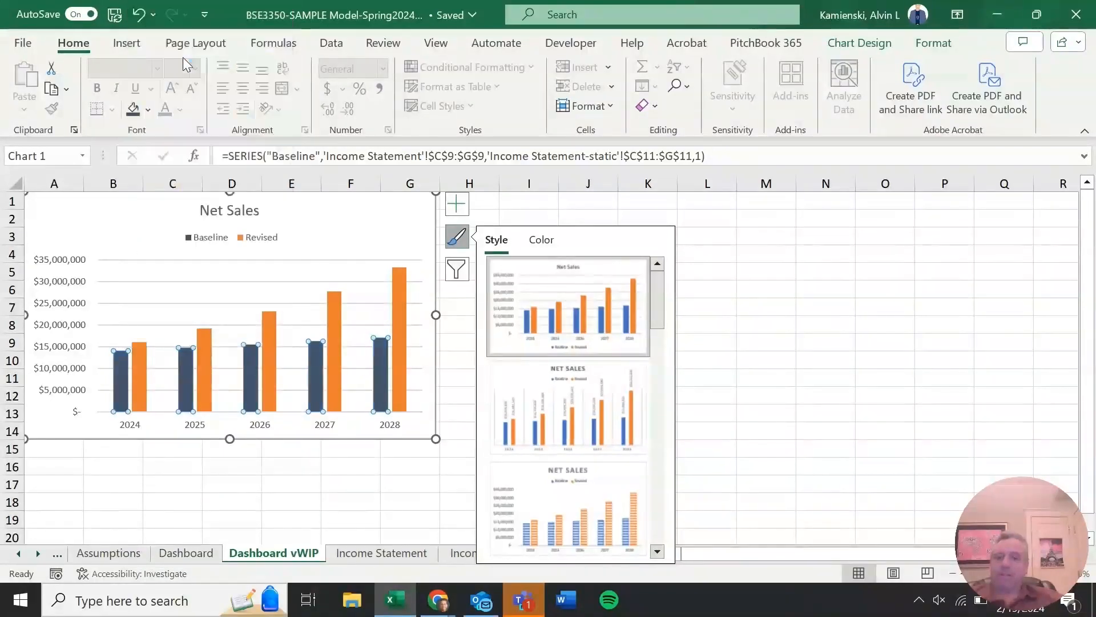
Fill the Revised columns with a solid light orange theme color and compare the chart with the one on the Dashboard sheet
left_click(141, 360)
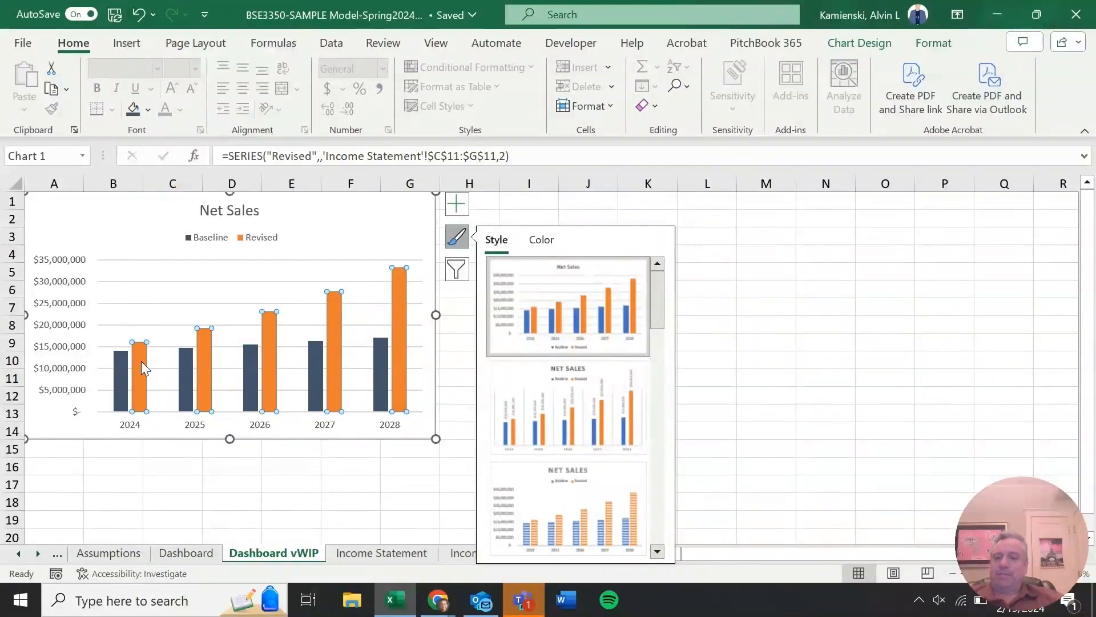
left_click(933, 43)
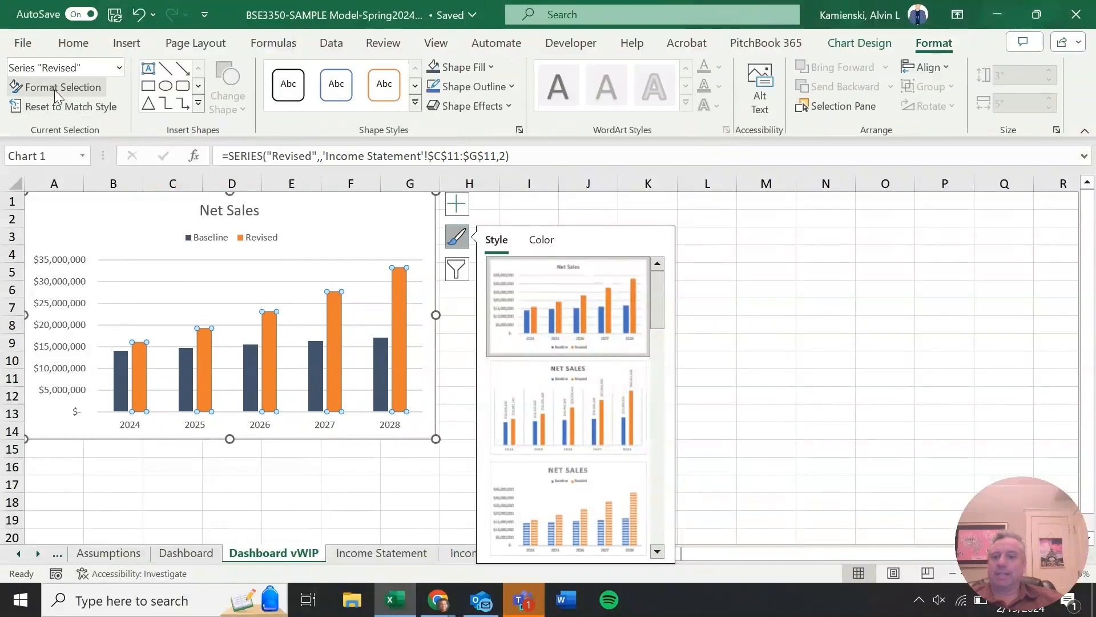
left_click(53, 87)
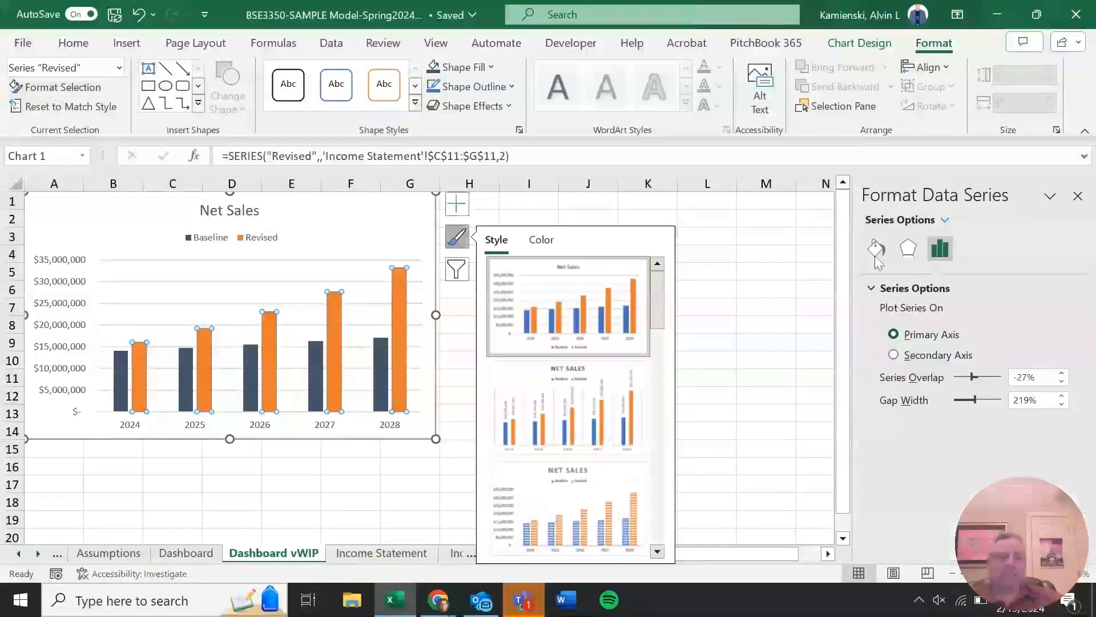
left_click(877, 252)
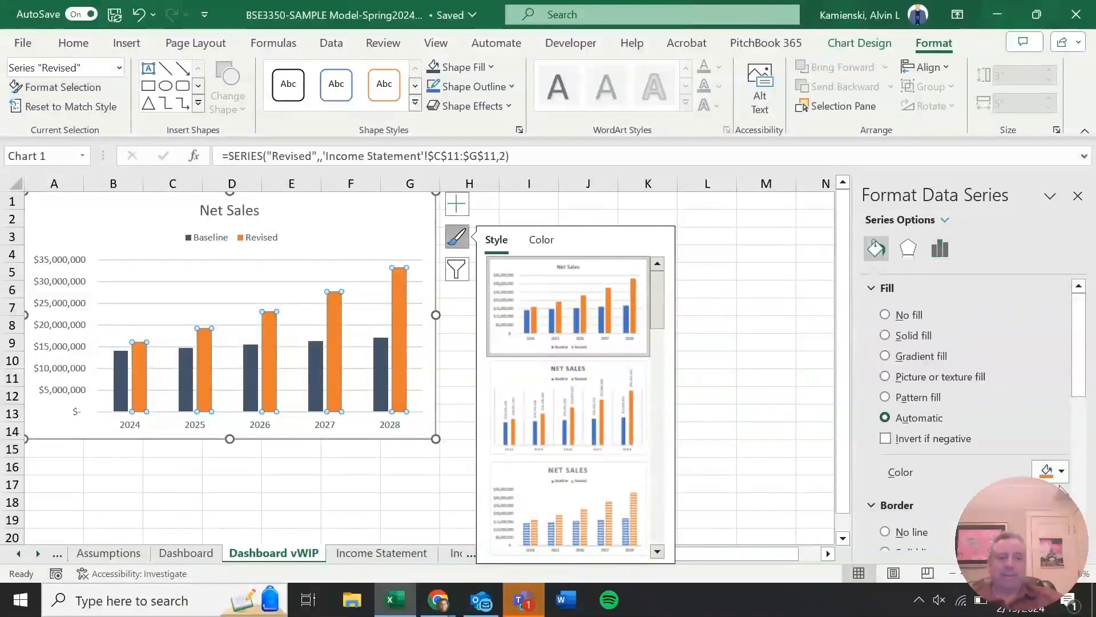
left_click(1062, 471)
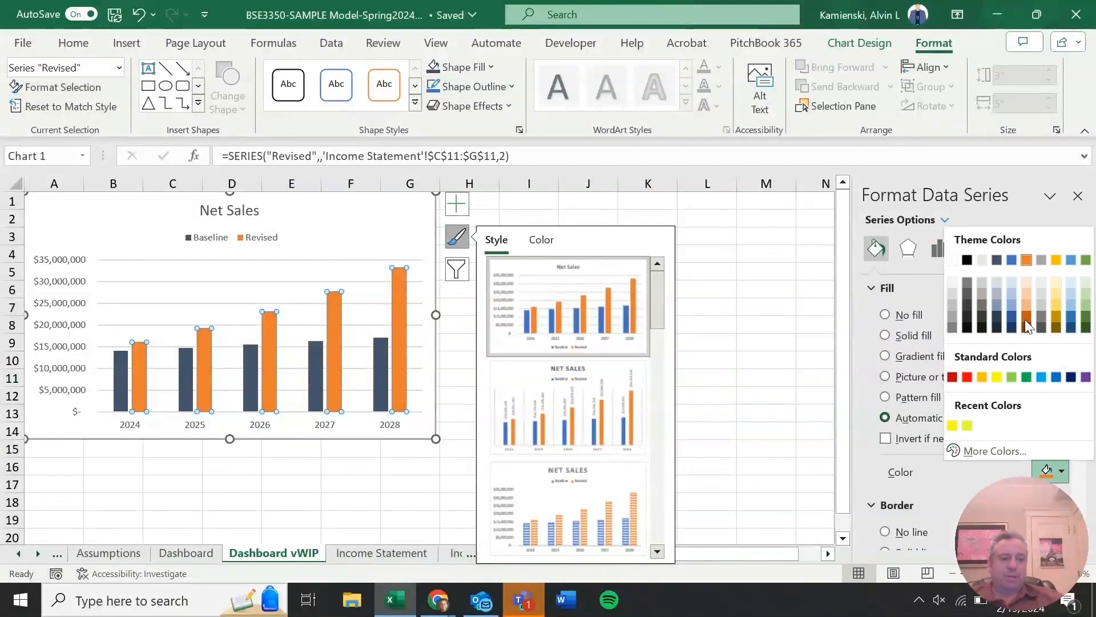
left_click(1026, 294)
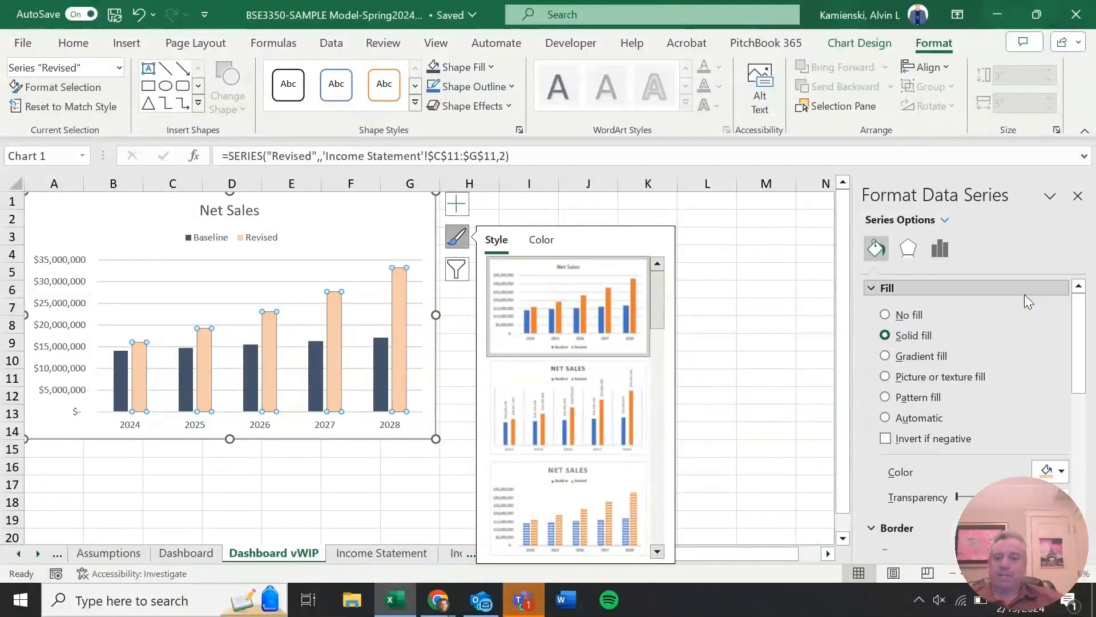
left_click(1078, 196)
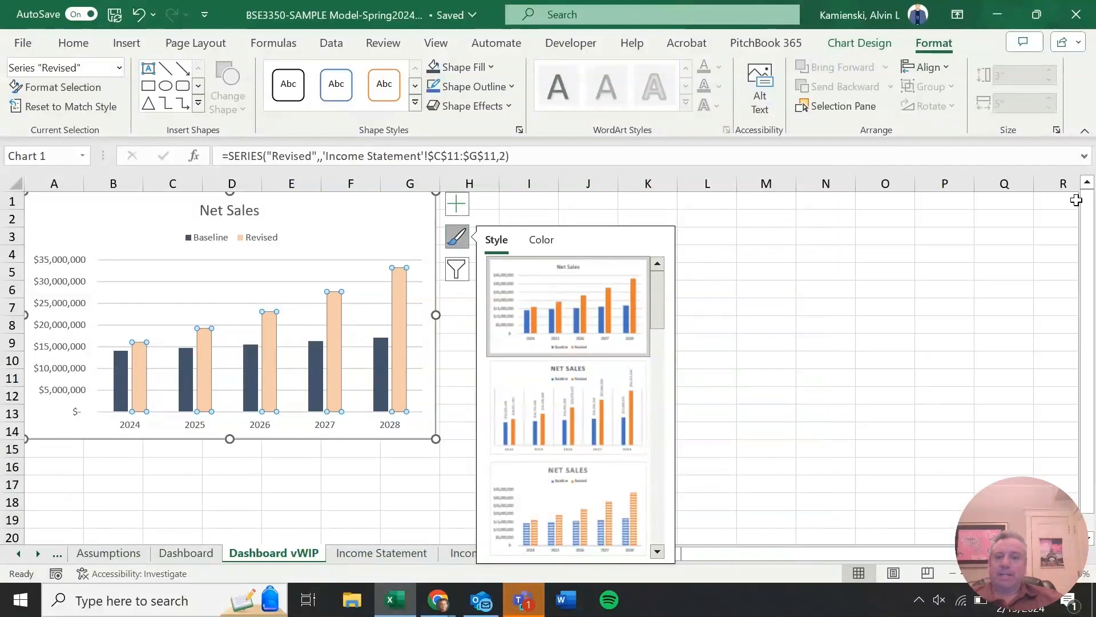
left_click(785, 235)
key("ctrl+Page_Up")
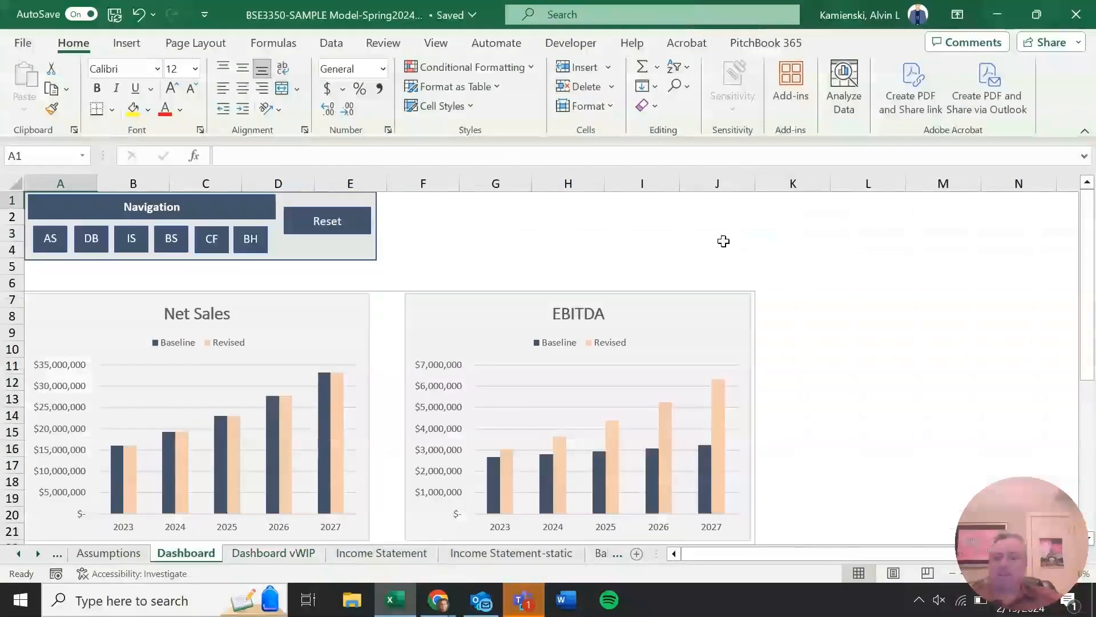
key("ctrl+Page_Down")
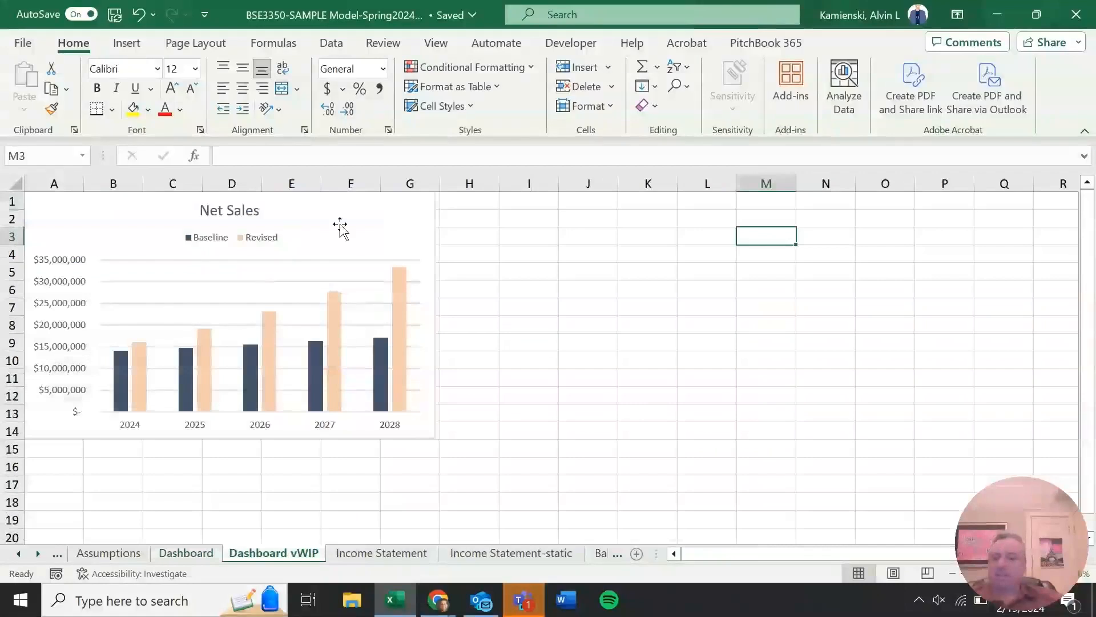
Fill the background of the Net Sales chart with the lightest gray theme color
left_click(364, 219)
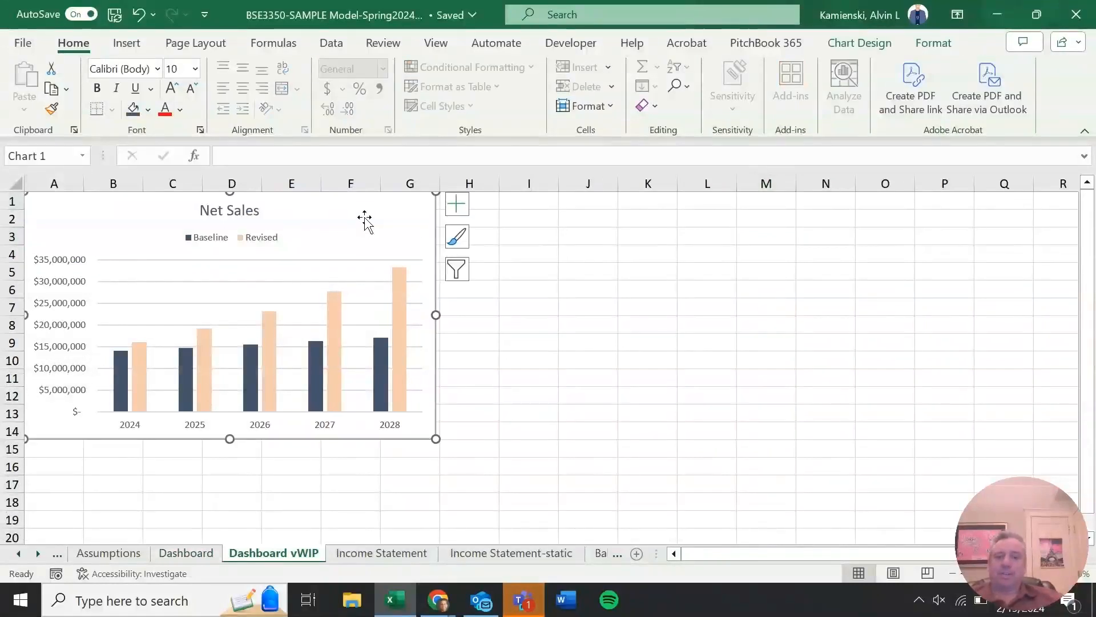
left_click(860, 43)
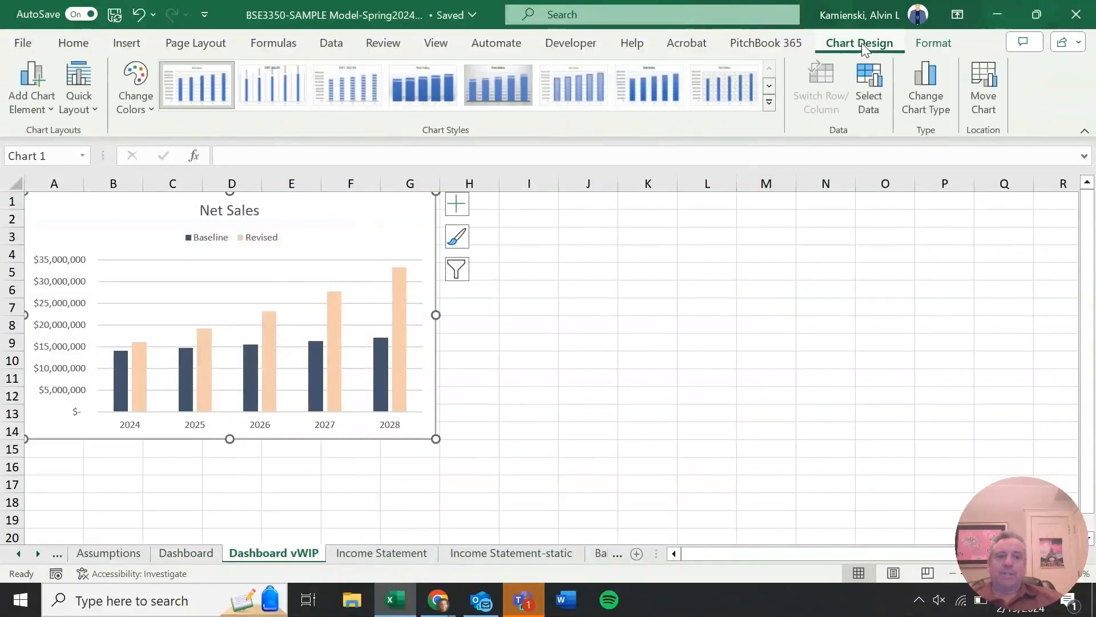
left_click(567, 104)
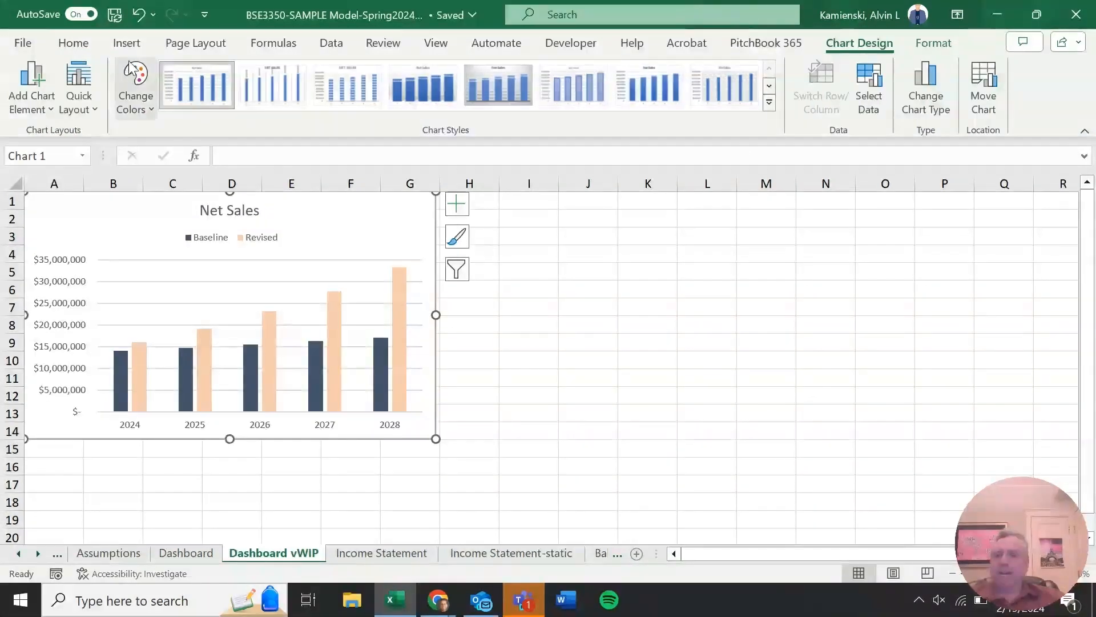
left_click(73, 43)
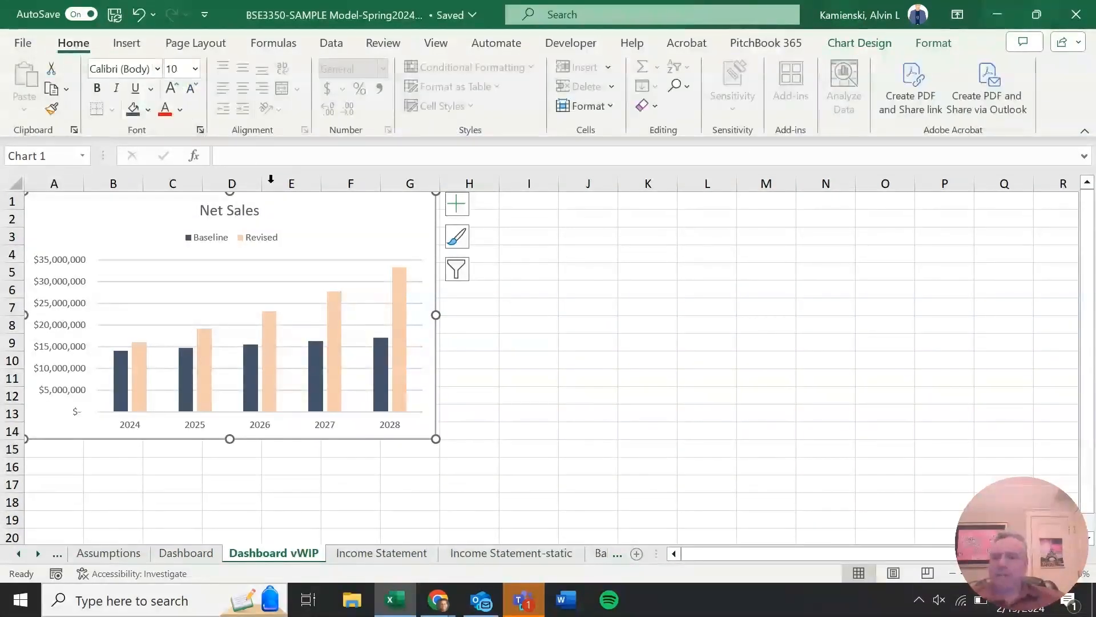
left_click(147, 110)
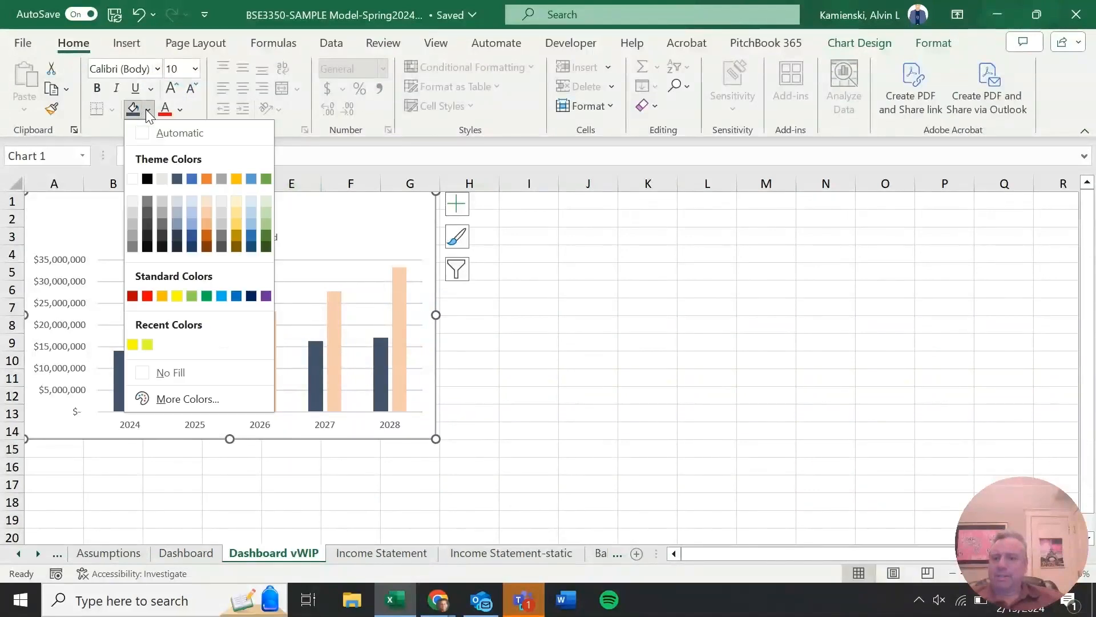
left_click(132, 201)
left_click(644, 341)
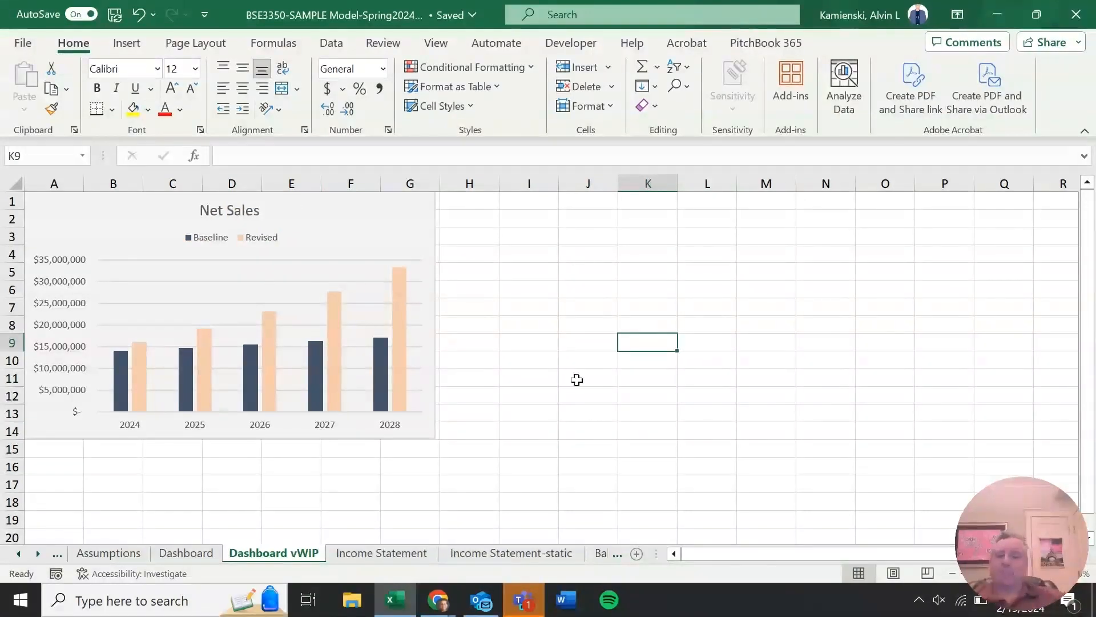
Copy the Net Sales chart and paste the duplicate at cell J2 of Dashboard vWIP
left_click(404, 215)
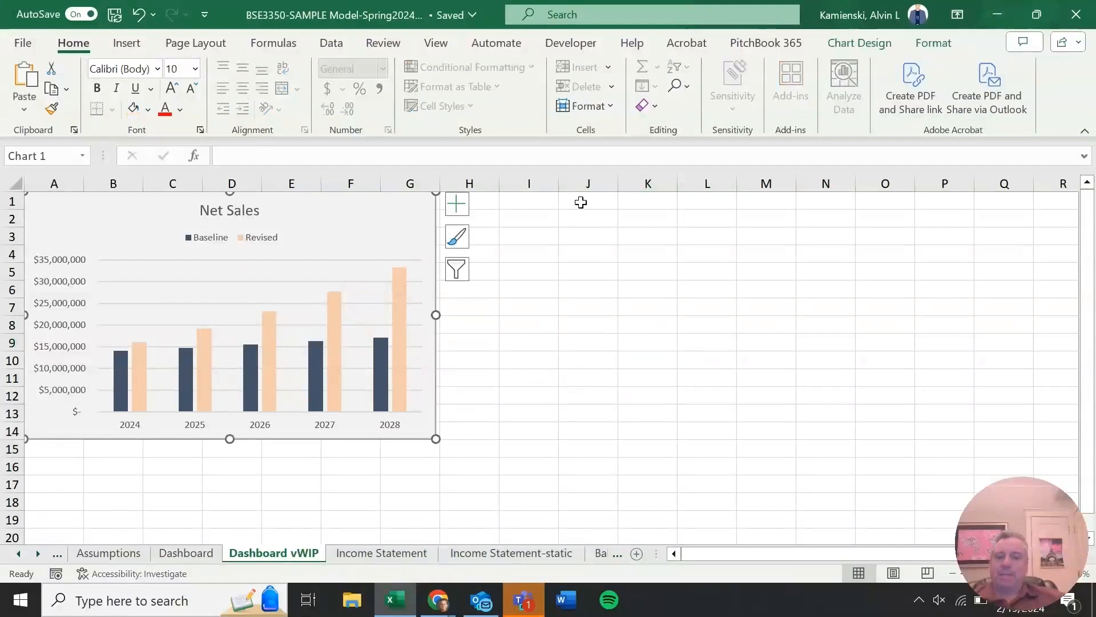
left_click(580, 214)
key("ctrl+v")
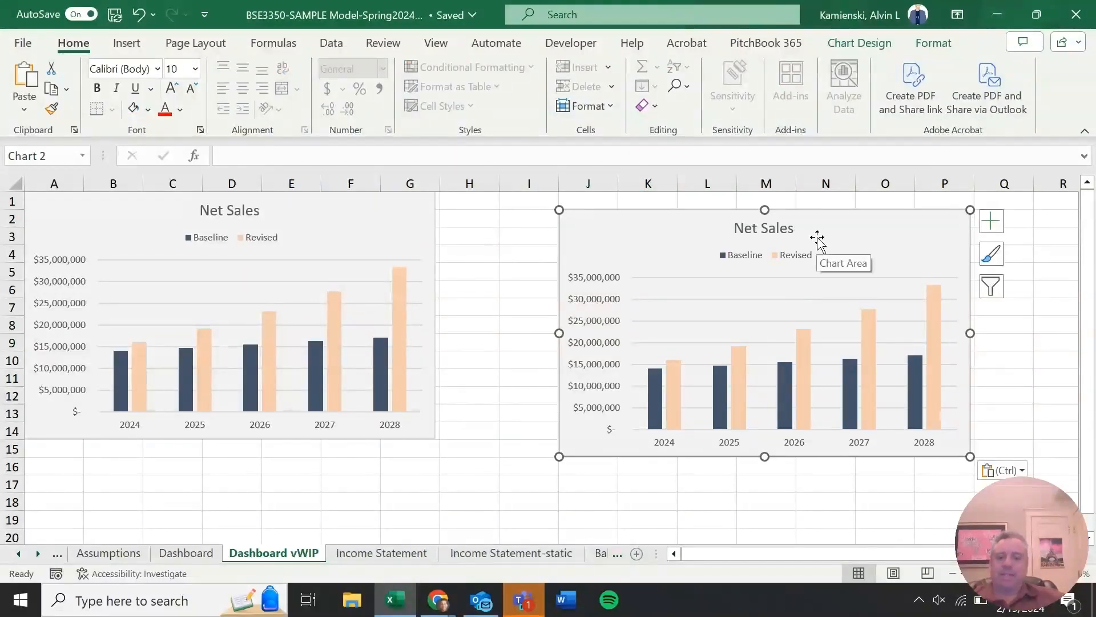
key("ctrl+Page_Up")
key("ctrl+Page_Down")
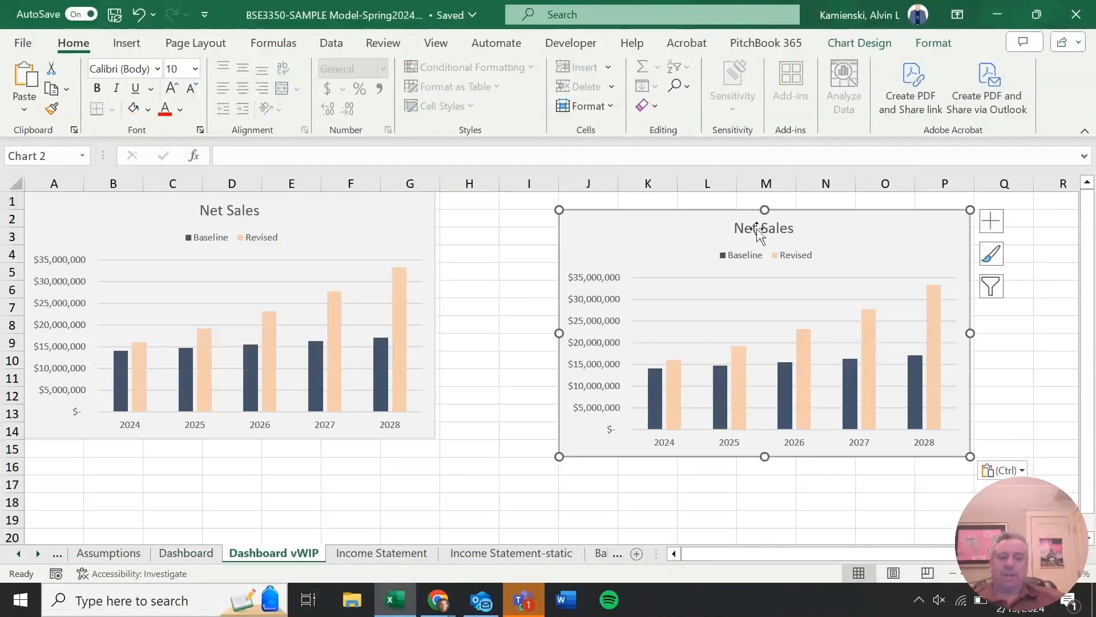
Change the title of the duplicated chart to "EBITDA"
double_click(754, 227)
type("E")
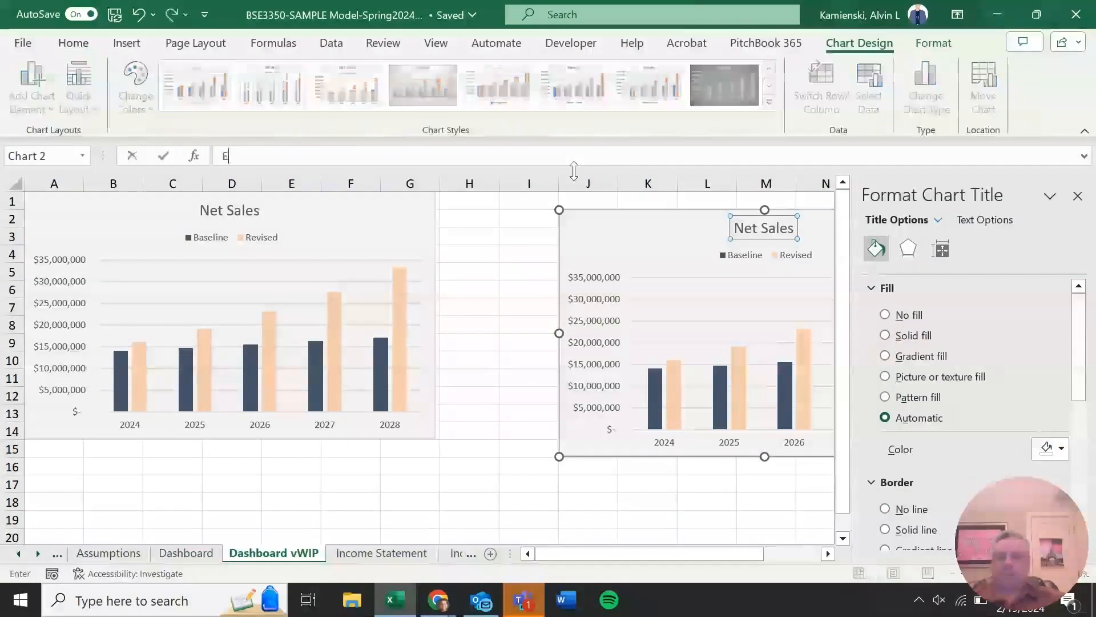
type("BITDA")
key("Return")
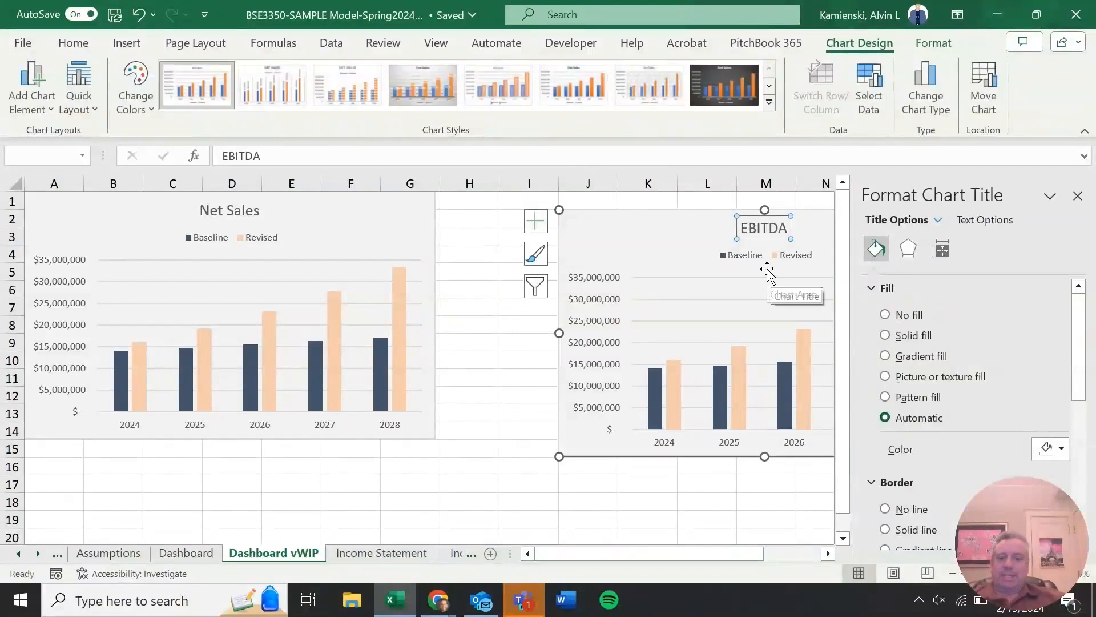
Set the EBITDA chart's Baseline series values to the EBITDA row C16:G16 of the Income Statement-static sheet
left_click(670, 228)
left_click(870, 97)
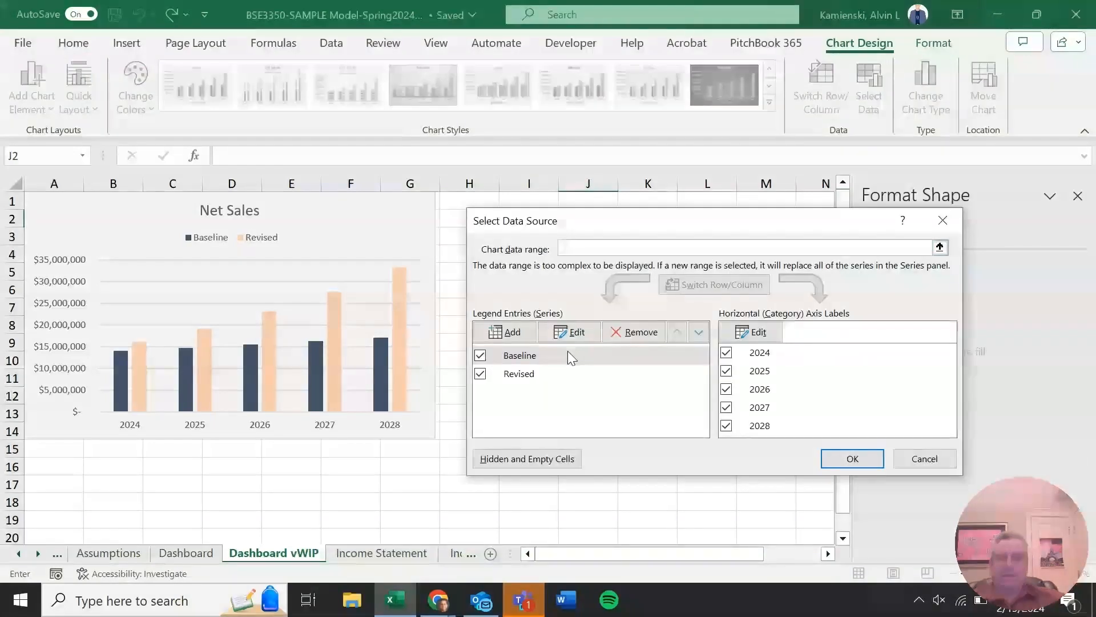
left_click(568, 351)
left_click(572, 337)
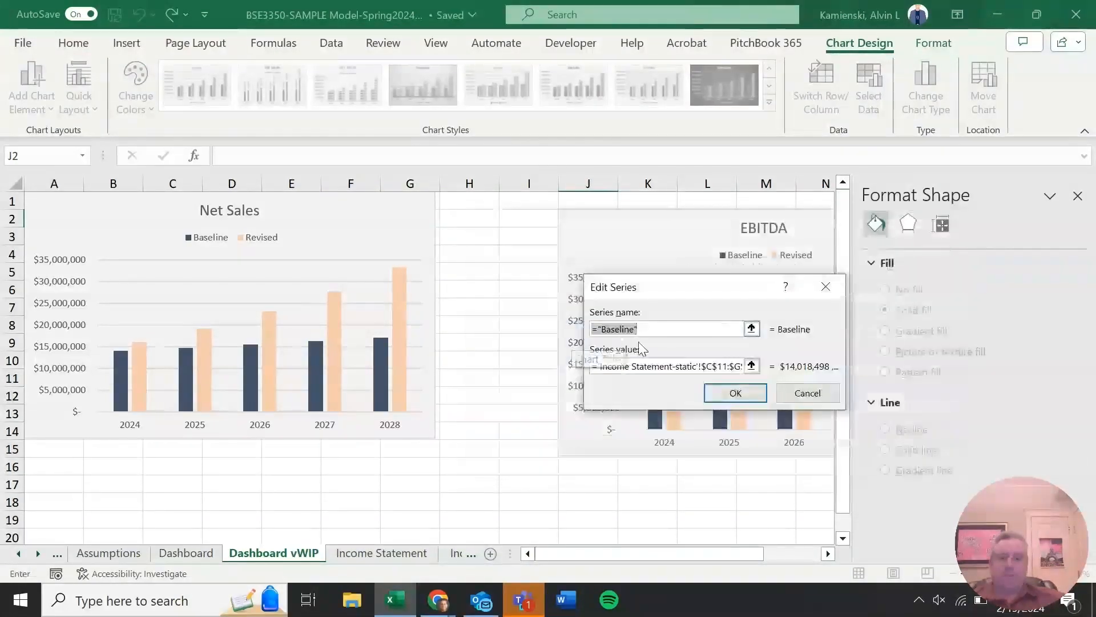
key("Tab")
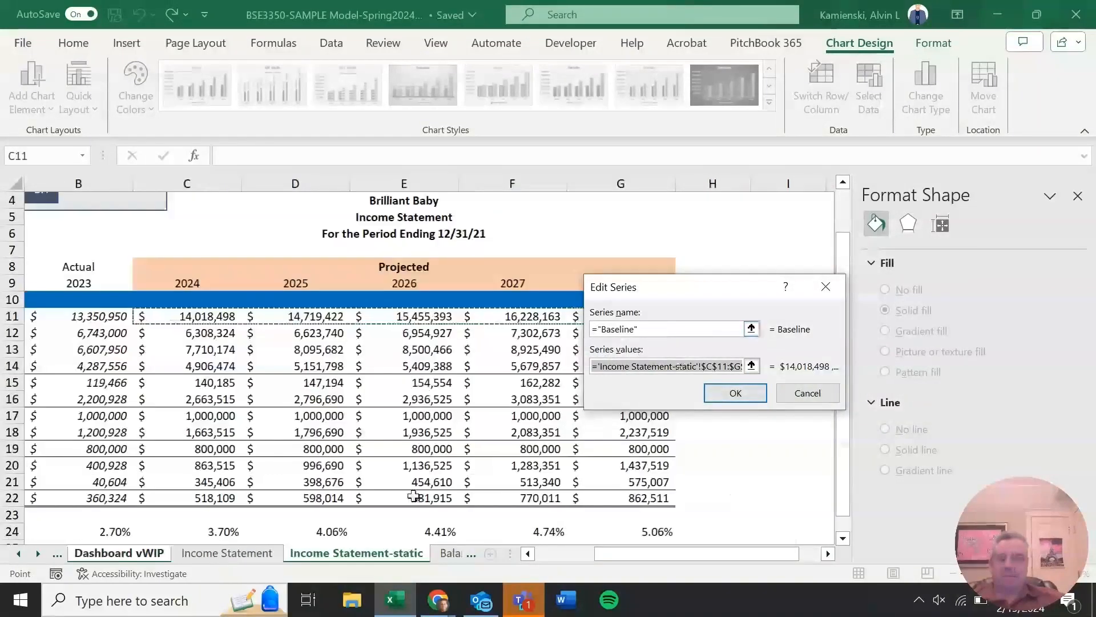
left_click(283, 363)
key("Left")
key("Left")
key("Left")
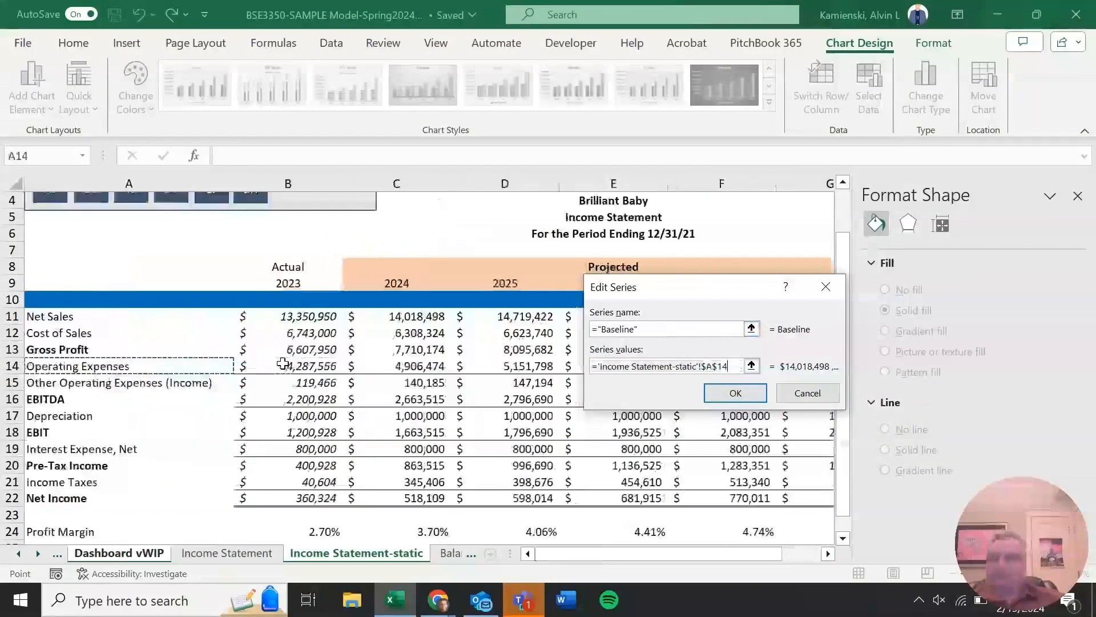
key("Down")
key("Down")
key("Down")
key("Up")
key("Right")
key("Right")
key("shift+Right")
key("shift+Right")
key("shift+Right")
key("shift+Right")
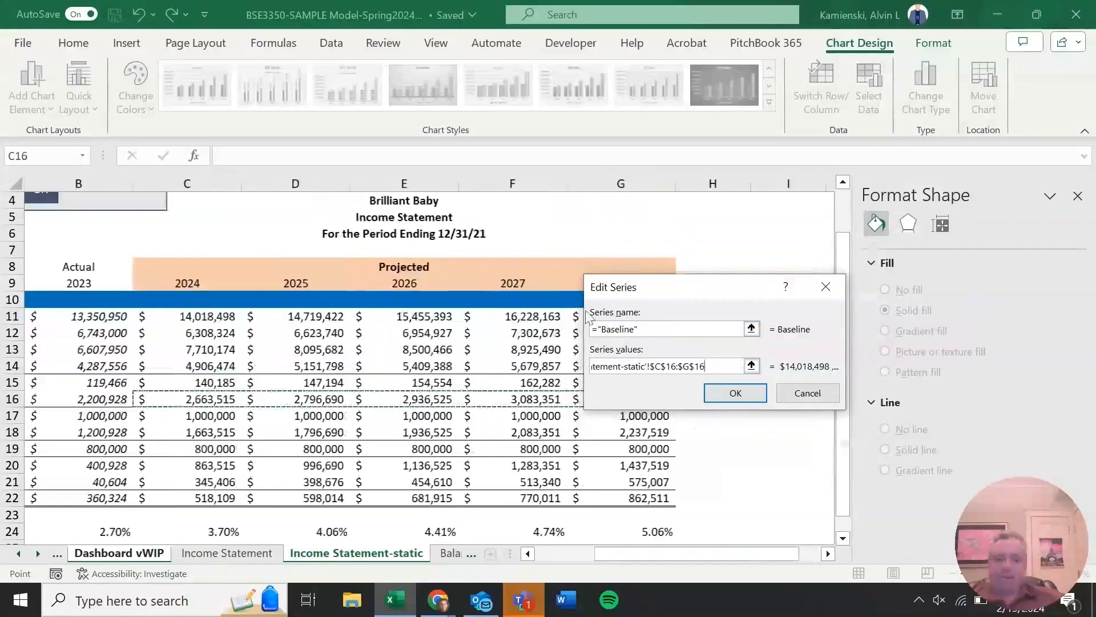
left_click_drag(614, 296, 551, 323)
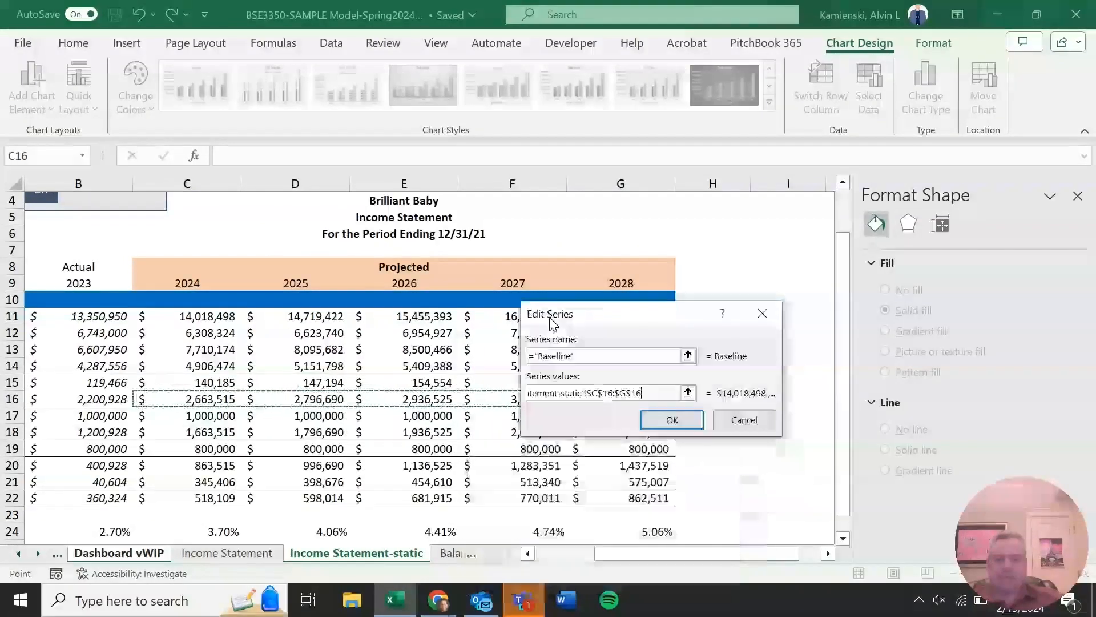
left_click(669, 421)
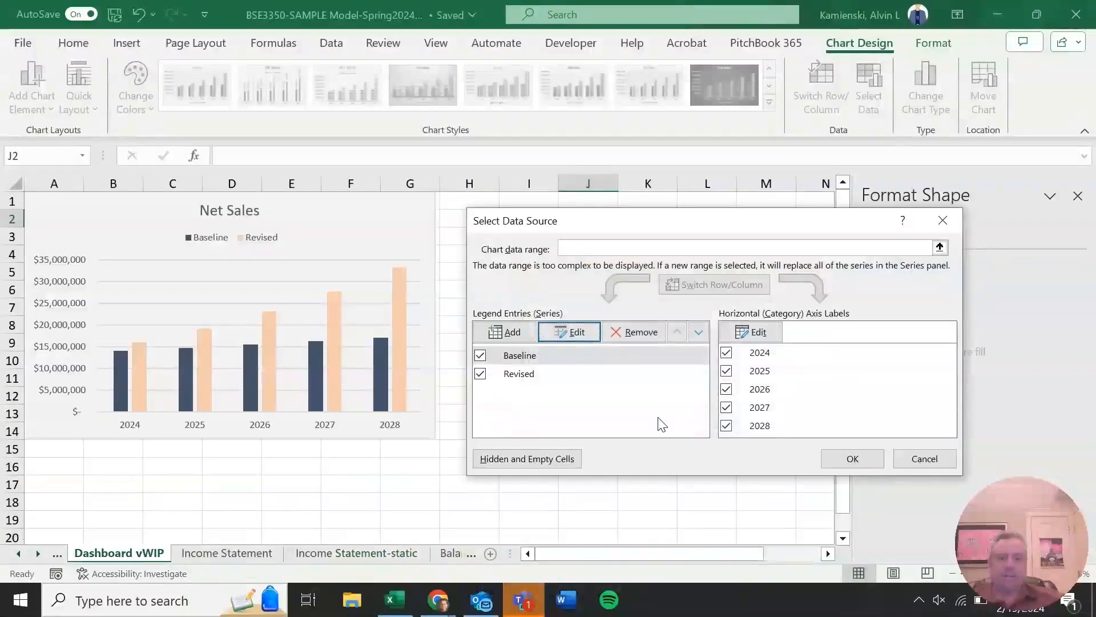
Set the EBITDA chart's Revised series values to C16:G16 of the Income Statement sheet and apply the data source changes
left_click(590, 375)
left_click(582, 335)
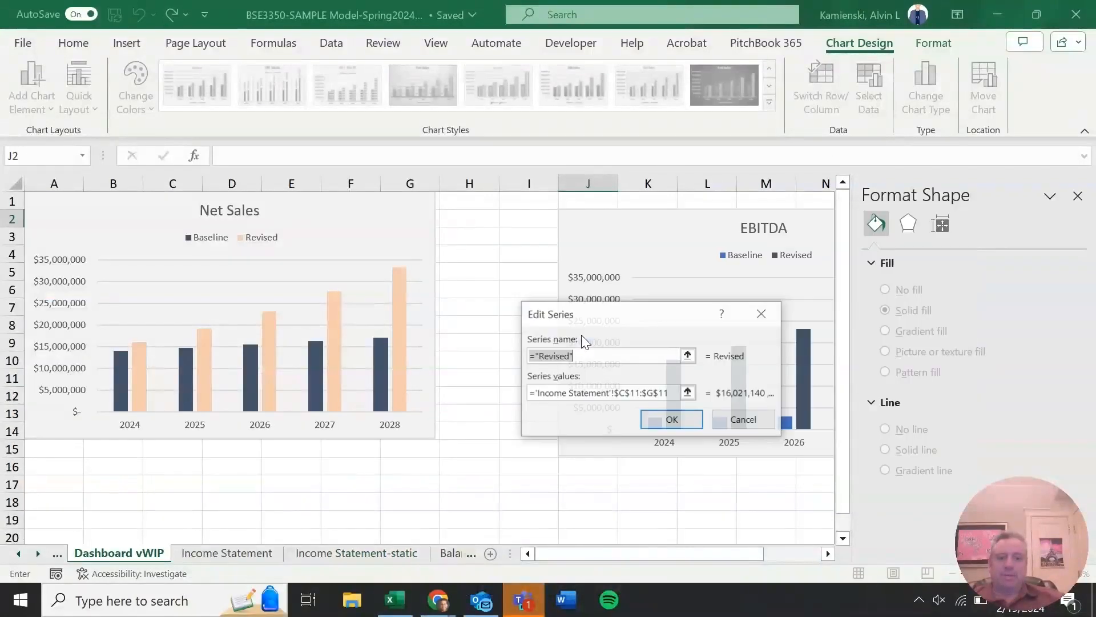
left_click(610, 393)
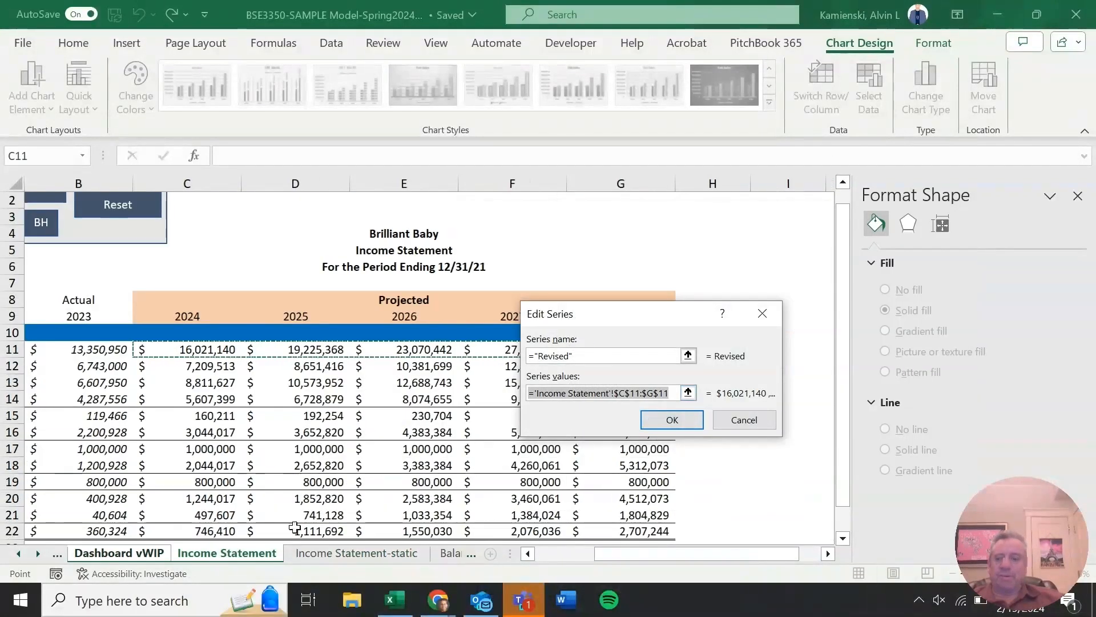
left_click(214, 446)
key("Left")
key("Left")
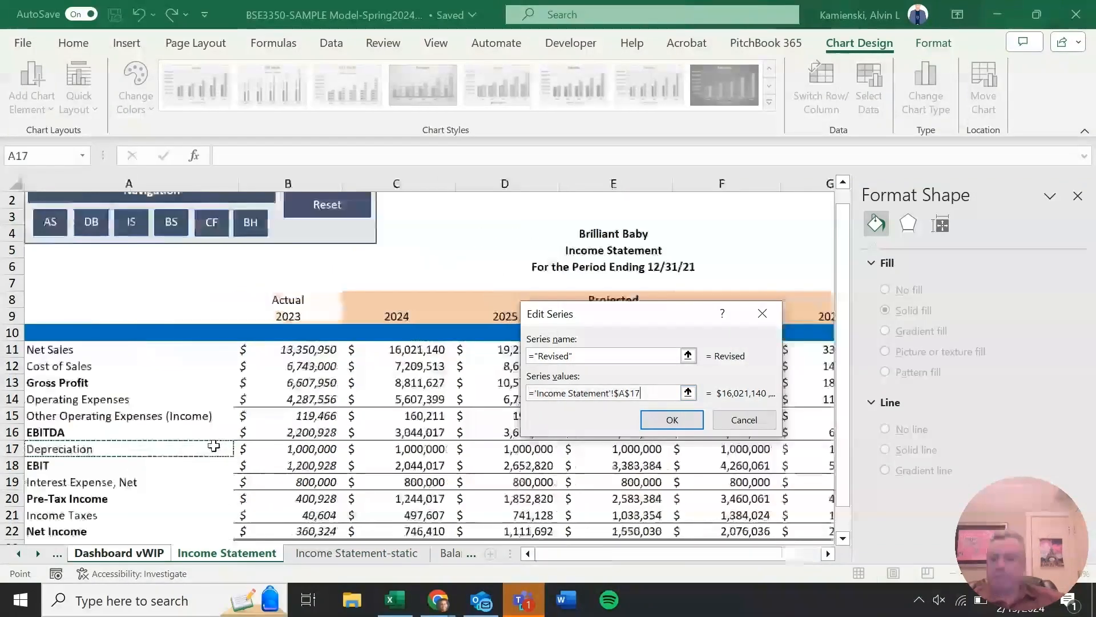
key("Up")
key("Right")
key("Right")
key("shift+Right")
key("shift+Right")
key("shift+Right")
key("shift+Right")
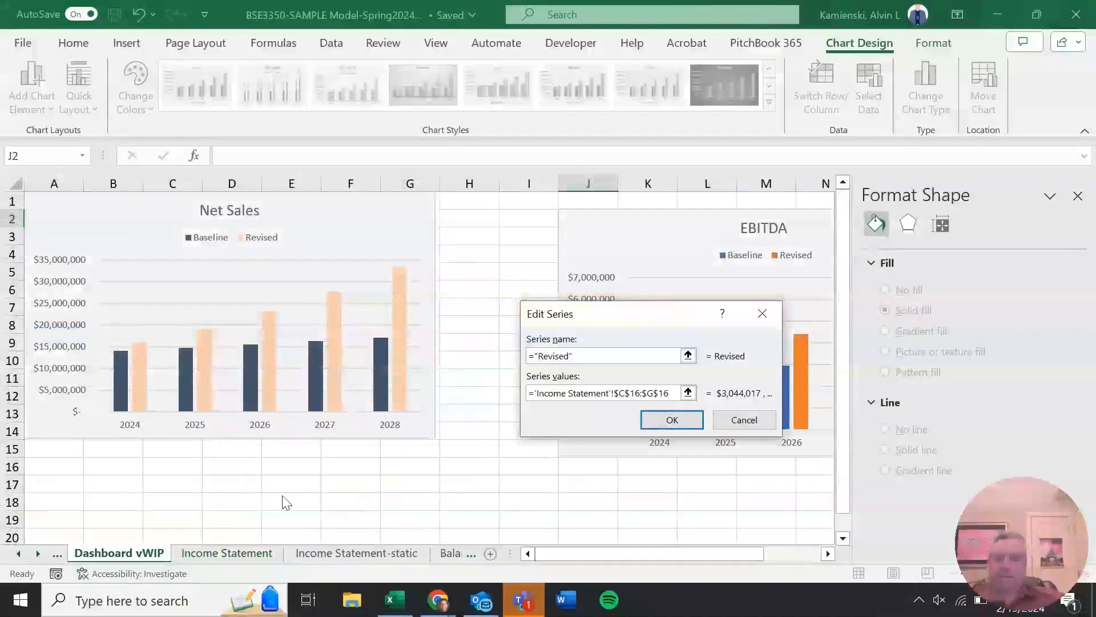
left_click(657, 423)
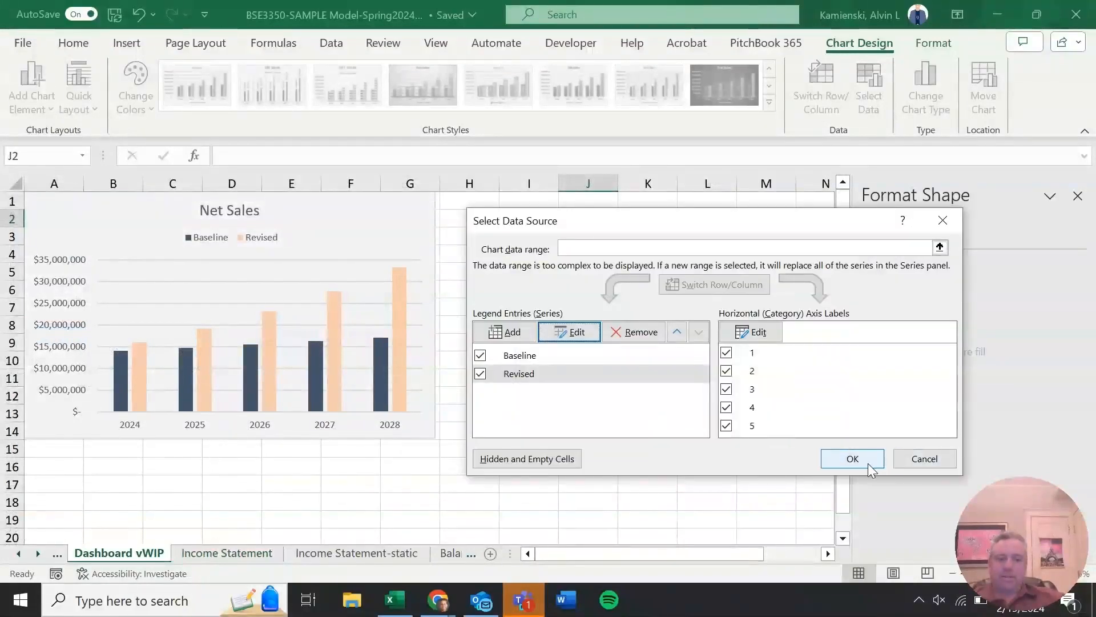
left_click(865, 461)
Reset all model assumptions to their original values from the Instructions sheet and check the charts on Dashboard vWIP
scroll(712, 517, "right", 1)
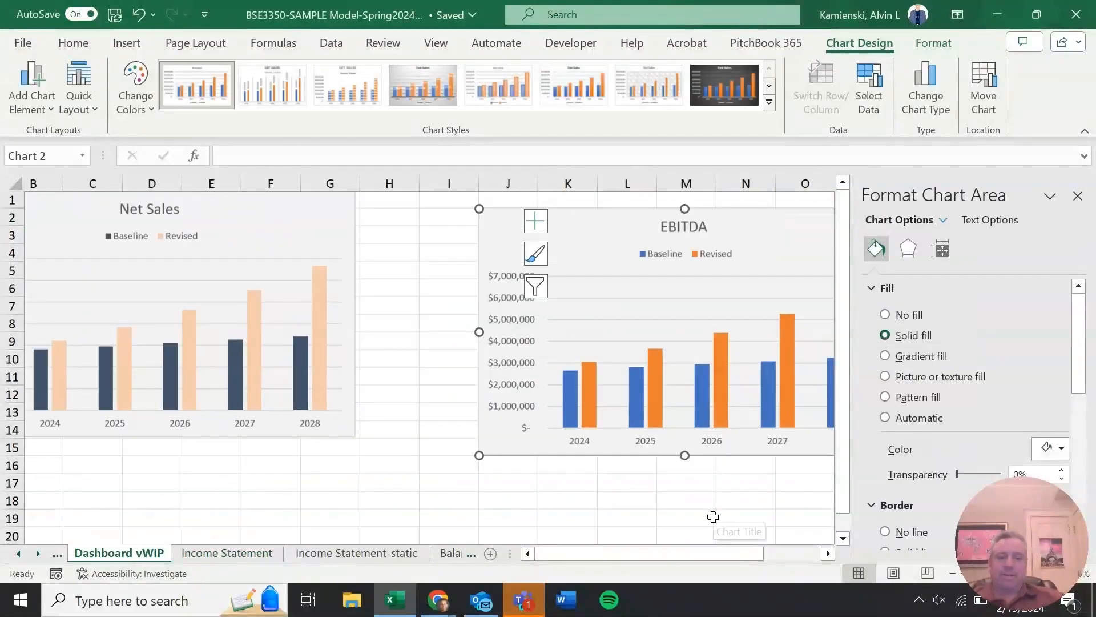
left_click(57, 554)
left_click(57, 554)
left_click(57, 555)
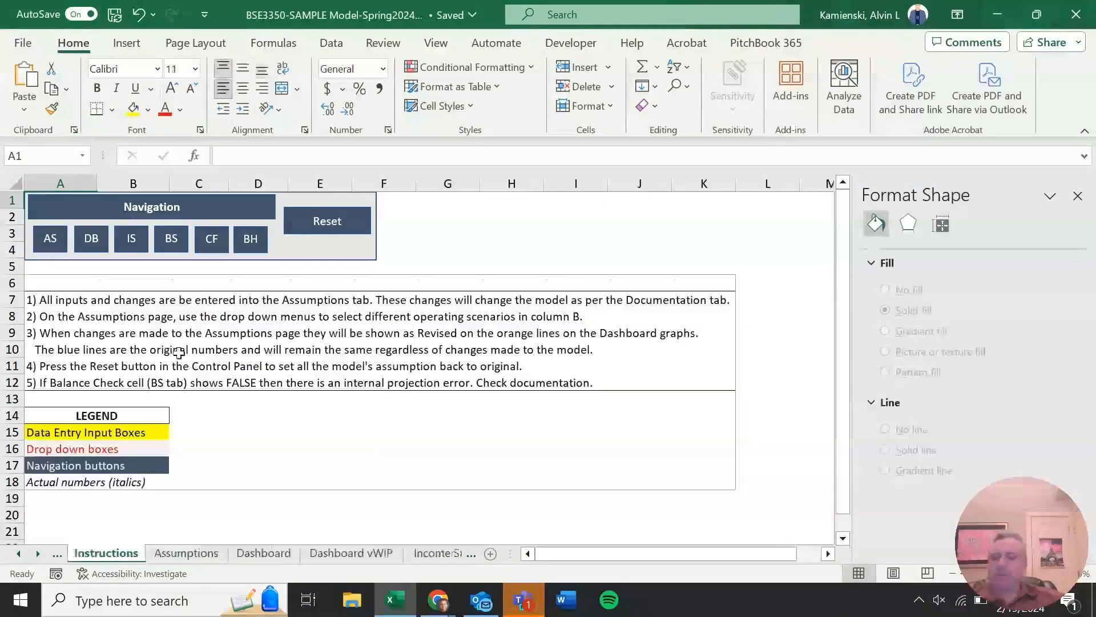
left_click(354, 221)
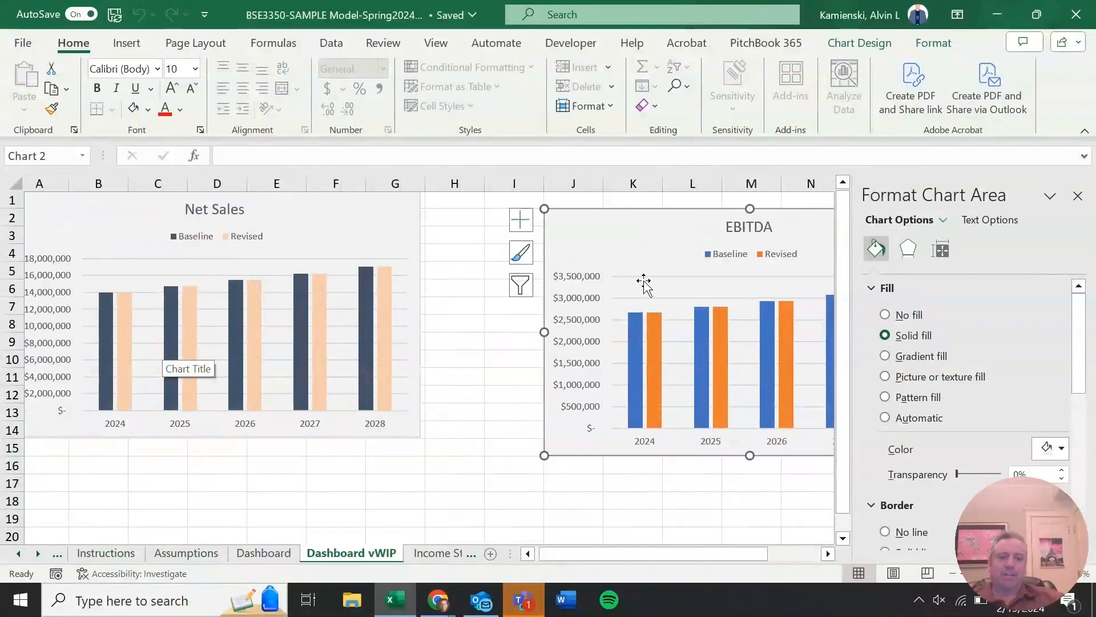
Fill the Baseline columns of the EBITDA chart with the dark blue-gray theme color
left_click(636, 318)
right_click(635, 319)
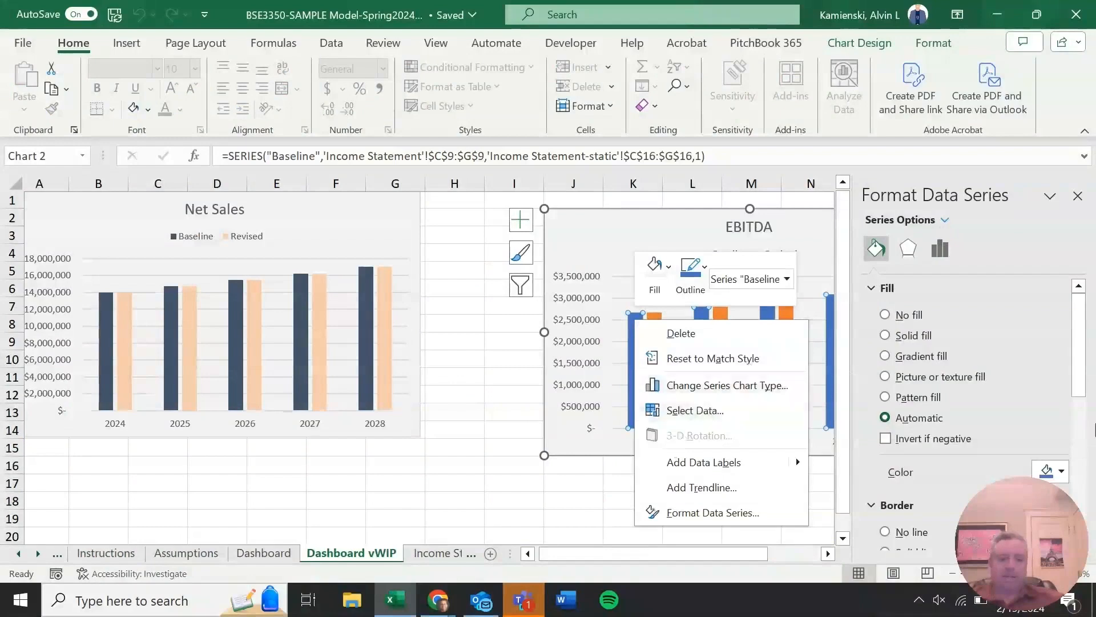
left_click(1061, 472)
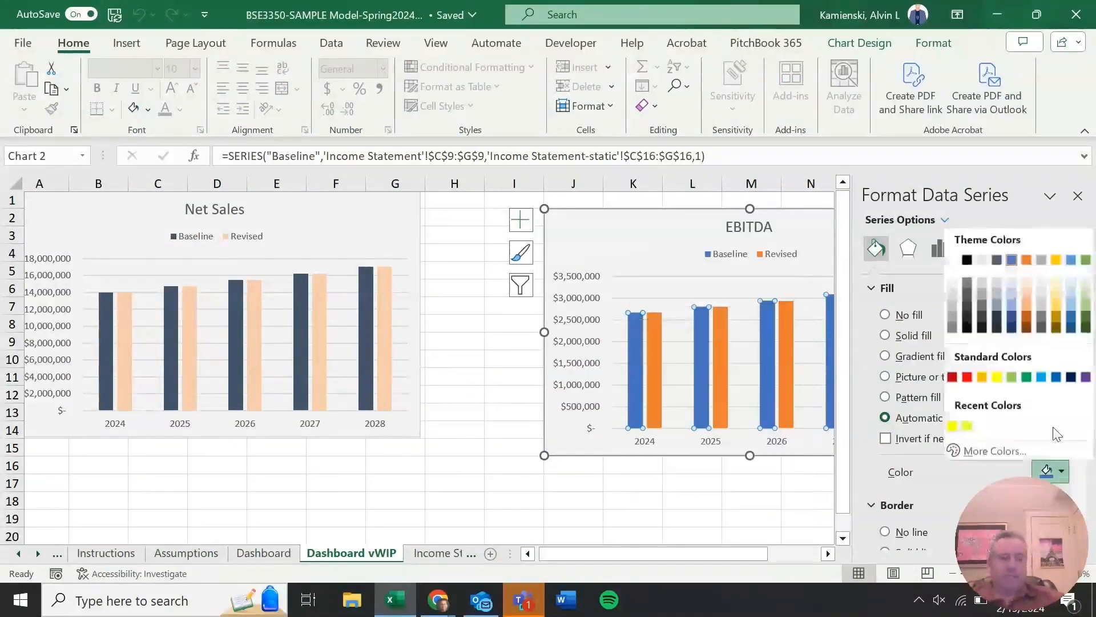
left_click(1010, 260)
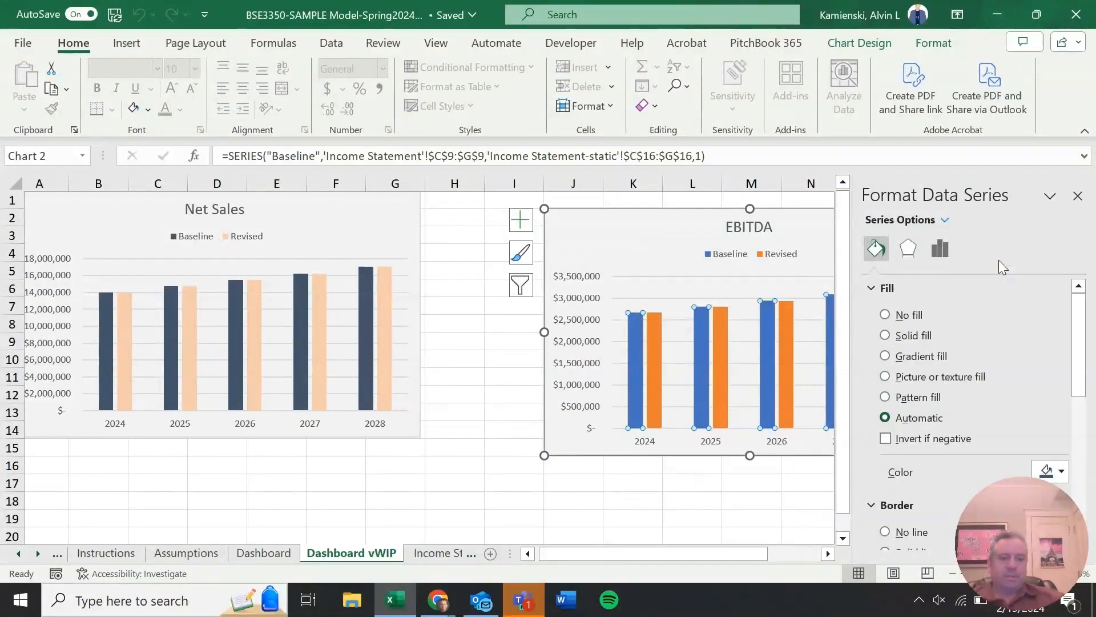
Fill the Revised columns of the EBITDA chart with the light orange theme color
left_click(721, 333)
left_click(1057, 474)
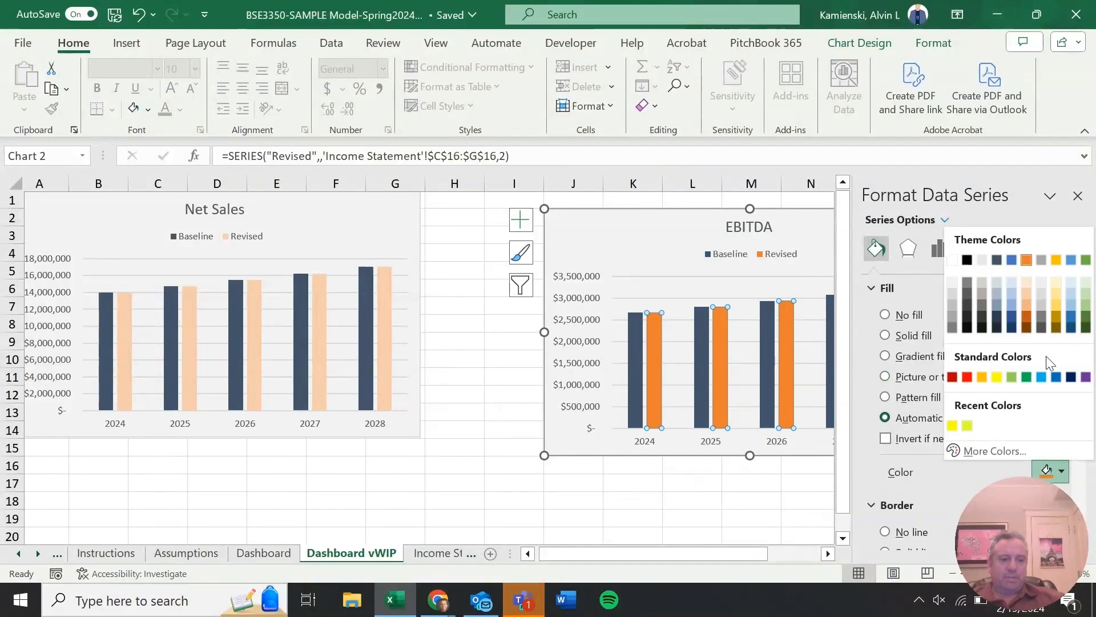
left_click(1030, 295)
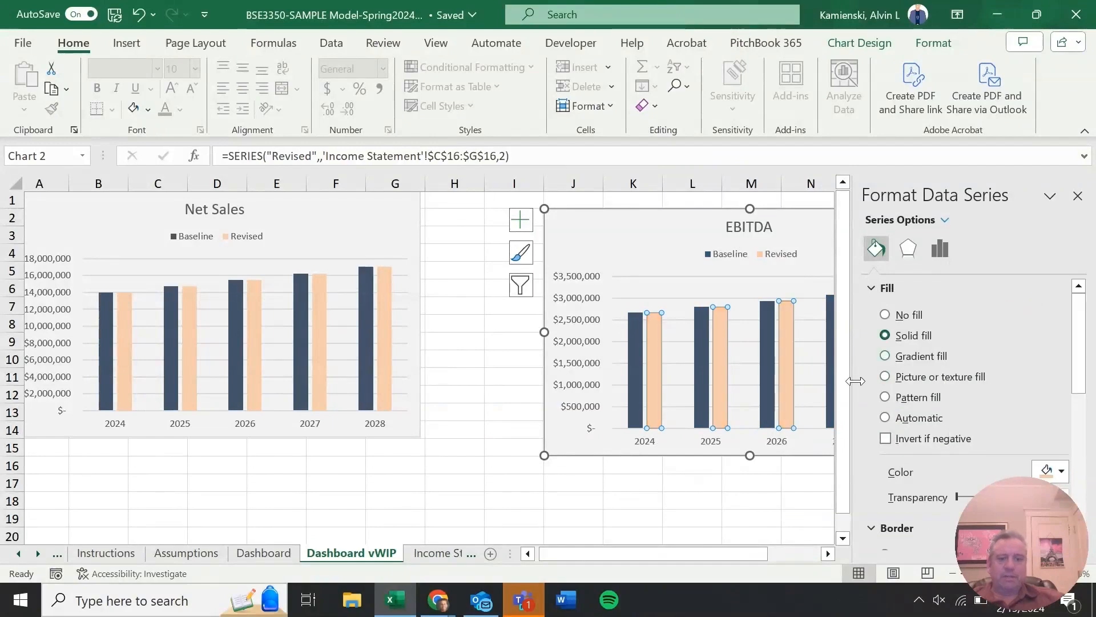
left_click(706, 480)
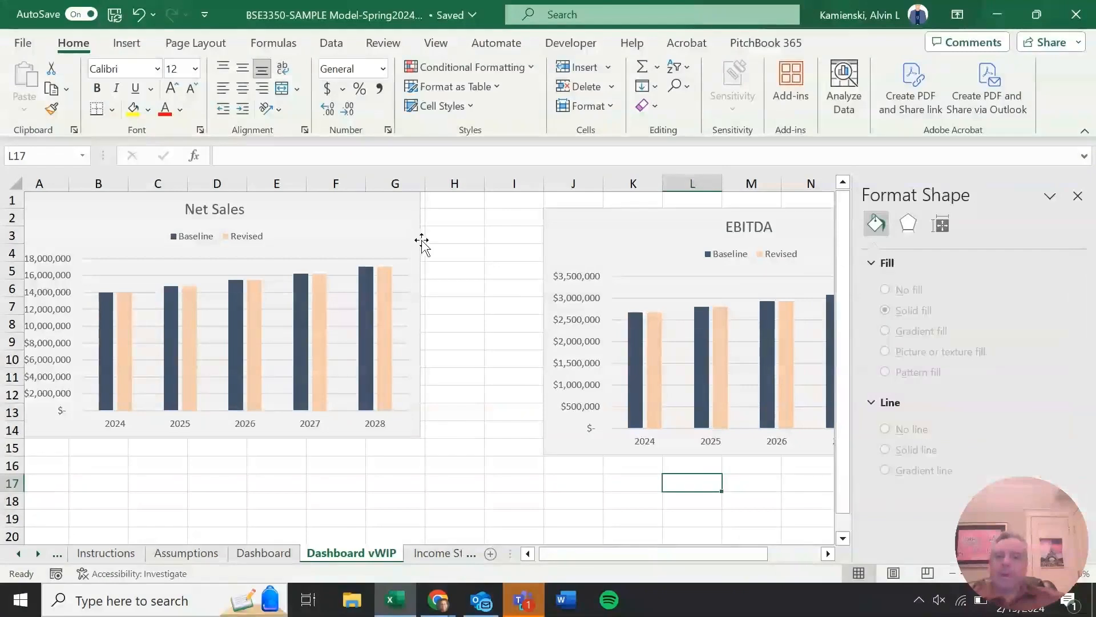
Move the Net Sales chart so that its upper-left corner sits near cell B4
left_click_drag(410, 232, 464, 285)
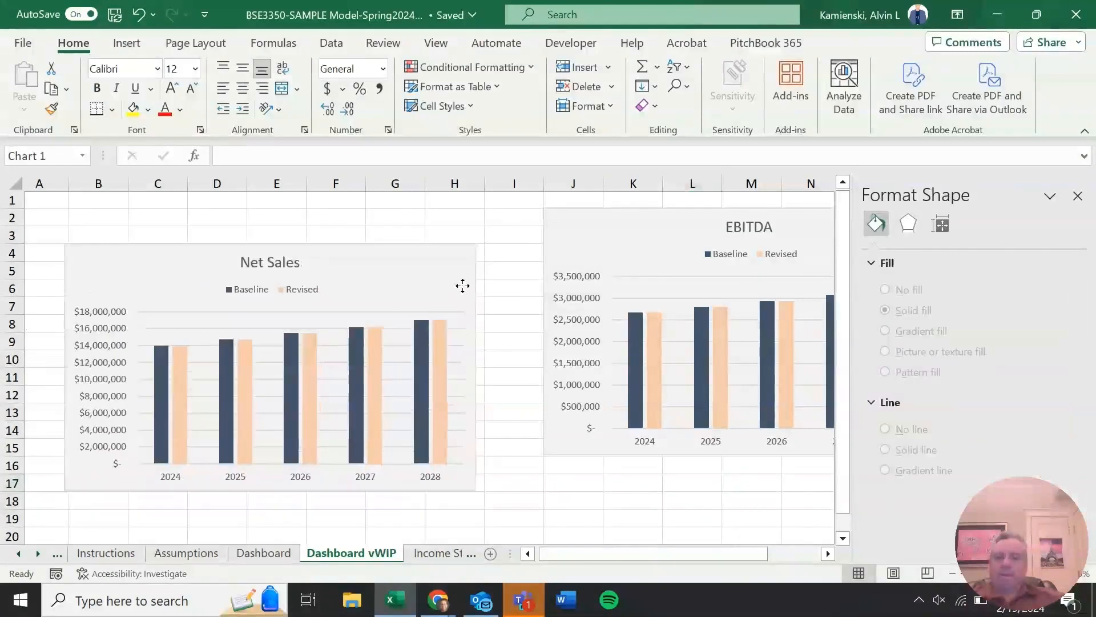
left_click(614, 534)
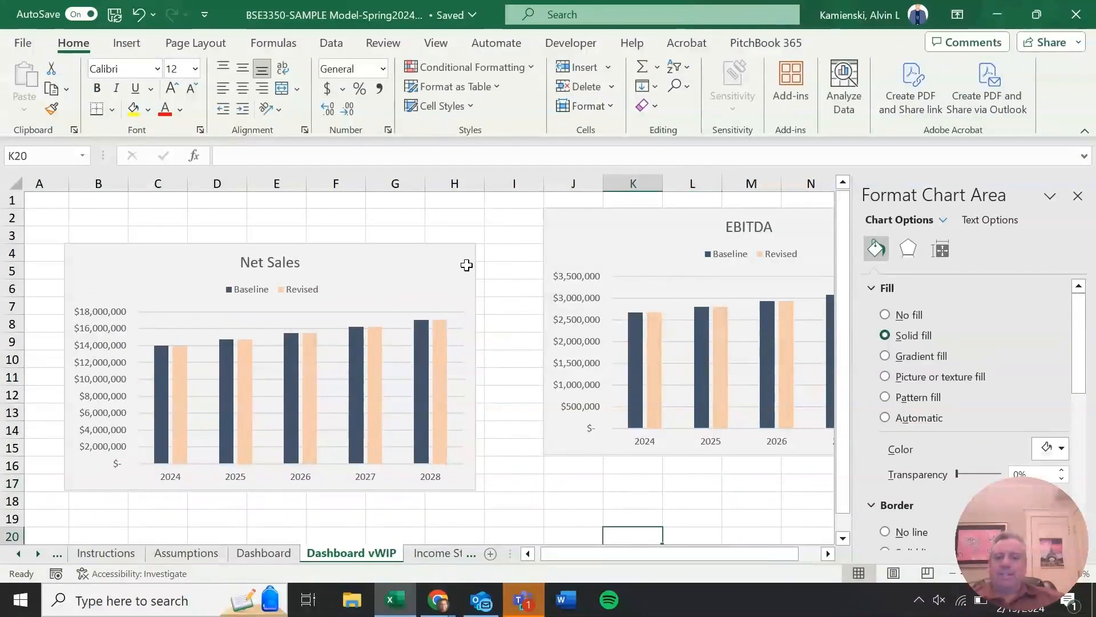
left_click(431, 258)
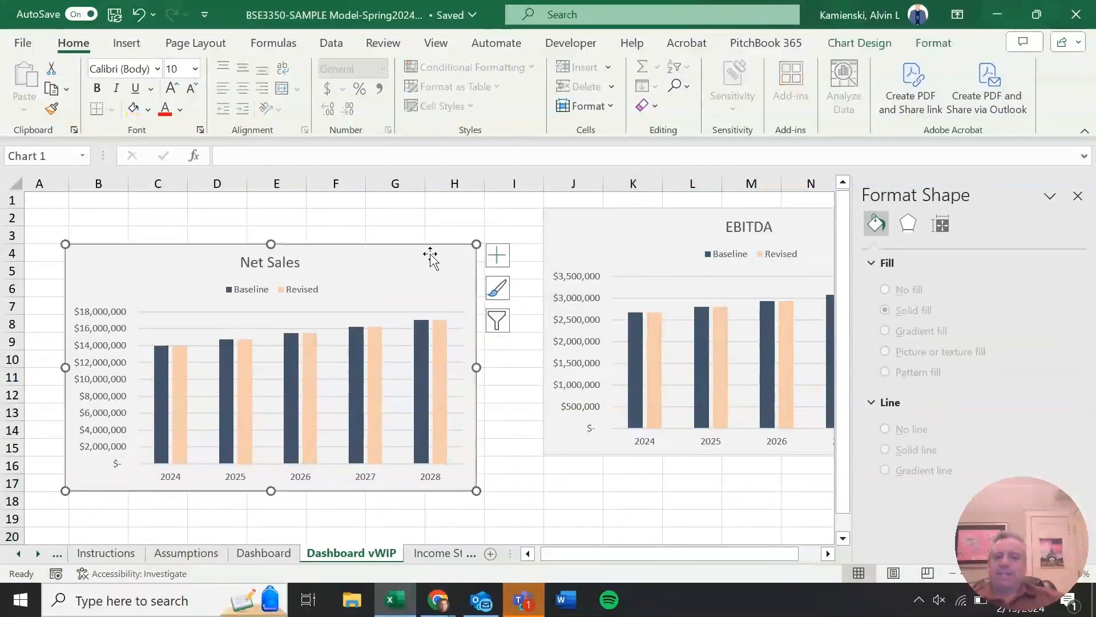
Compare the sizes of the Net Sales and EBITDA charts, and close the formatting pane
left_click(940, 43)
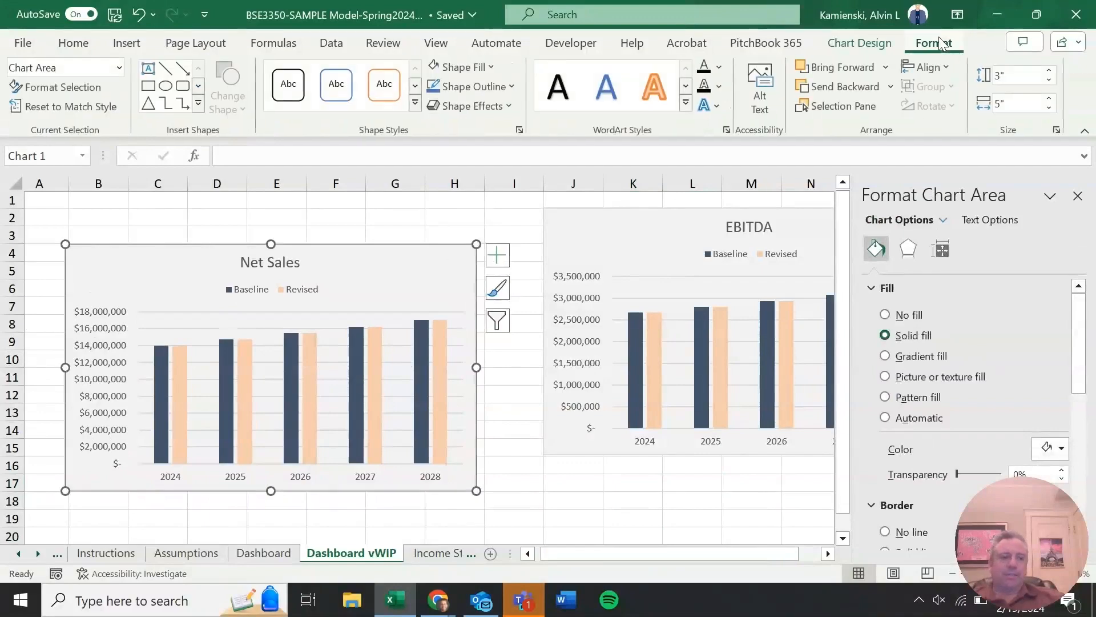
left_click(684, 216)
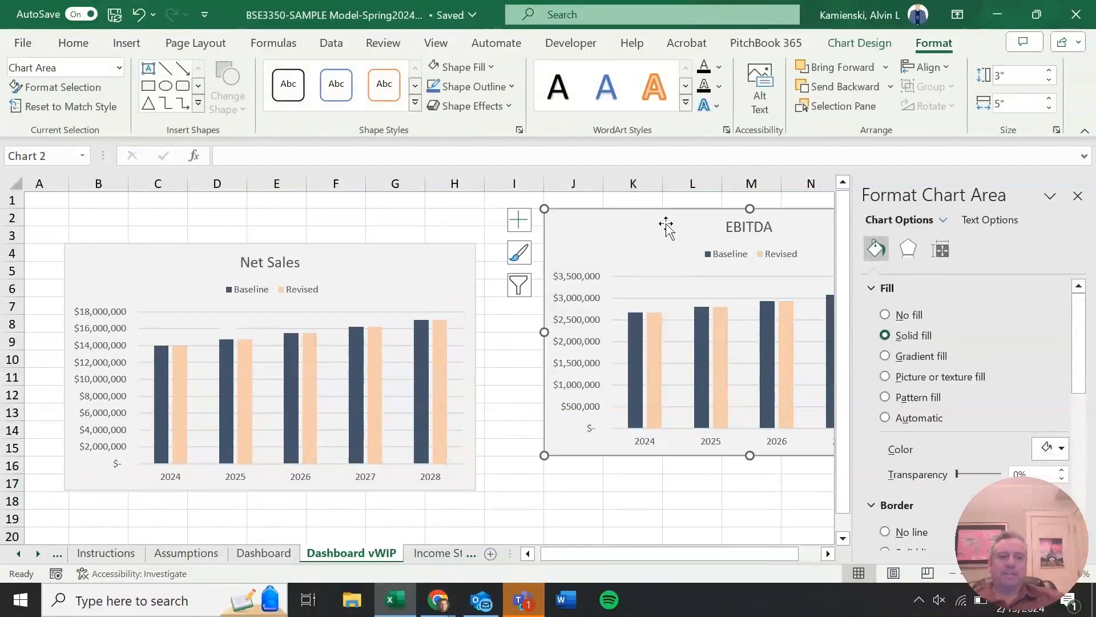
left_click(692, 500)
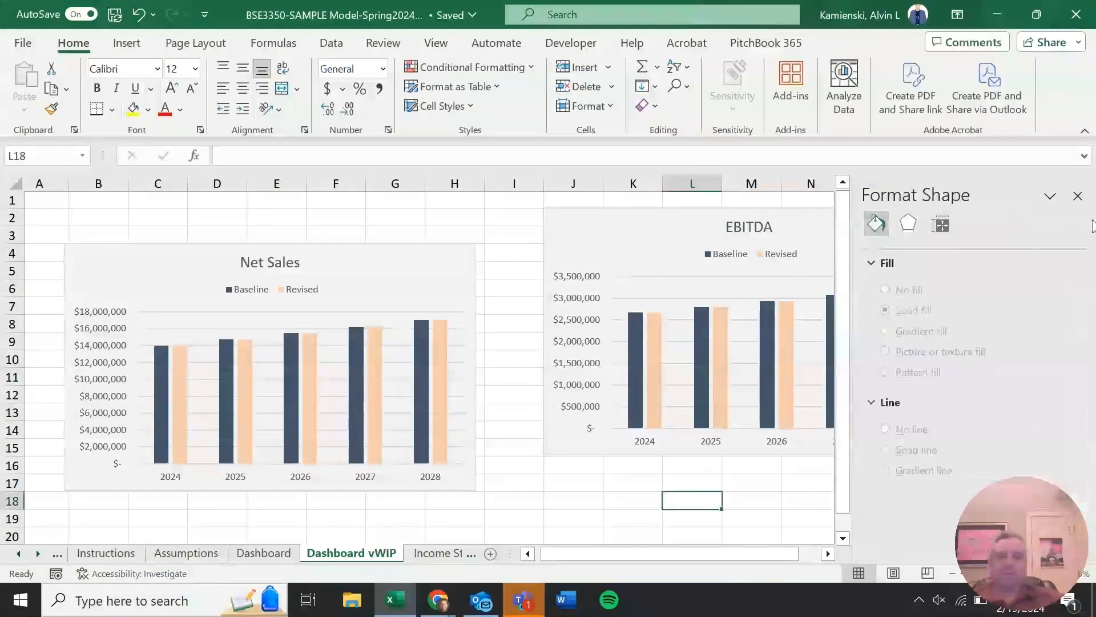
left_click(1078, 196)
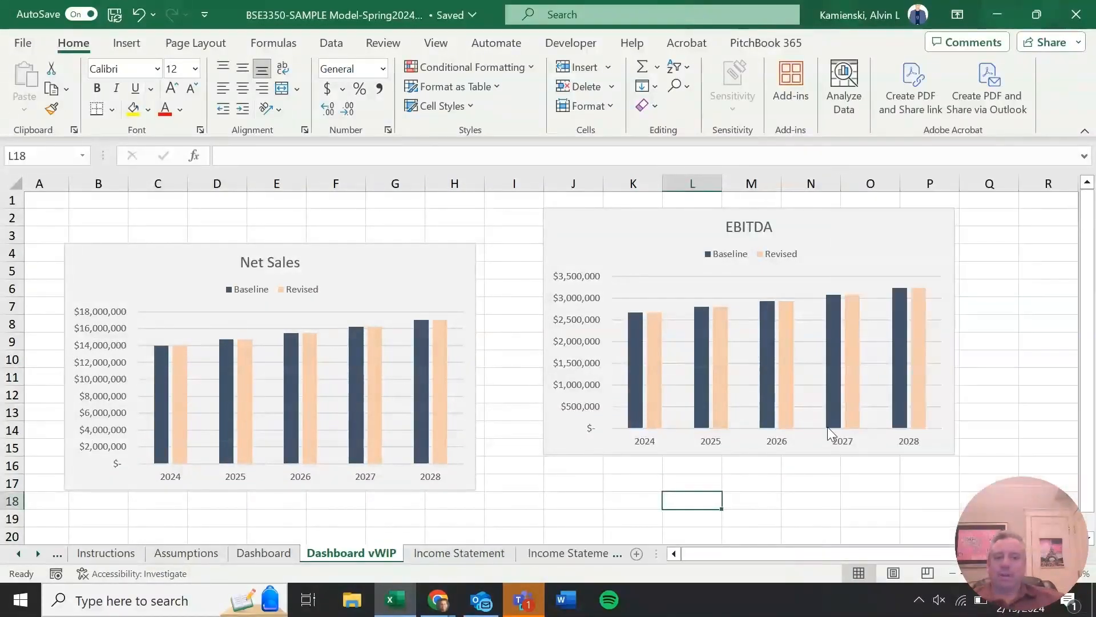
Select the Net Sales and EBITDA charts together as objects and align their upper edges with Align Top
left_click(951, 574)
left_click(951, 574)
left_click(951, 574)
left_click(951, 575)
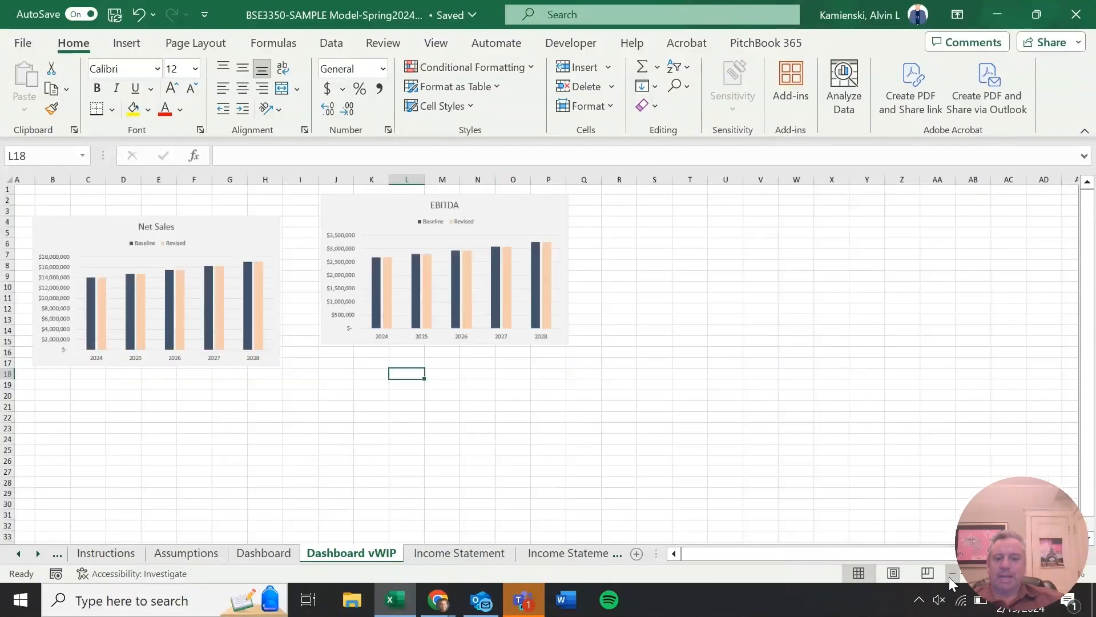
left_click(951, 575)
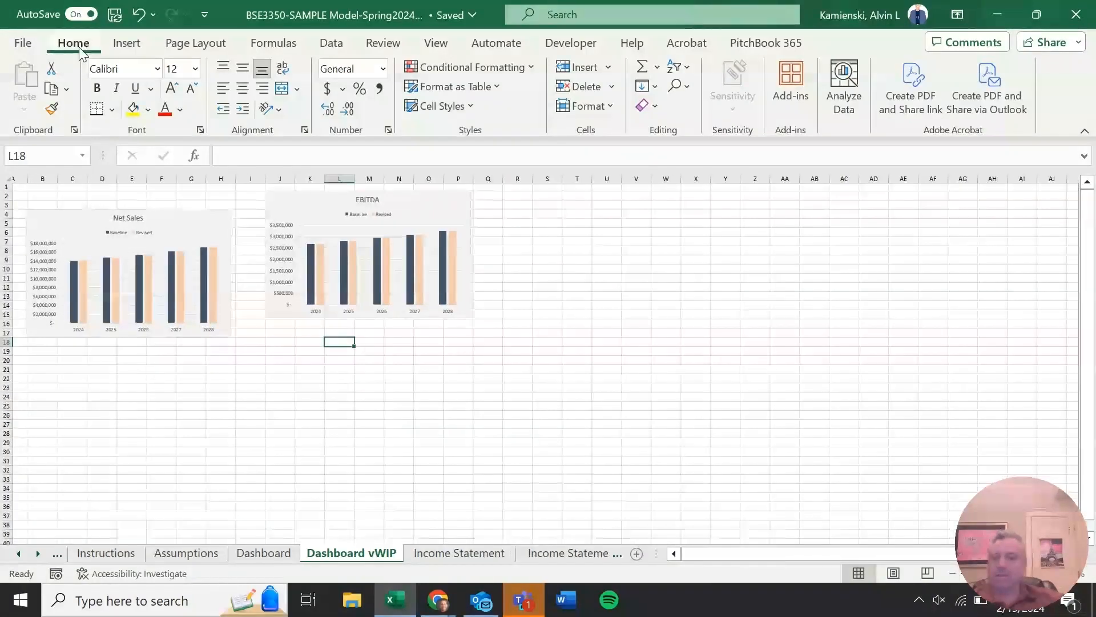
left_click(686, 87)
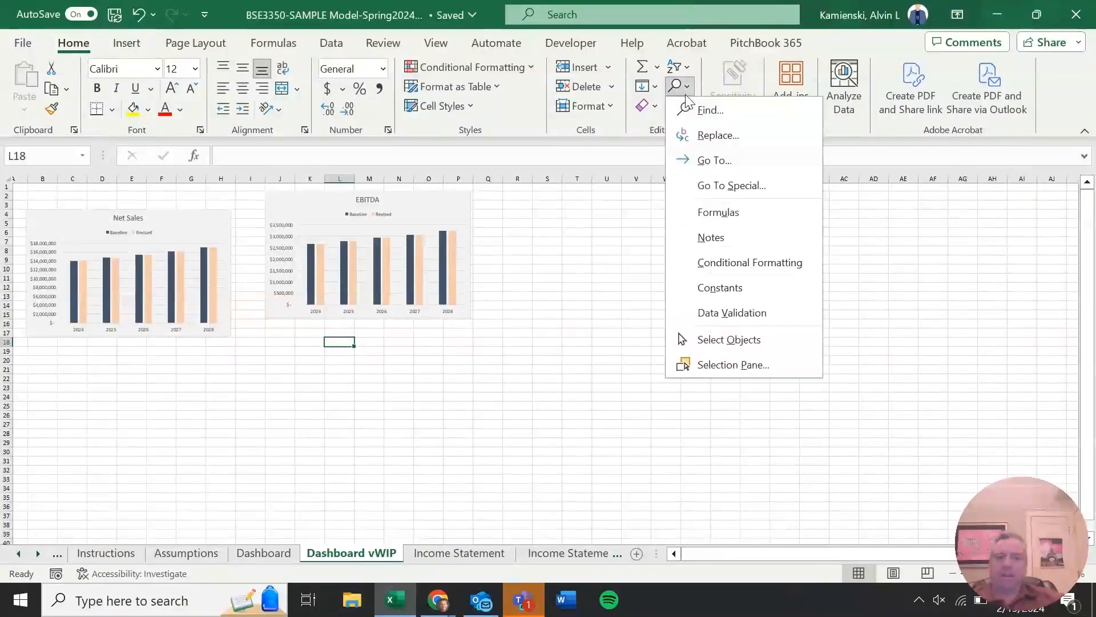
left_click(729, 339)
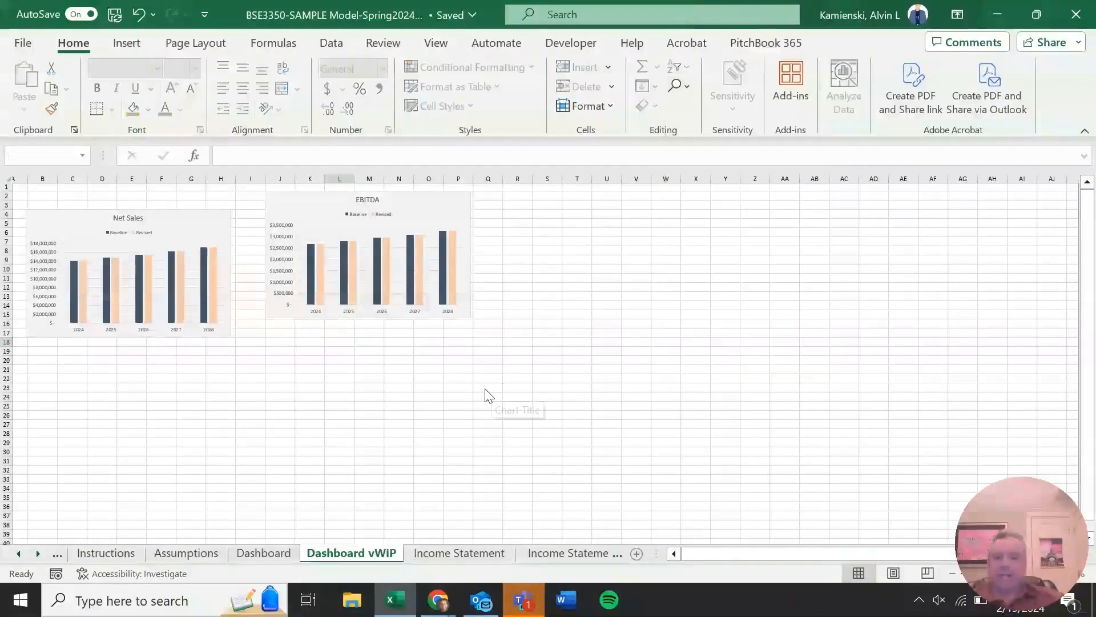
left_click_drag(491, 387, 3, 78)
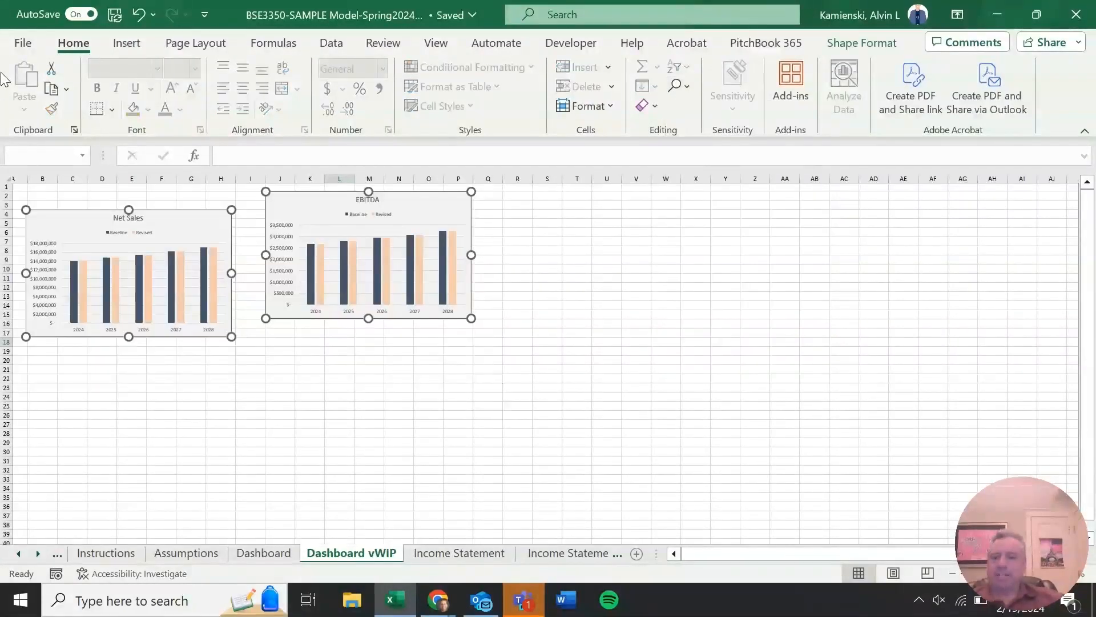
left_click(888, 44)
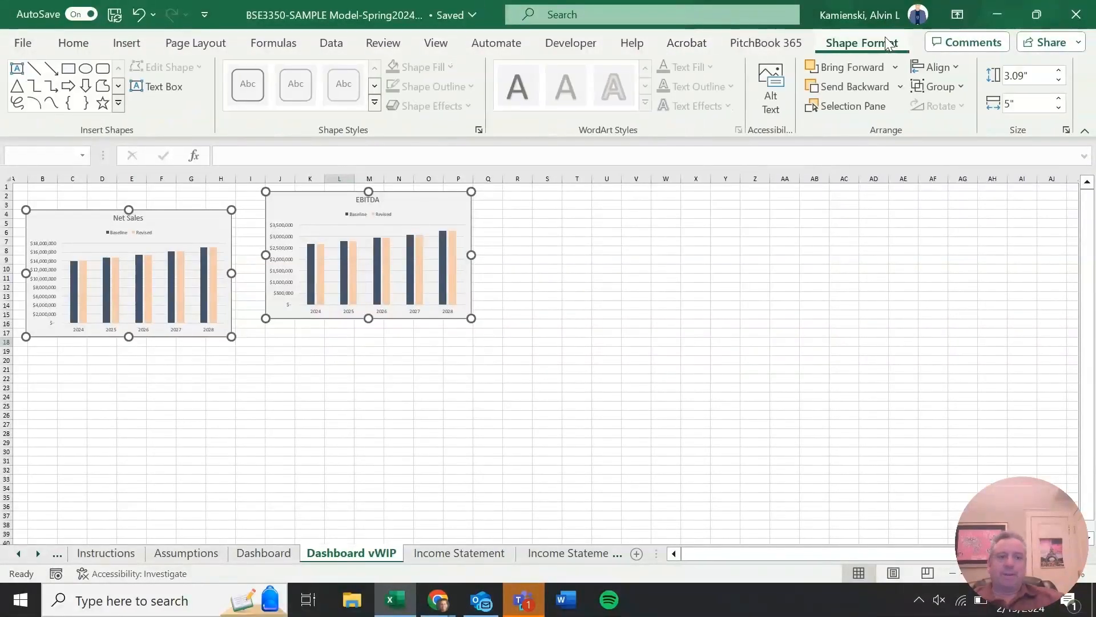
left_click(953, 66)
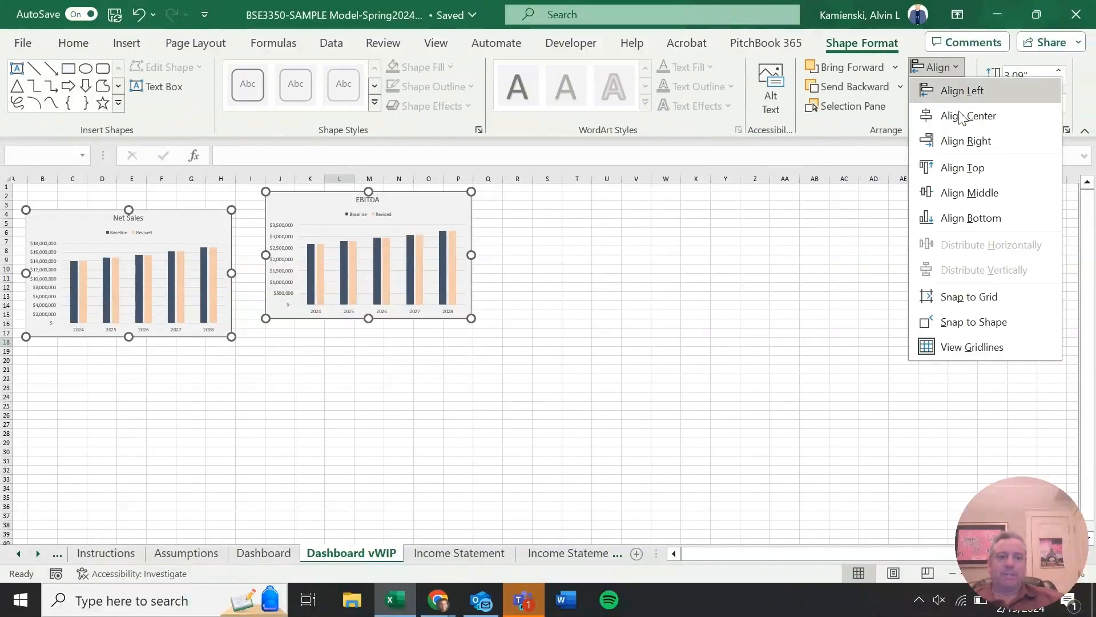
left_click(961, 160)
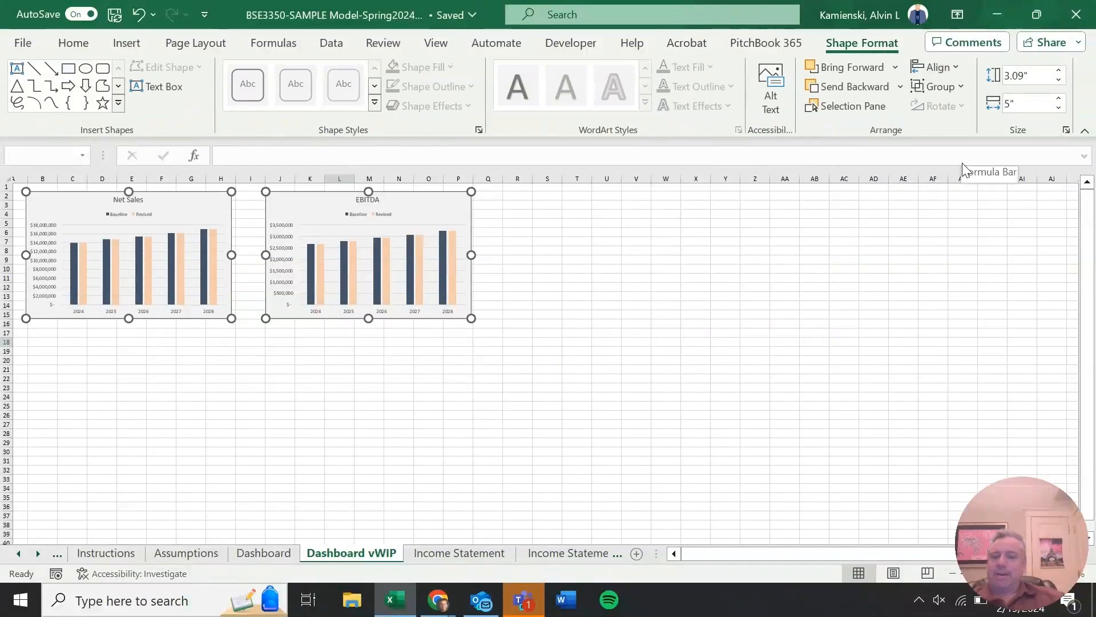
Nudge both selected charts together so their upper edges sit near row 8 and the Net Sales chart starts near the boundary of columns A and B
key("Down")
key("Down")
key("Down")
key("Down")
key("Down")
key("Down")
key("Down")
key("Down")
key("Down")
key("Down")
key("Down")
key("Down")
key("Down")
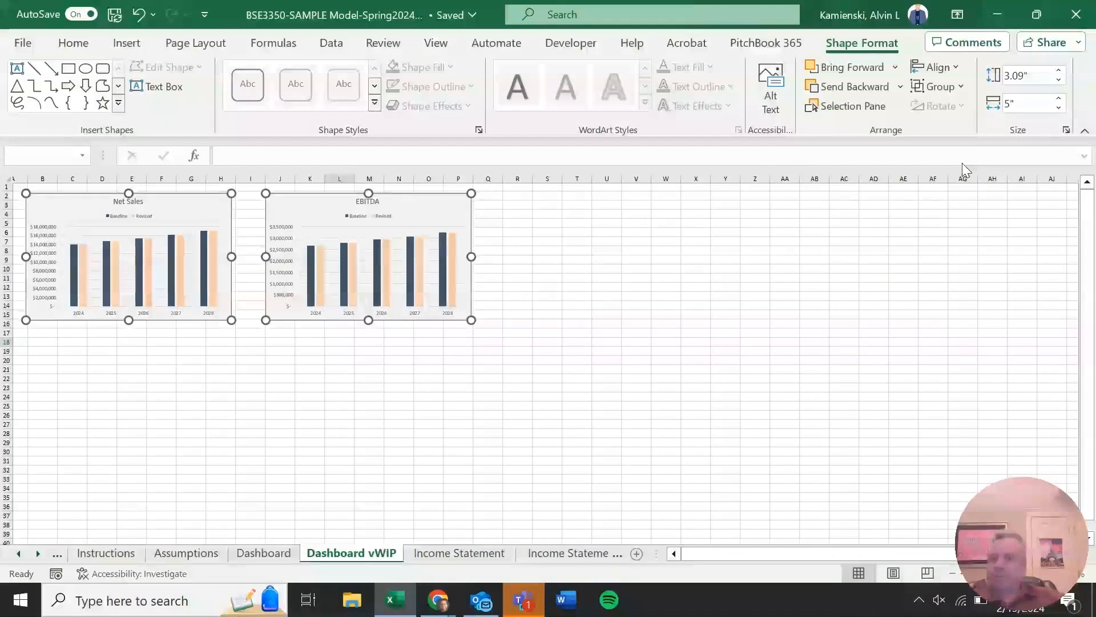
key("Down")
key("Down")
key("Down")
key("Down")
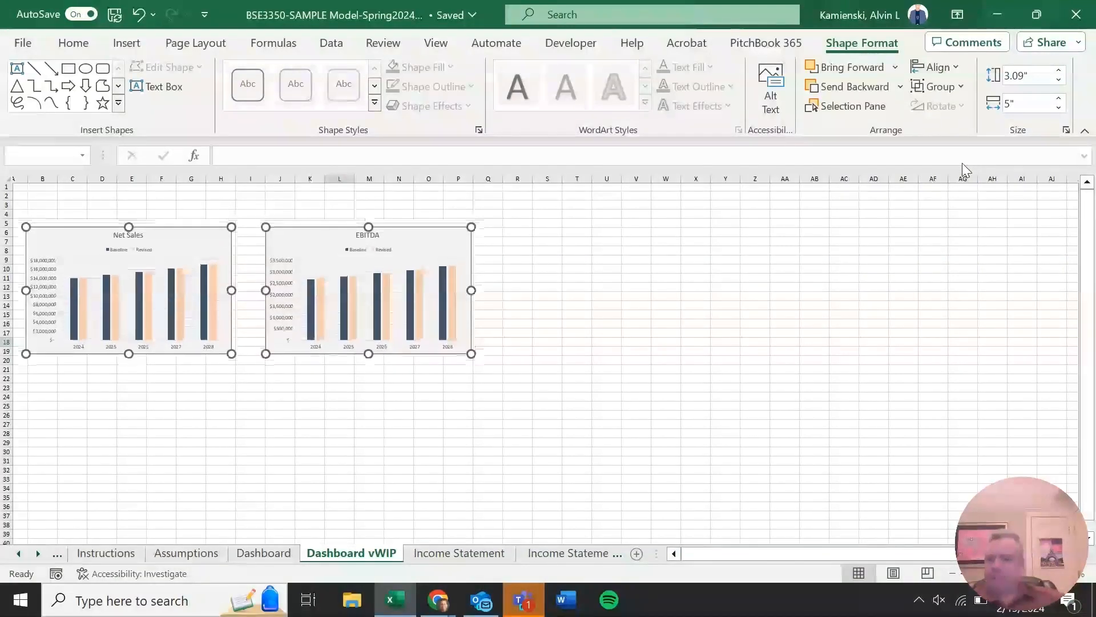
key("Down")
key("Down")
key("Down")
key("Down")
key("Down")
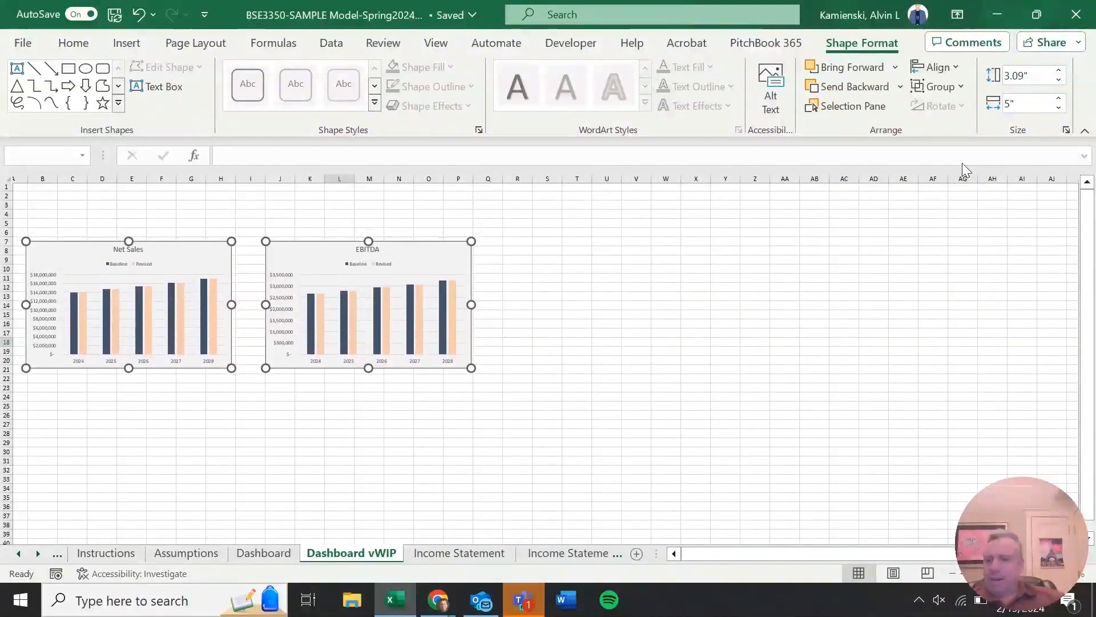
key("Left")
key("Left")
key("Left")
key("Left")
key("Left")
key("Left")
key("Left")
key("Left")
key("Left")
key("Left")
key("Down")
key("Down")
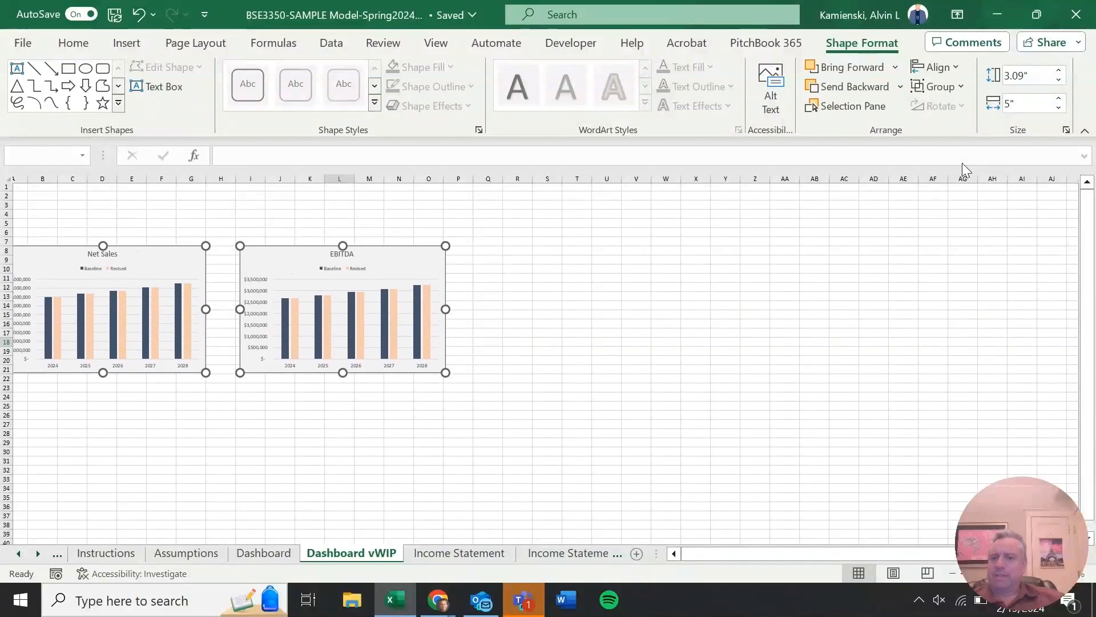
key("Right")
key("Right")
key("Right")
key("Right")
key("Right")
key("Right")
key("Right")
key("Right")
key("Right")
key("Right")
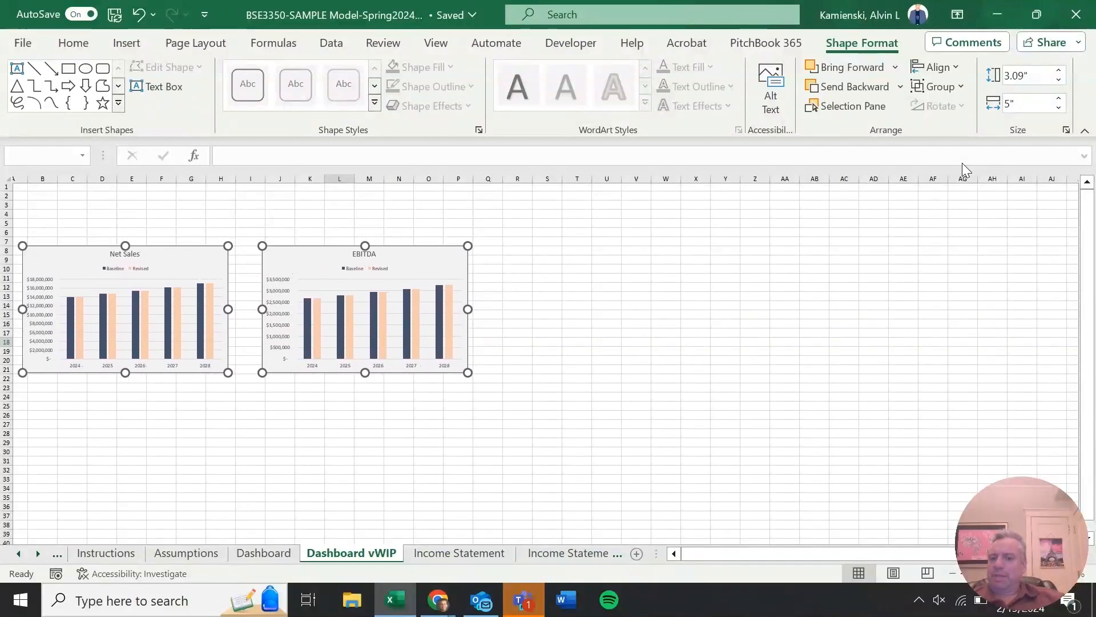
Compare the chart layout with the original Dashboard sheet, return to Dashboard vWIP and deselect the charts
key("ctrl+Page_Up")
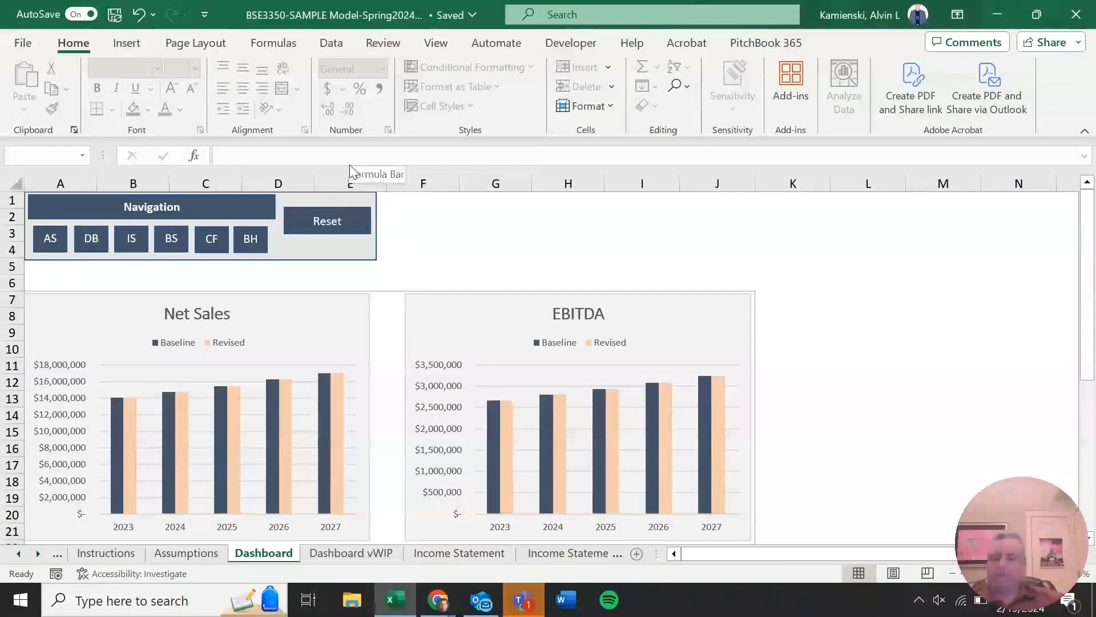
key("ctrl+Page_Down")
key("ctrl+Page_Down")
key("ctrl+Page_Up")
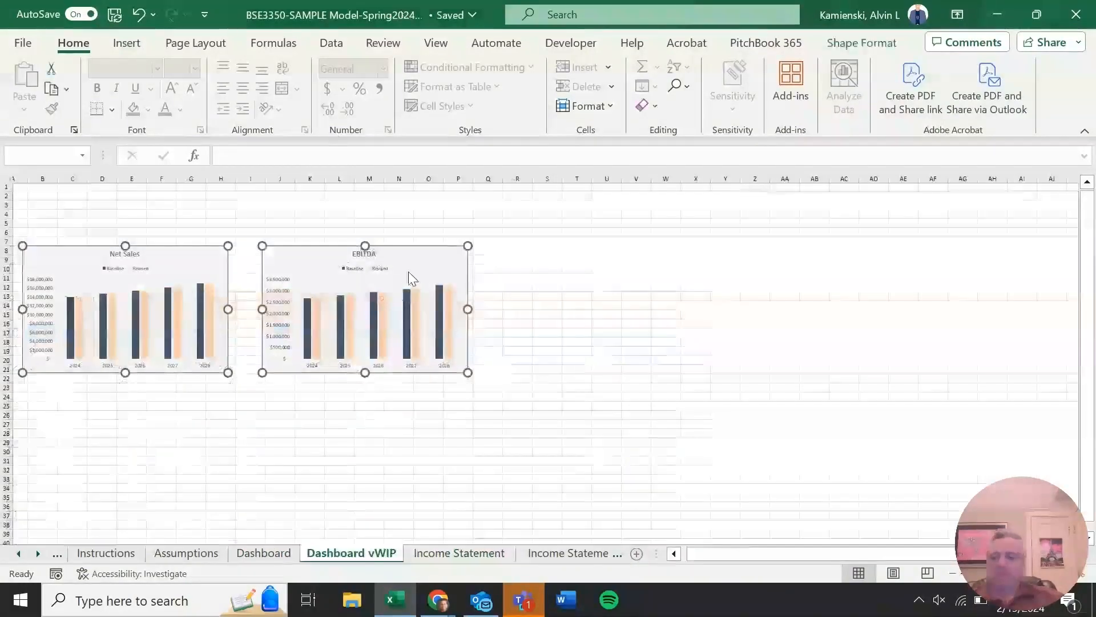
key("Escape")
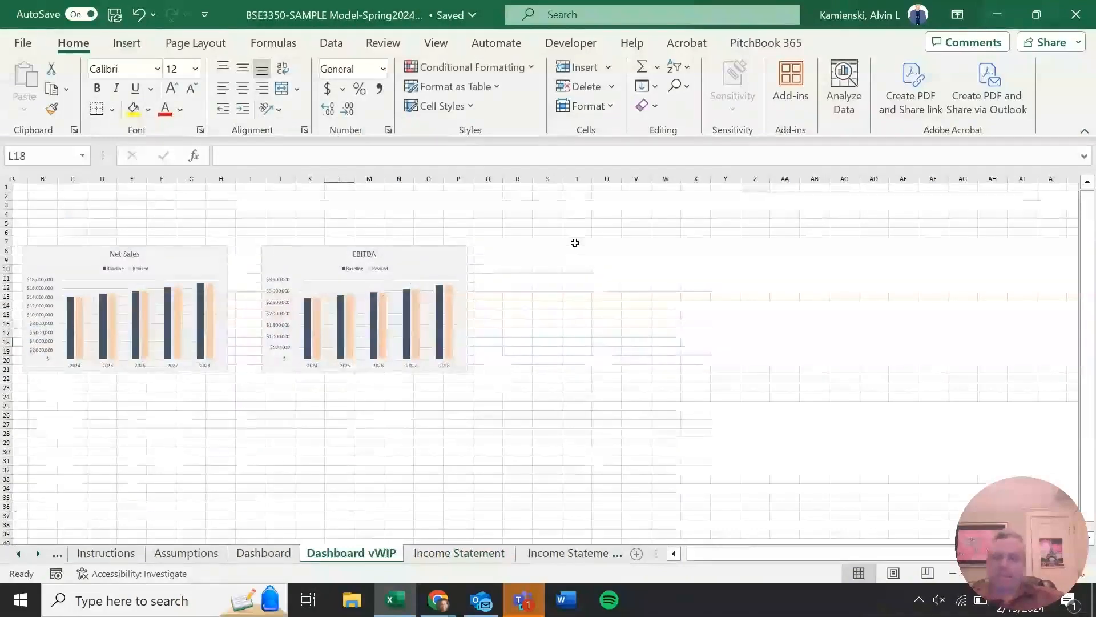
Copy the EBITDA chart, paste the copy at cell C25 and change its title to Net Income
left_click(445, 248)
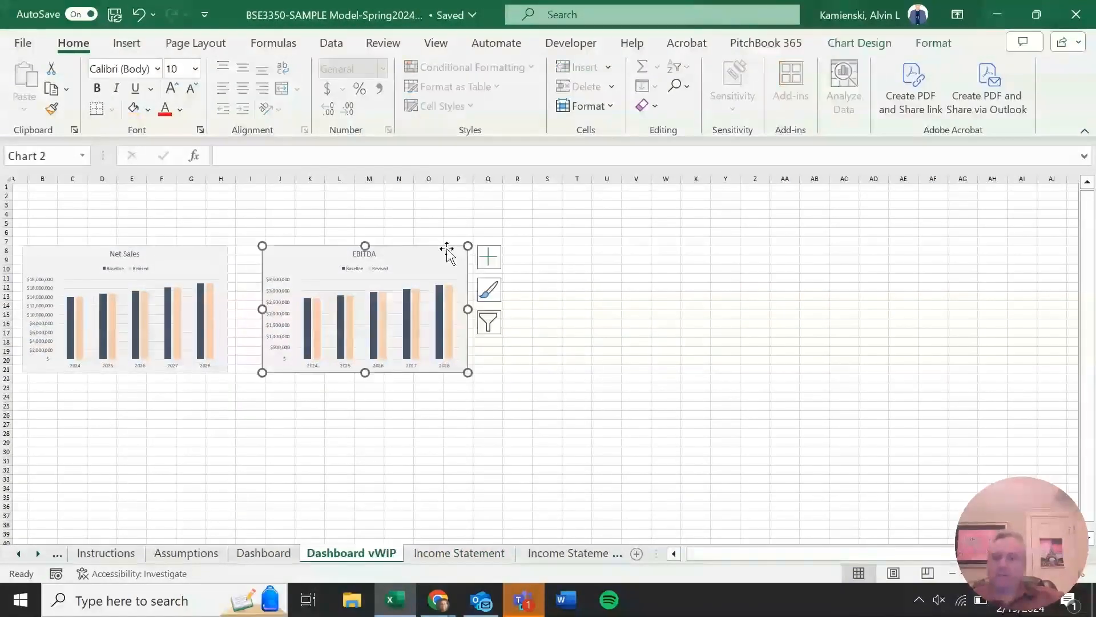
left_click(73, 406)
key("ctrl+v")
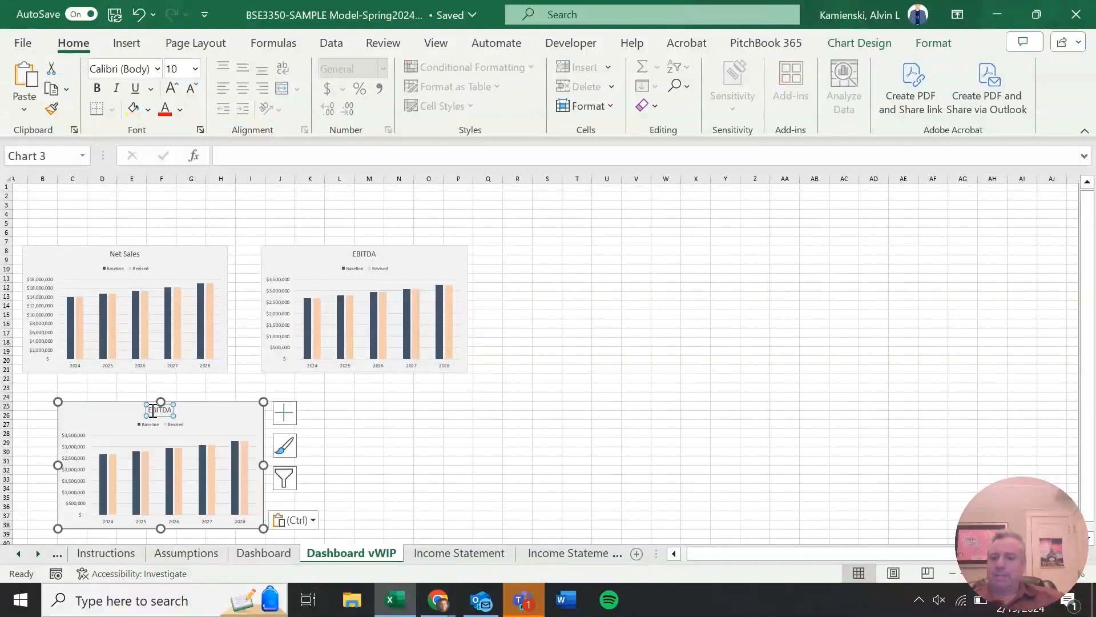
double_click(153, 410)
left_click(274, 160)
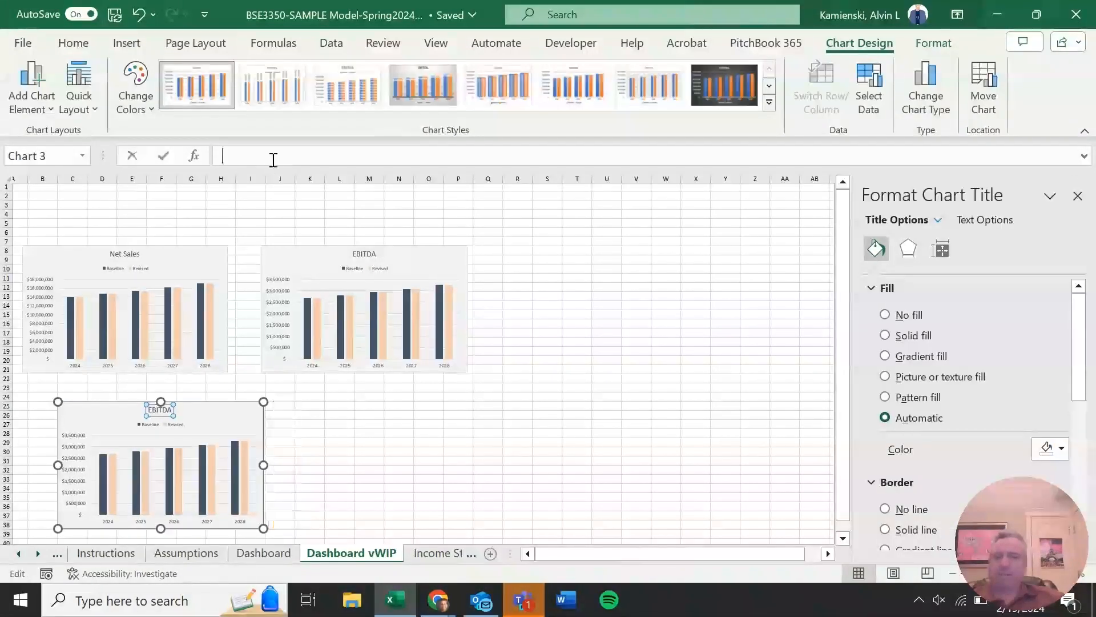
type("Net Income")
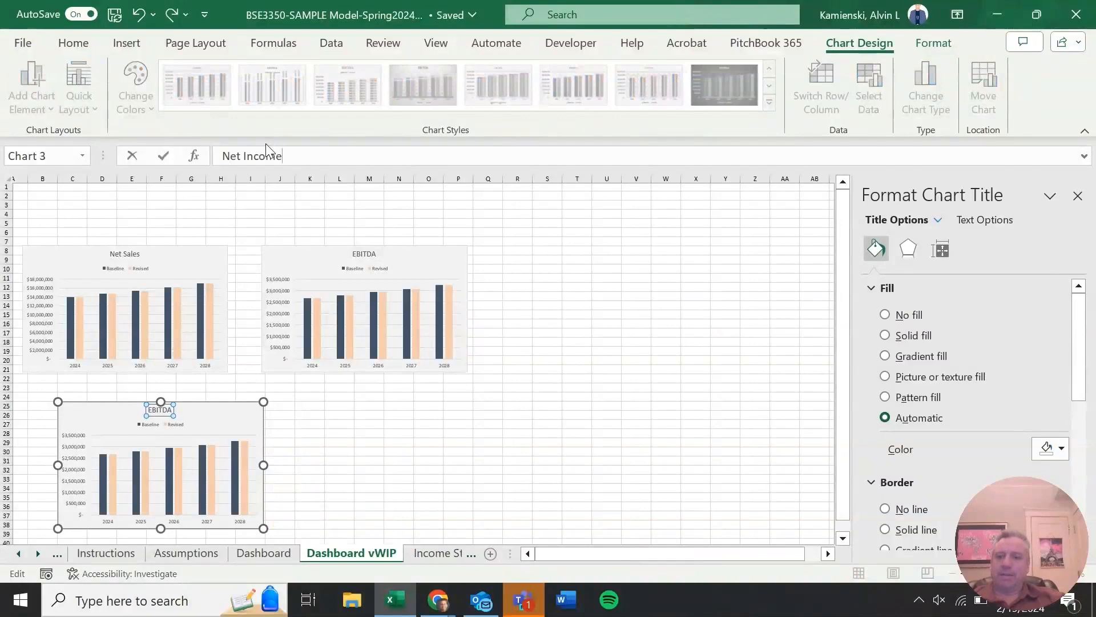
key("Return")
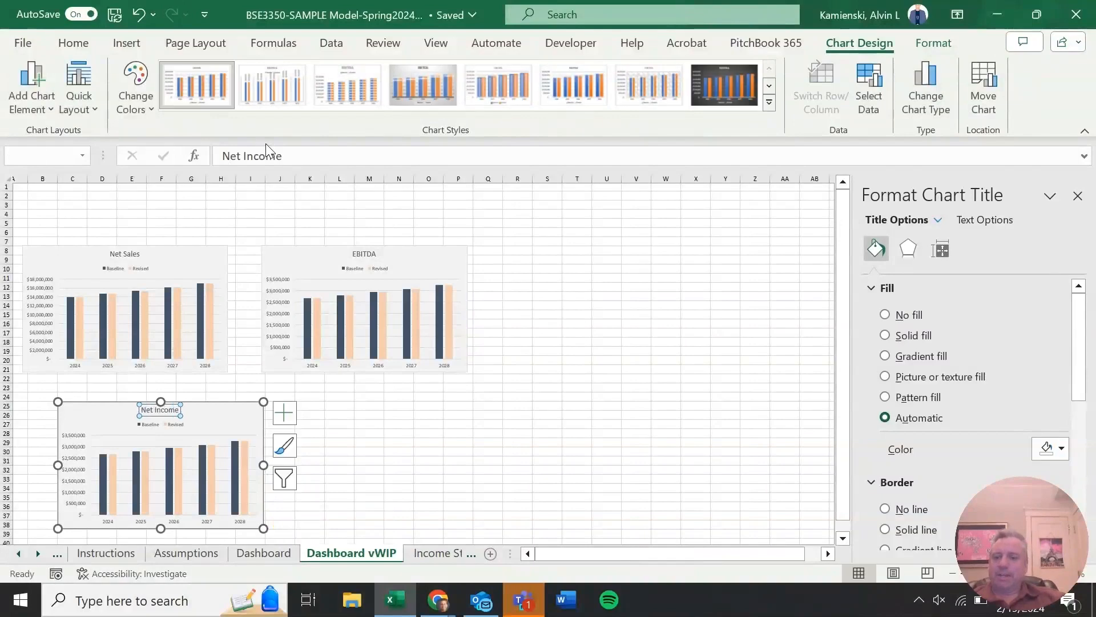
Open the Baseline series of the Net Income chart for editing in its data source
left_click(237, 415)
left_click(869, 91)
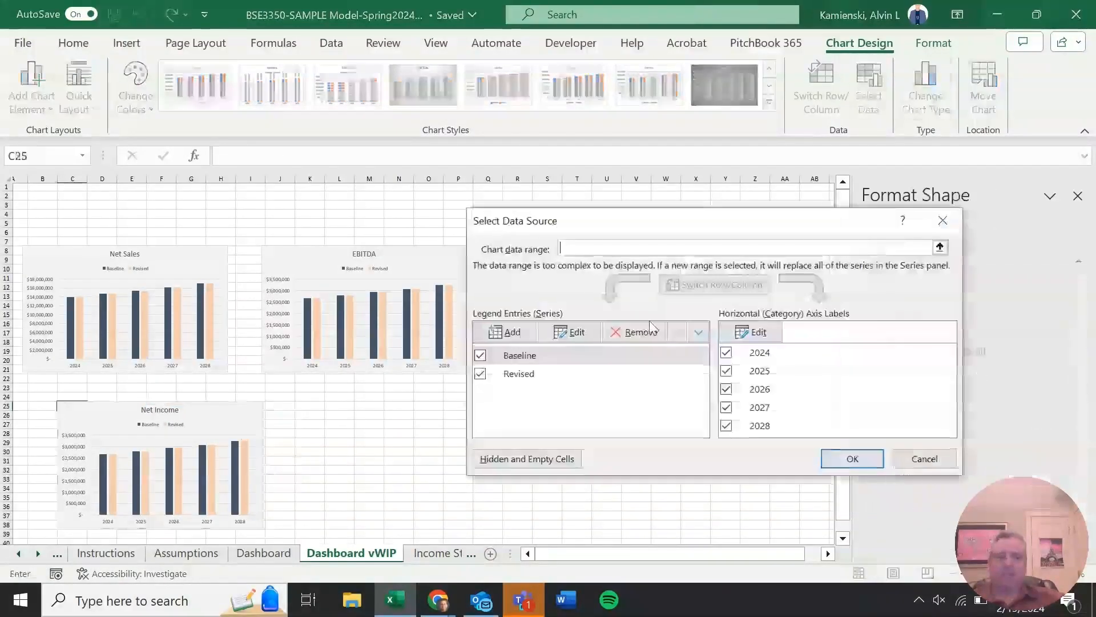
left_click(569, 363)
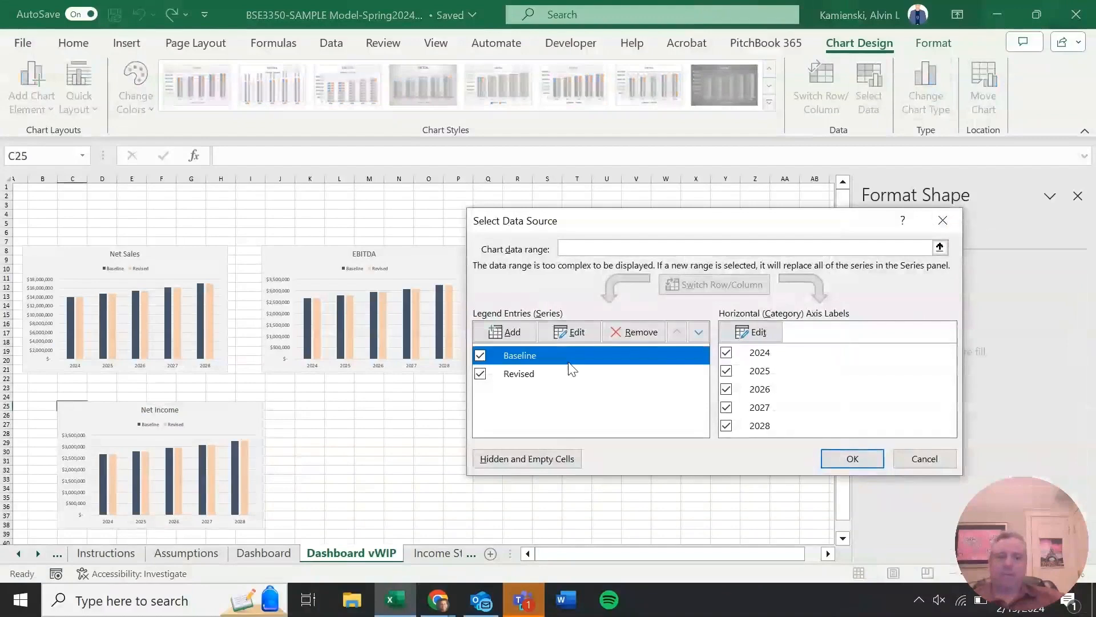
left_click(570, 332)
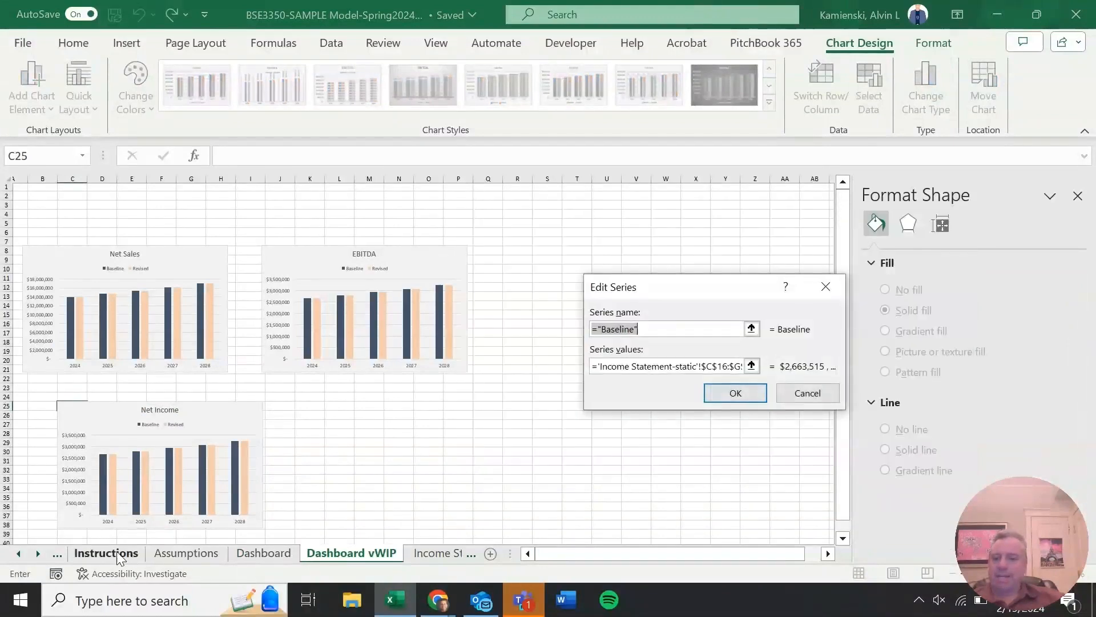
Enter the Net Income cells C22:G22 from the Income Statement-static sheet as the name of the chart's Baseline series
left_click(441, 552)
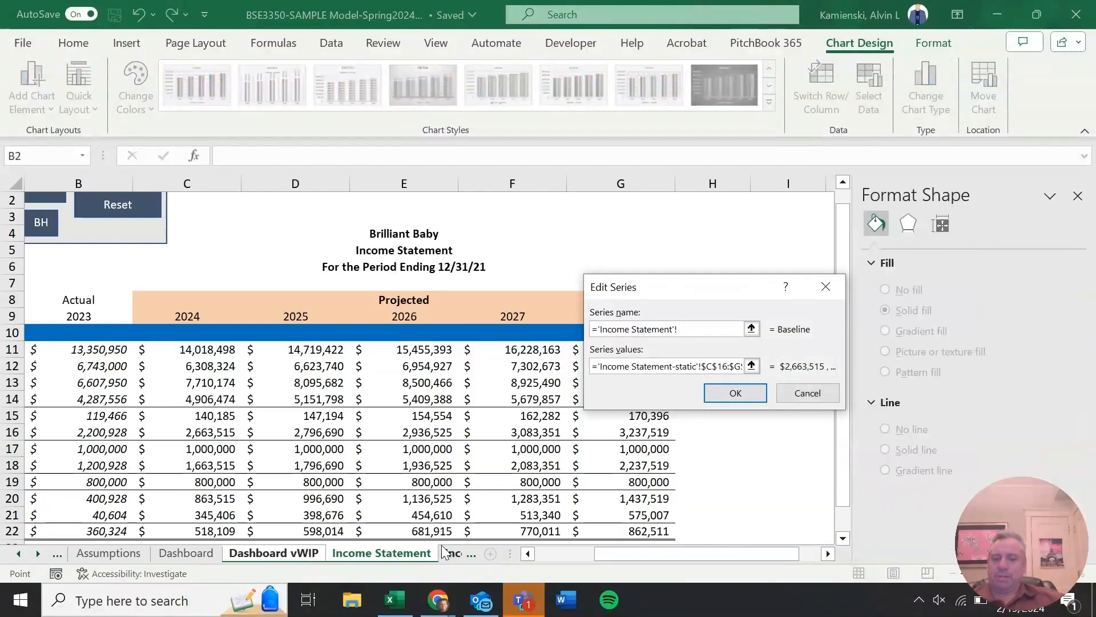
left_click(443, 552)
left_click(292, 369)
key("Left")
key("Left")
key("Left")
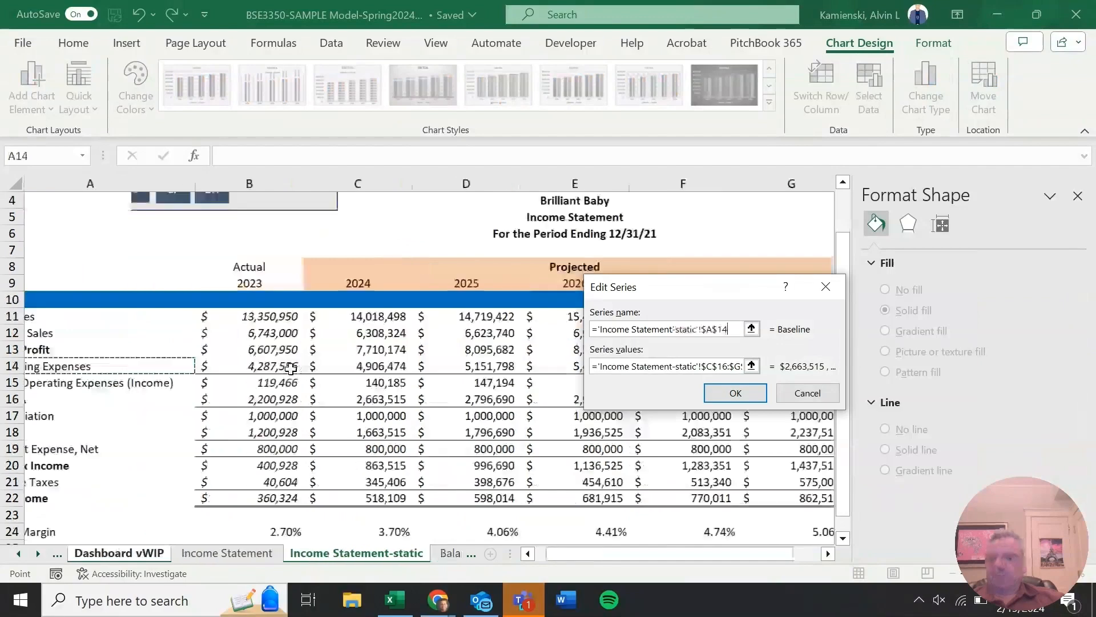
key("Down")
key("Down")
key("Down")
key("Down")
key("Down")
key("Down")
key("Down")
key("Down")
key("Right")
key("Right")
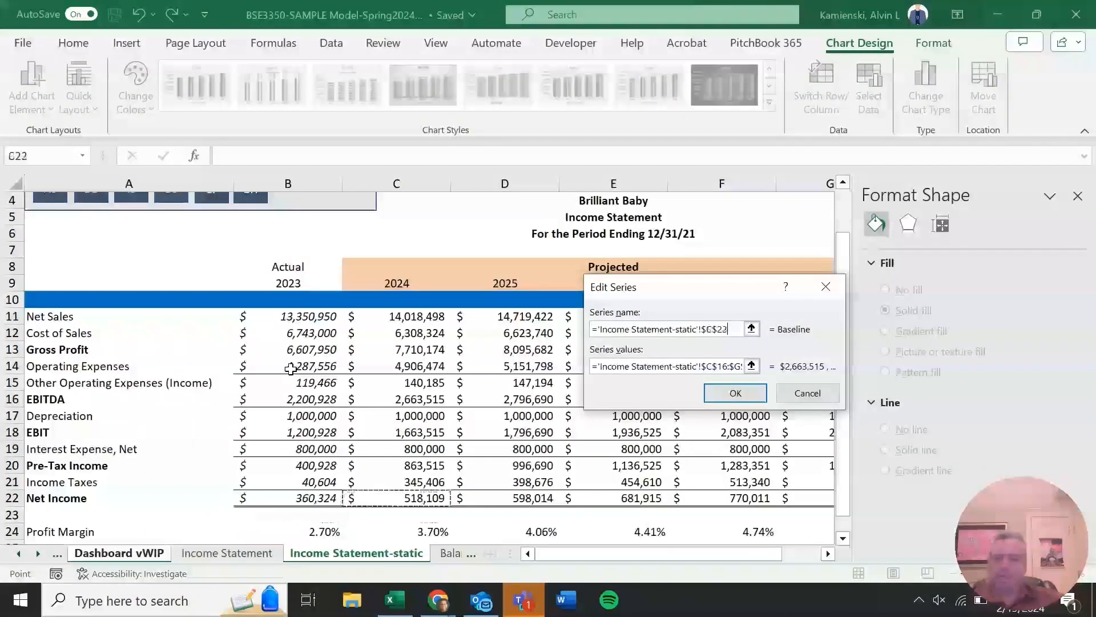
key("shift+Right")
key("shift+Right")
key("shift+Right")
key("shift+Right")
left_click(736, 393)
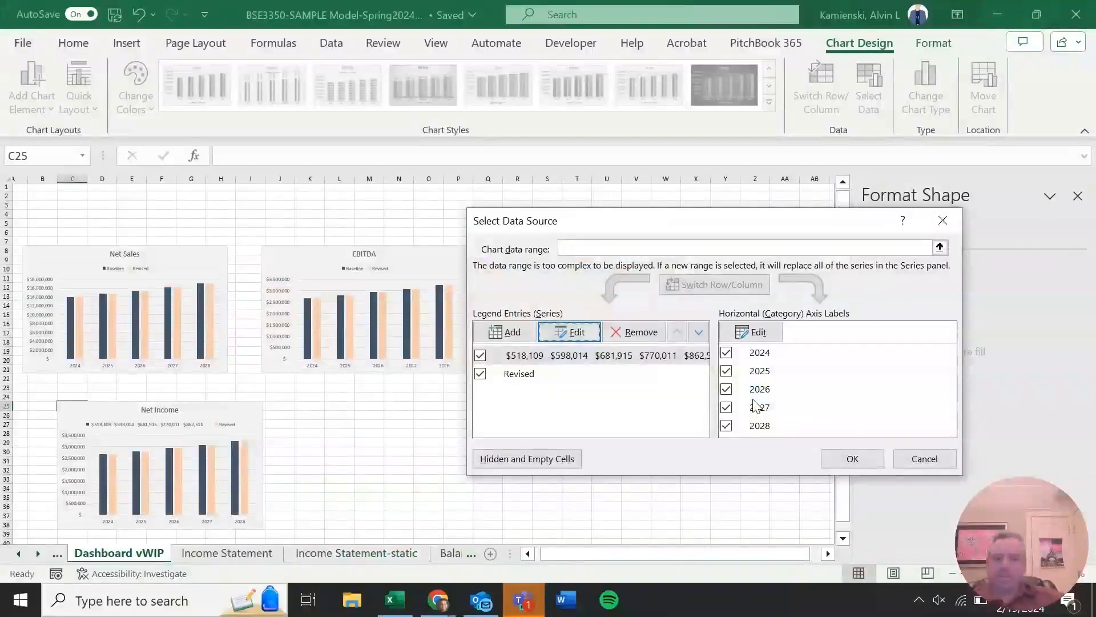
Rename the first series of the Net Income chart back to Baseline
left_click(557, 355)
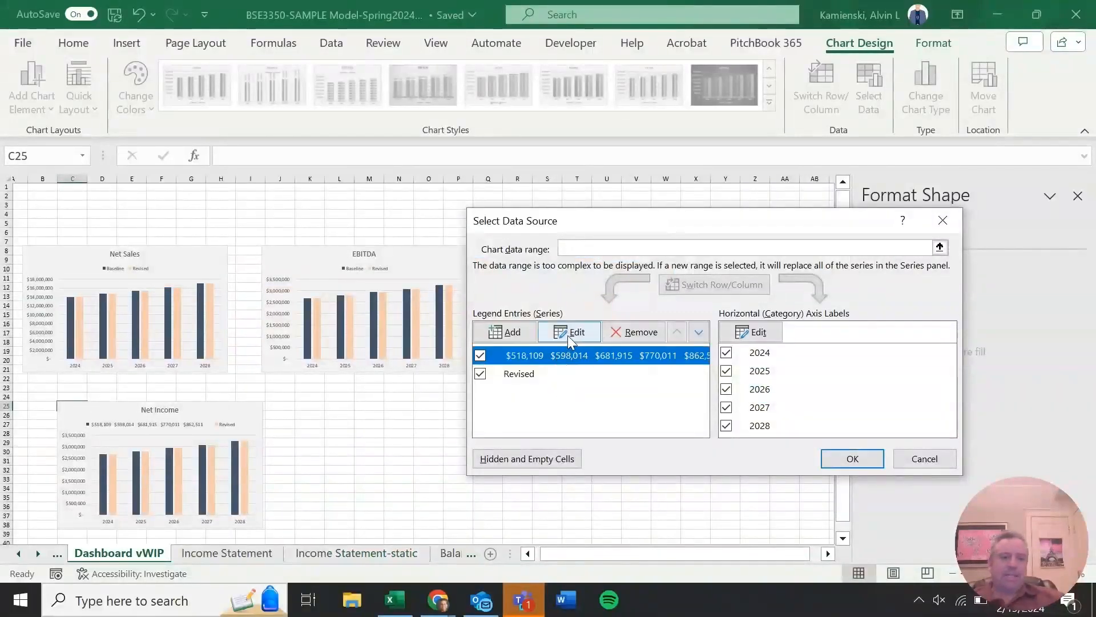
left_click(567, 333)
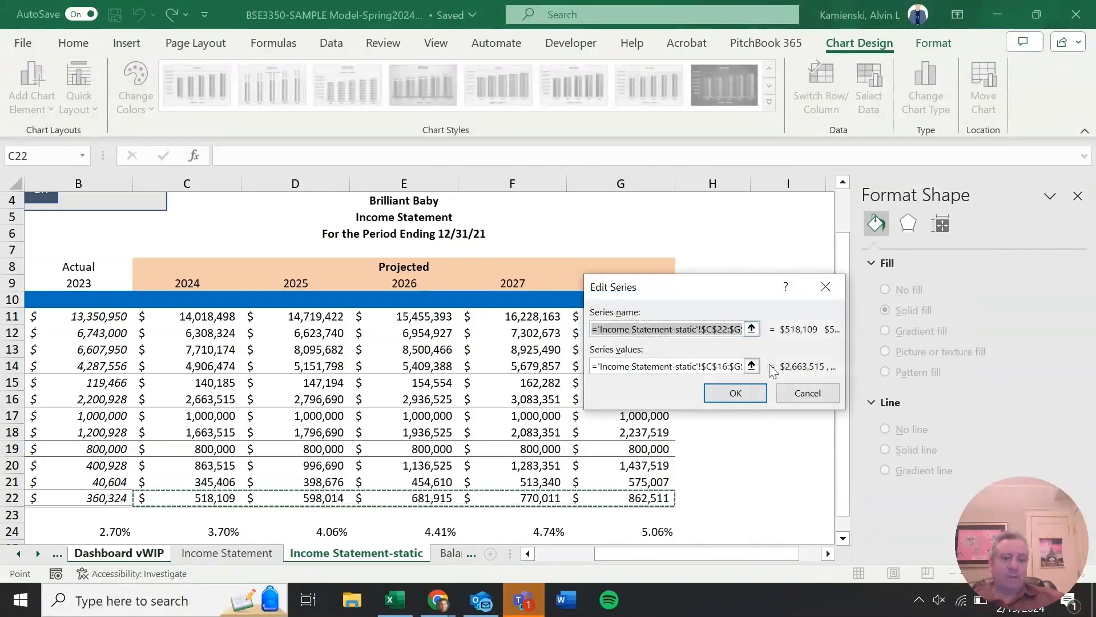
type("Revi")
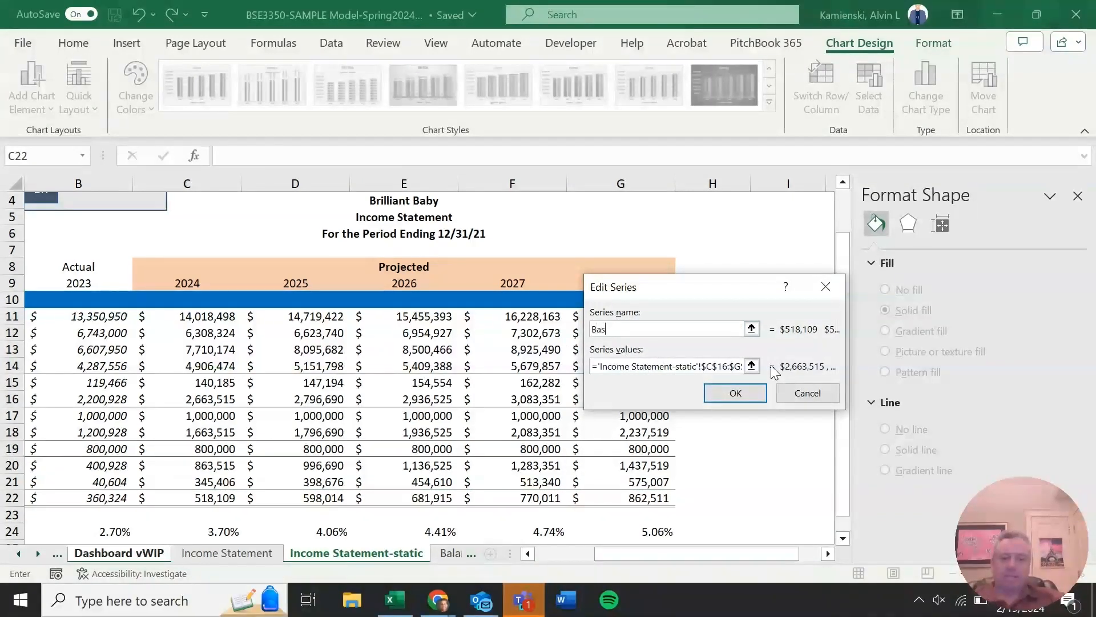
type("eline")
key("Tab")
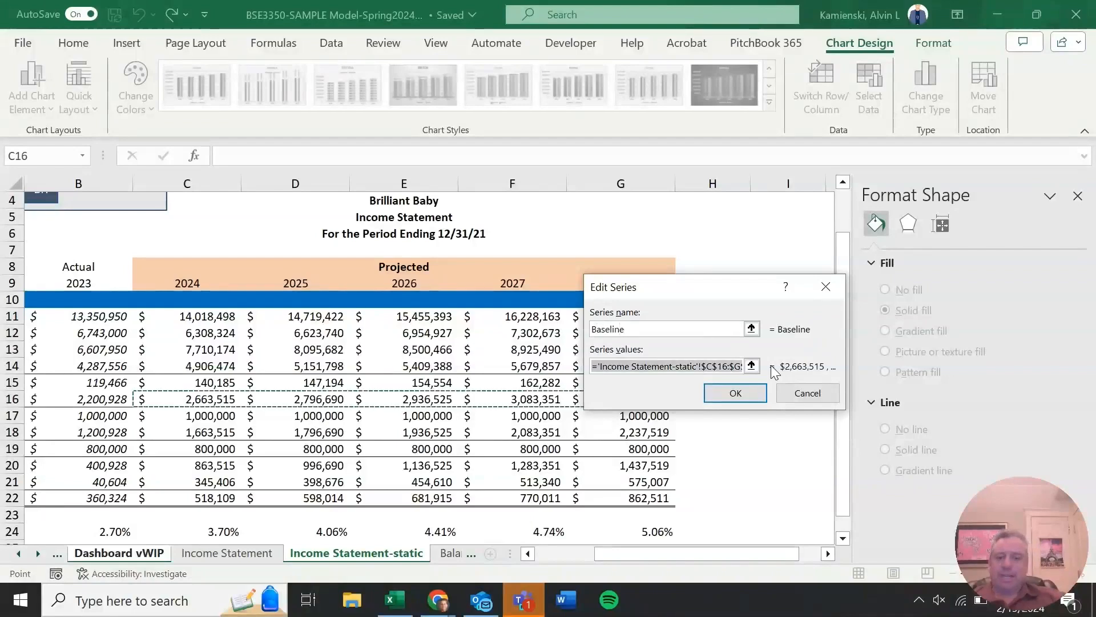
Set the Baseline series values to the Net Income cells C22:G22 on the Income Statement-static sheet
scroll(580, 434, "left", 3)
scroll(580, 434, "down", 1)
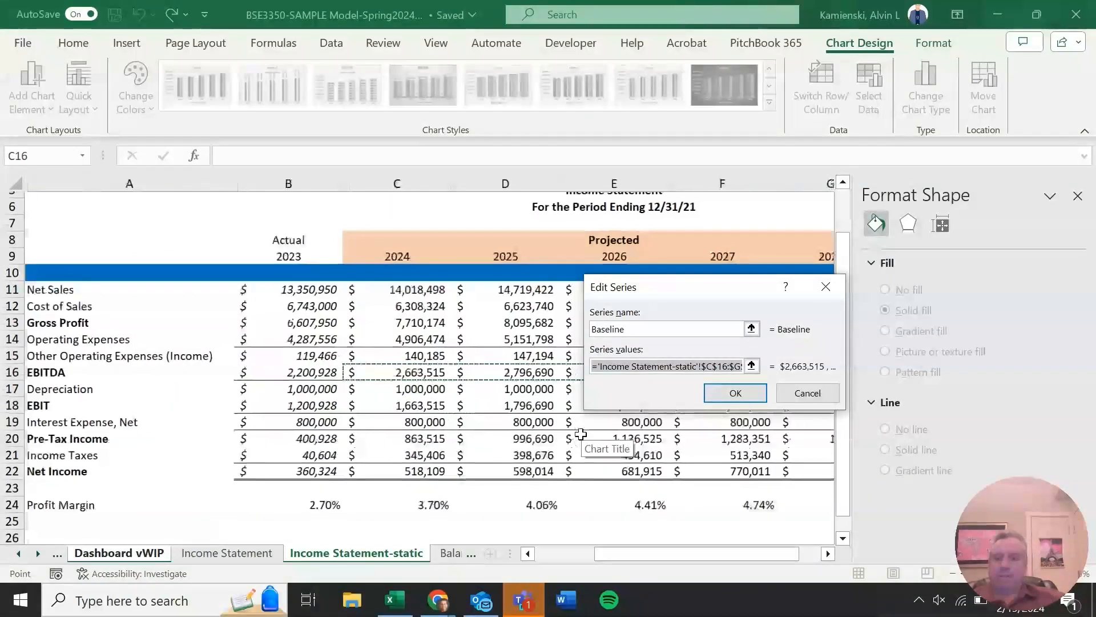
left_click_drag(371, 470, 822, 471)
key("Tab")
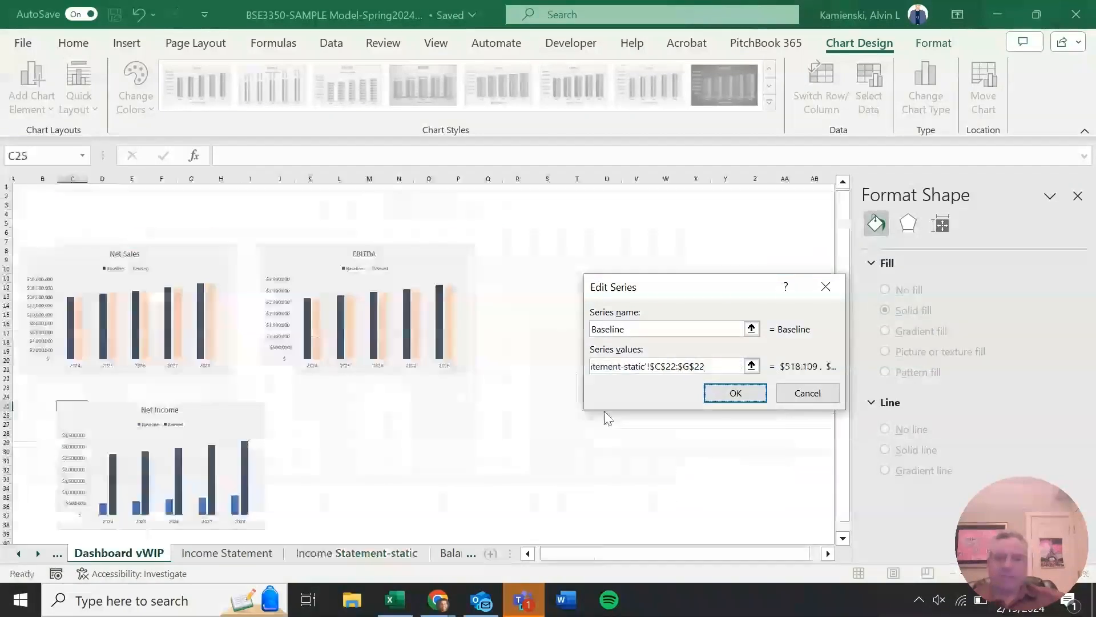
left_click(752, 394)
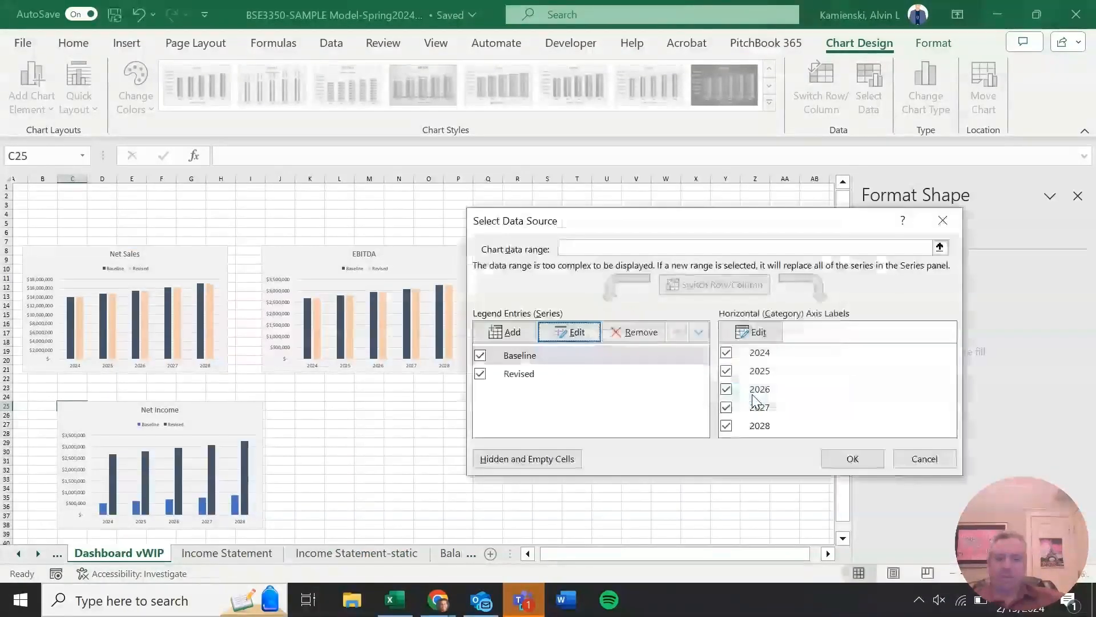
Try to set the Revised series values to the Net Income cells C22:G22 on the Income Statement sheet
left_click(559, 372)
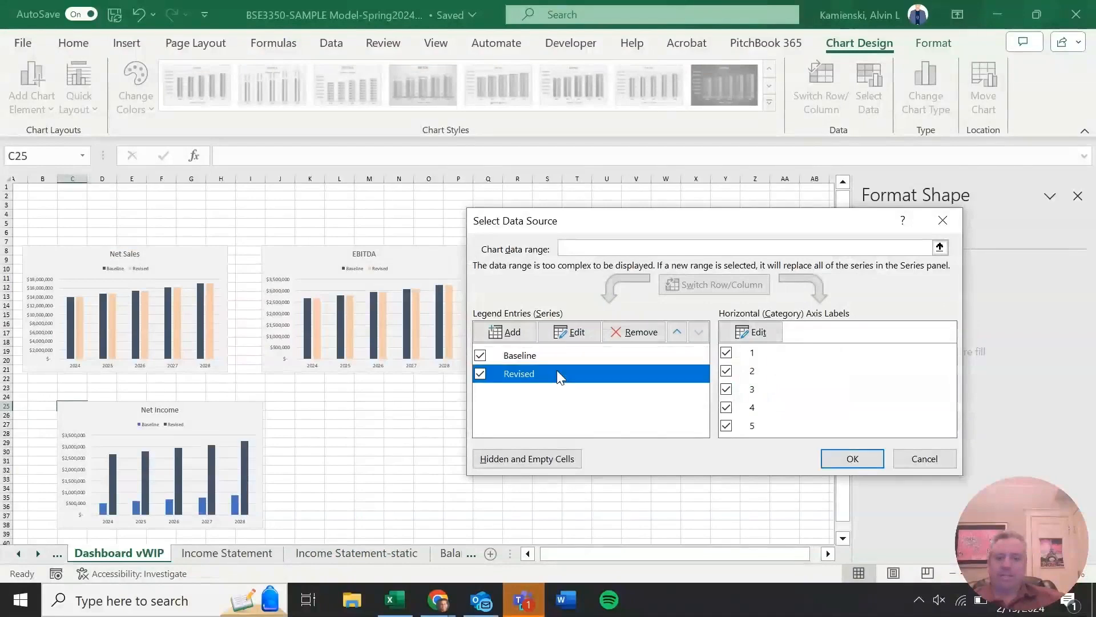
left_click(570, 334)
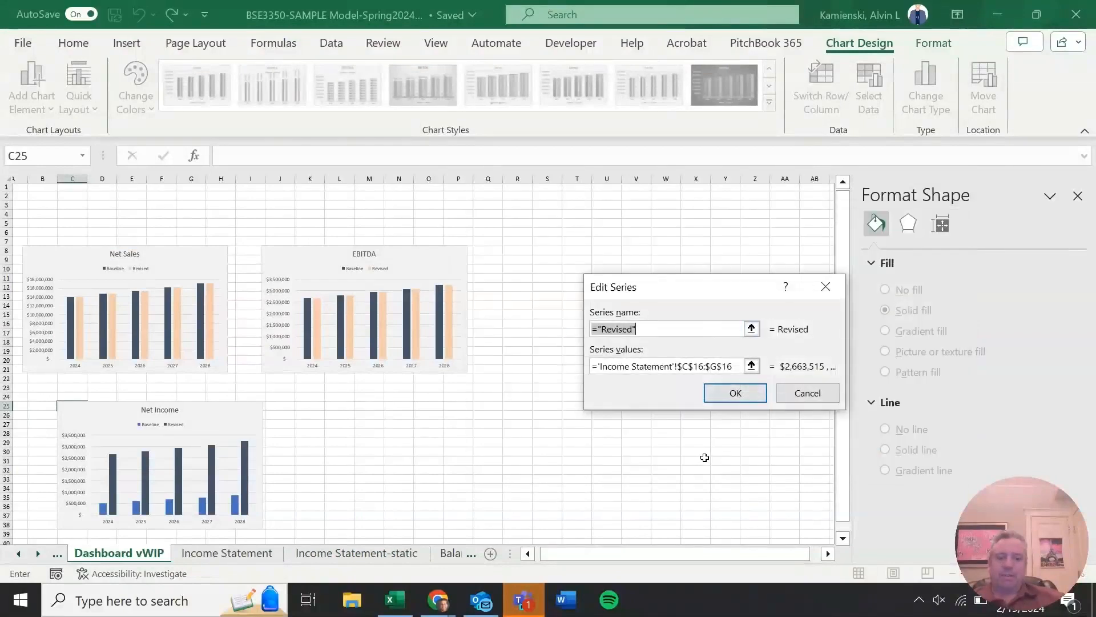
key("Tab")
scroll(502, 432, "up", 3)
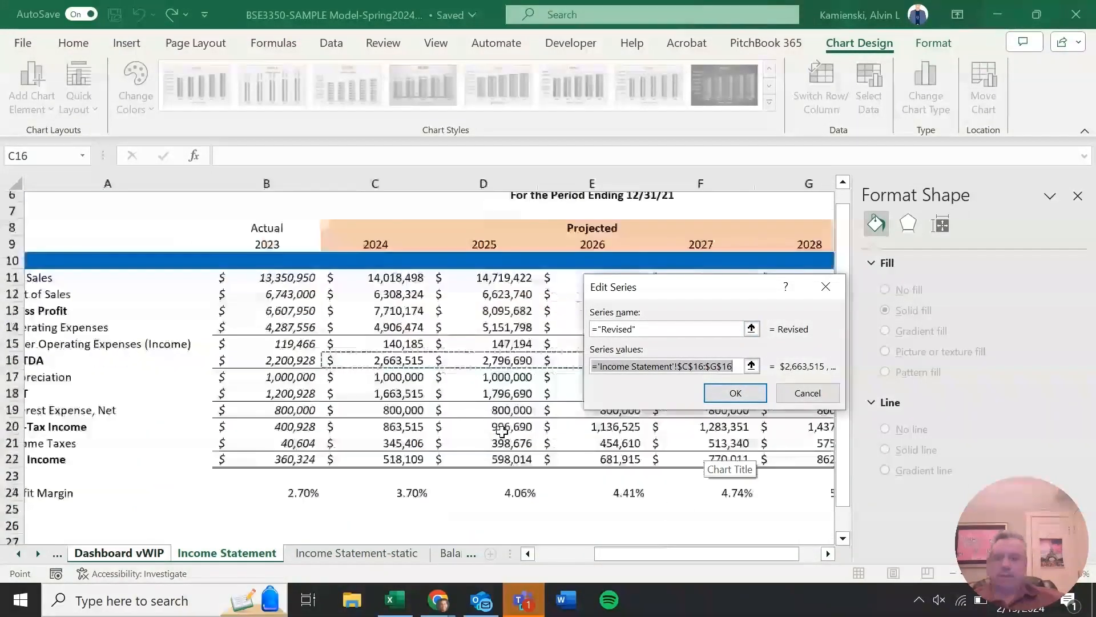
left_click(405, 457)
left_click_drag(405, 454, 634, 460)
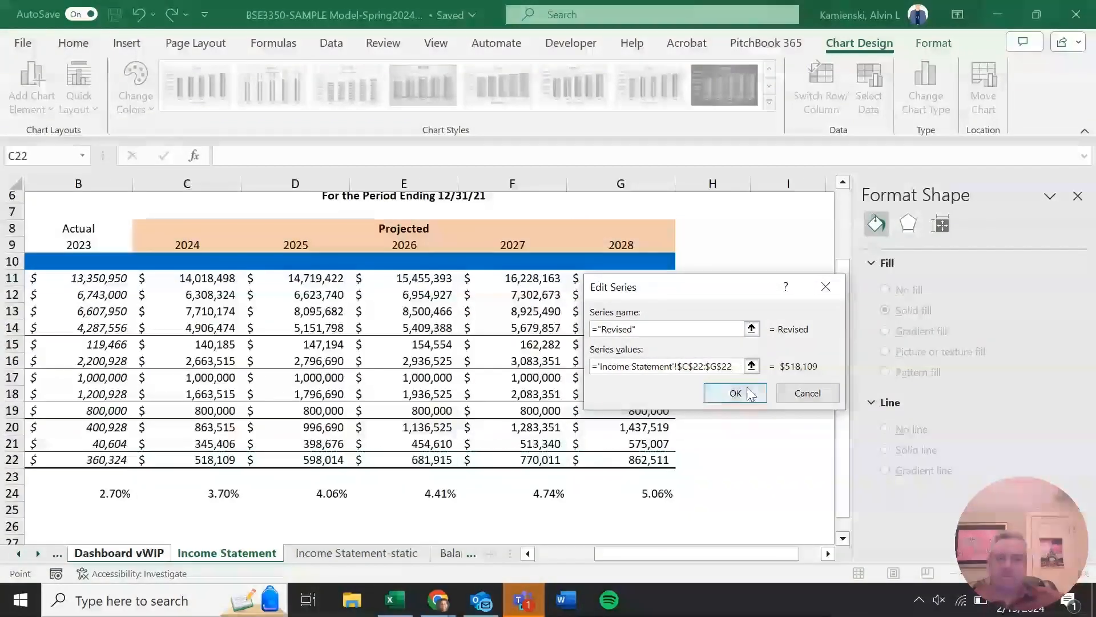
left_click(708, 395)
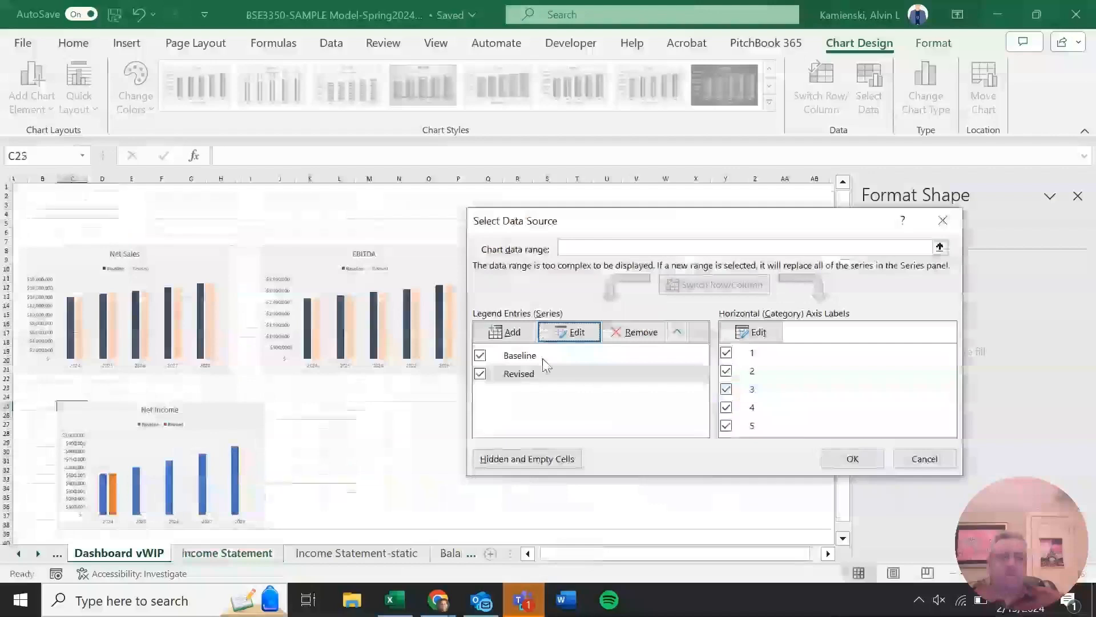
Reopen the Revised series of the Net Income chart for editing
left_click(547, 374)
left_click(572, 337)
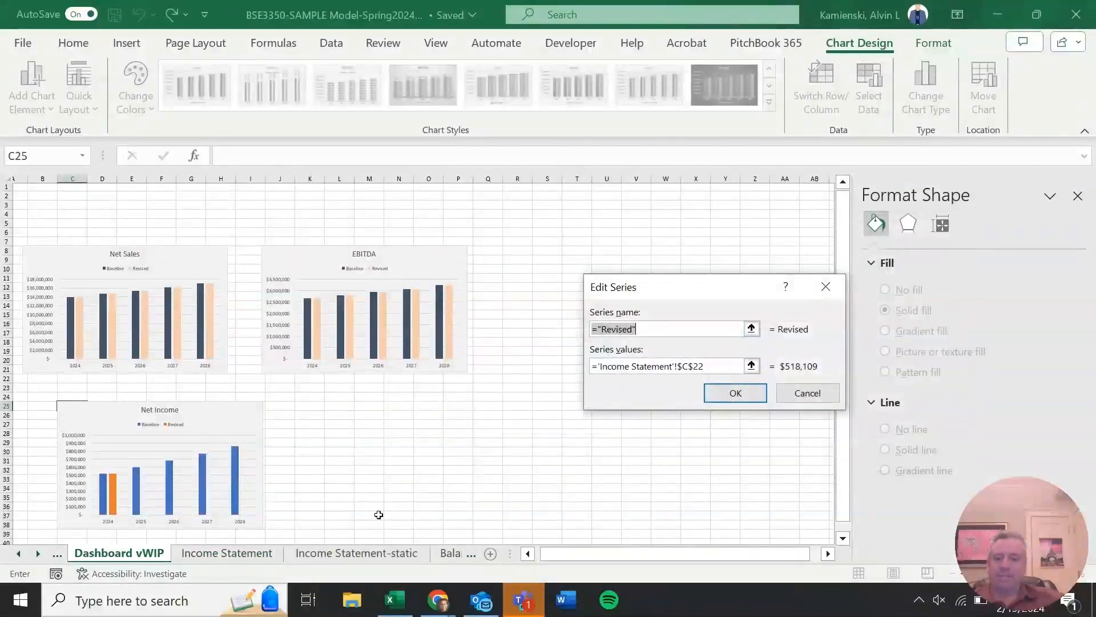
left_click(255, 554)
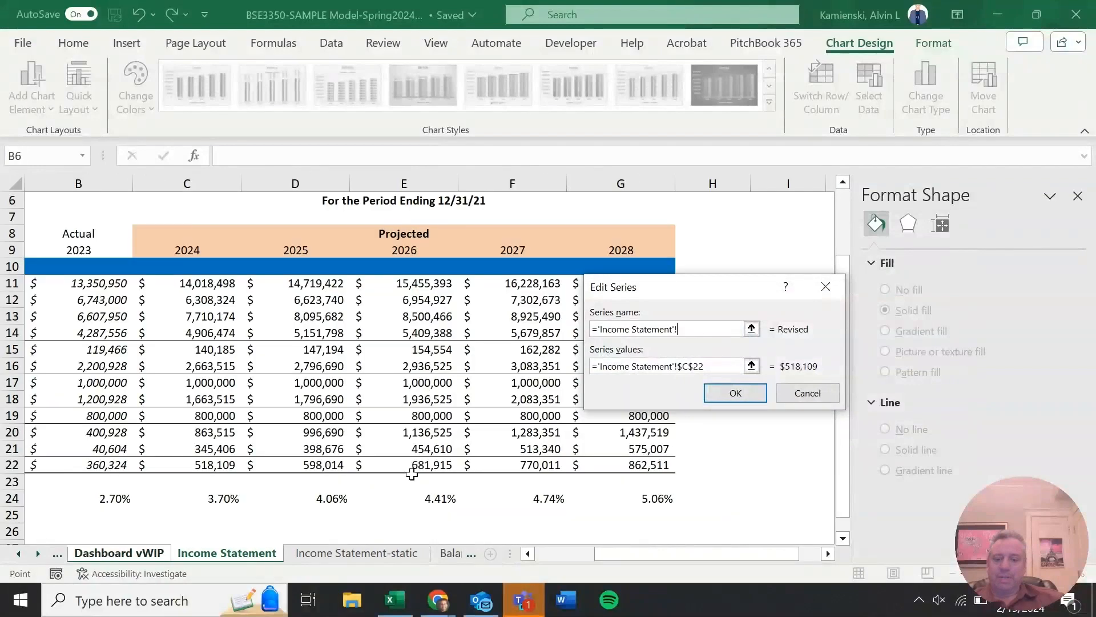
left_click(207, 467)
key("shift+Right")
key("shift+Right")
key("shift+Right")
key("shift+Right")
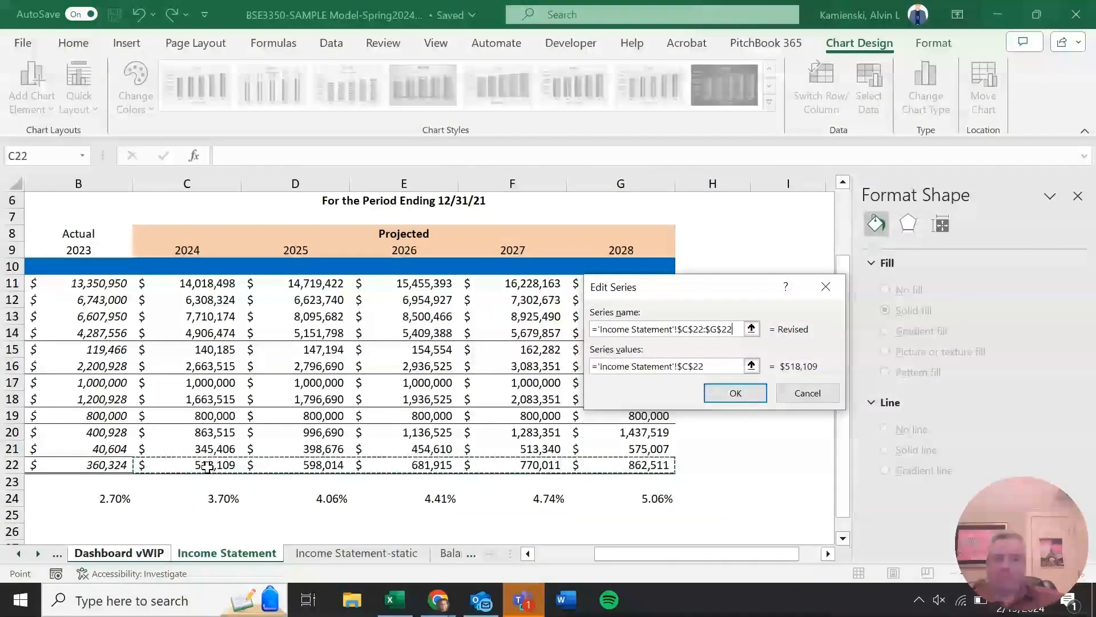
key("BackSpace")
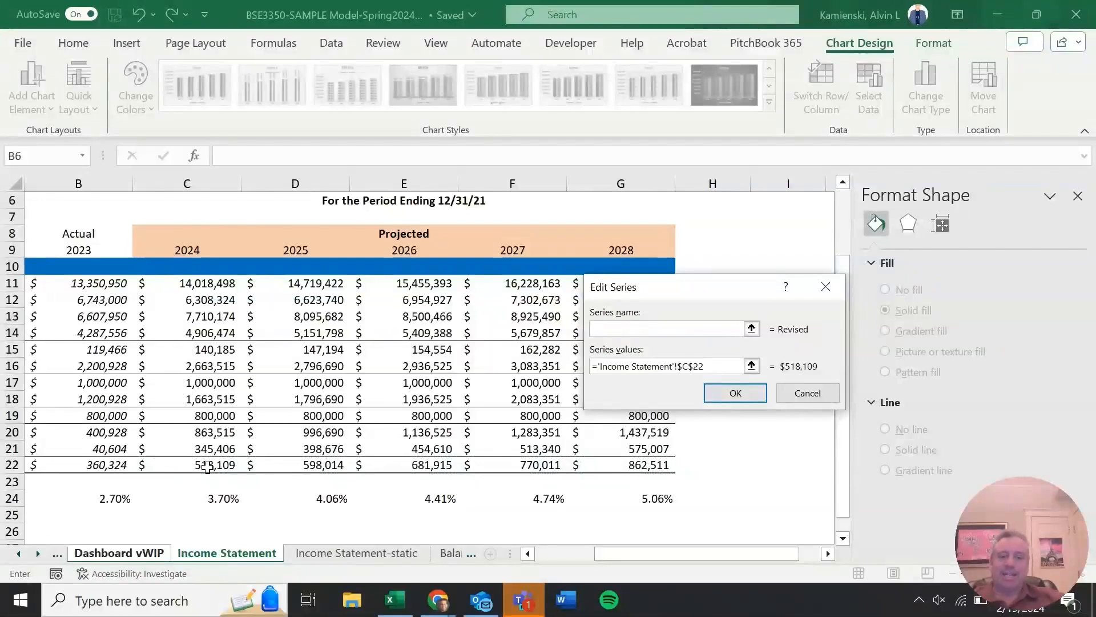
type("Revised")
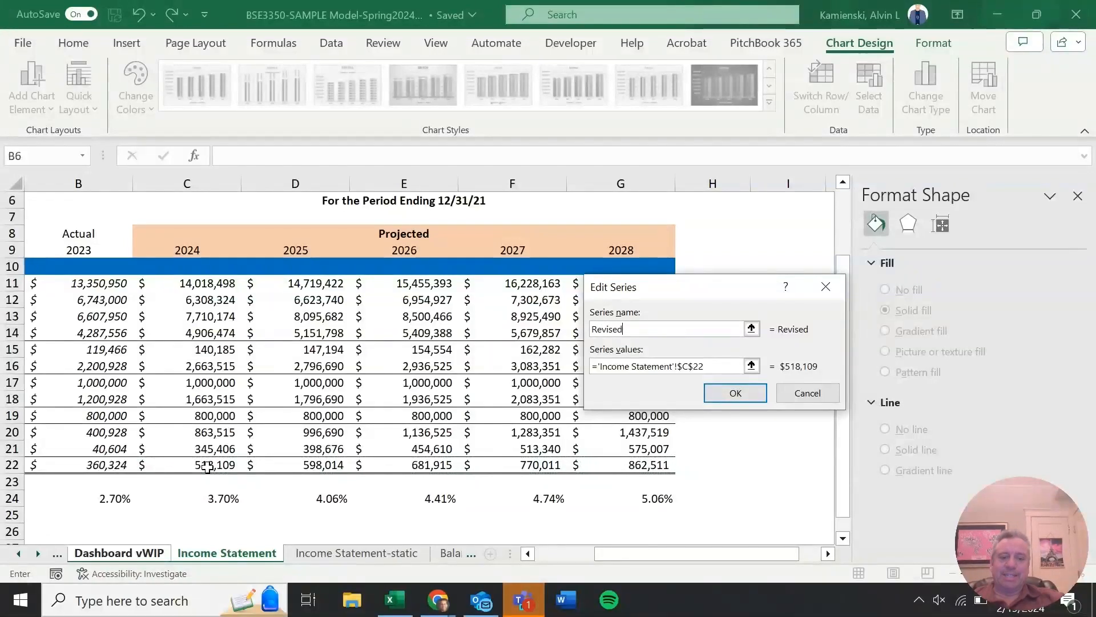
Set the Revised series values to cells C22:G22 of the Income Statement sheet and accept the Net Income chart's data source
key("Tab")
left_click_drag(188, 465, 628, 464)
key("Tab")
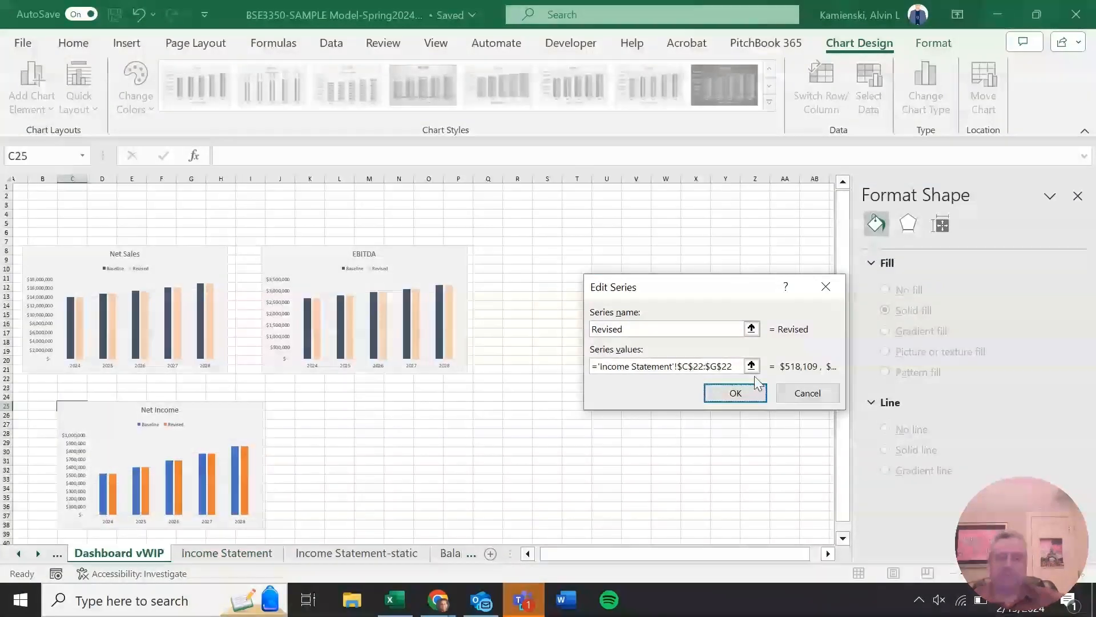
left_click(741, 398)
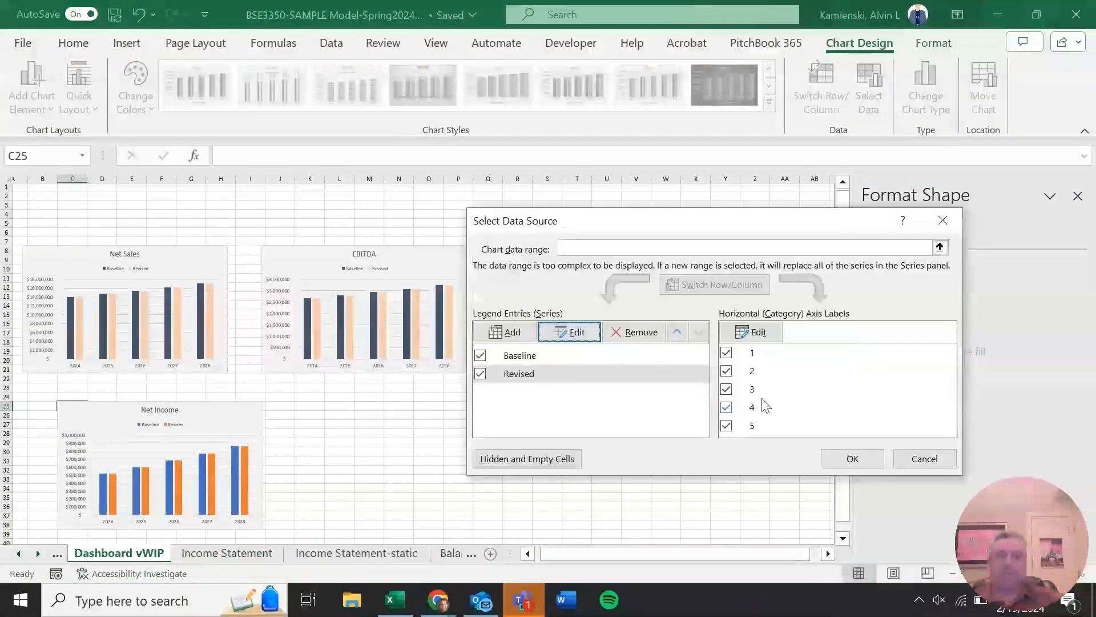
left_click(839, 457)
Select the Net Sales and Net Income charts together as objects and align their left edges
scroll(605, 443, "down", 1)
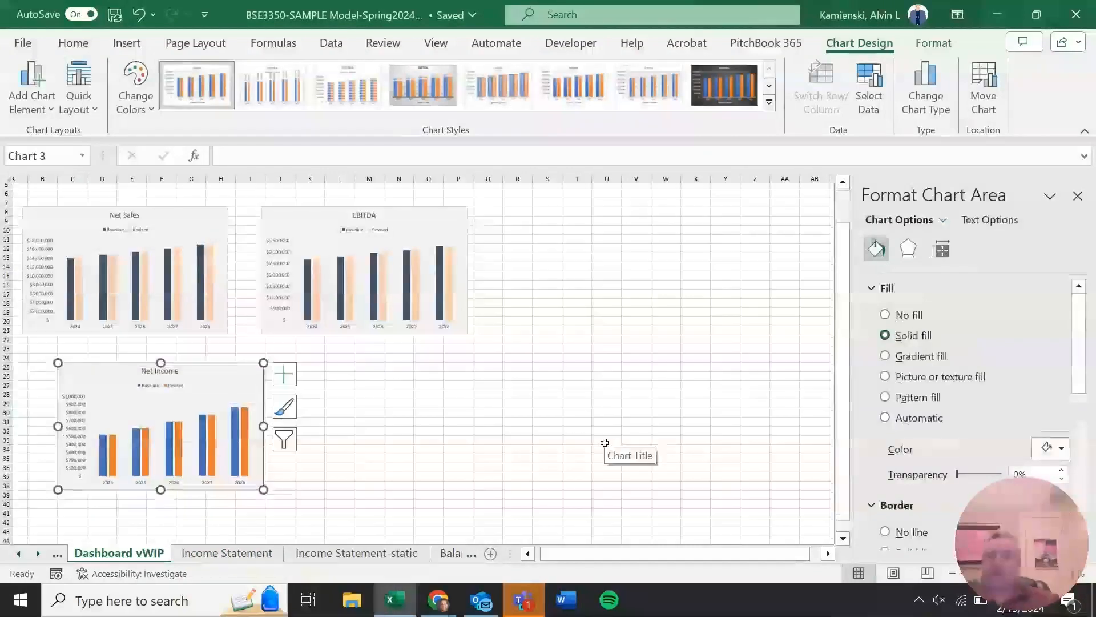
left_click(343, 481)
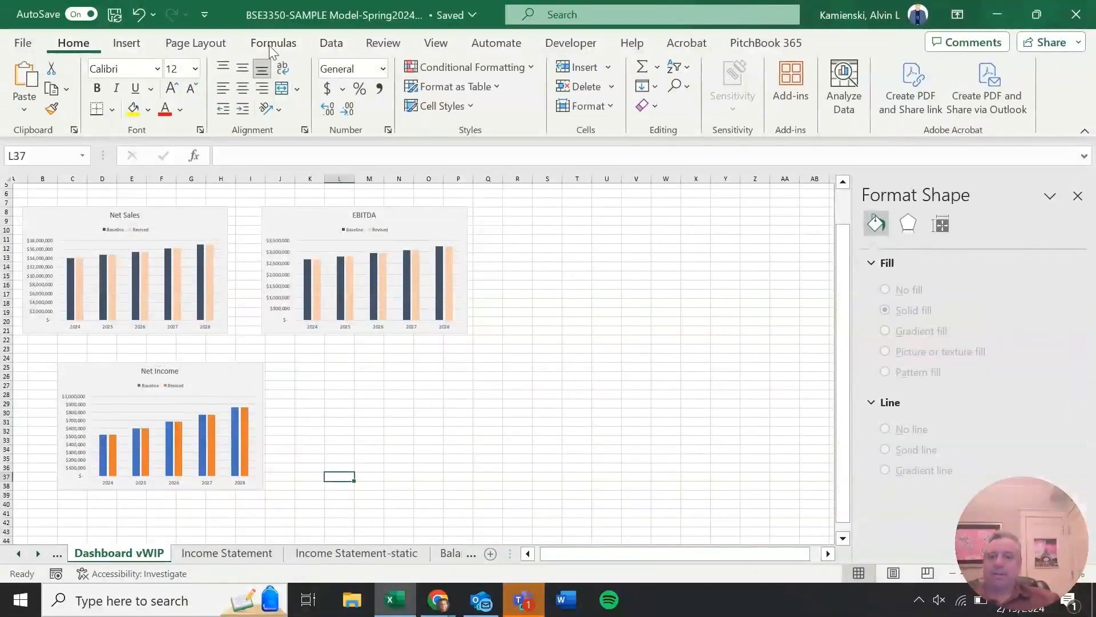
left_click(688, 88)
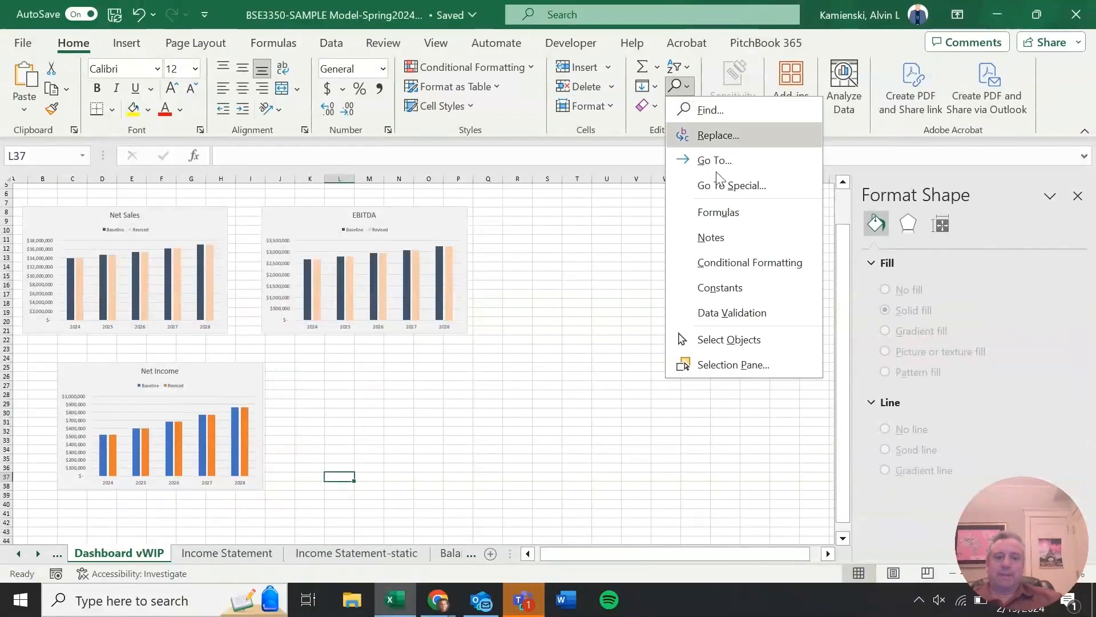
left_click(742, 331)
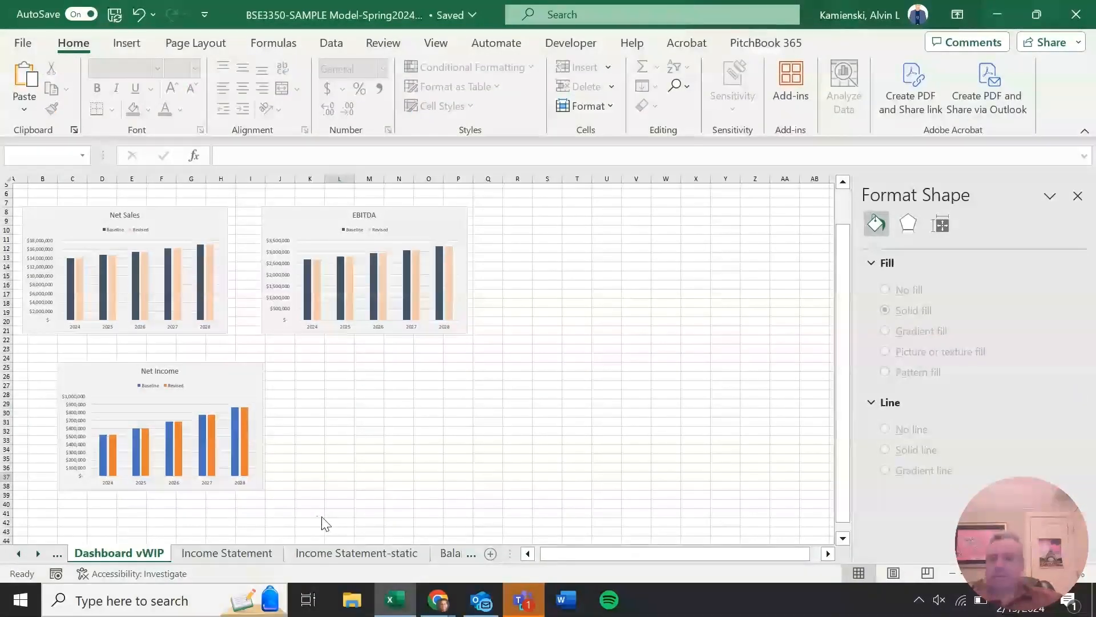
left_click_drag(318, 517, 3, 120)
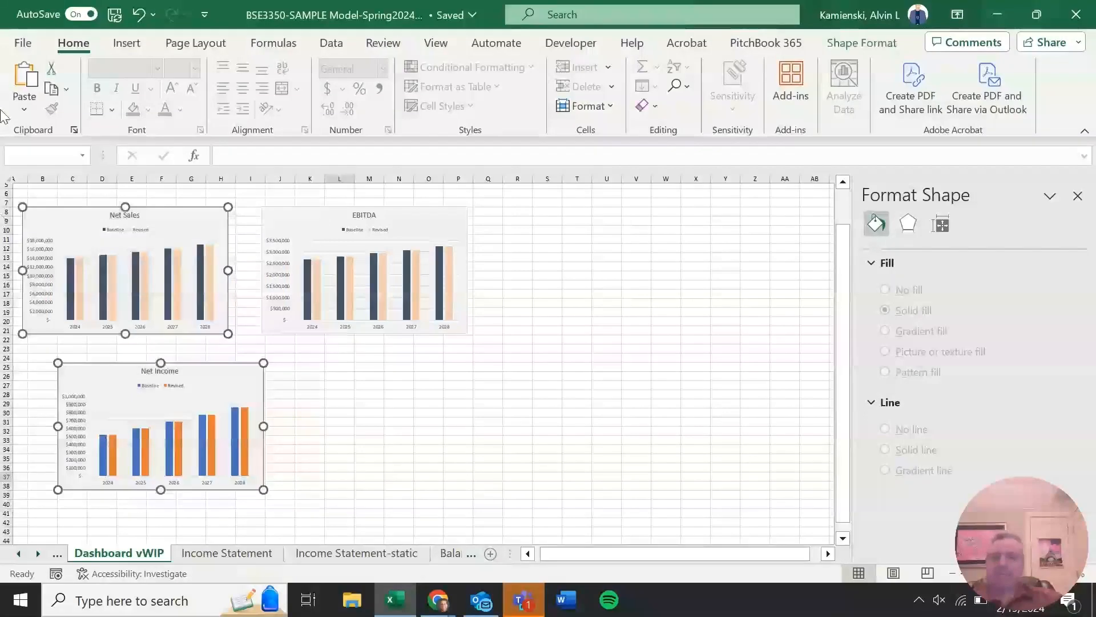
left_click(878, 46)
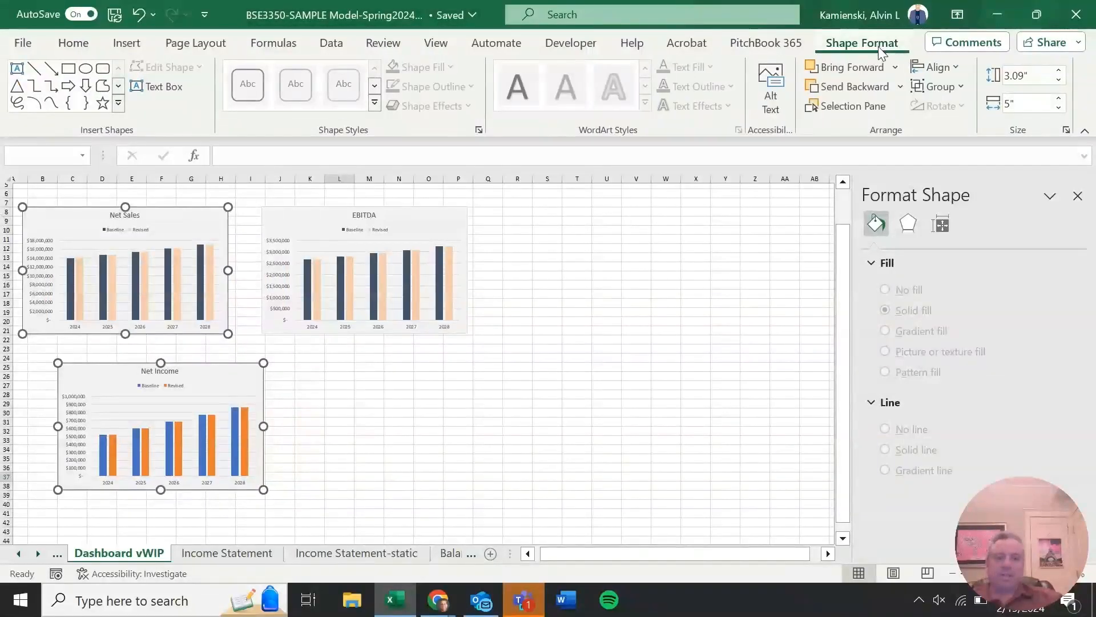
left_click(948, 70)
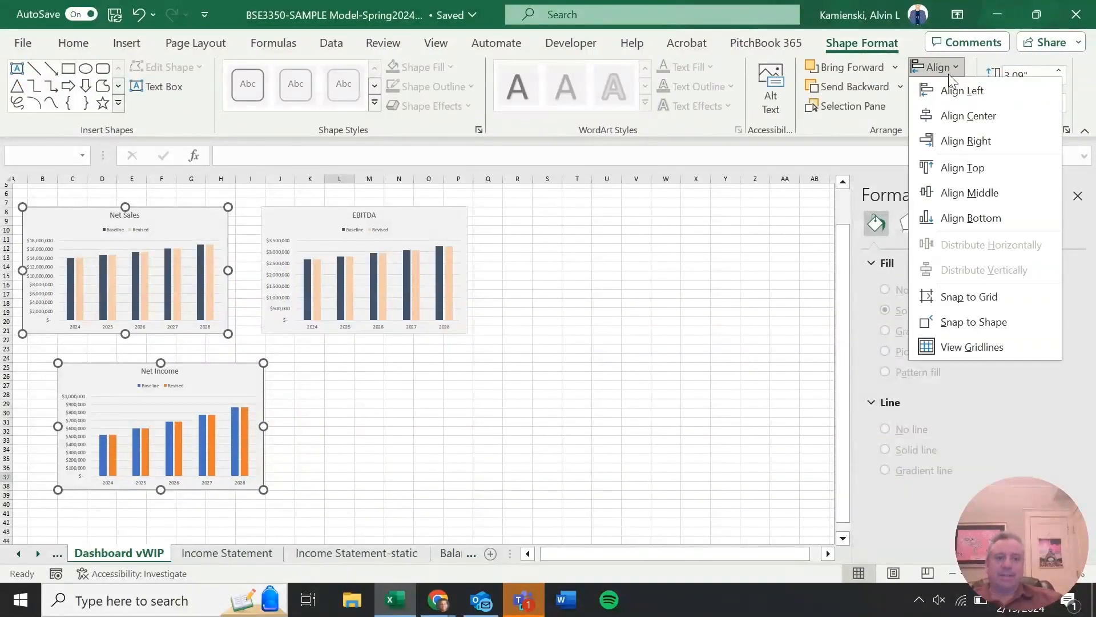
left_click(949, 88)
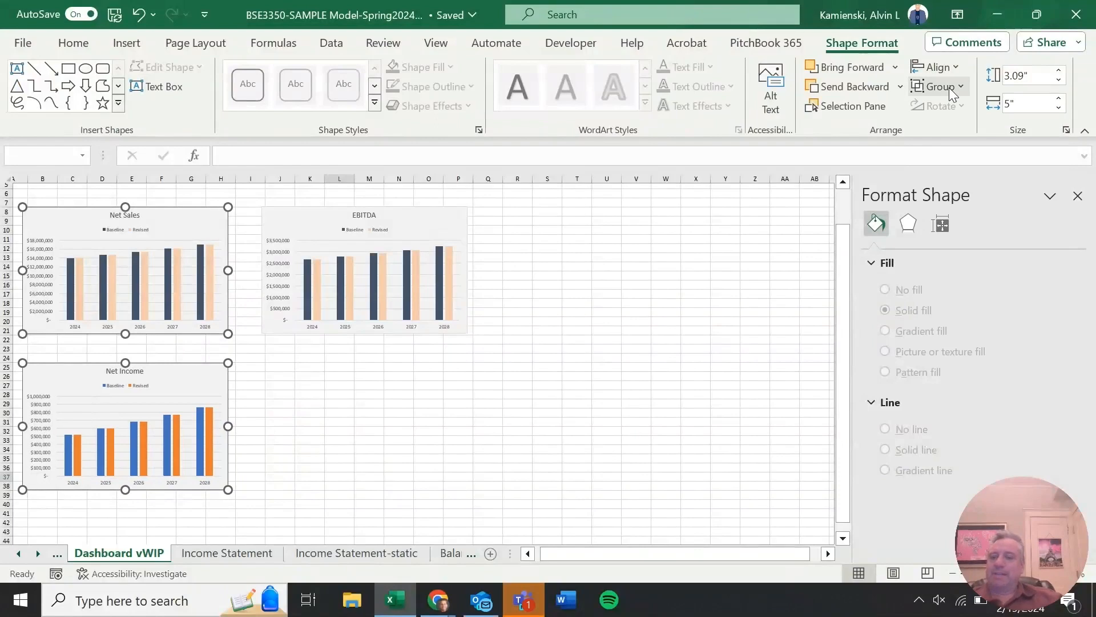
Nudge the aligned Net Sales and Net Income charts slightly left towards the sheet's edge, then deselect them
key("Left")
key("Left")
key("Left")
key("Left")
key("Left")
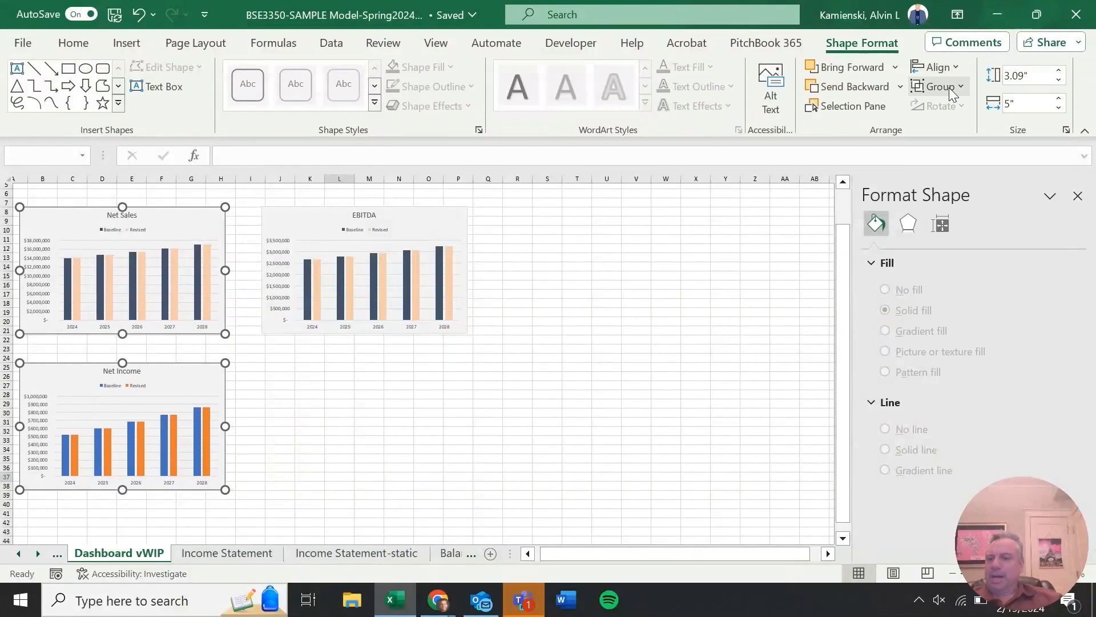
key("Left")
key("Left")
key("Left")
key("Left")
key("Left")
key("Left")
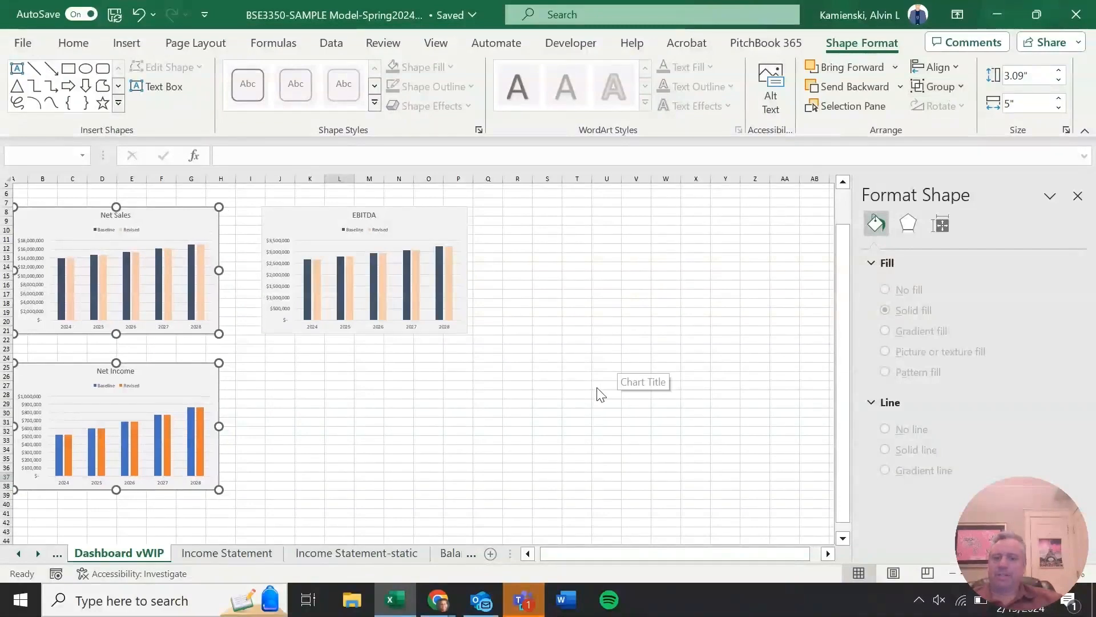
left_click(514, 404)
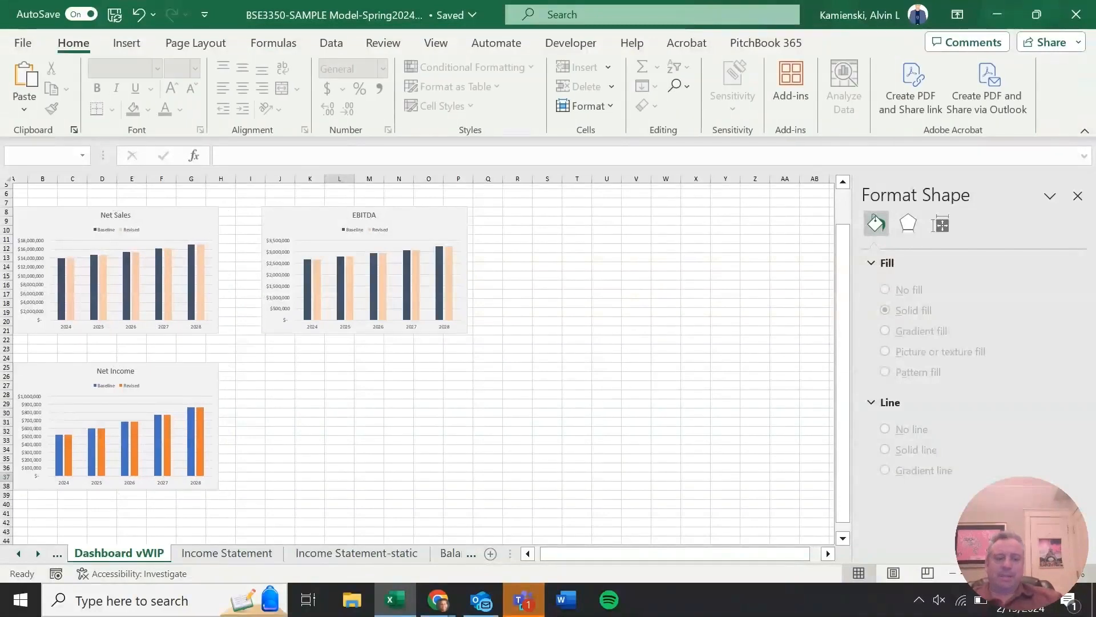
Fill the Baseline columns of the Net Income chart with the dark blue-gray theme color
left_click(1075, 574)
key("Escape")
left_click(1054, 573)
left_click(1054, 573)
left_click(1054, 573)
left_click(1054, 574)
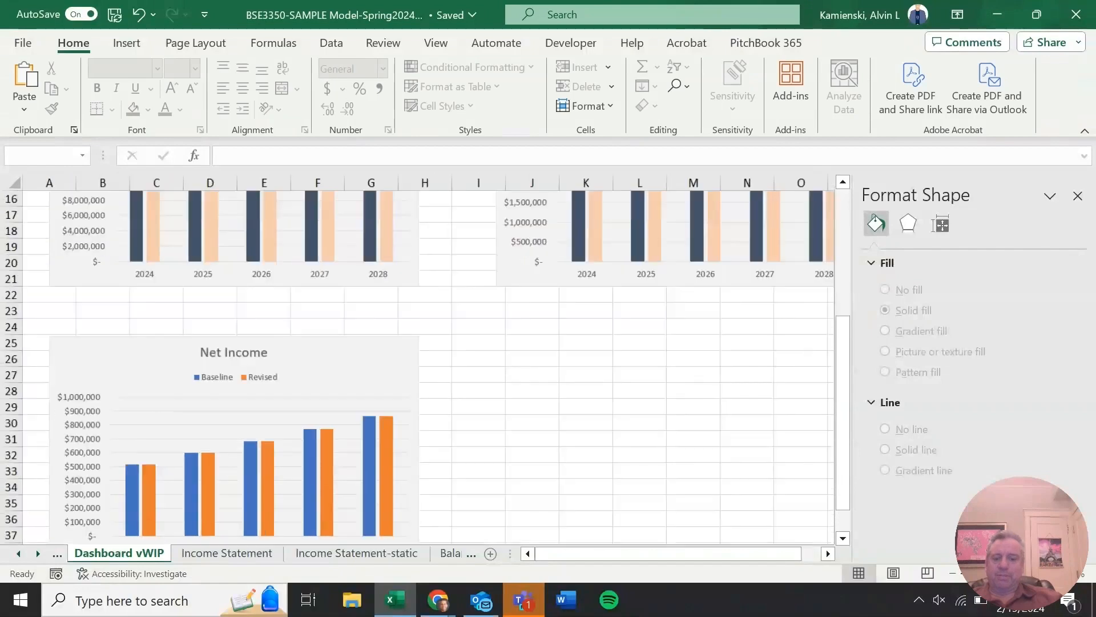
scroll(230, 368, "down", 3)
left_click(143, 319)
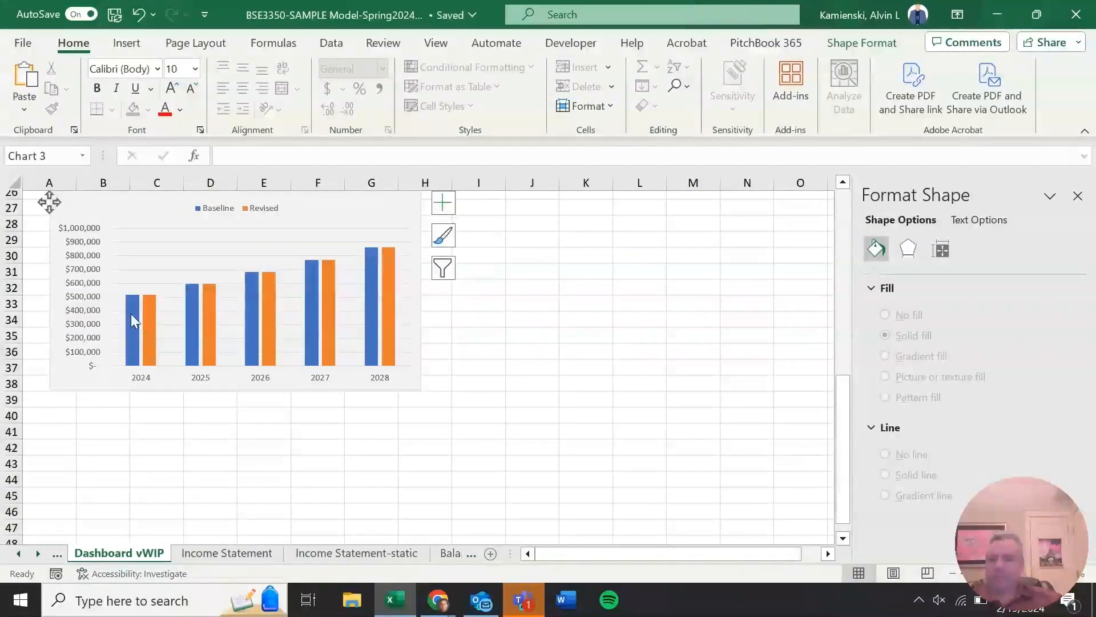
right_click(131, 313)
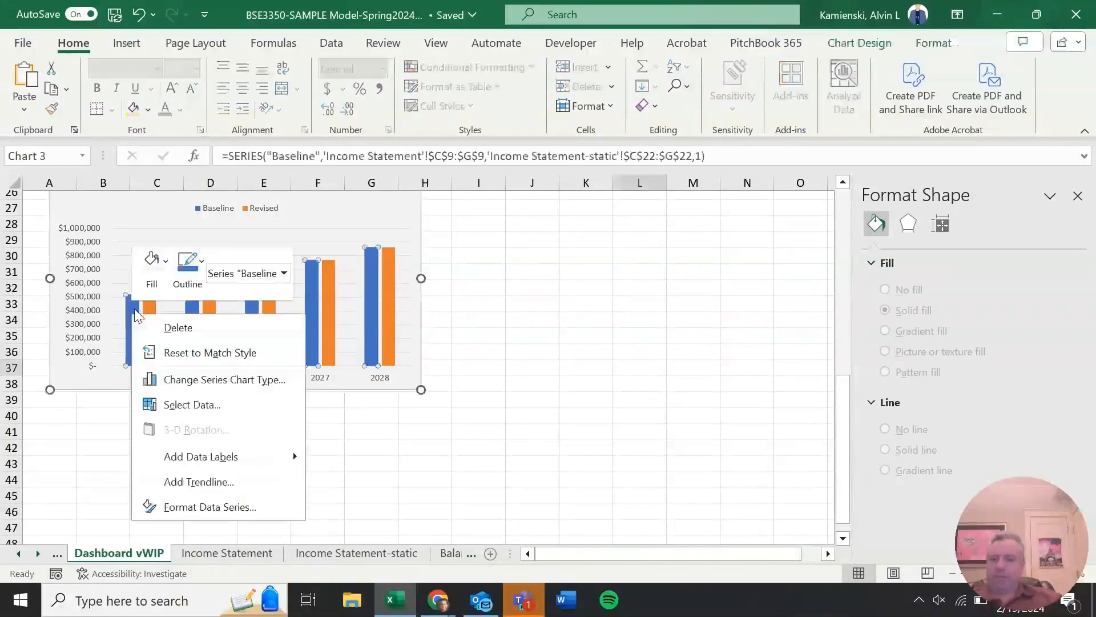
left_click(164, 279)
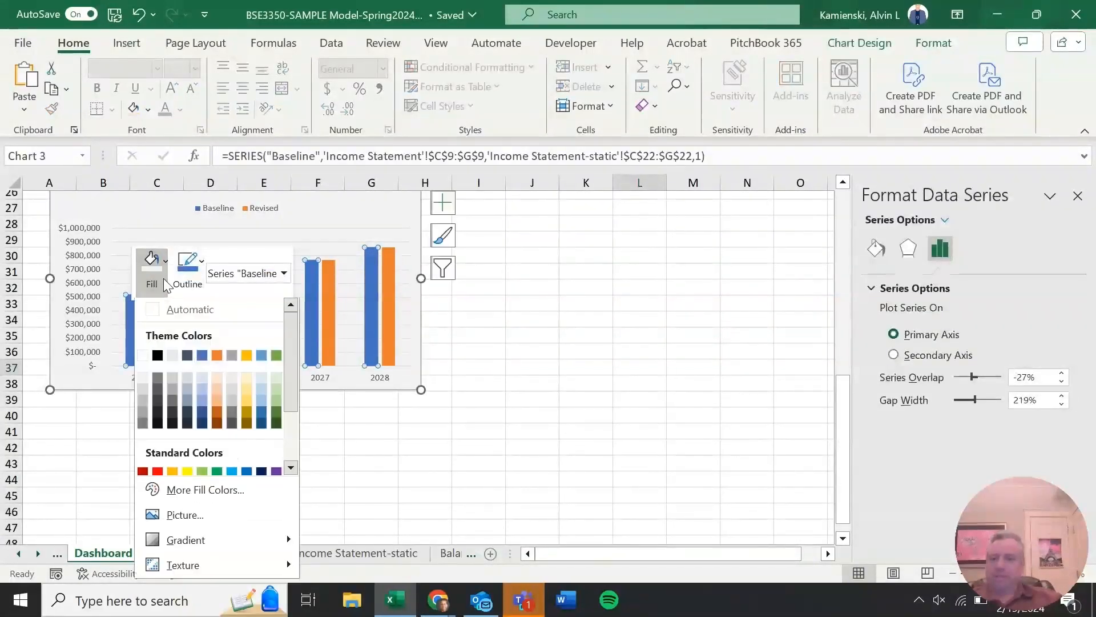
left_click(187, 357)
Fill the 2024 Revised column of the Net Income chart with a light orange theme color
left_click(146, 340)
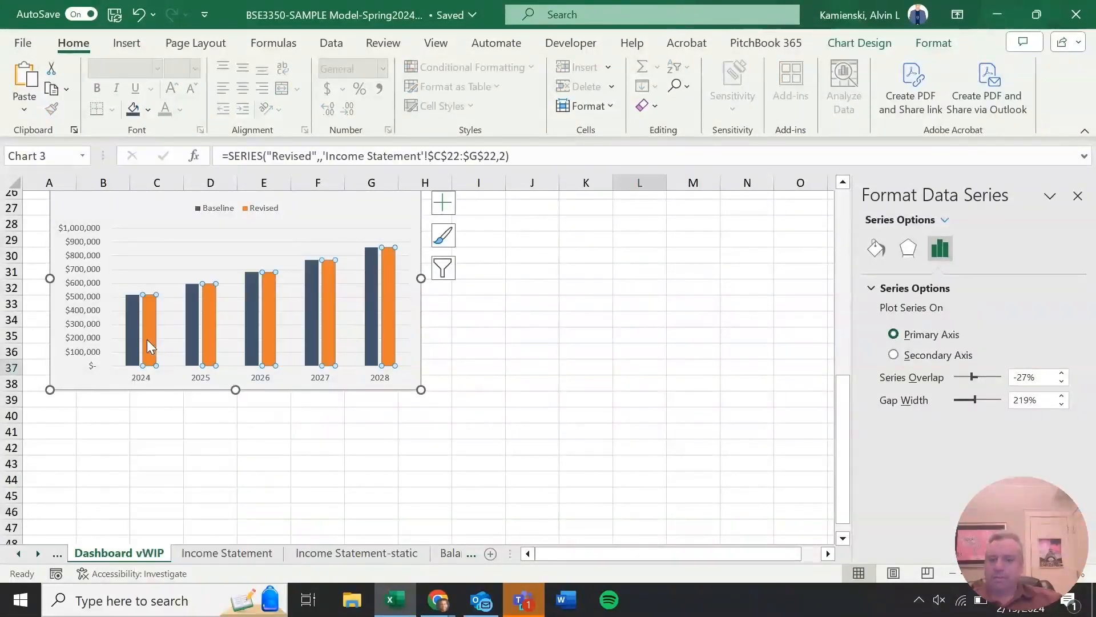
left_click(146, 340)
right_click(147, 339)
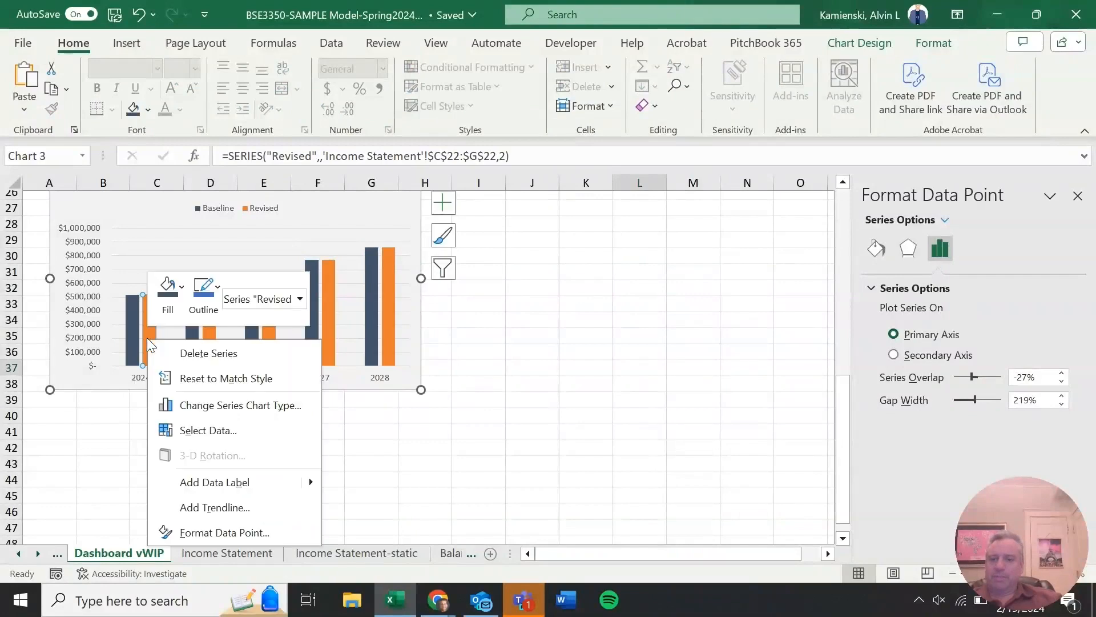
left_click(167, 288)
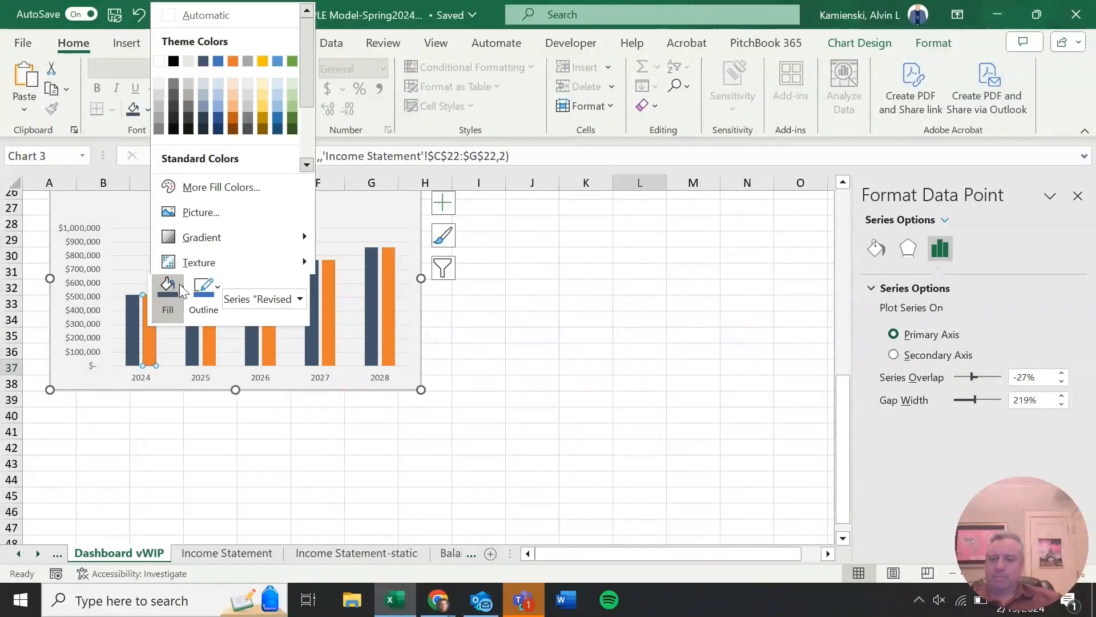
left_click(233, 91)
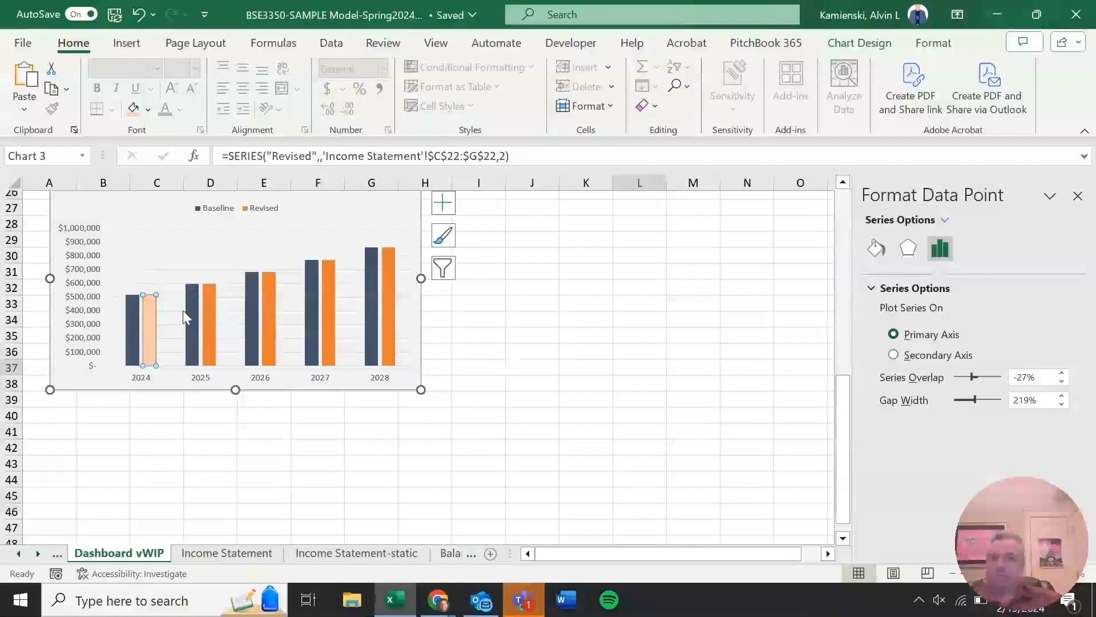
Fill the whole Revised series of the Net Income chart with the light orange theme color, then deselect the chart
left_click(153, 310)
left_click(210, 313)
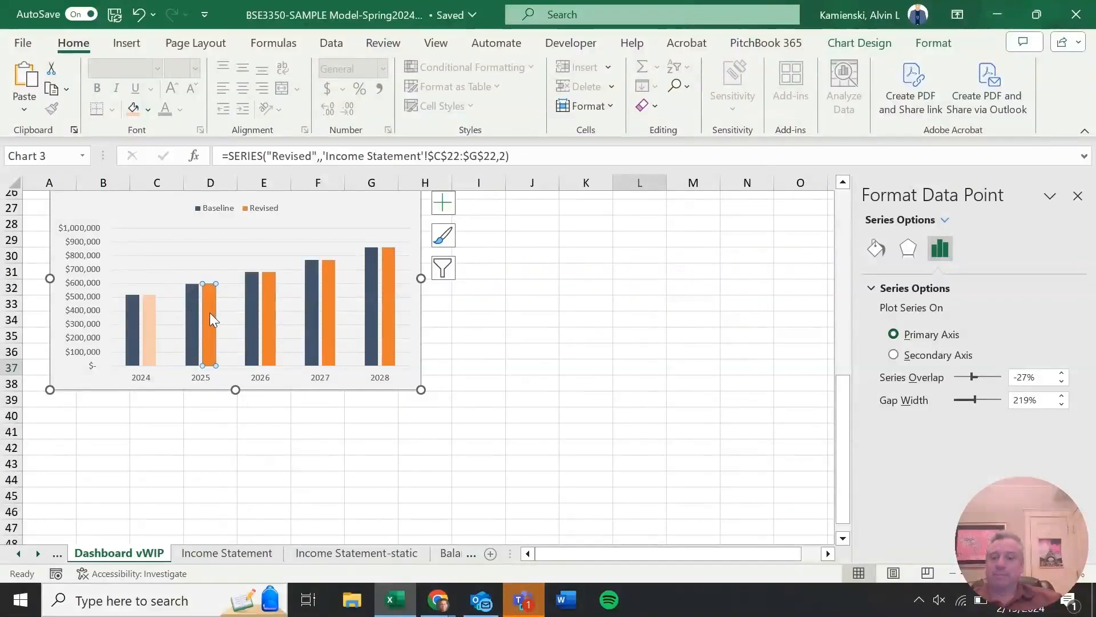
right_click(210, 312)
key("Escape")
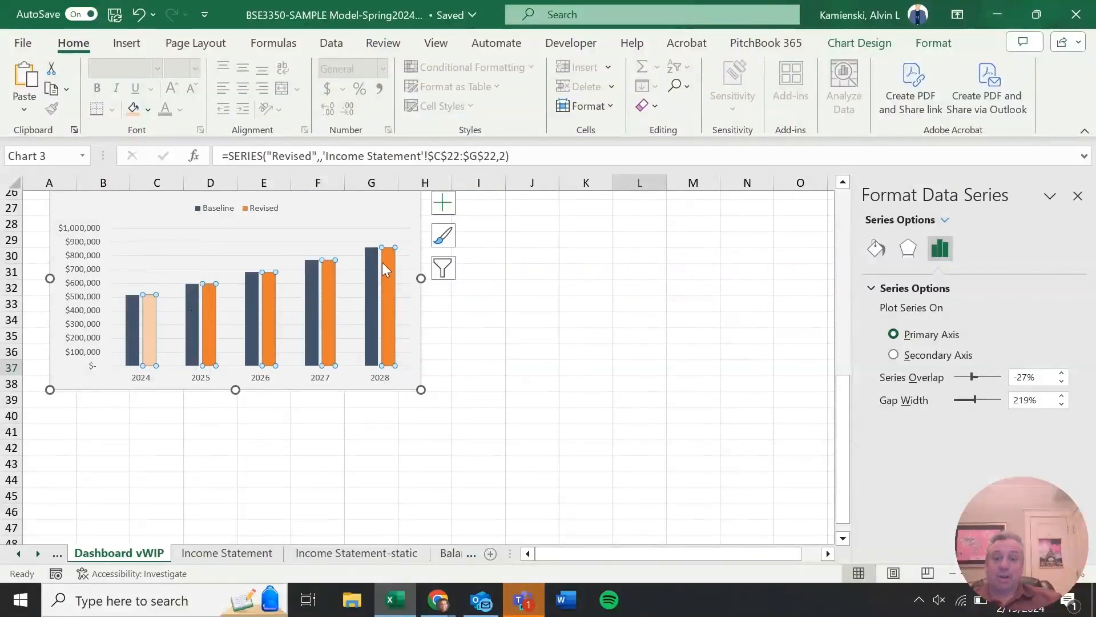
right_click(152, 319)
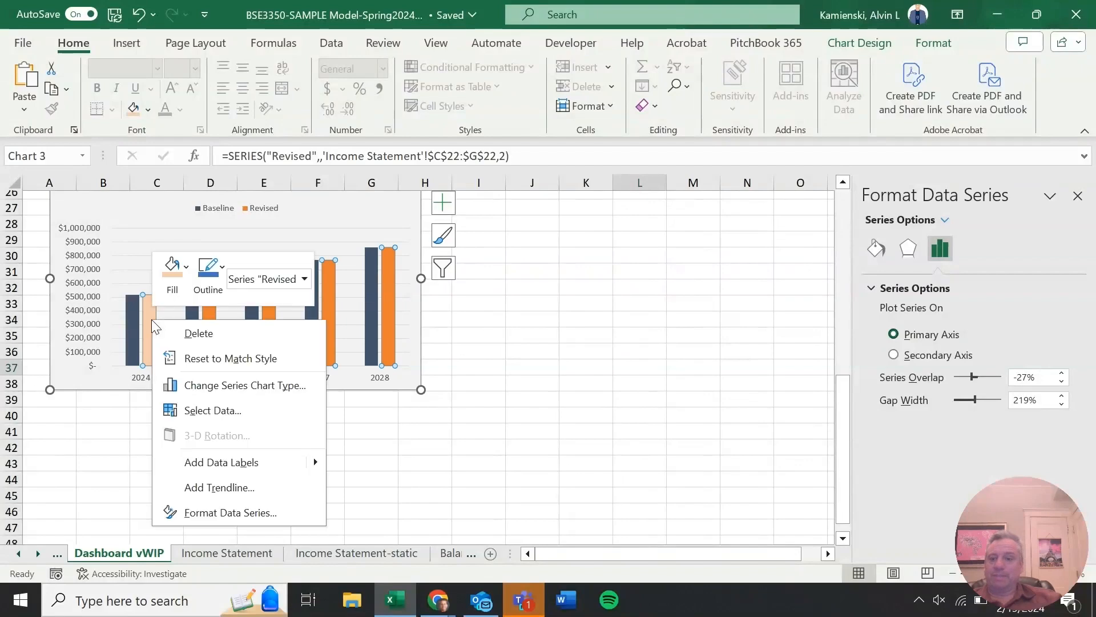
left_click(171, 268)
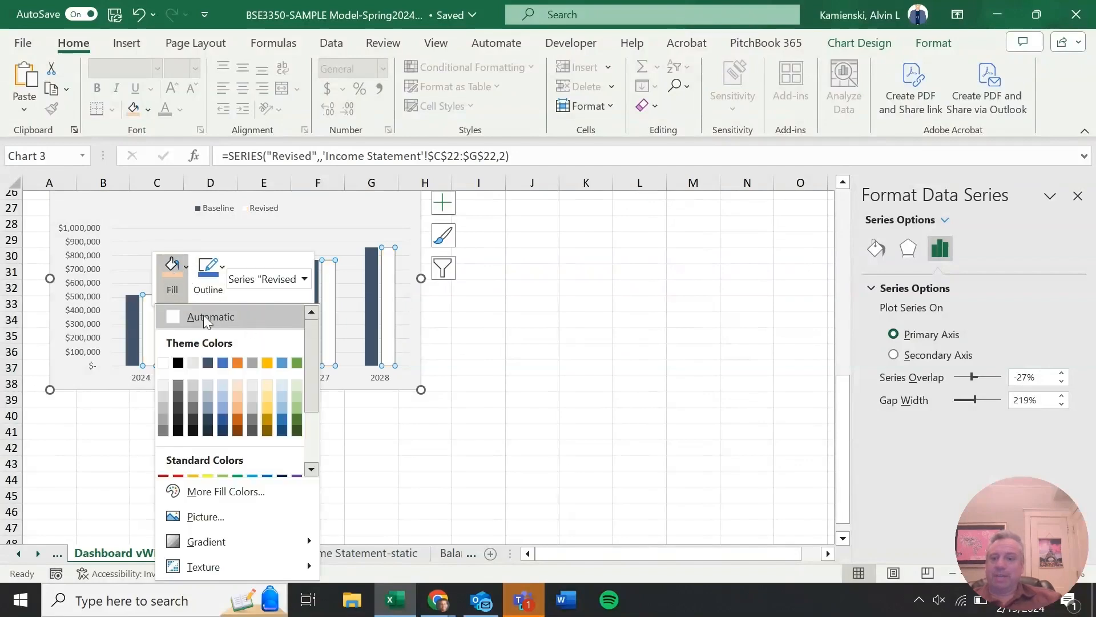
left_click(241, 396)
left_click(563, 509)
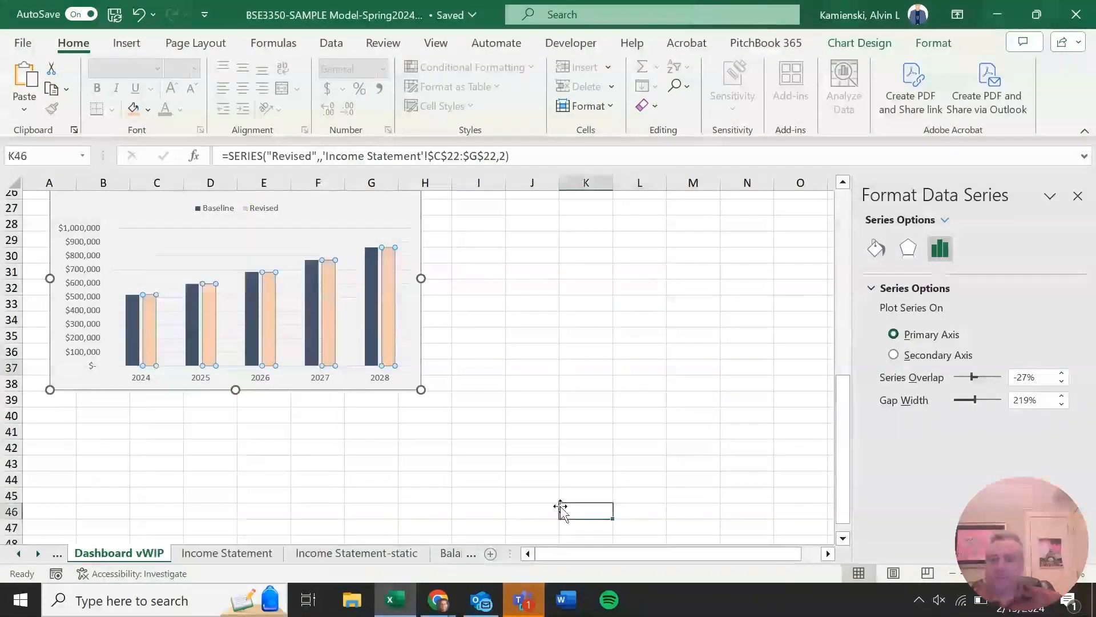
Close the formatting pane and compare the recreated charts with the original Dashboard sheet, including its Cash and Cash Equivalents chart
scroll(268, 294, "up", 2)
scroll(283, 311, "down", 1)
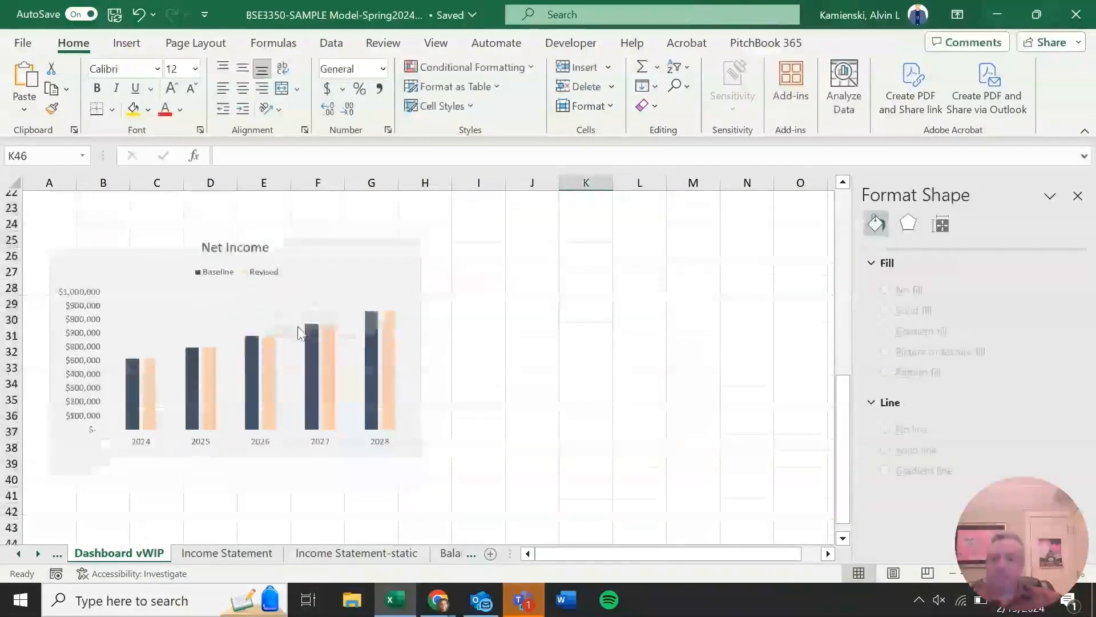
scroll(296, 326, "up", 5)
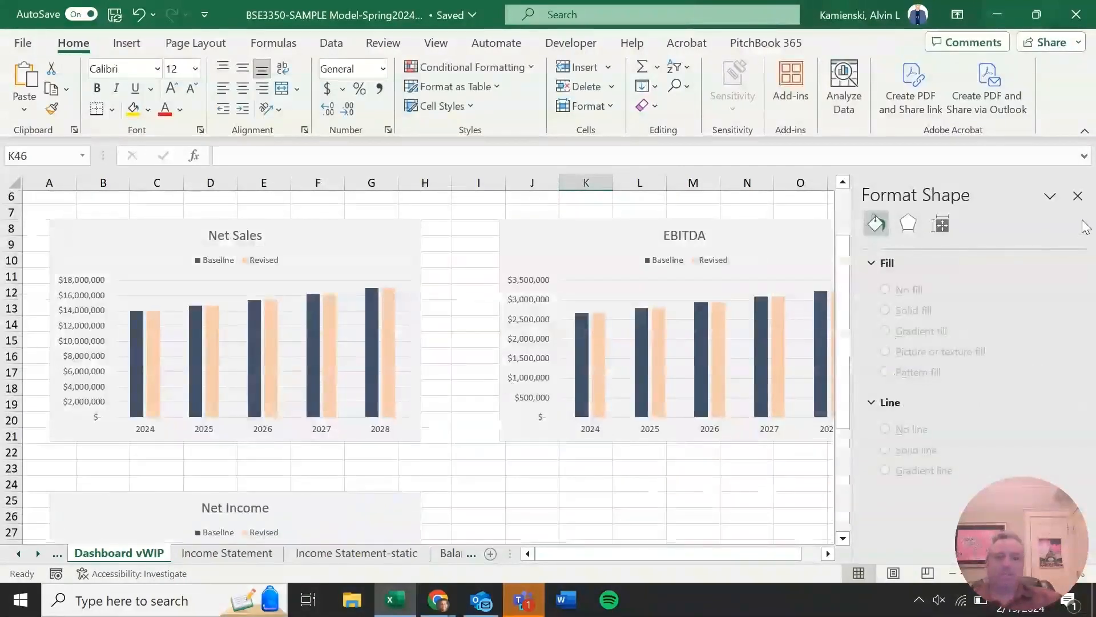
left_click(1078, 196)
scroll(785, 379, "down", 2)
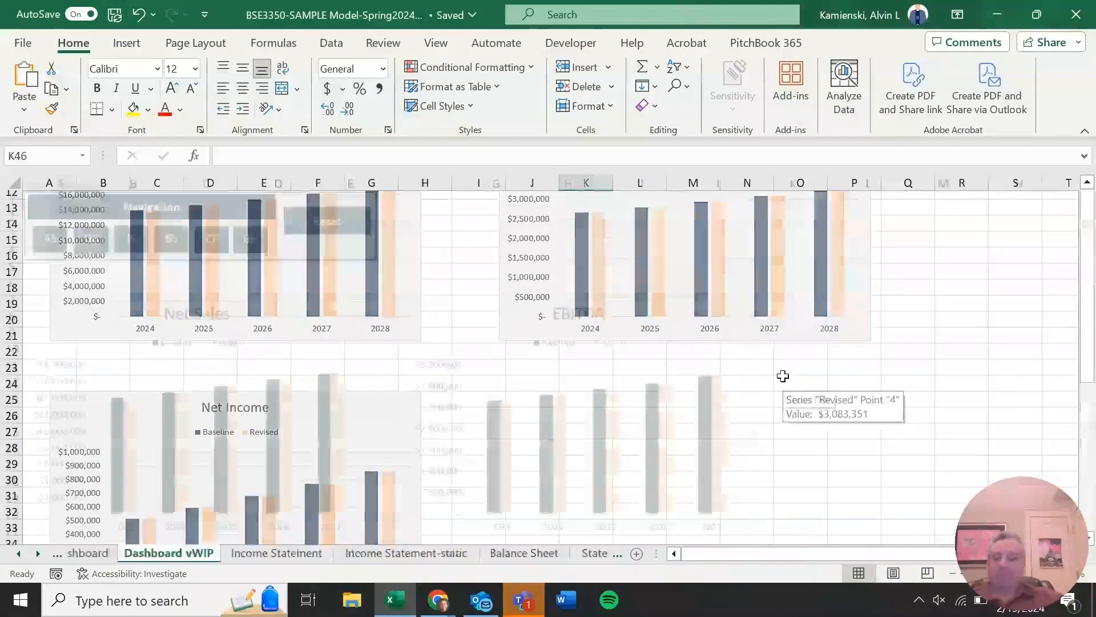
key("ctrl+Page_Up")
scroll(616, 357, "down", 5)
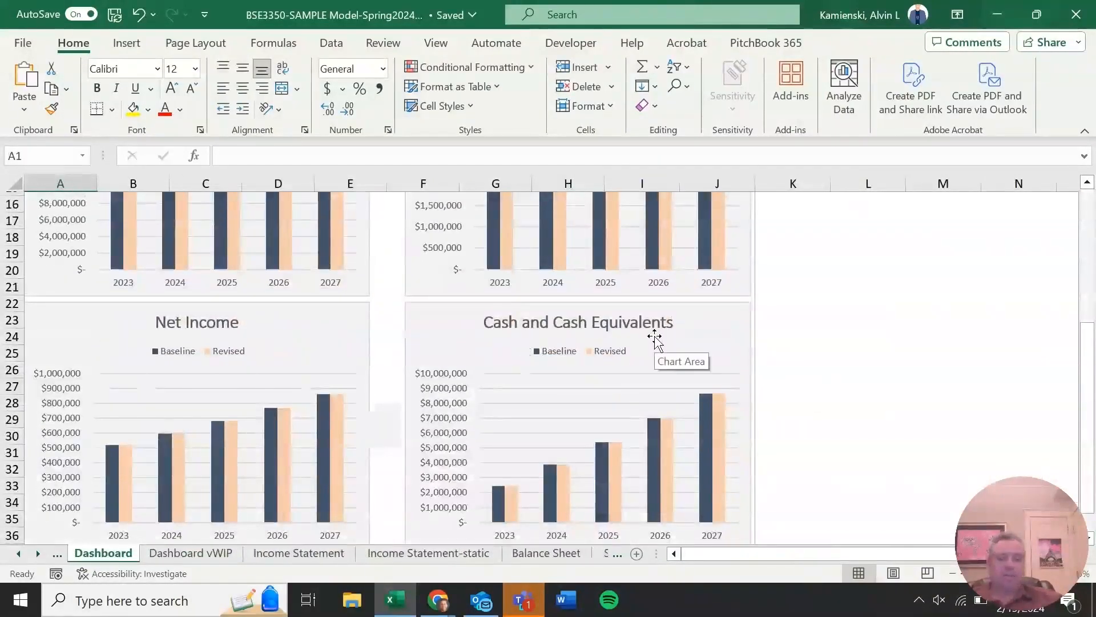
scroll(654, 340, "up", 5)
Create a copy of the Balance Sheet worksheet and place it before the Statement of Cash Flows sheet
key("ctrl+Page_Down")
key("ctrl+Page_Down")
key("ctrl+Page_Down")
key("ctrl+Page_Down")
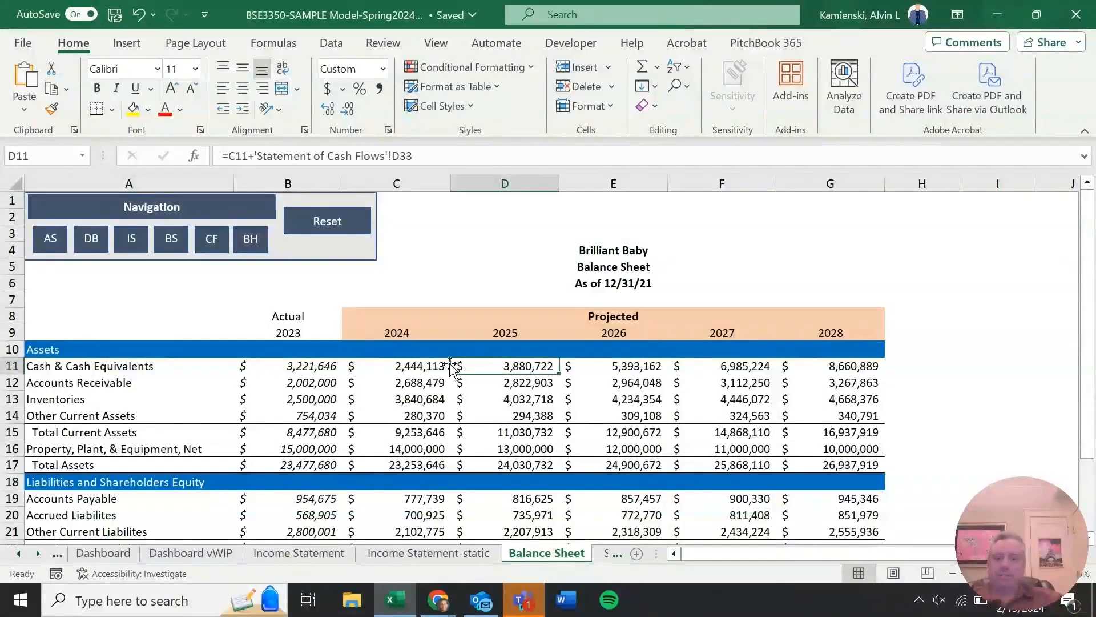
right_click(530, 555)
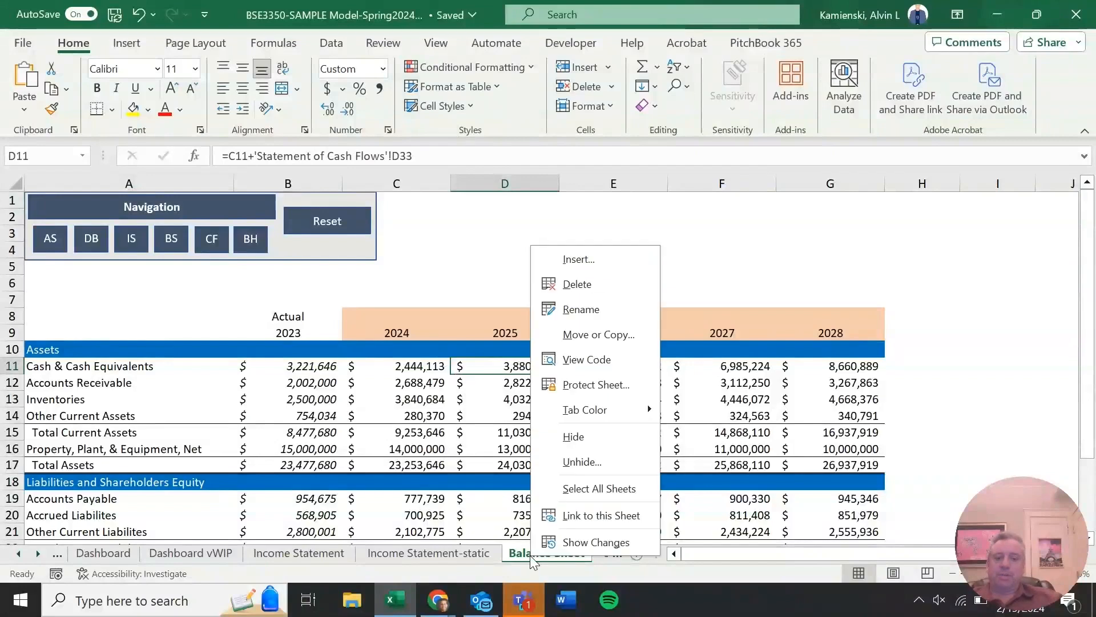
left_click(584, 336)
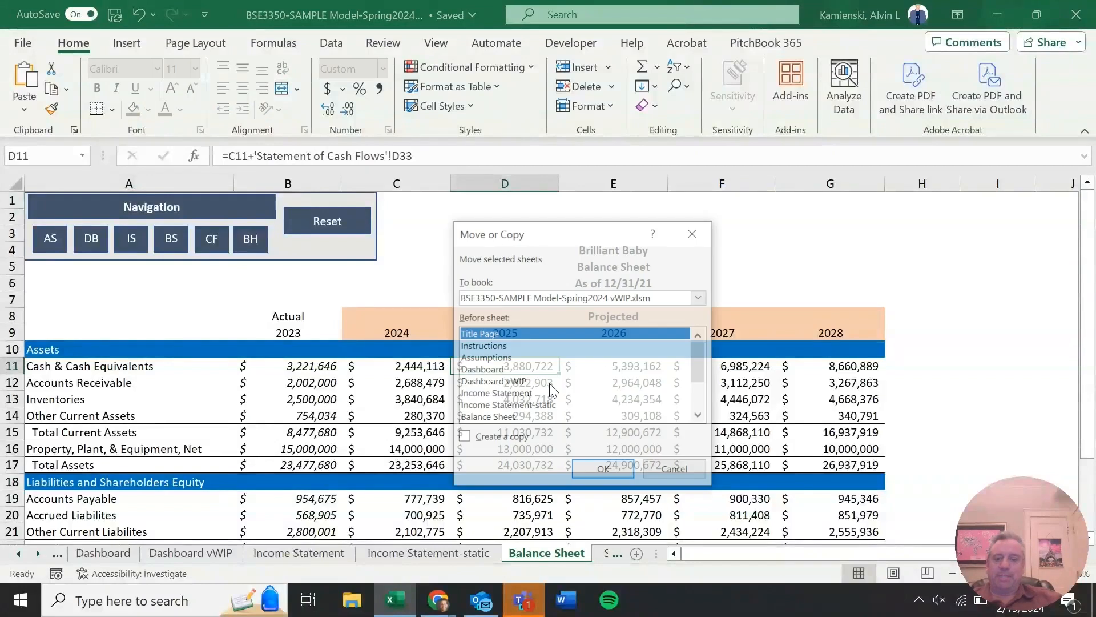
scroll(507, 419, "down", 2)
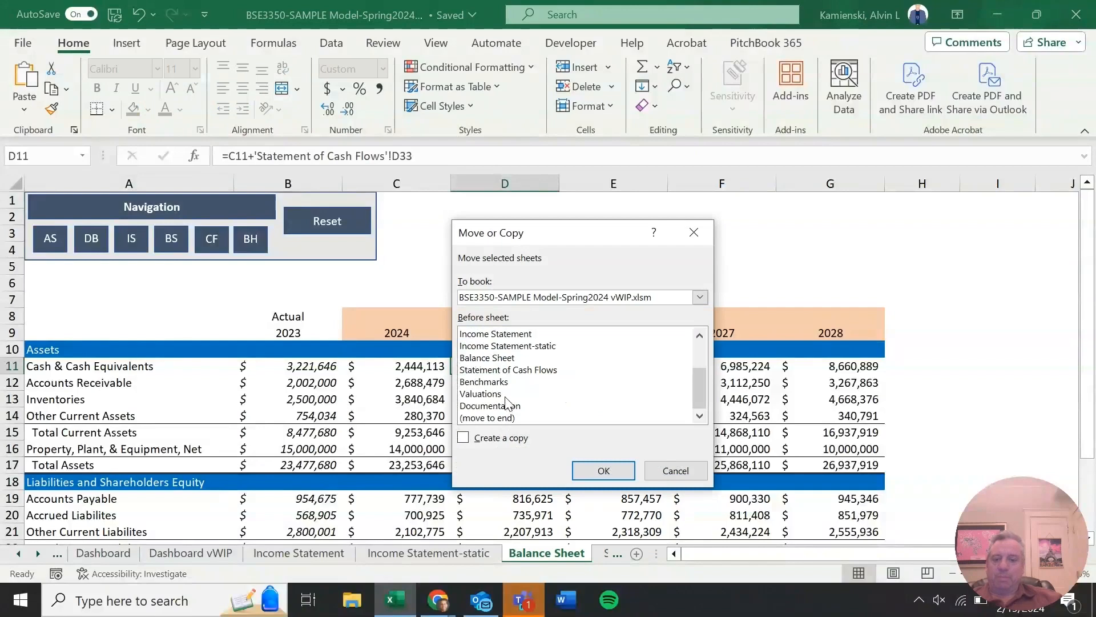
left_click(491, 369)
left_click(487, 440)
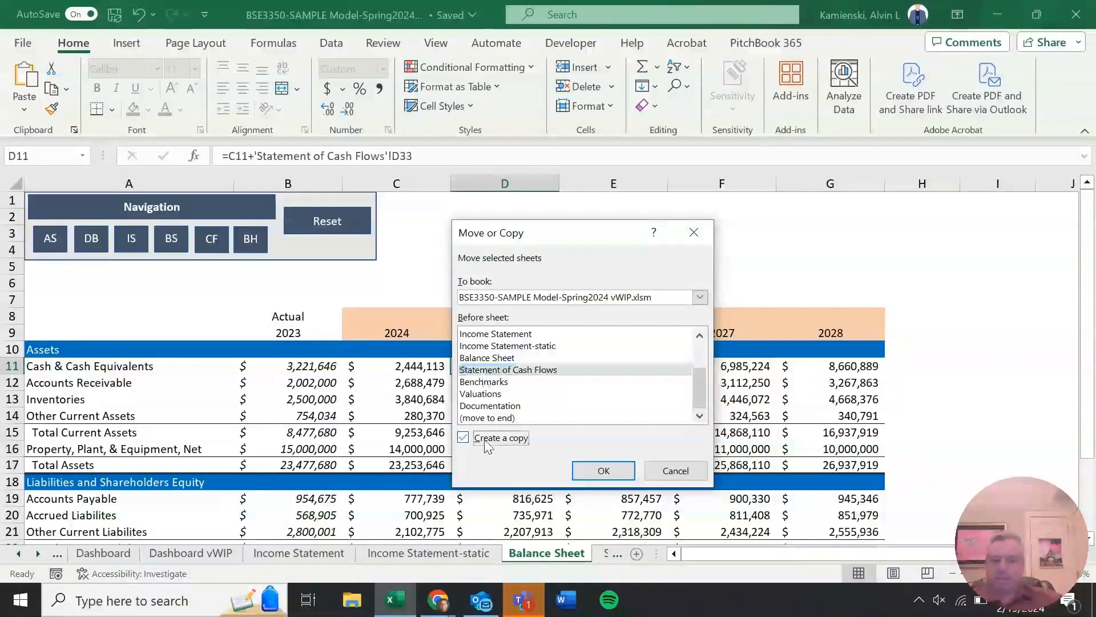
left_click(604, 471)
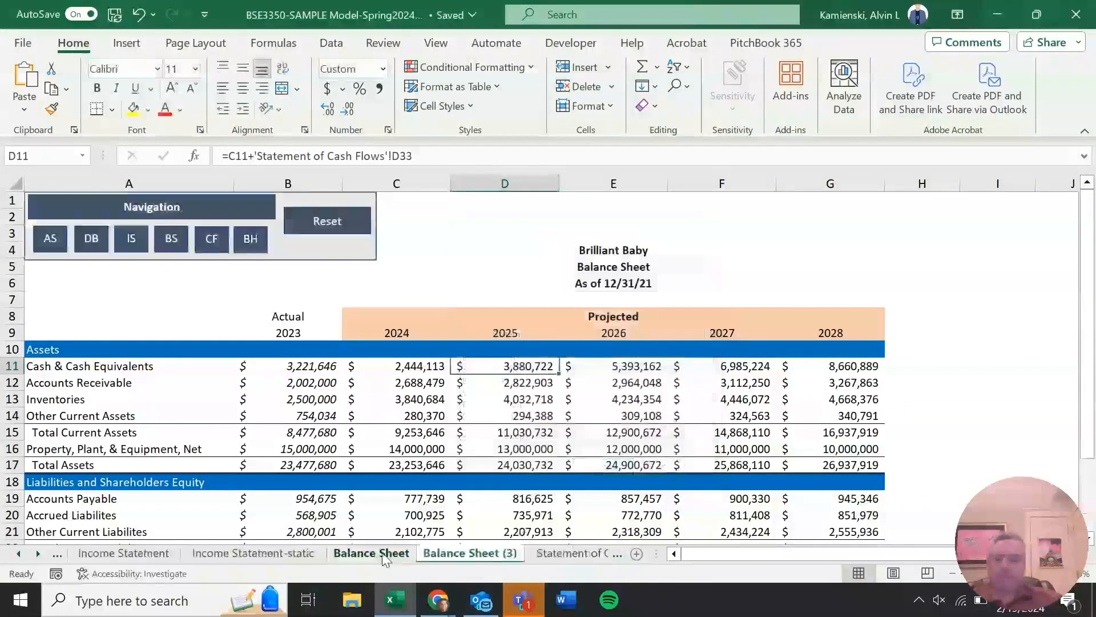
Rename the copied worksheet as Balance Sheet-static
double_click(490, 553)
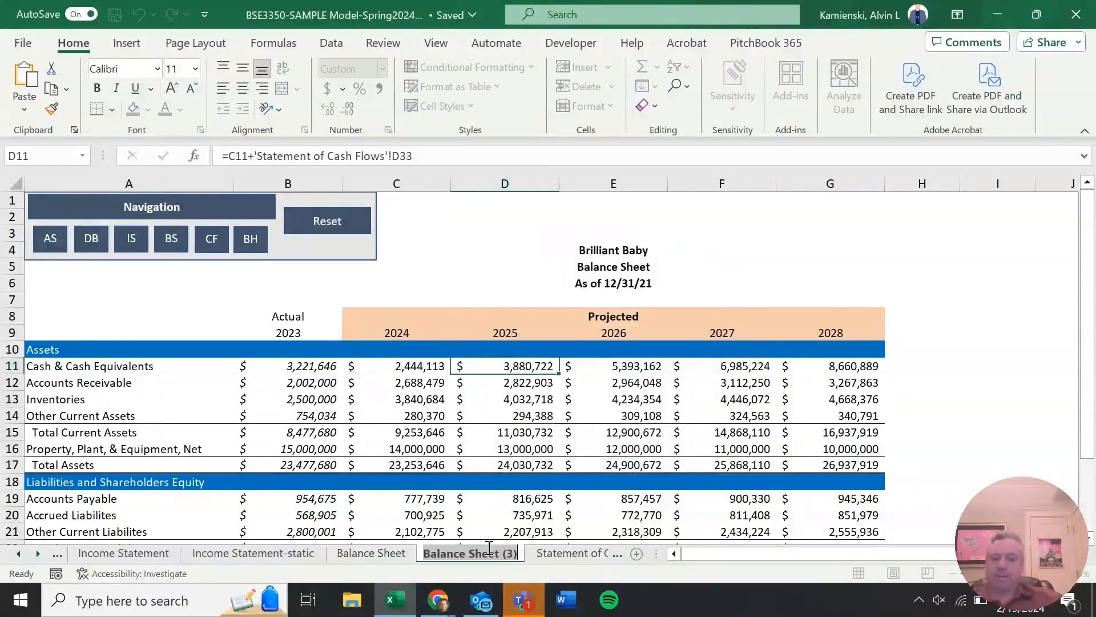
key("End")
key("BackSpace")
key("BackSpace")
key("BackSpace")
key("BackSpace")
type("-s")
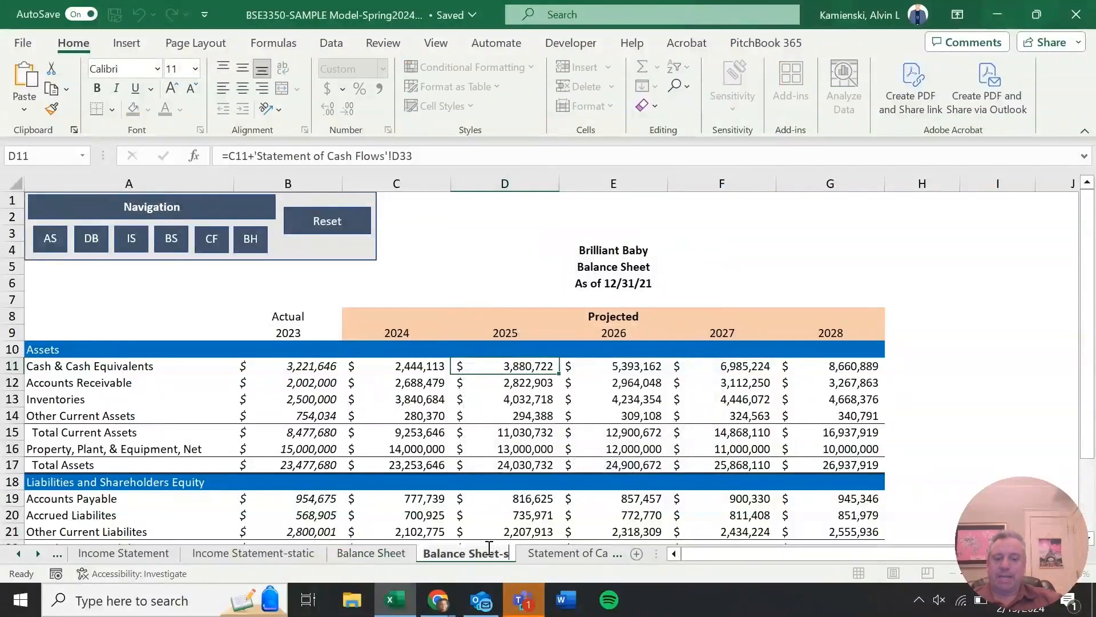
type("tatic")
key("Return")
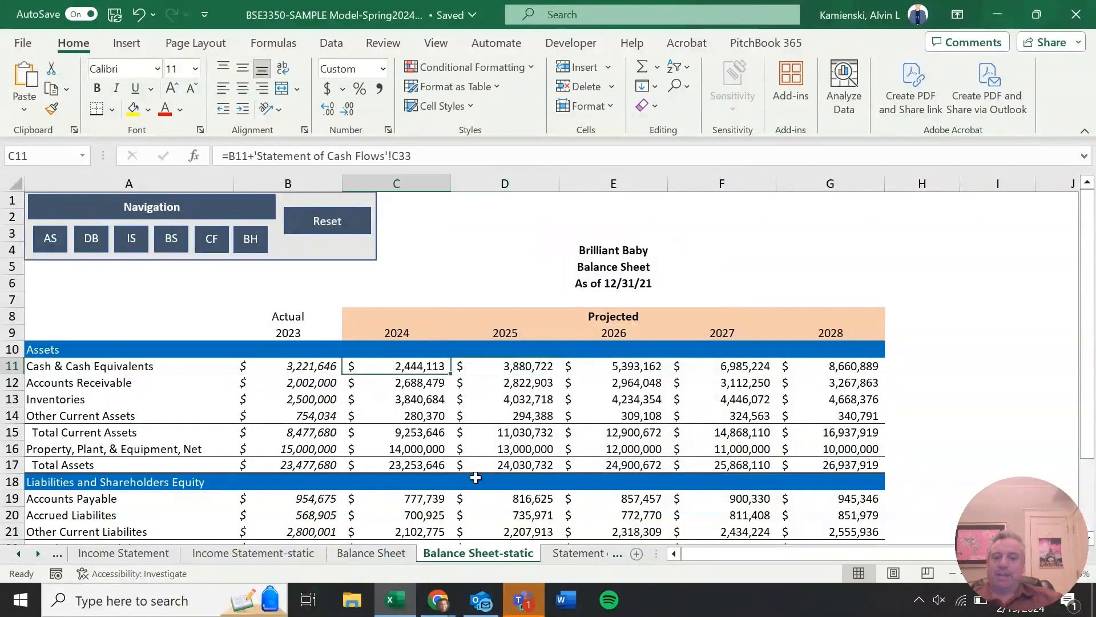
Replace the formulas in B11:G25 of the Balance Sheet-static sheet with their values by copying and pasting values in place
key("Left")
key("shift+Down")
key("shift+Down")
key("shift+Down")
key("shift+Down")
key("shift+Down")
key("shift+Down")
key("shift+Down")
key("shift+Down")
key("shift+Down")
key("shift+Down")
key("shift+Down")
key("shift+Down")
key("shift+Down")
key("shift+Down")
key("shift+Down")
key("shift+Down")
key("shift+Down")
key("shift+Down")
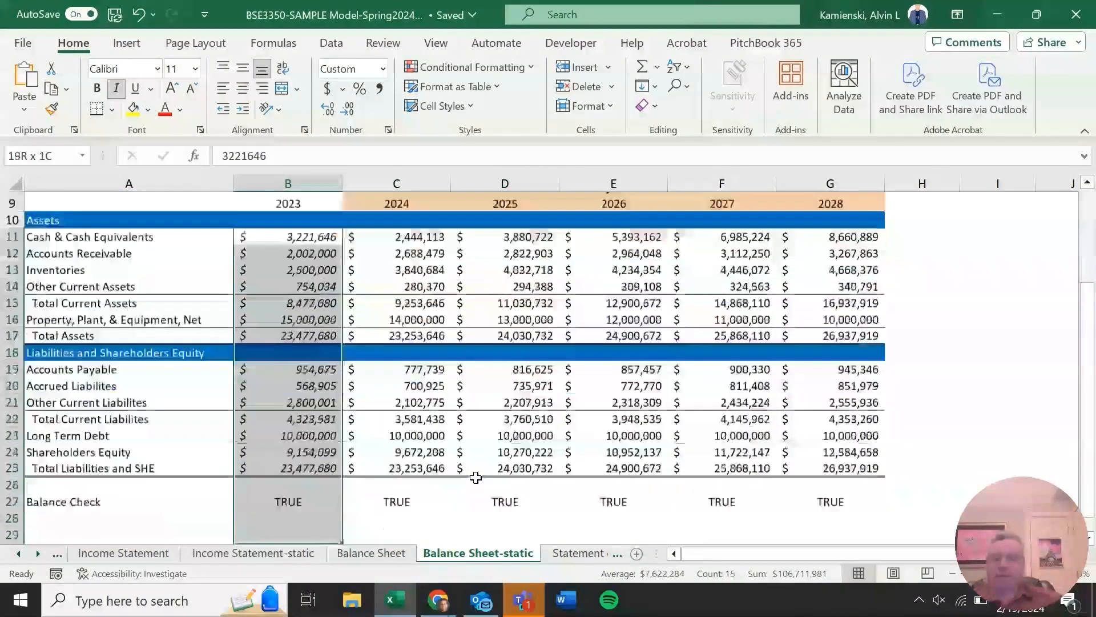
key("shift+Down")
key("shift+Up")
key("shift+Up")
key("shift+Up")
key("shift+Up")
key("shift+Up")
key("shift+Right")
key("shift+Right")
key("shift+Right")
key("shift+Right")
key("shift+Right")
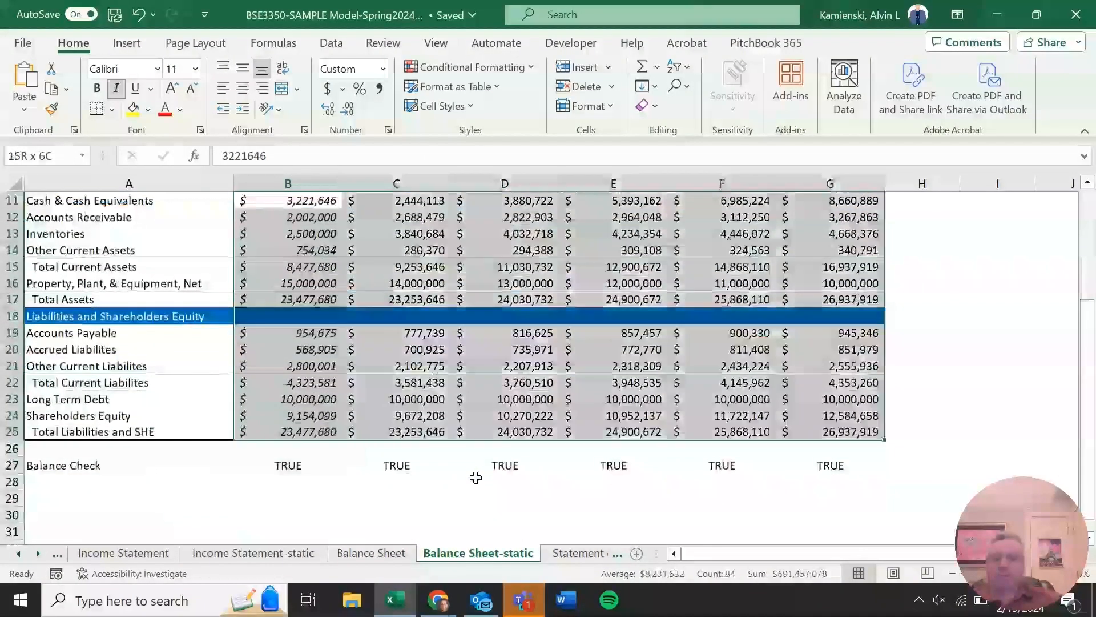
key("ctrl+c")
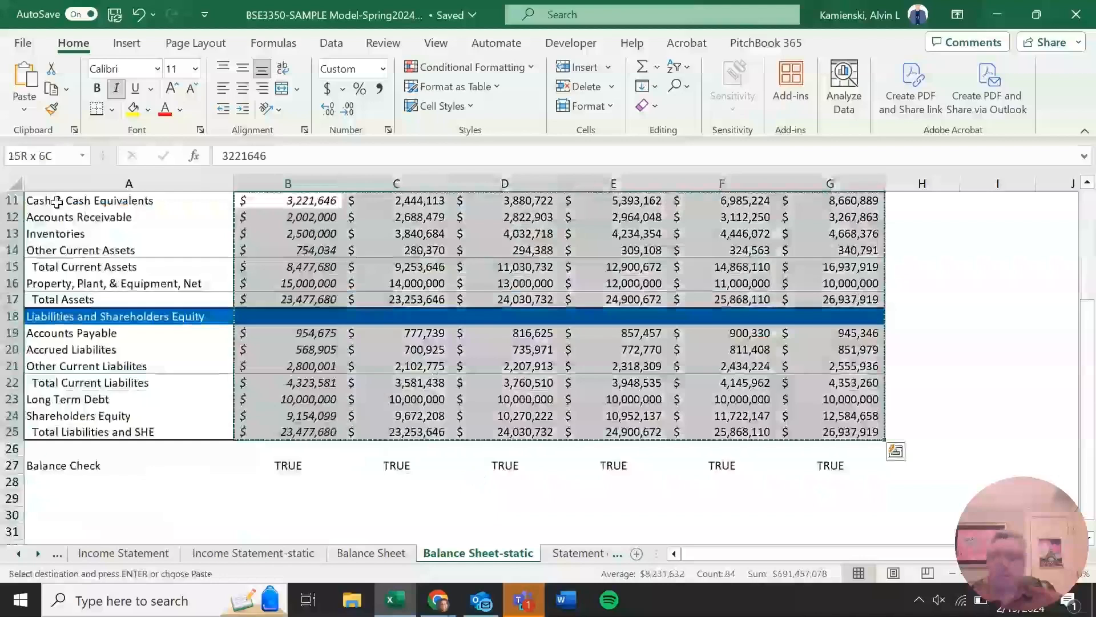
left_click(25, 111)
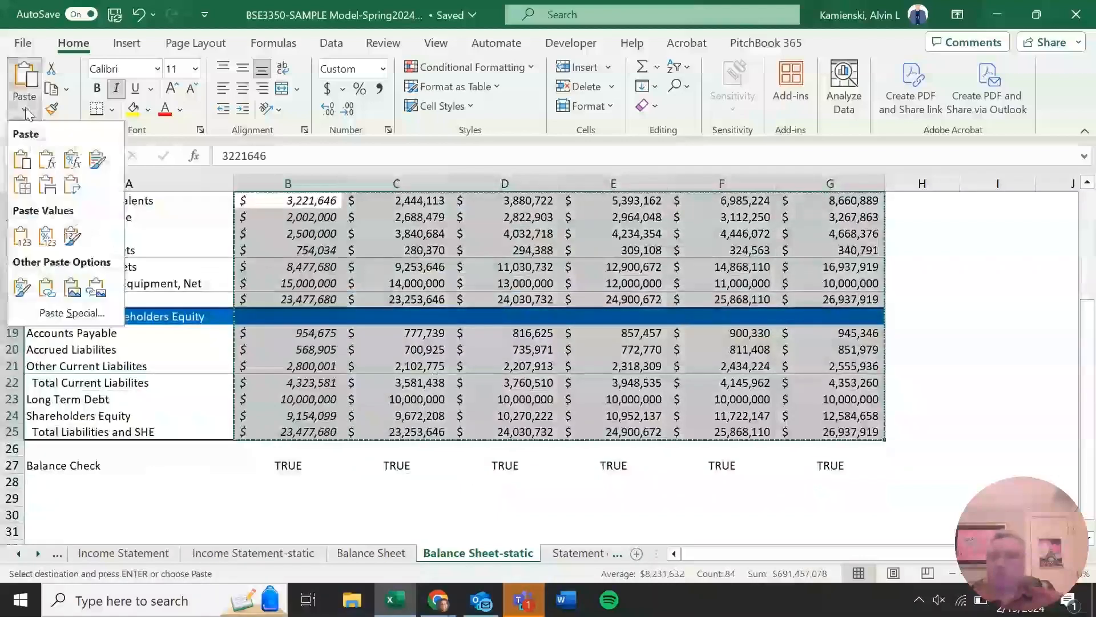
left_click(20, 234)
Check several projected asset cells on the Balance Sheet-static sheet for hardcoded values instead of formulas
left_click(371, 283)
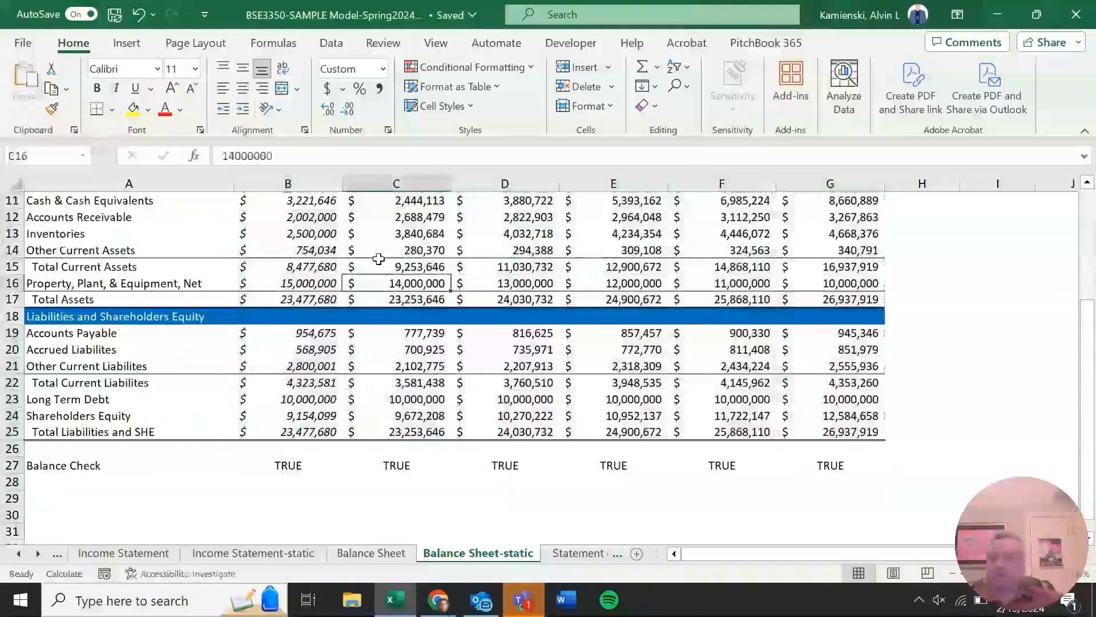
key("Up")
key("Up")
key("Up")
key("Up")
key("Up")
scroll(378, 259, "up", 1)
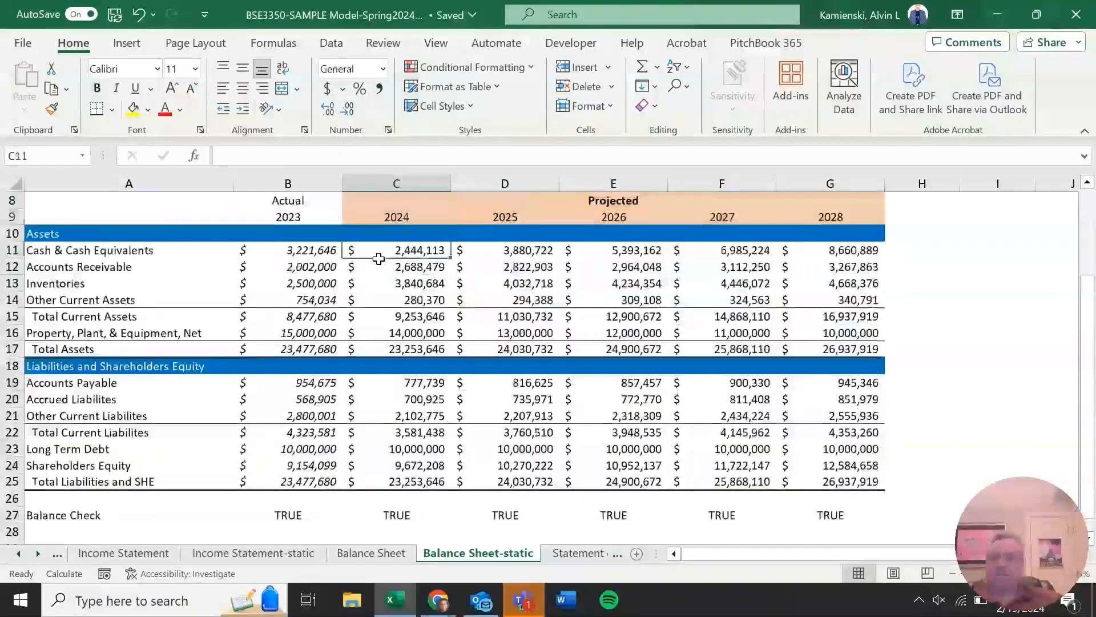
key("Down")
key("Right")
key("Right")
key("Right")
key("Left")
key("Left")
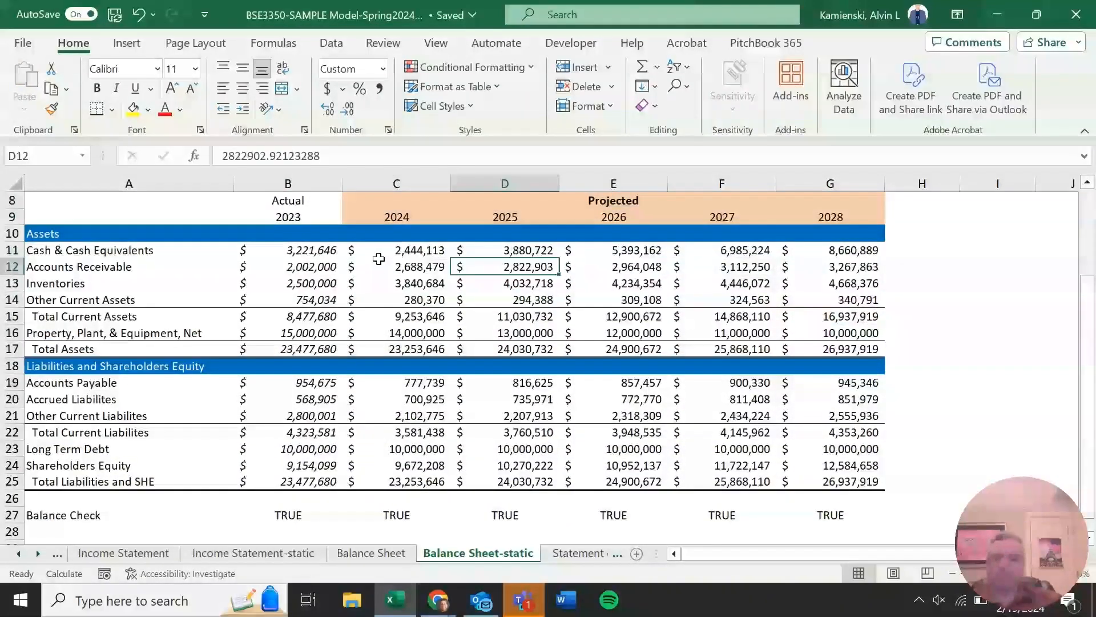
Duplicate the Net Income chart on the Dashboard vWIP sheet, placing the copy at cell J25 beneath the EBITDA chart
key("ctrl+Page_Up")
key("ctrl+Page_Up")
key("ctrl+Page_Up")
key("ctrl+Page_Up")
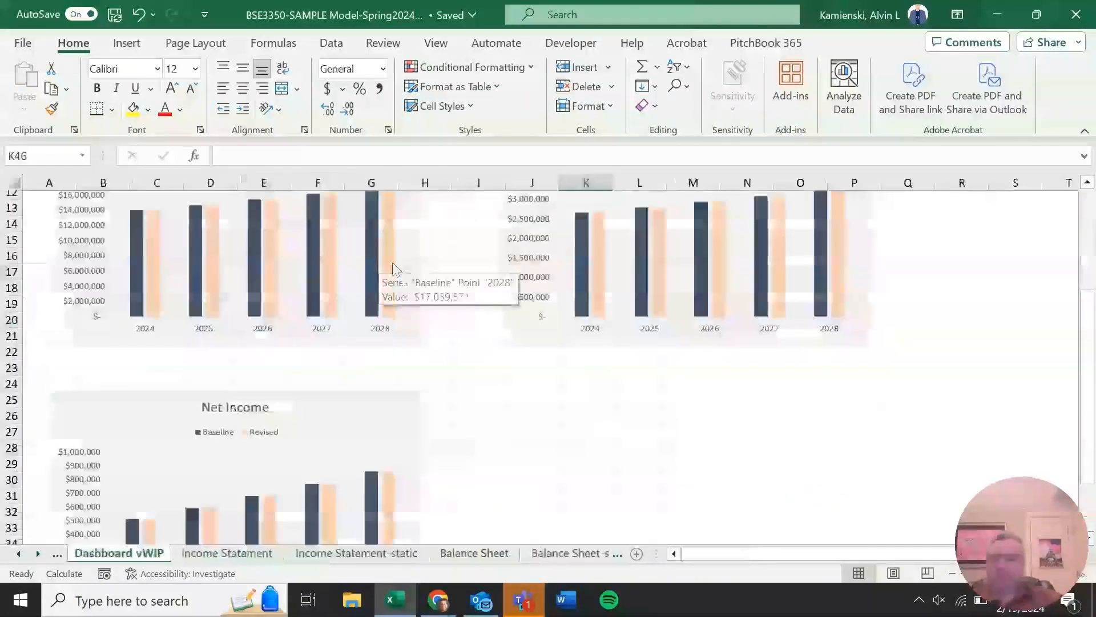
left_click(420, 402)
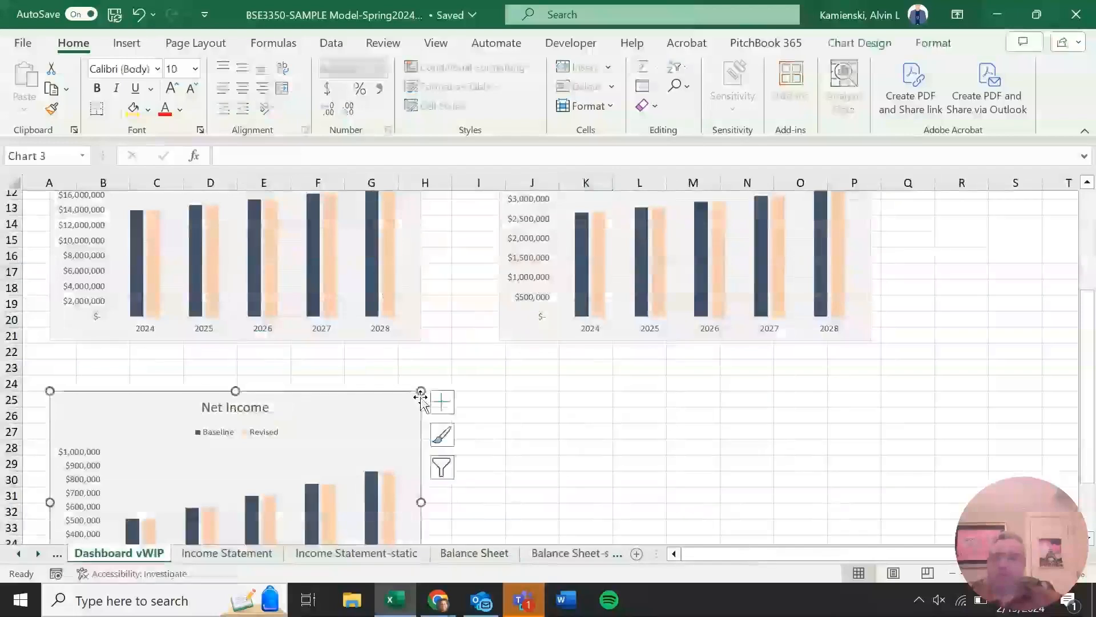
left_click(549, 399)
key("ctrl+v")
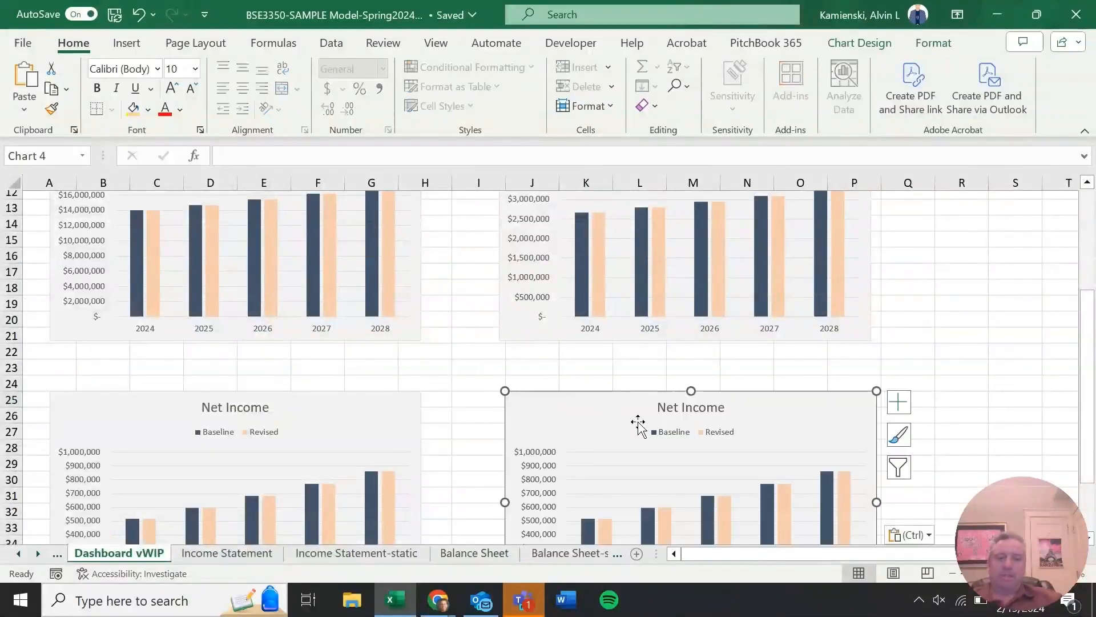
Retitle the copied Net Income chart at J25 as Cash and Cash Equivalents
double_click(699, 408)
type("C")
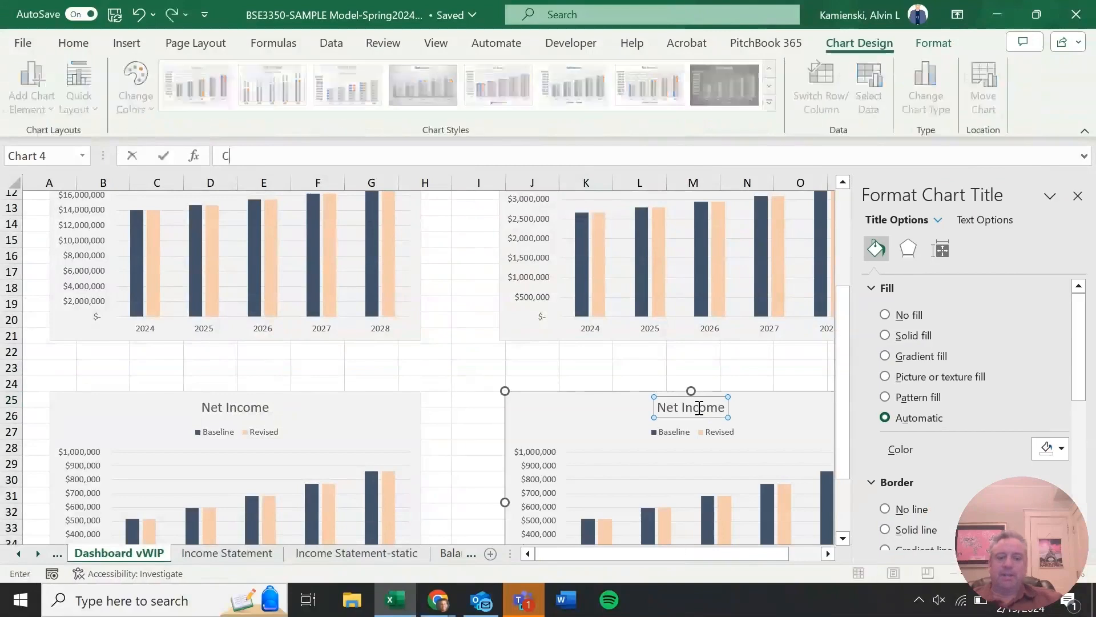
type("ash and ")
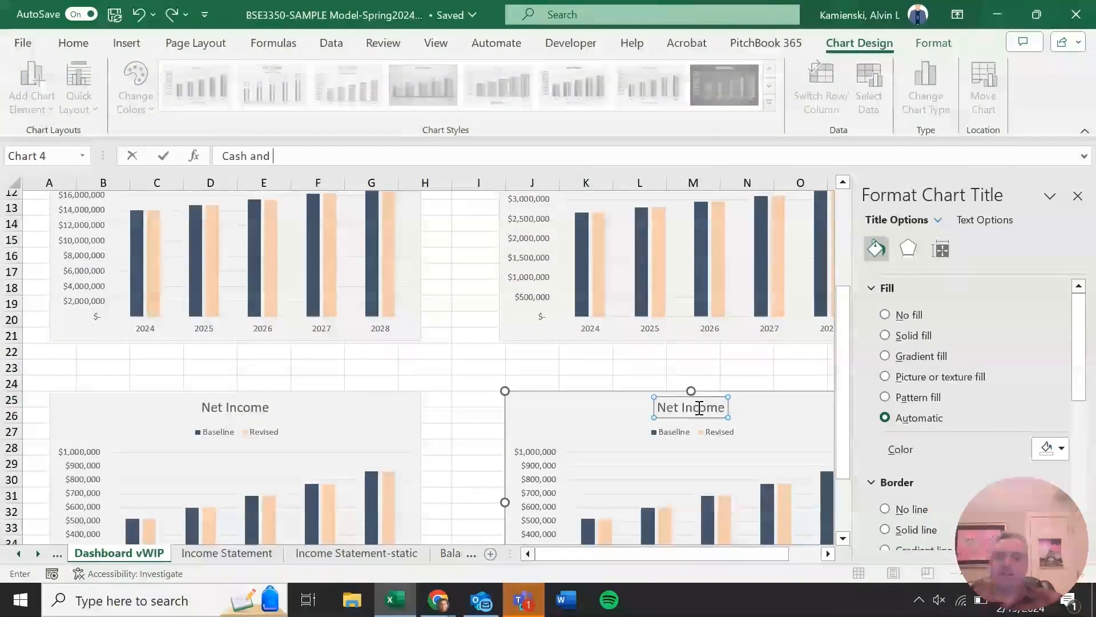
type("Cash Equi")
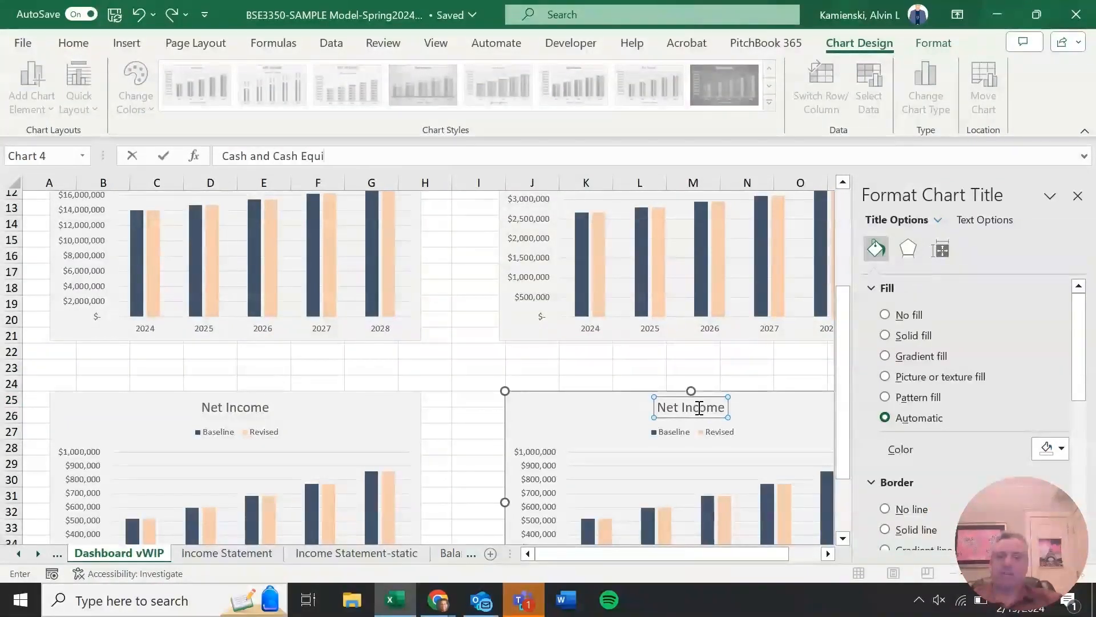
type("valents")
key("Return")
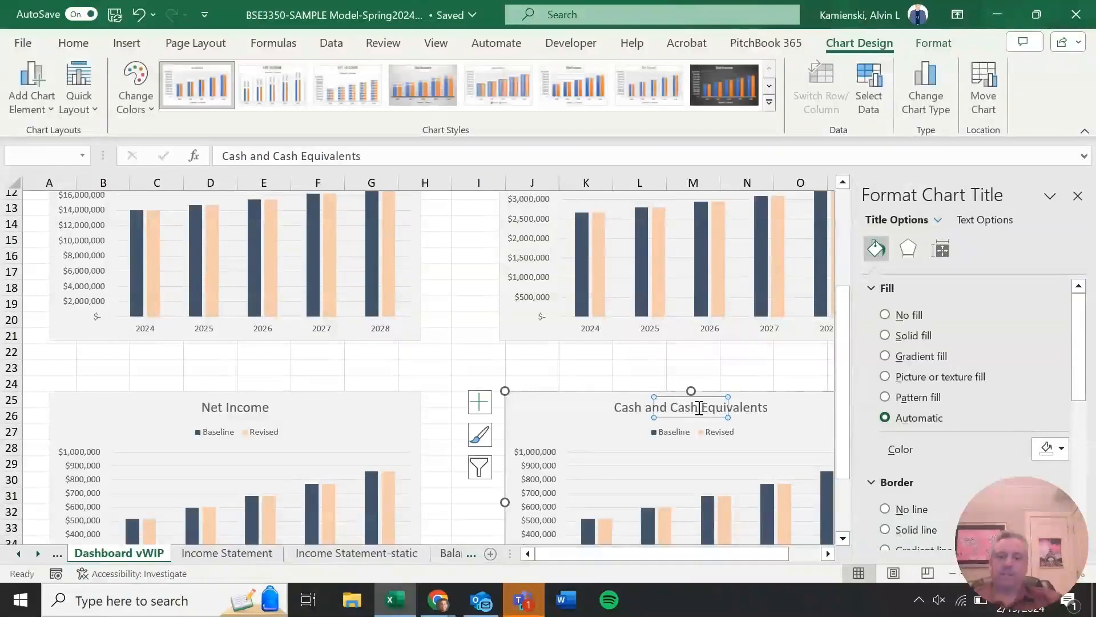
Open the data source selection for the Cash and Cash Equivalents chart
scroll(671, 452, "down", 1)
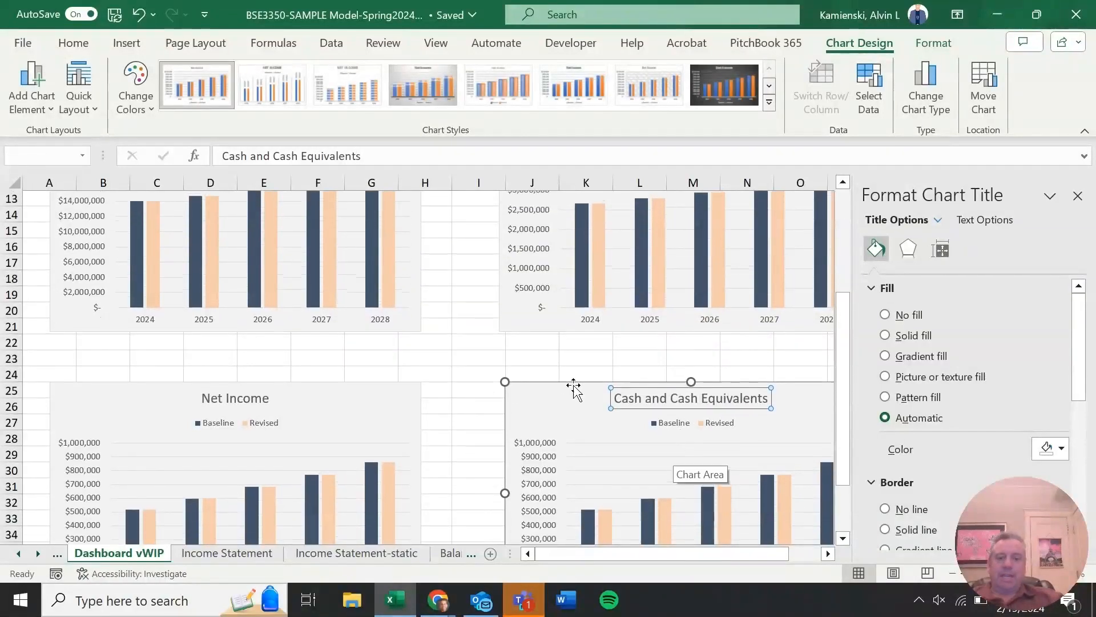
left_click(680, 457)
left_click(875, 109)
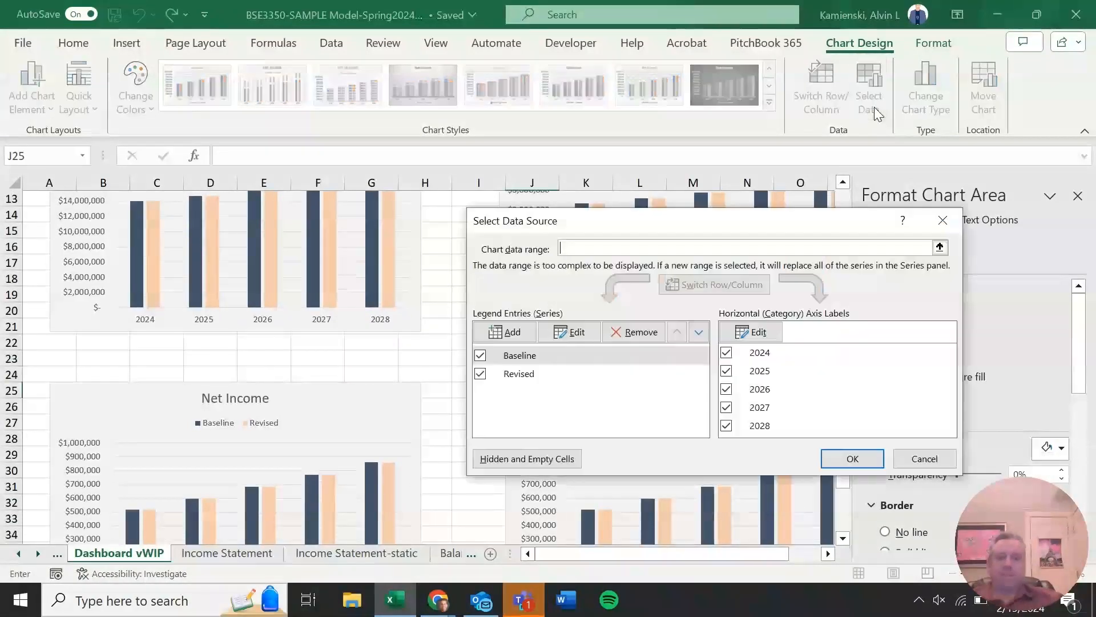
Try to set the Baseline series values to the 2024–2028 cash row, C11:G11, on the Balance Sheet-static sheet
left_click(552, 355)
left_click(559, 334)
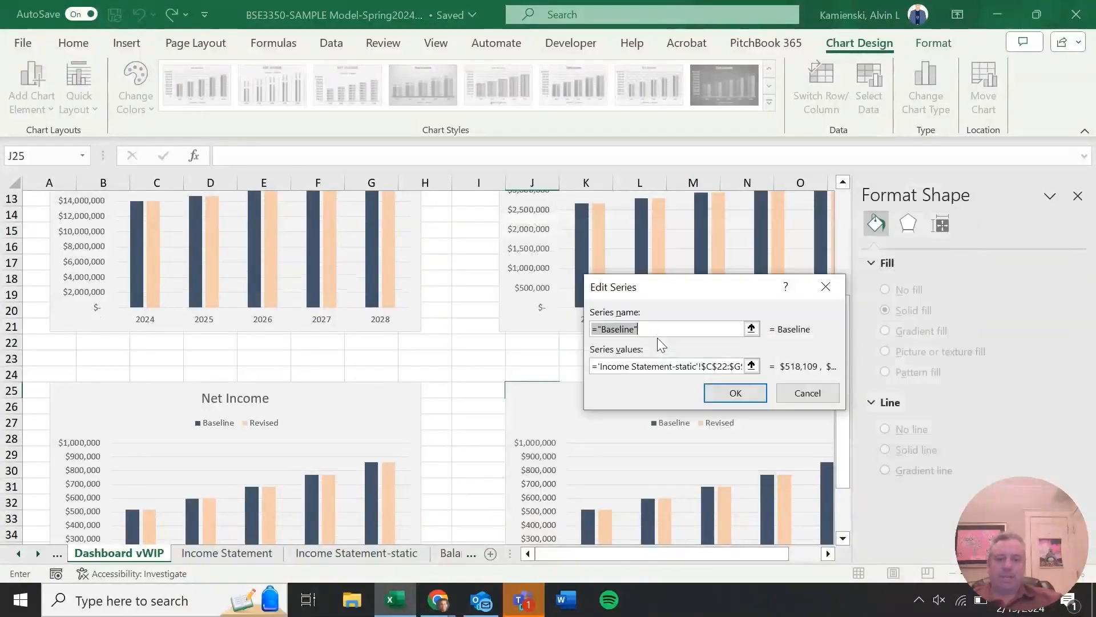
left_click(656, 366)
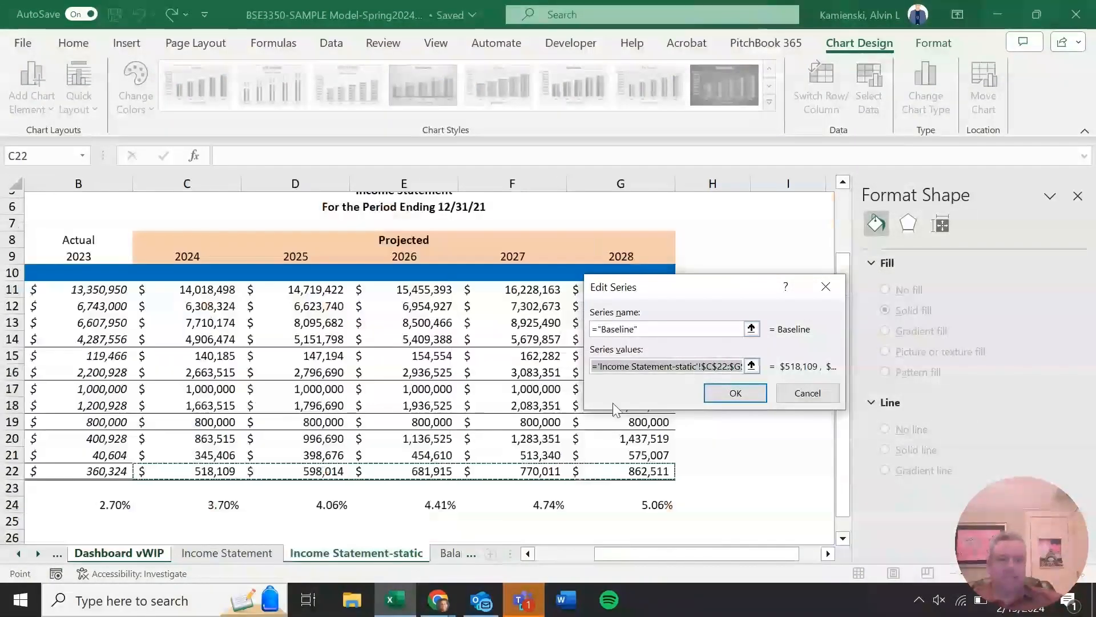
key("ctrl+Page_Down")
key("ctrl+Page_Down")
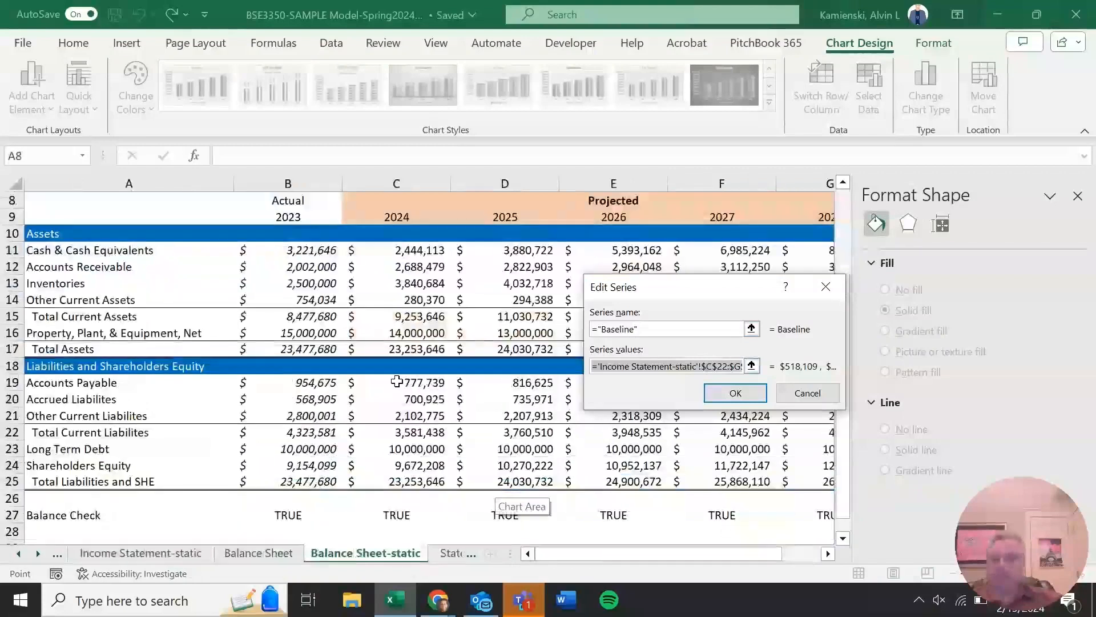
left_click(403, 254)
key("Caps_Lock")
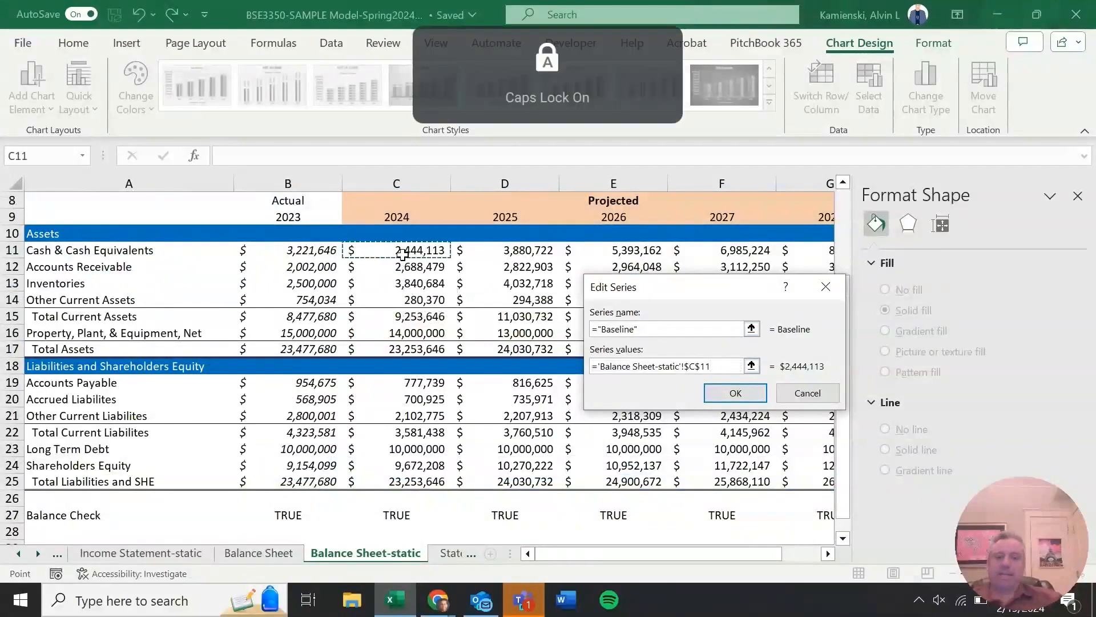
key("Caps_Lock")
key("shift+Right")
key("shift+Right")
key("shift+Right")
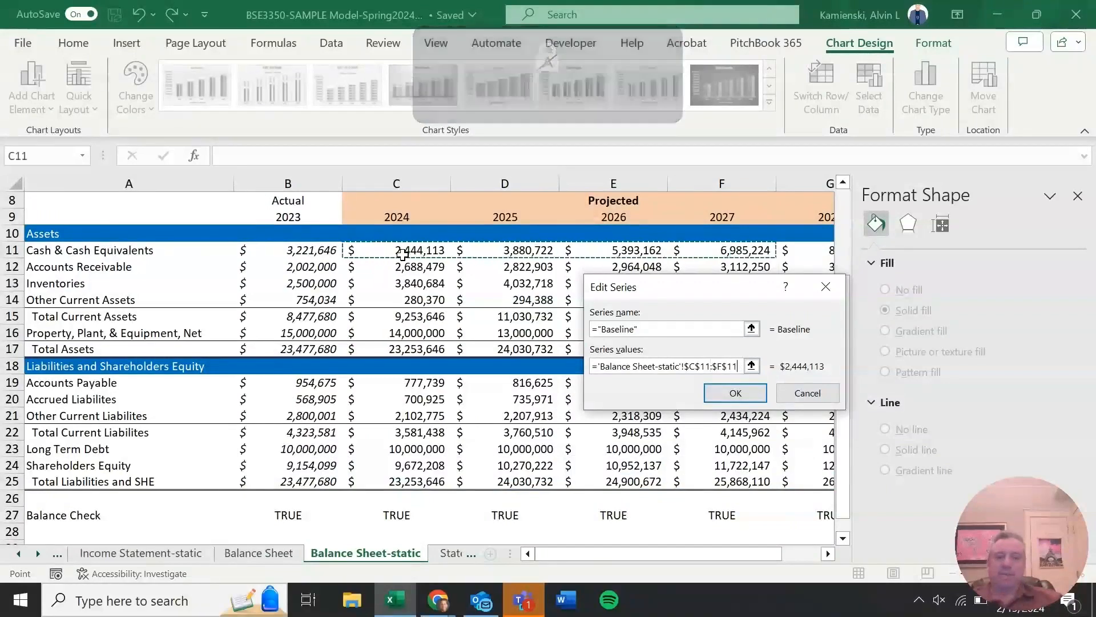
key("Tab")
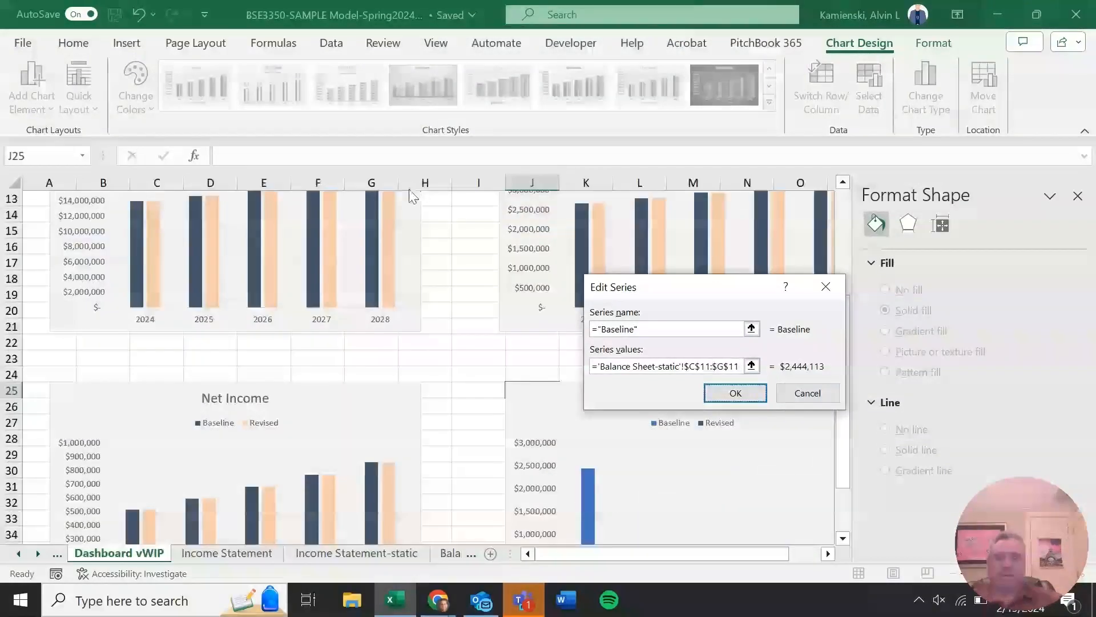
left_click(736, 392)
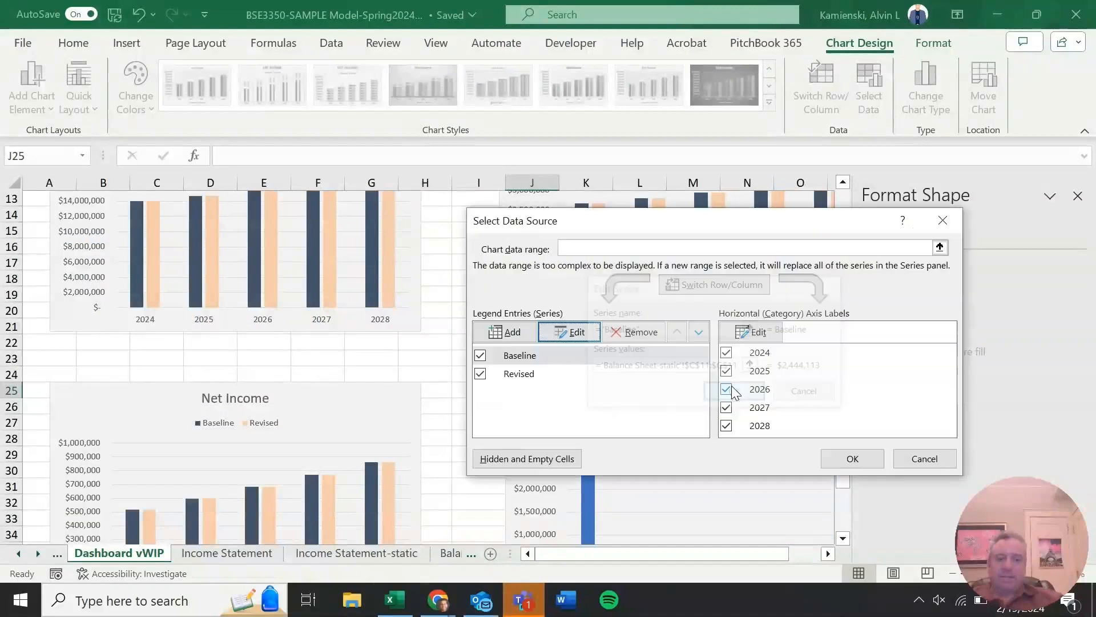
Set the Baseline series values to ='Balance Sheet-static'!$C$11:$G$11
left_click(581, 359)
left_click(570, 332)
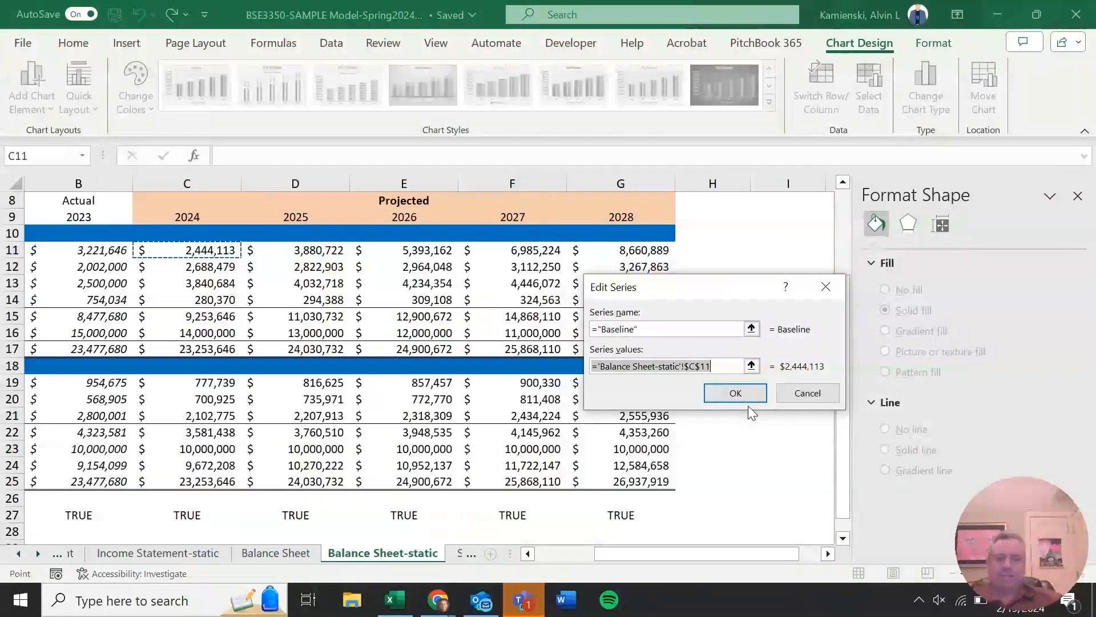
left_click(209, 244)
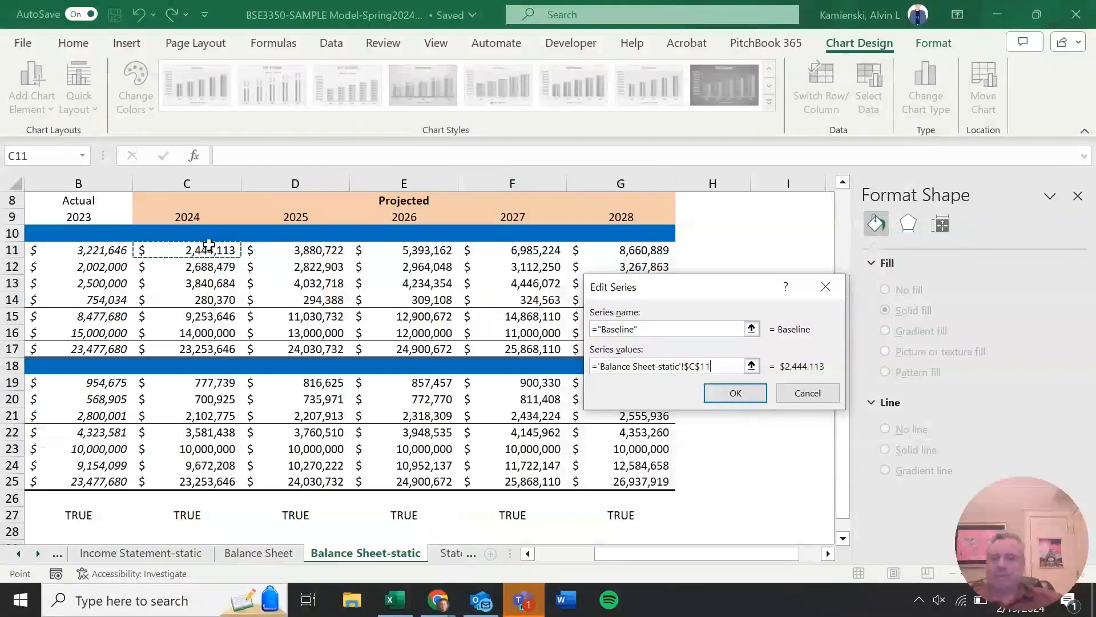
left_click_drag(209, 245, 622, 250)
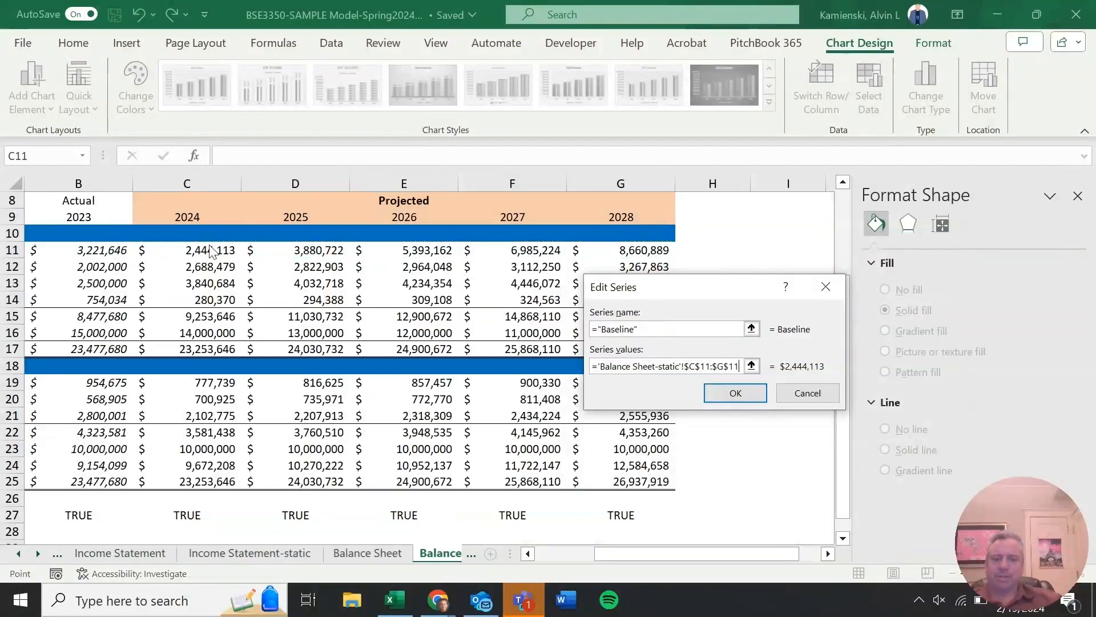
left_click(736, 393)
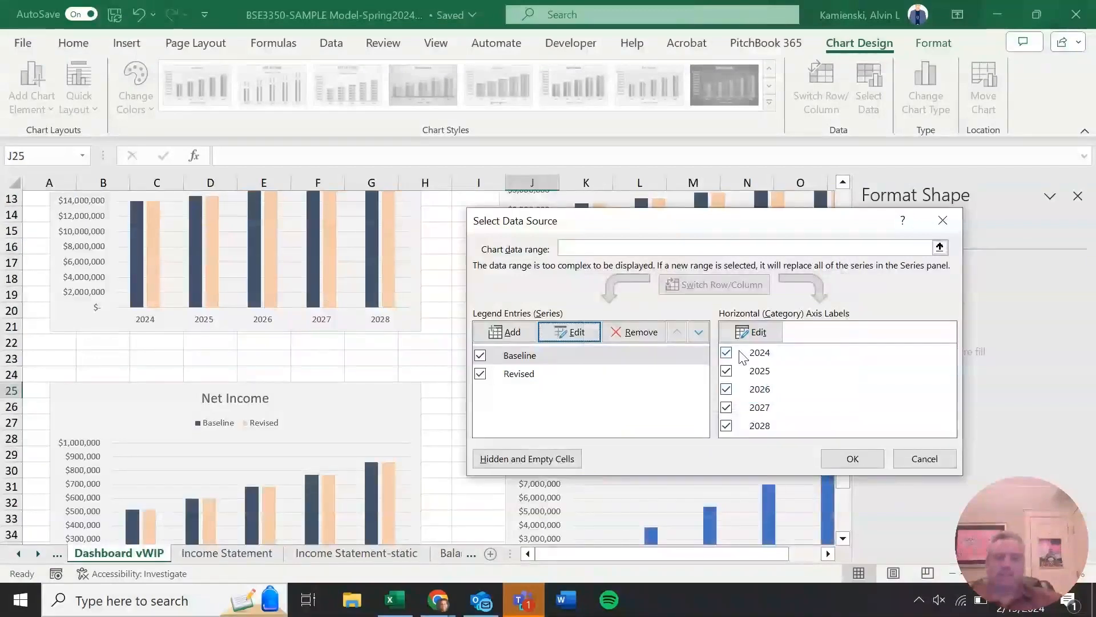
Set the Revised series values to ='Balance Sheet'!$C$11:$G$11 and apply the new data source to the chart
left_click(557, 372)
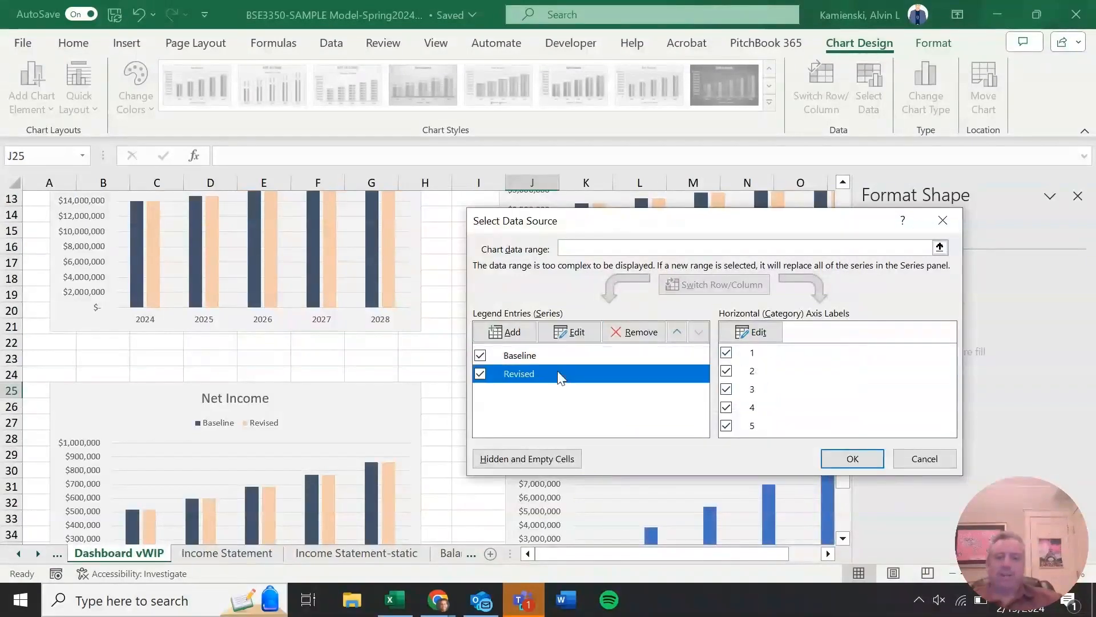
left_click(575, 341)
left_click(670, 370)
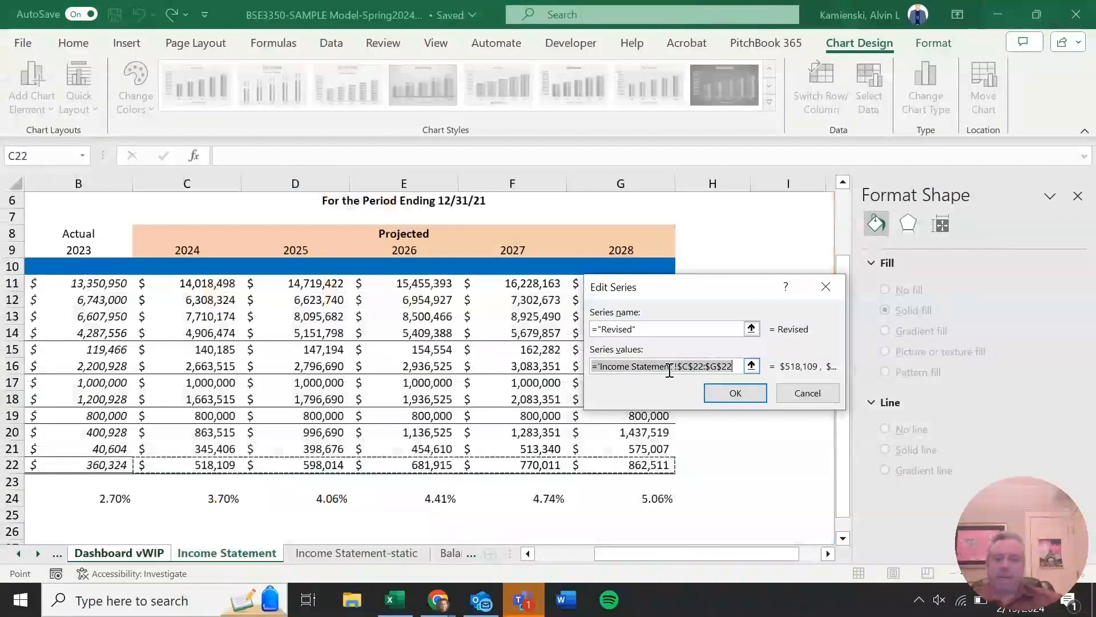
left_click(438, 552)
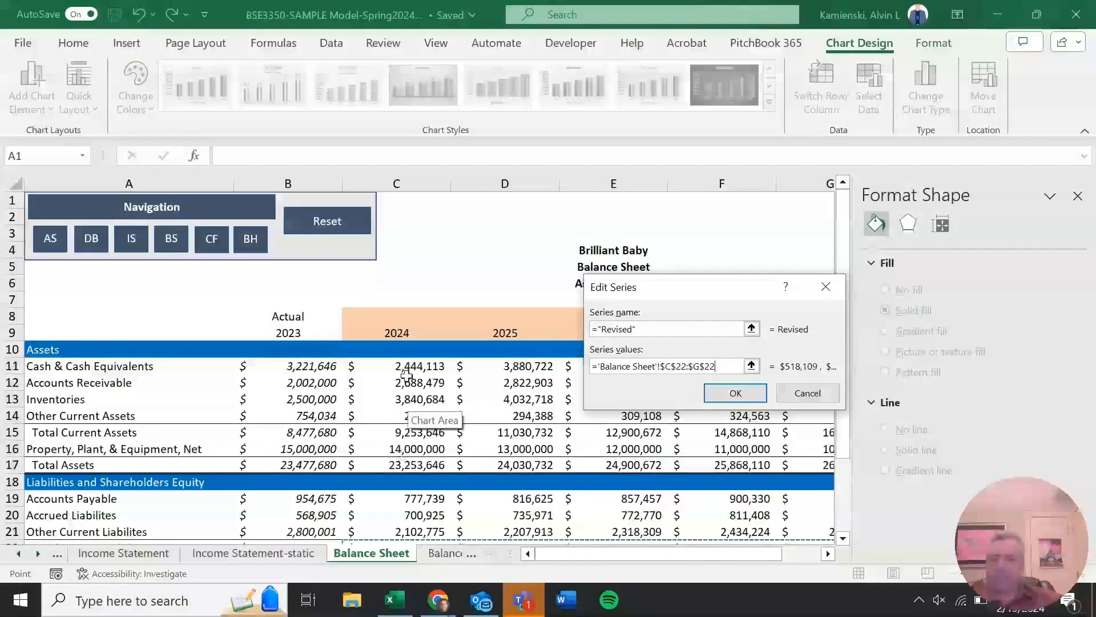
left_click_drag(406, 372, 828, 371)
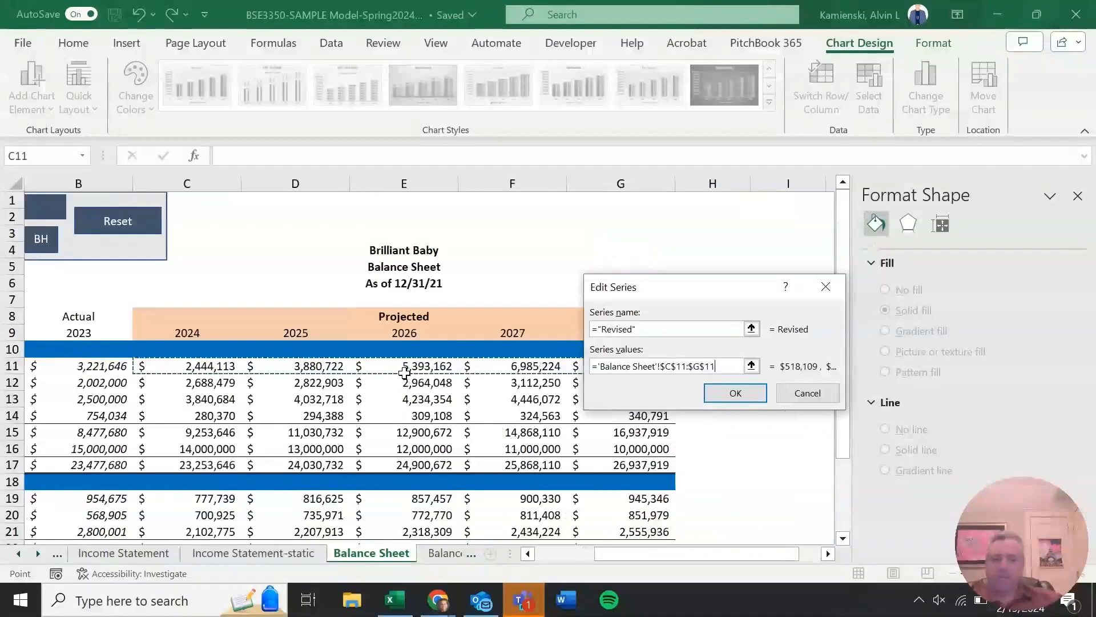
left_click_drag(720, 286, 557, 165)
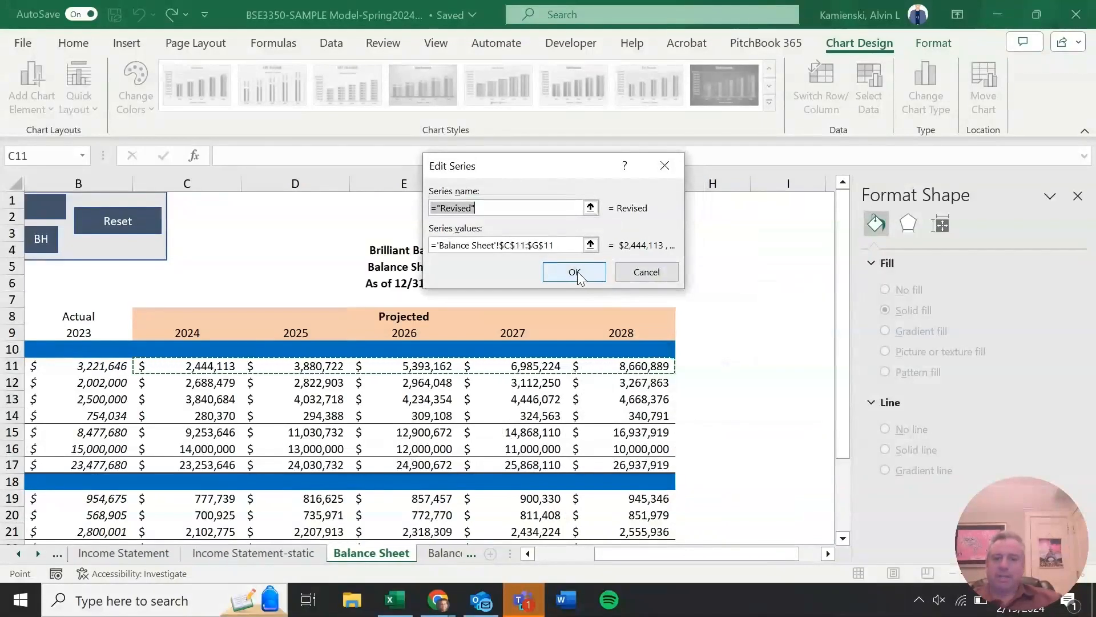
left_click(575, 273)
left_click(852, 458)
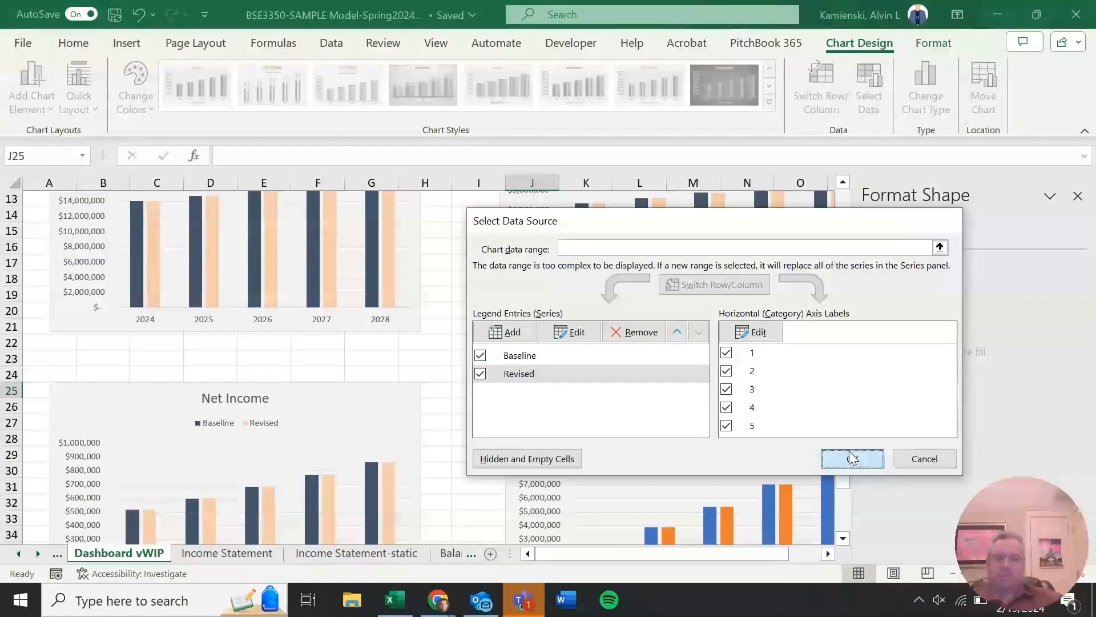
Fill the Baseline columns of the Cash and Cash Equivalents chart with the dark blue-gray theme color used in the Net Income chart
scroll(645, 451, "right", 2)
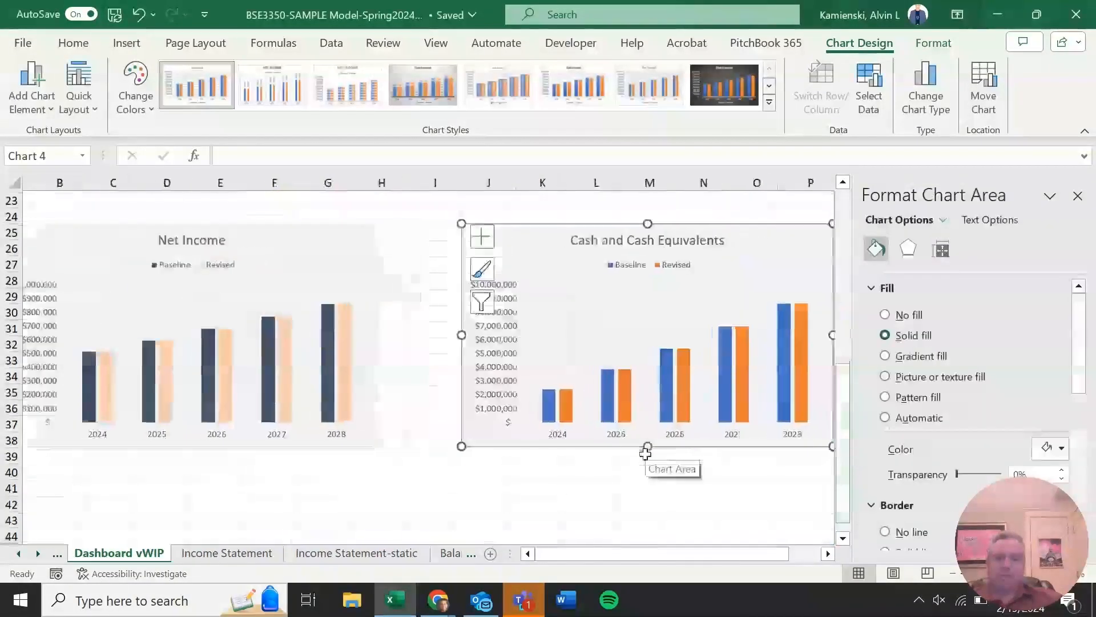
right_click(549, 407)
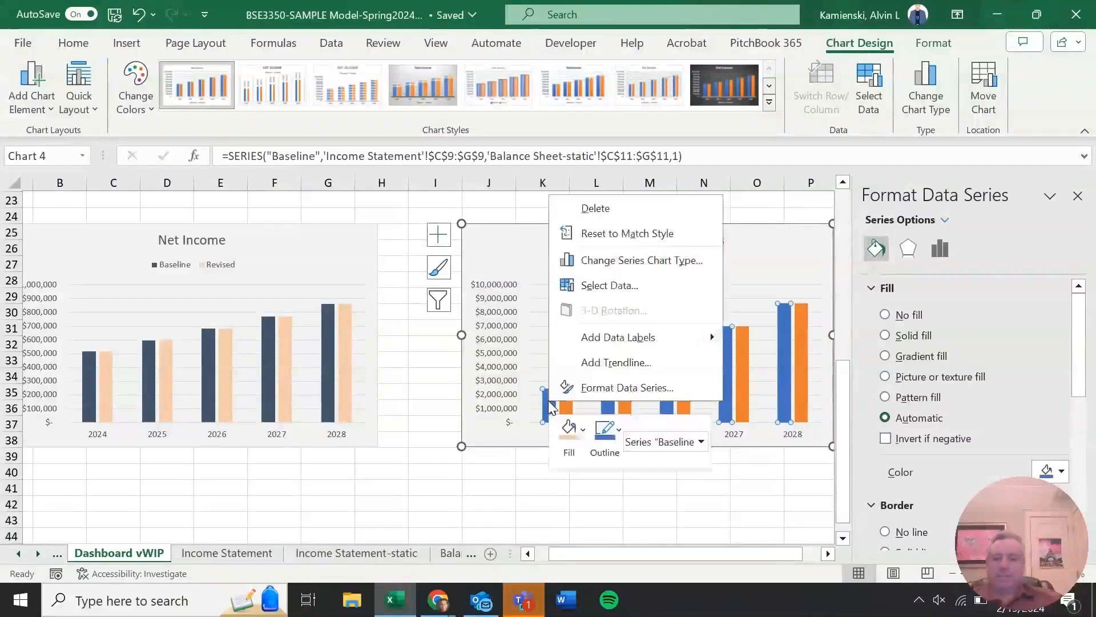
left_click(584, 438)
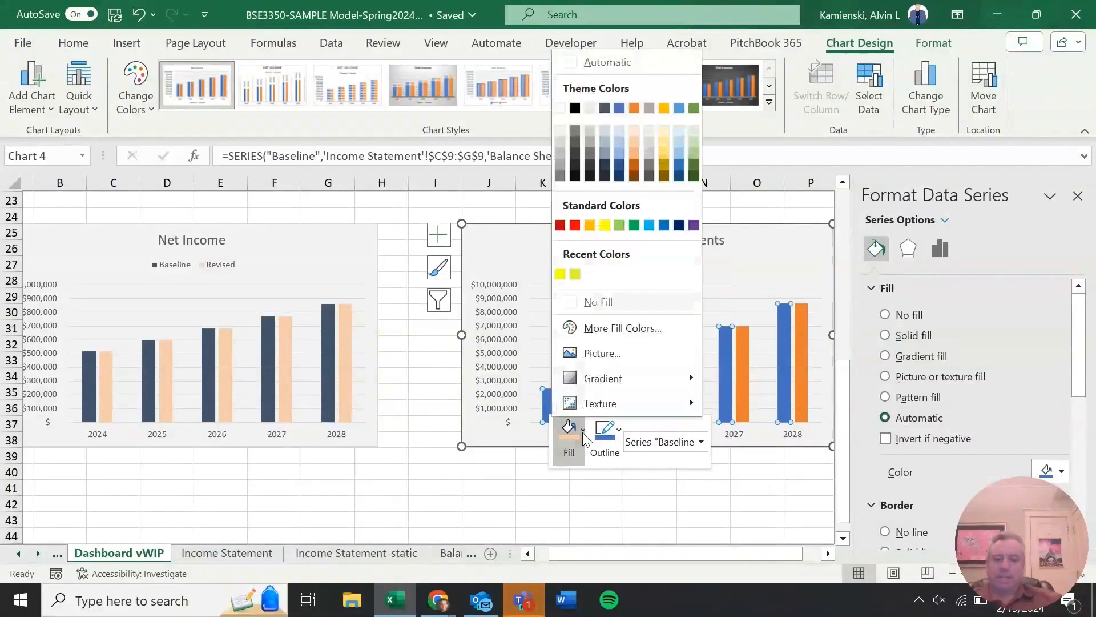
left_click(605, 108)
Fill the Revised columns of the Cash and Cash Equivalents chart with light orange, matching the Net Income chart
left_click(568, 420)
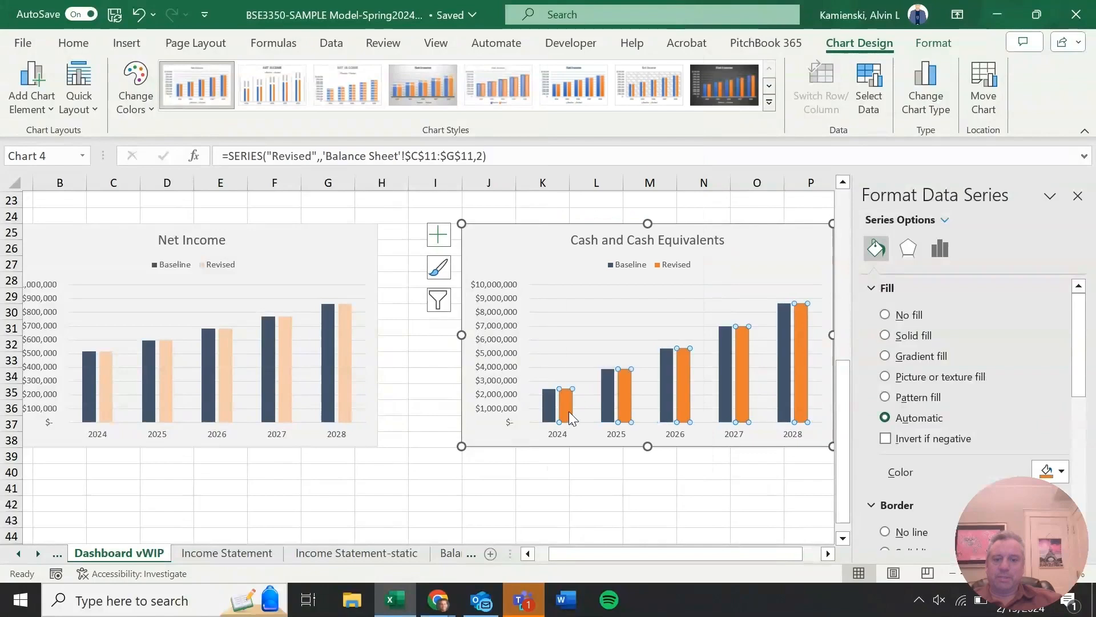
right_click(568, 420)
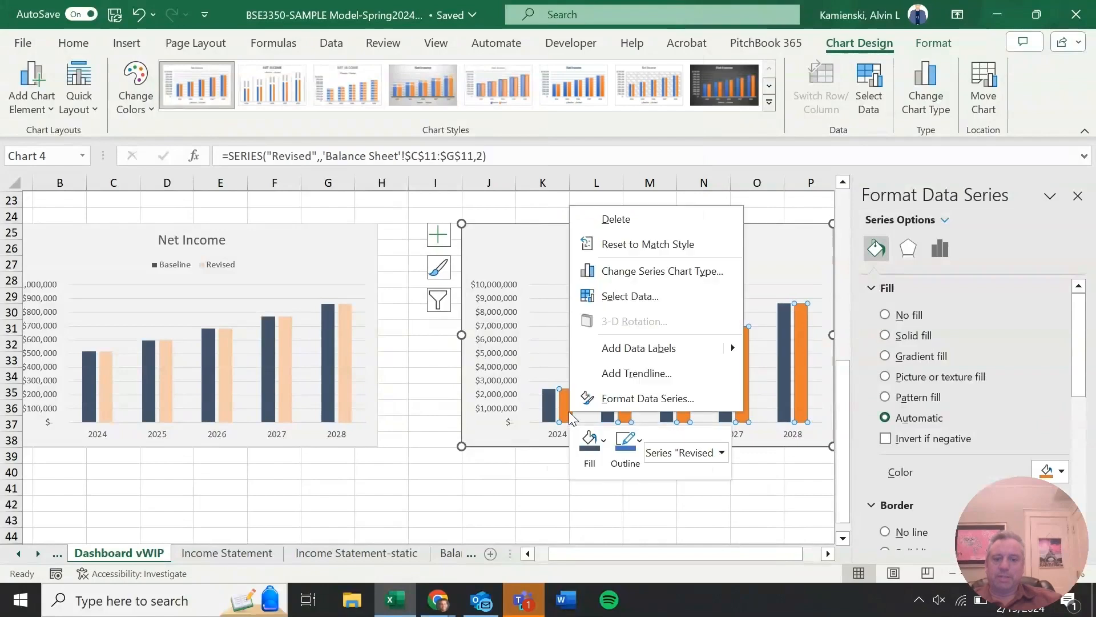
left_click(589, 443)
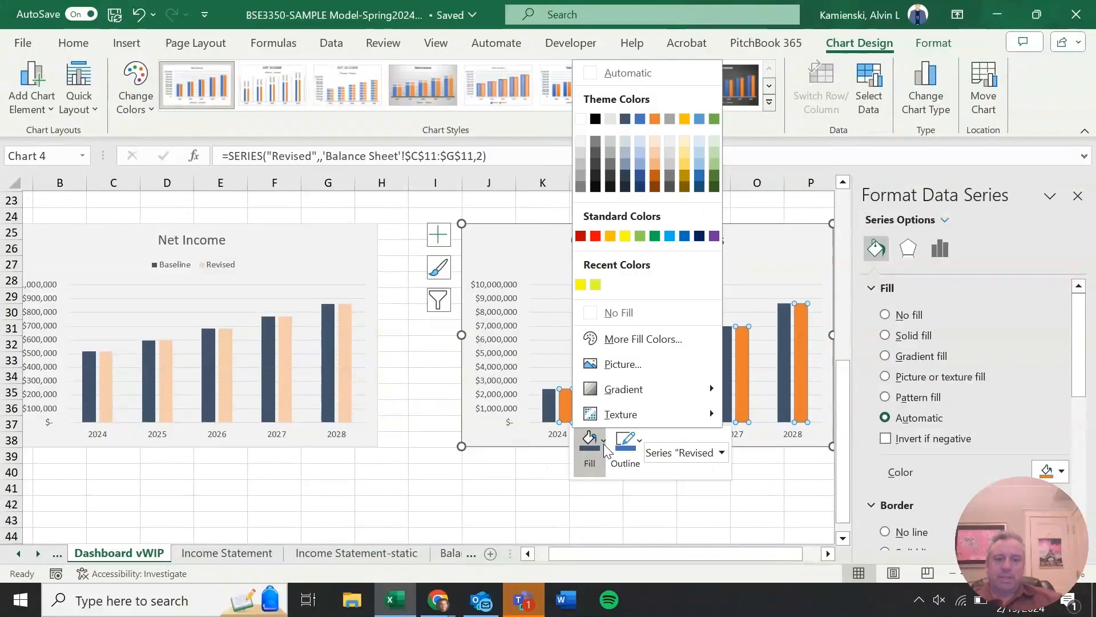
left_click(656, 151)
left_click(732, 494)
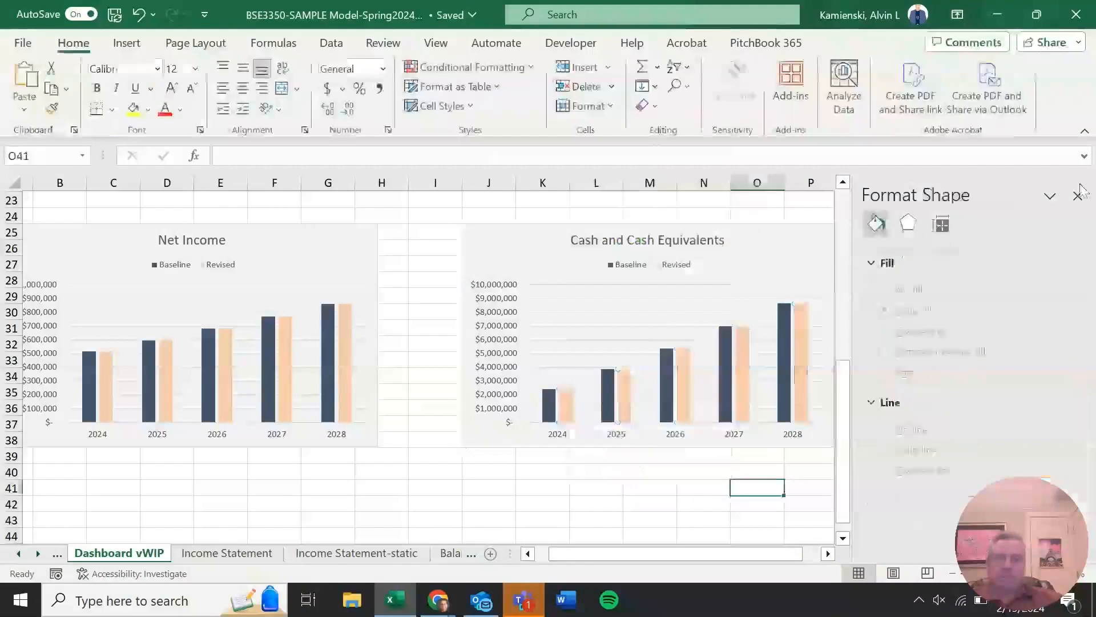
Select the EBITDA and Cash and Cash Equivalents charts together and align their left edges
scroll(891, 365, "up", 3)
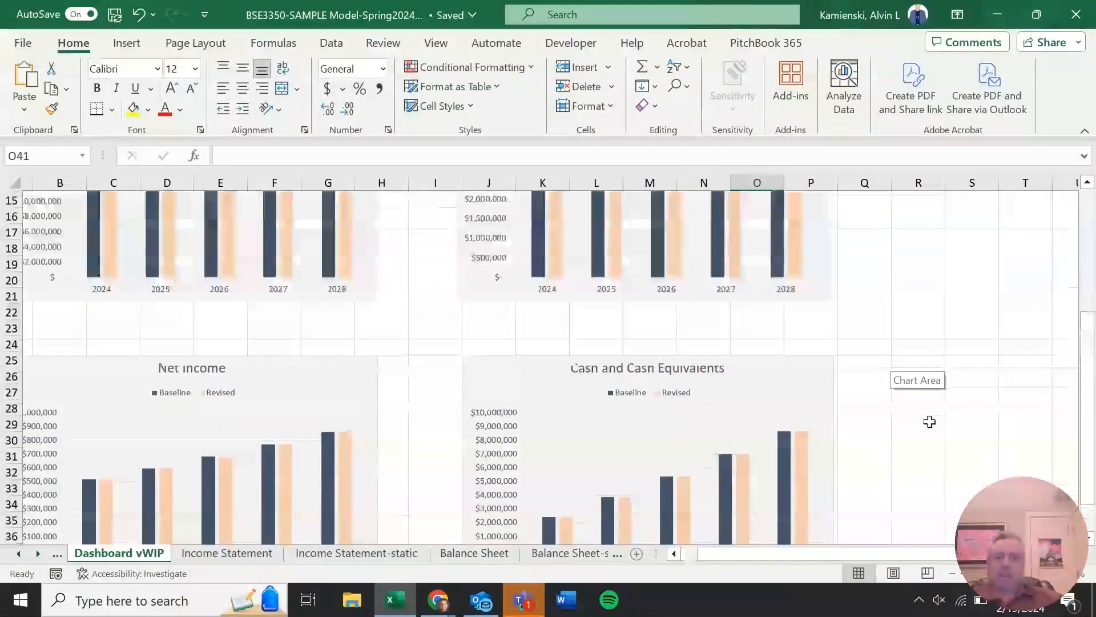
left_click(953, 573)
left_click(954, 573)
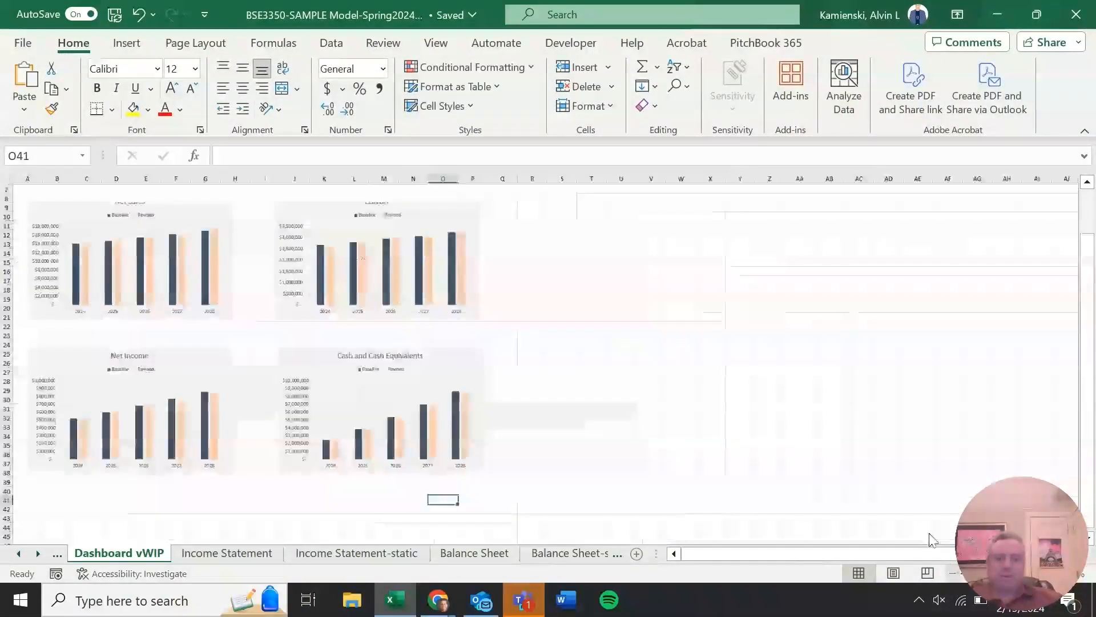
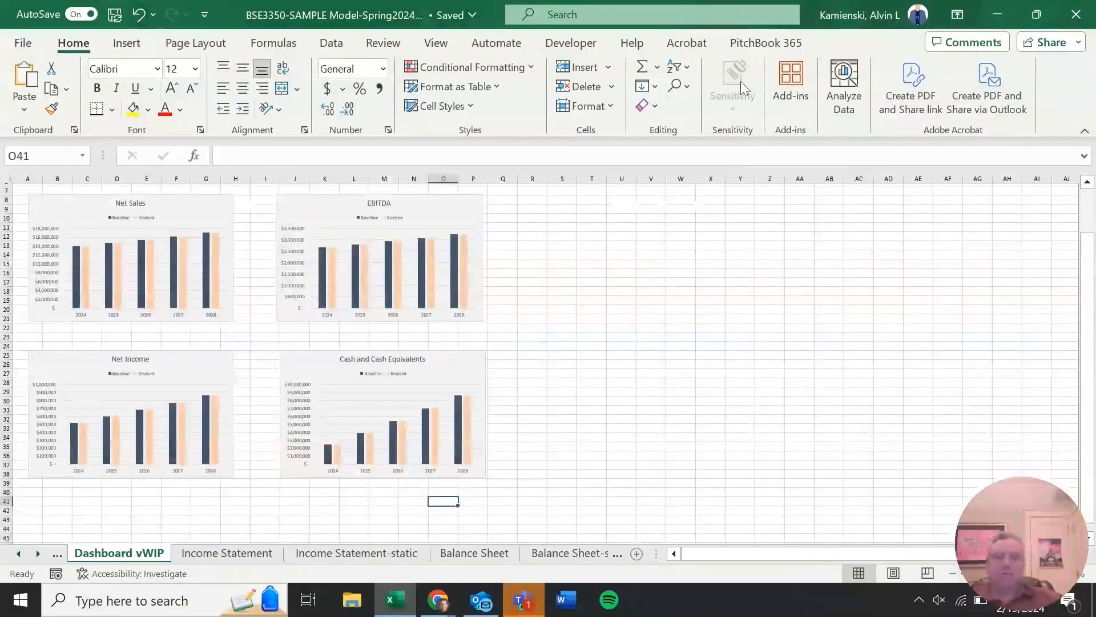
left_click(678, 86)
left_click(749, 341)
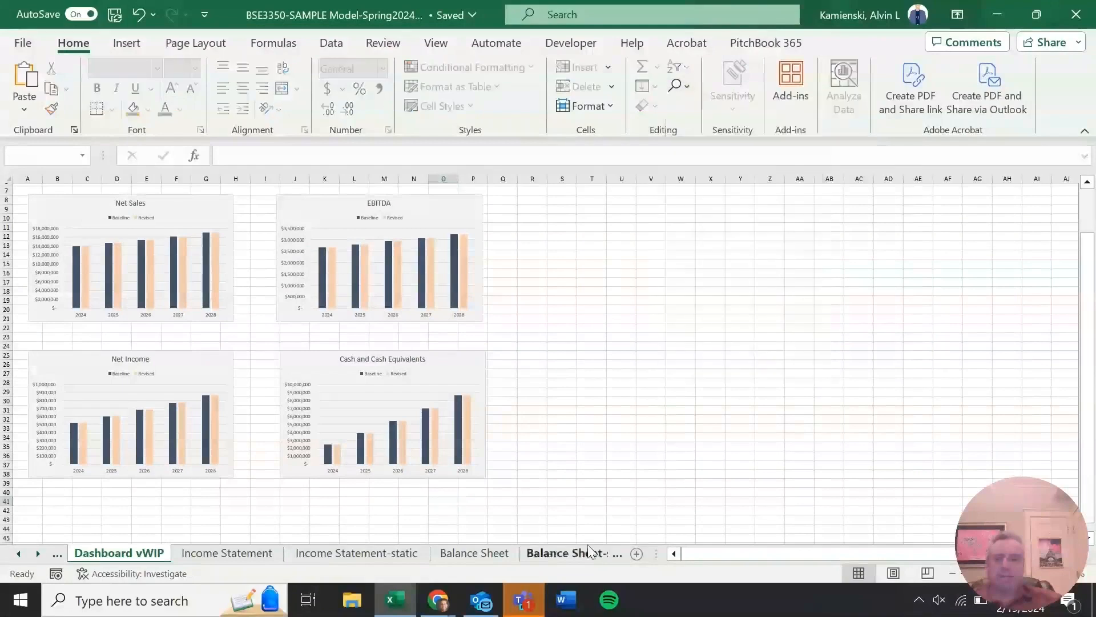
left_click_drag(508, 497, 232, 184)
left_click(862, 46)
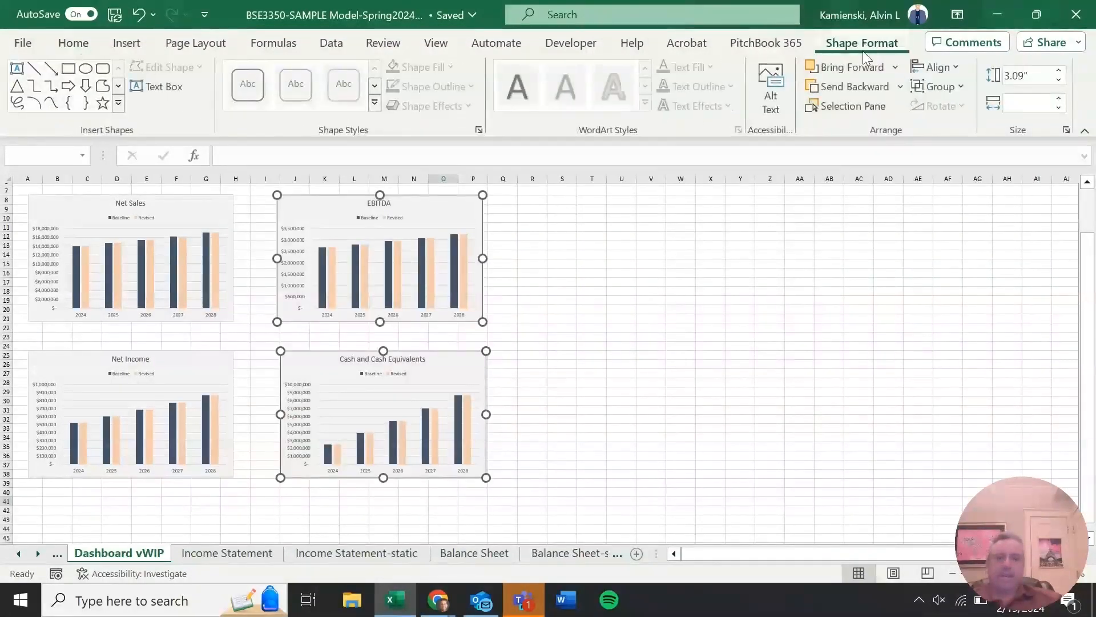
left_click(960, 72)
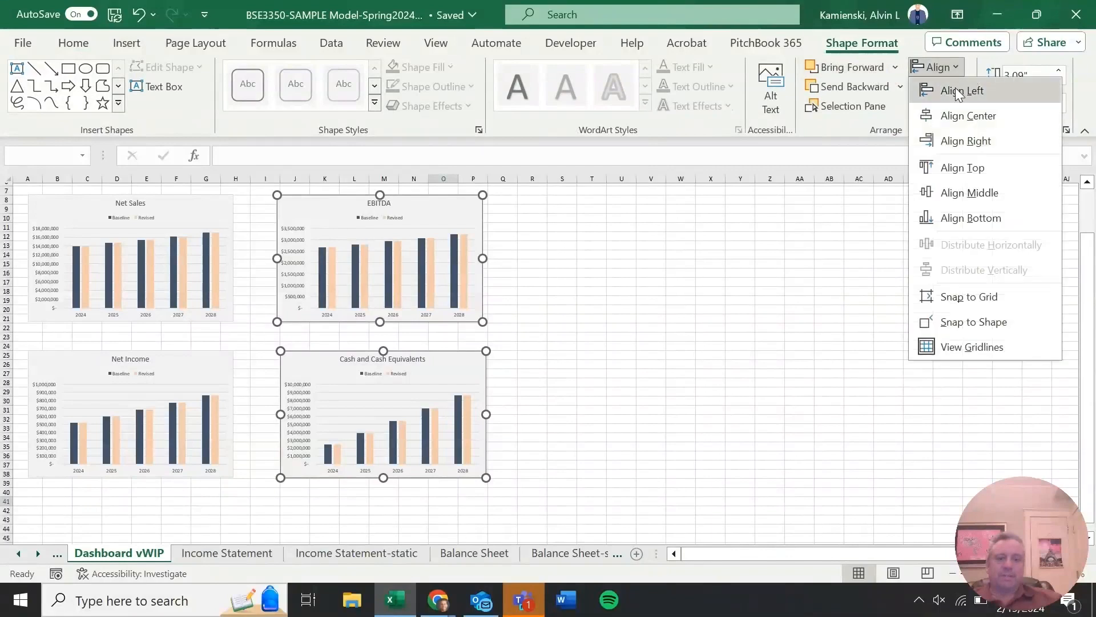
left_click(960, 89)
left_click(628, 320)
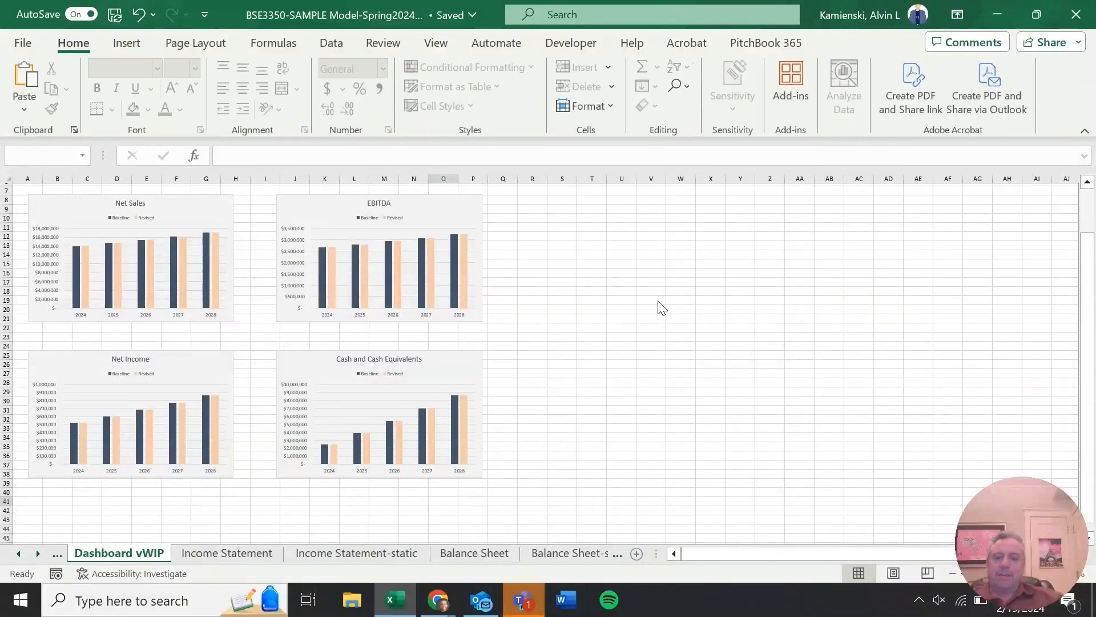
Show the dashboard sheet in Page Break Preview and set its page orientation to Landscape
left_click(448, 44)
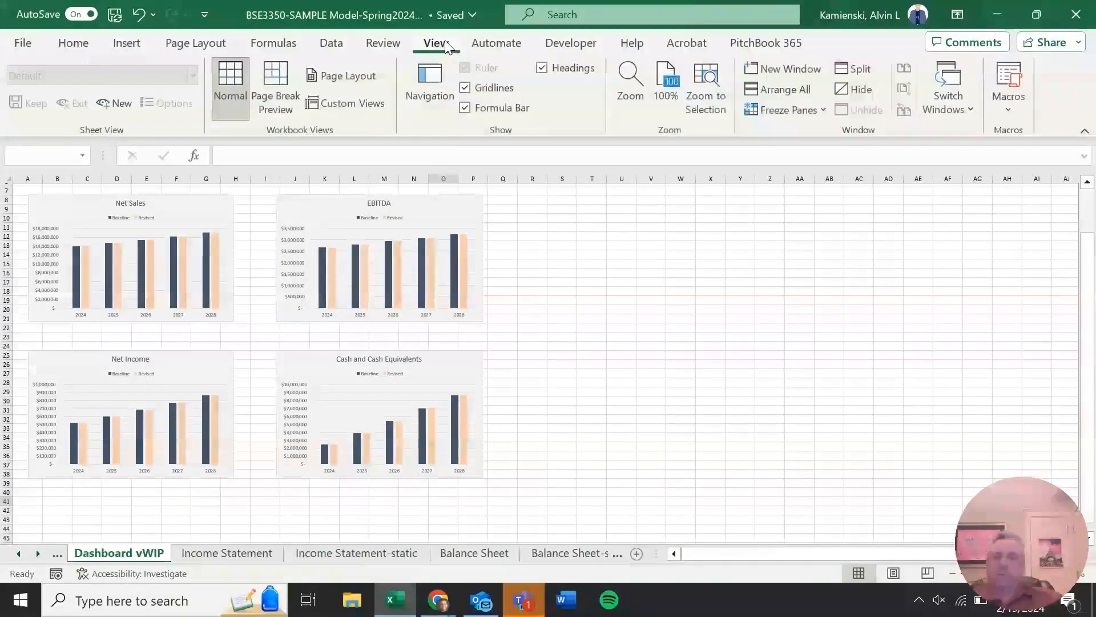
left_click(273, 86)
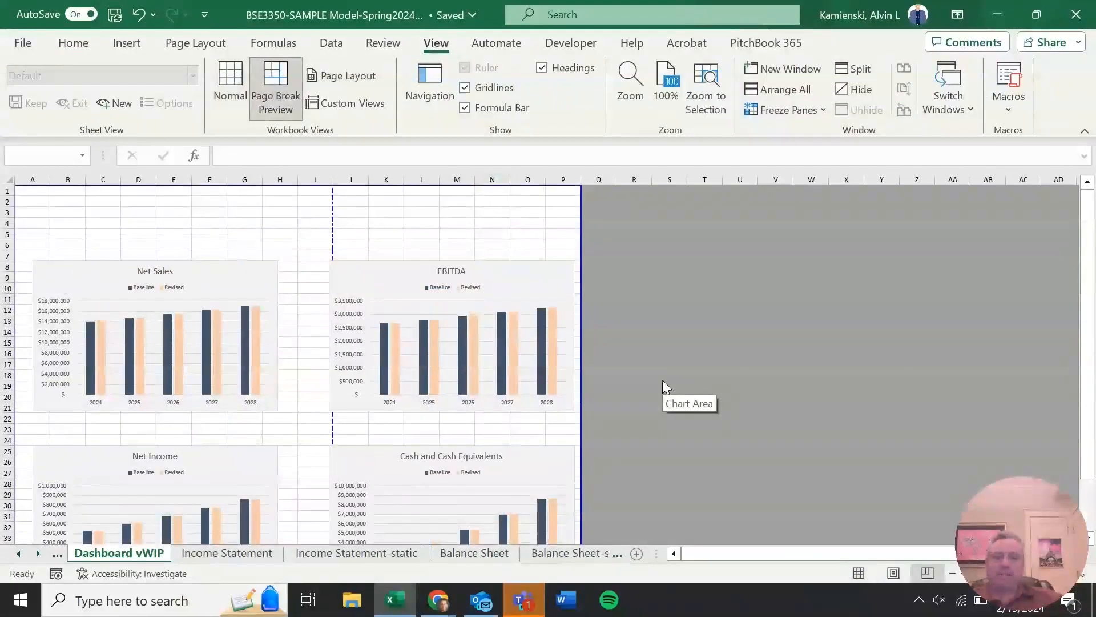
left_click(197, 43)
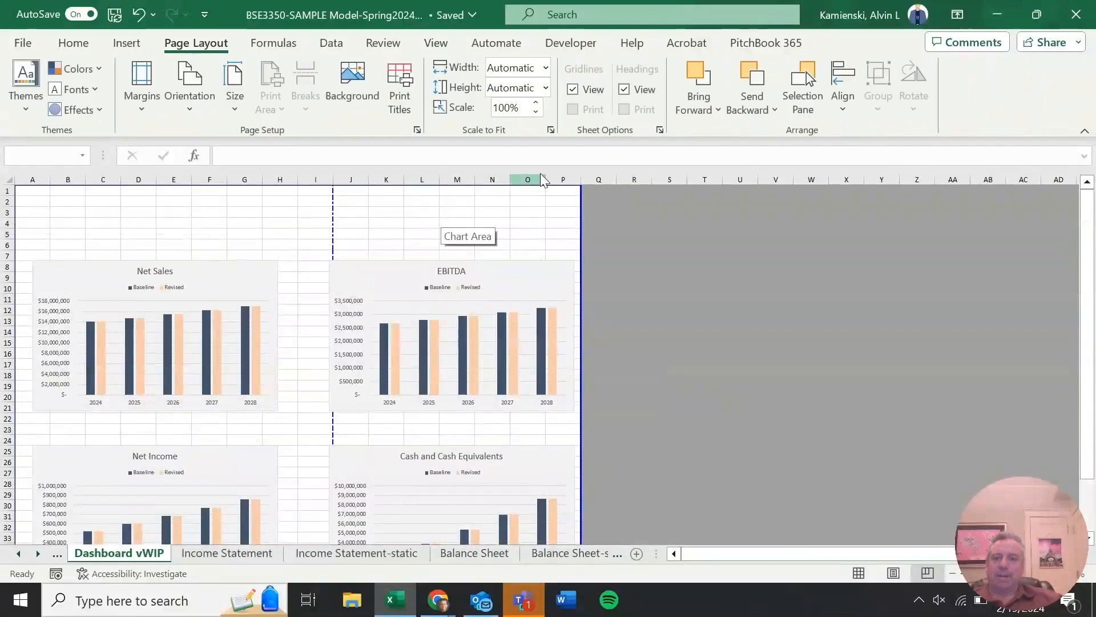
left_click(417, 130)
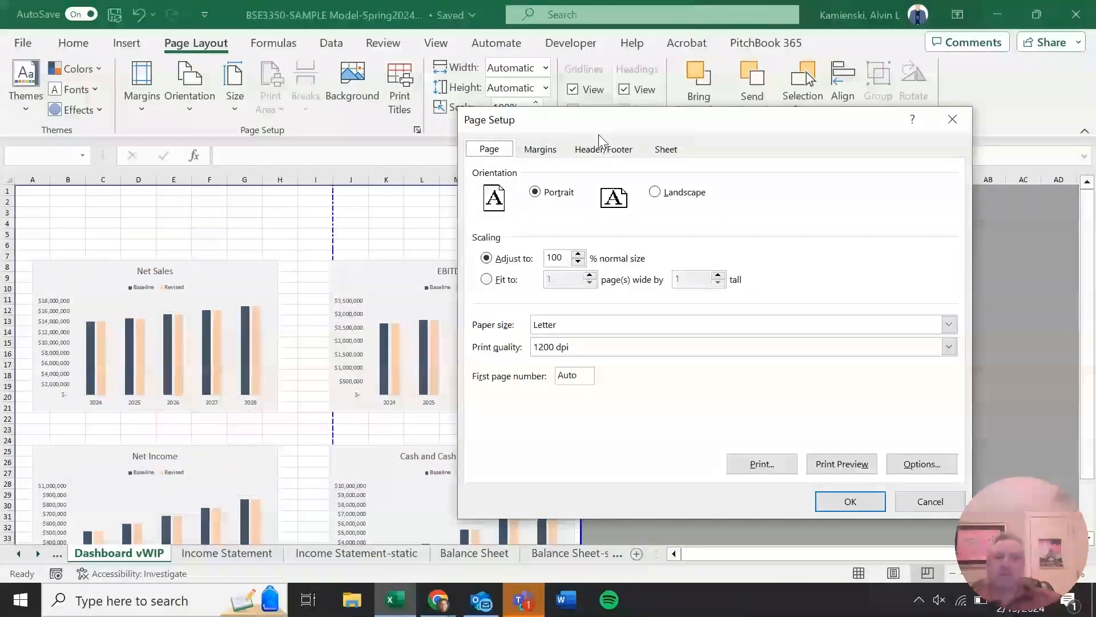
left_click(850, 501)
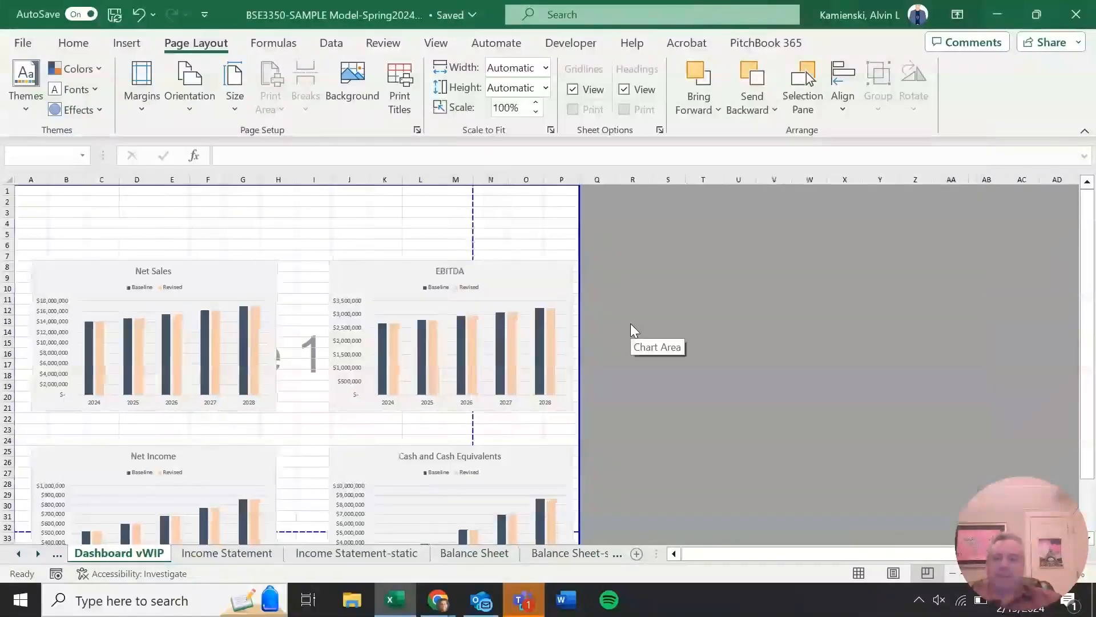
Check the dashboard's page breaks and set the print scaling to 89% of normal size
scroll(630, 323, "down", 3)
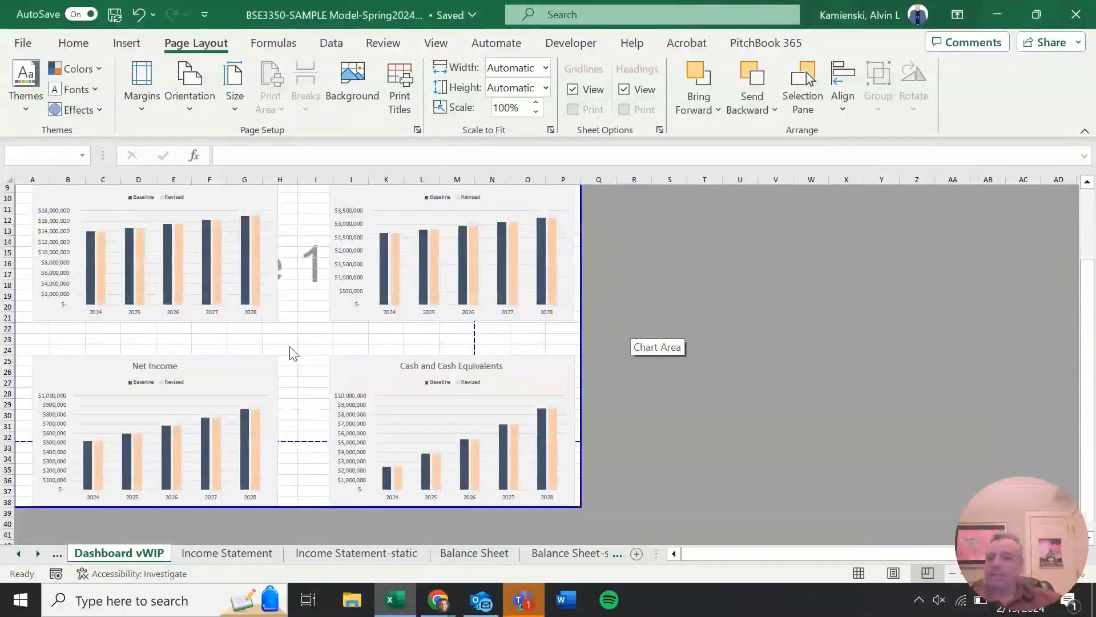
scroll(292, 352, "up", 1)
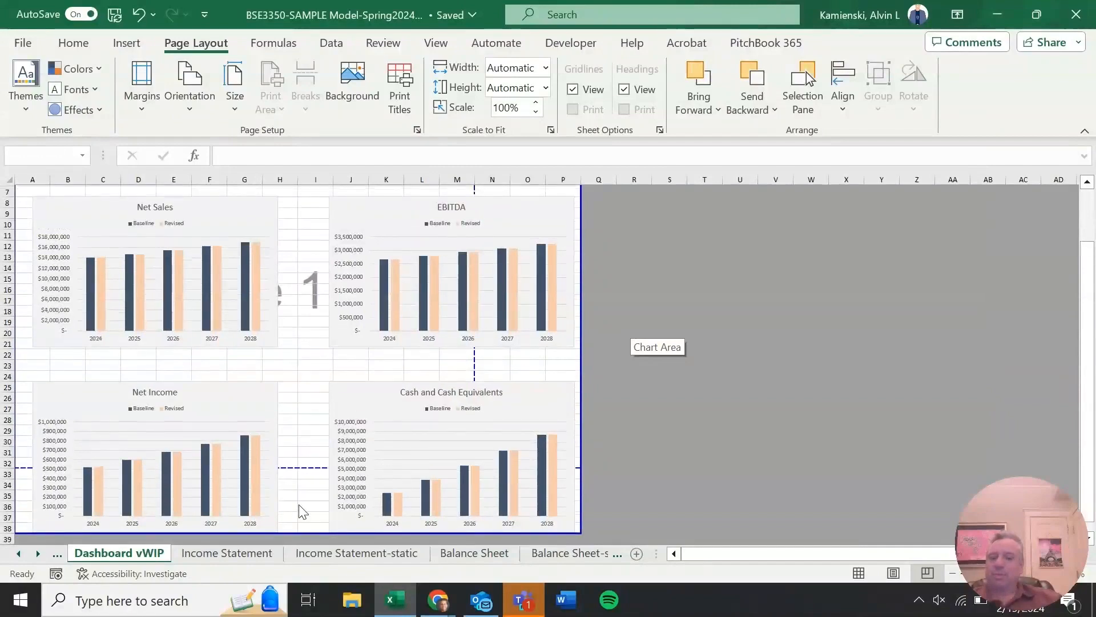
scroll(298, 448, "up", 2)
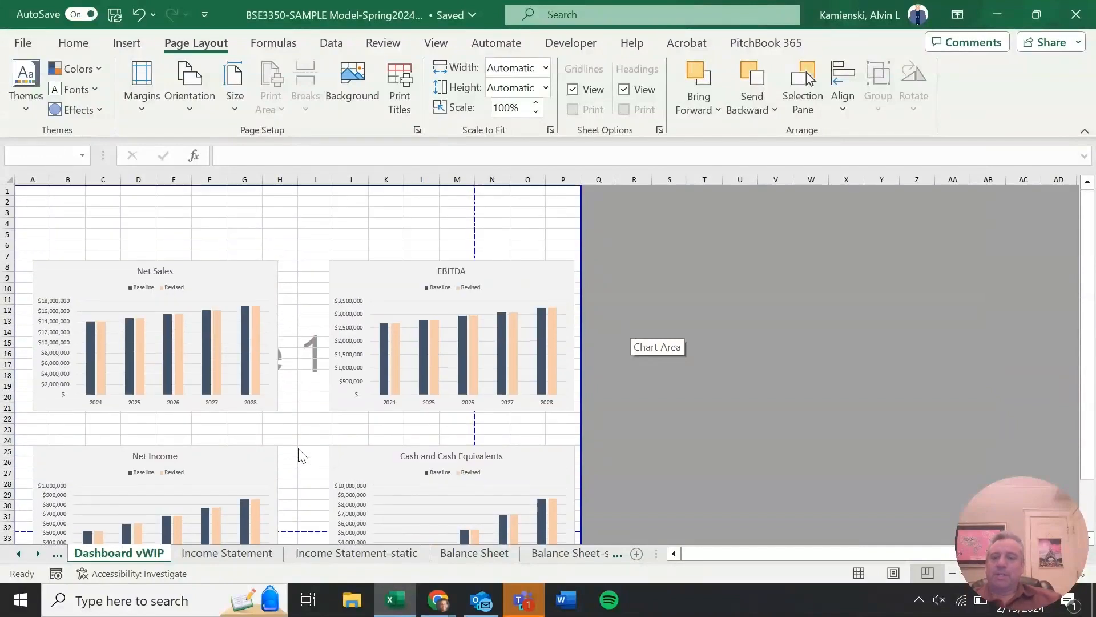
left_click(417, 130)
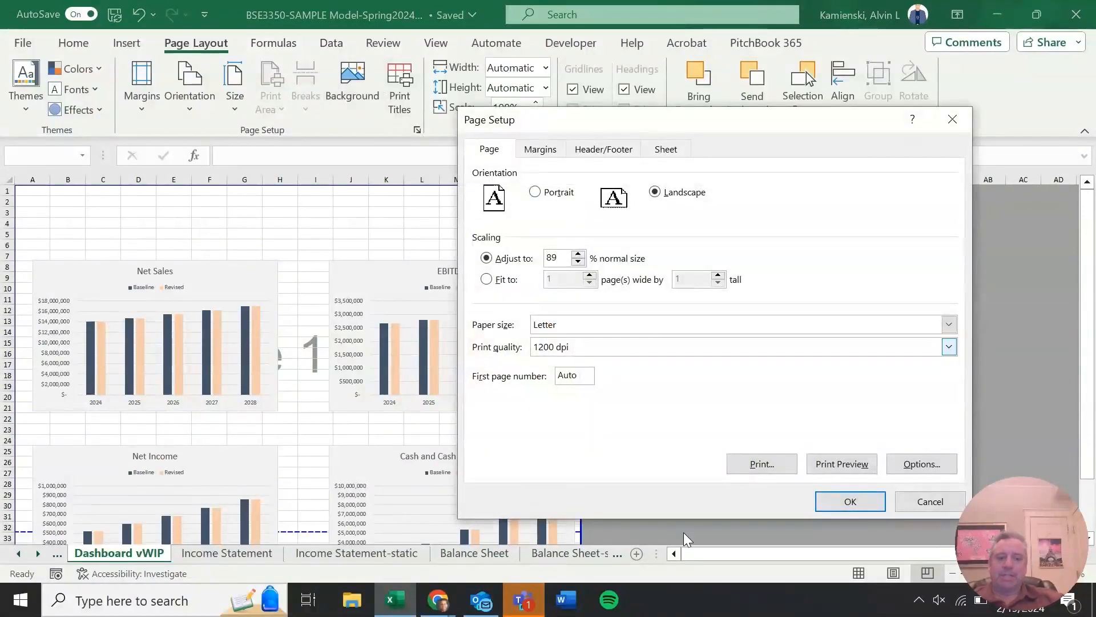
left_click(859, 504)
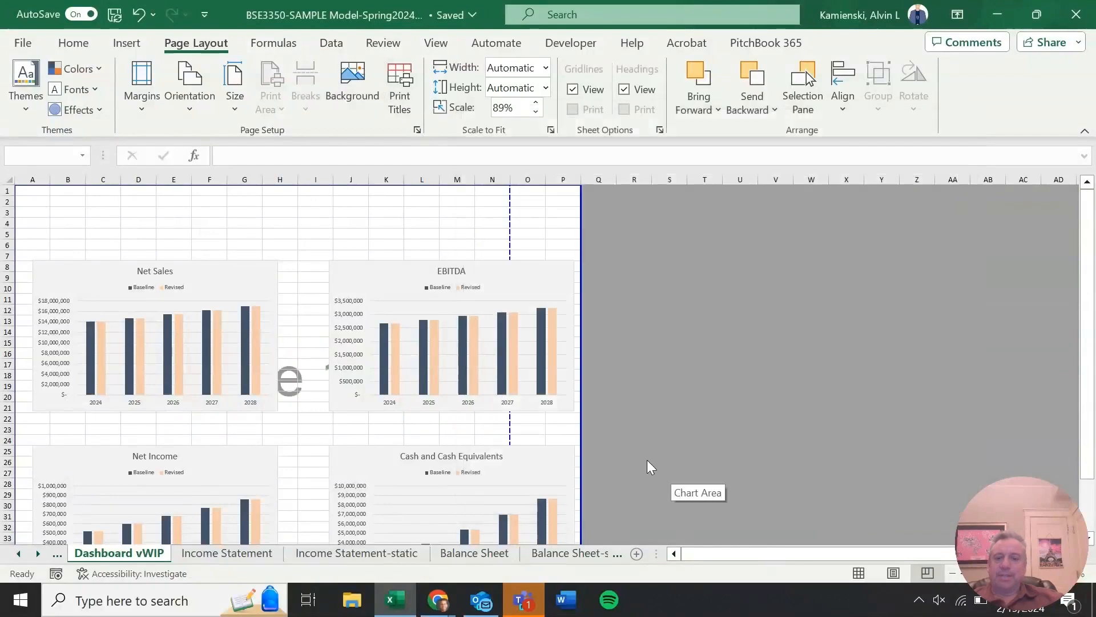
scroll(646, 461, "down", 4)
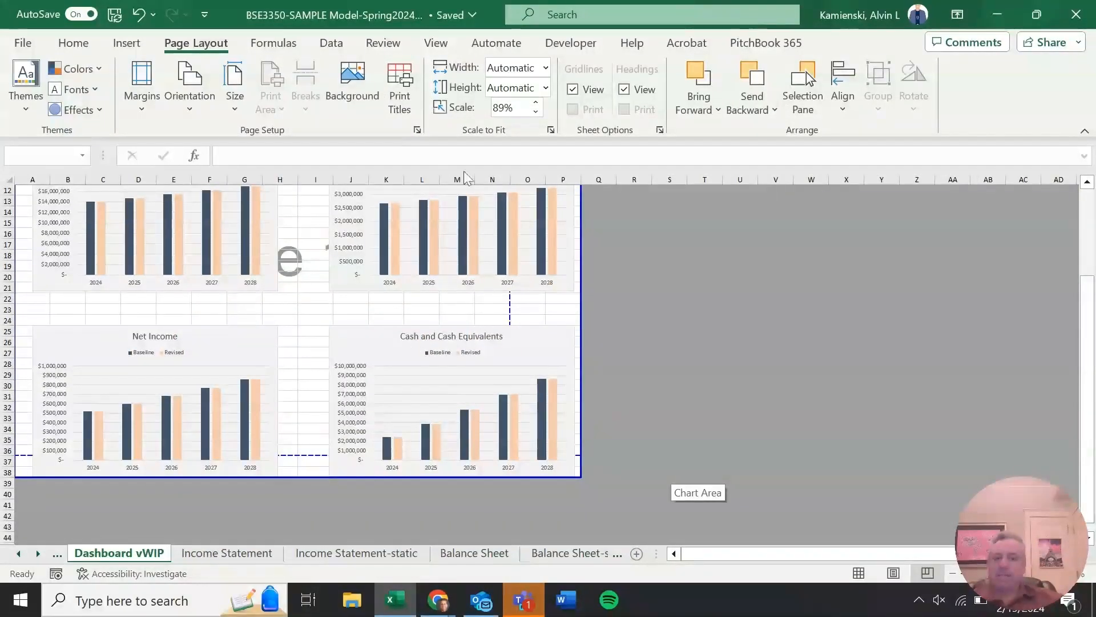
Turn off the Select Objects mode and return the dashboard sheet to Normal view
left_click(80, 46)
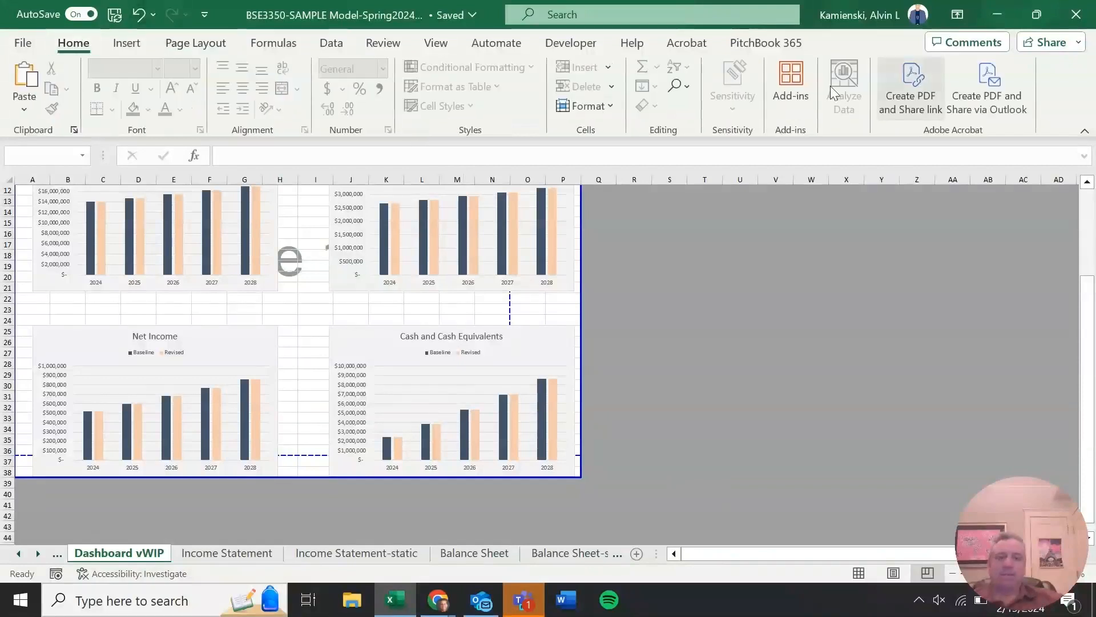
left_click(684, 88)
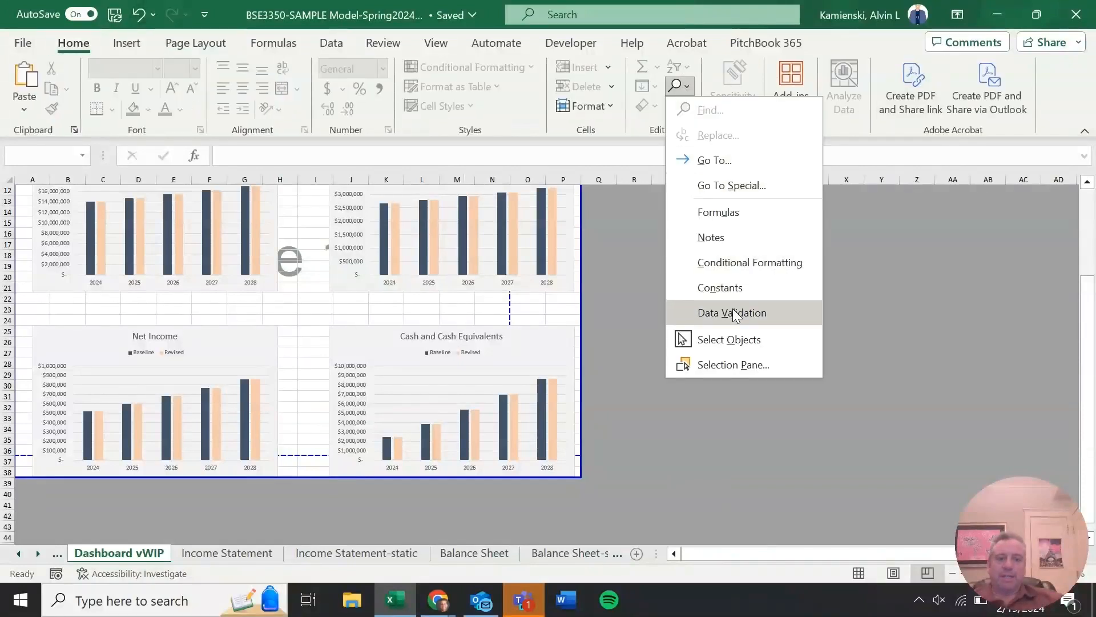
left_click(734, 340)
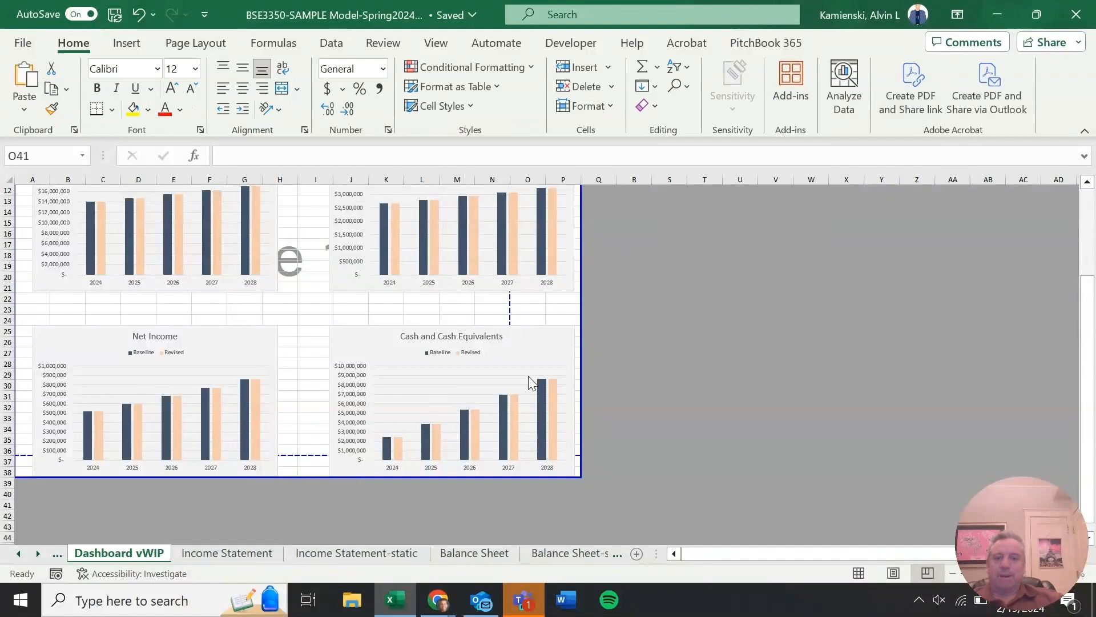
scroll(530, 382, "up", 1)
key("alt+w")
key("l")
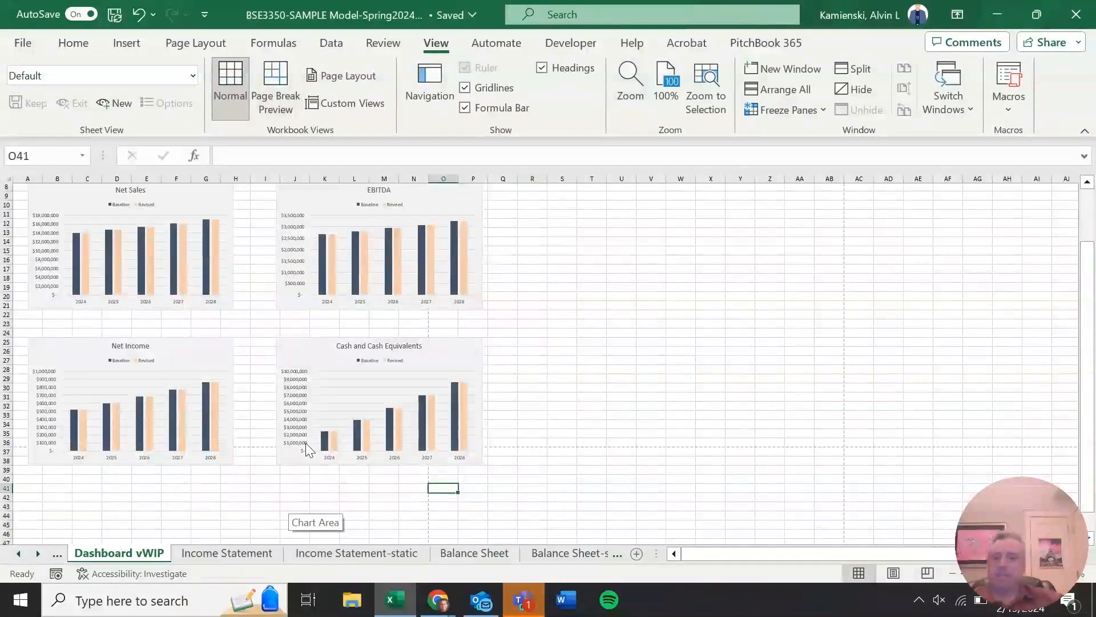
Select the Net Sales and Net Income charts as objects and nudge them left to the edge of column A
left_click(74, 44)
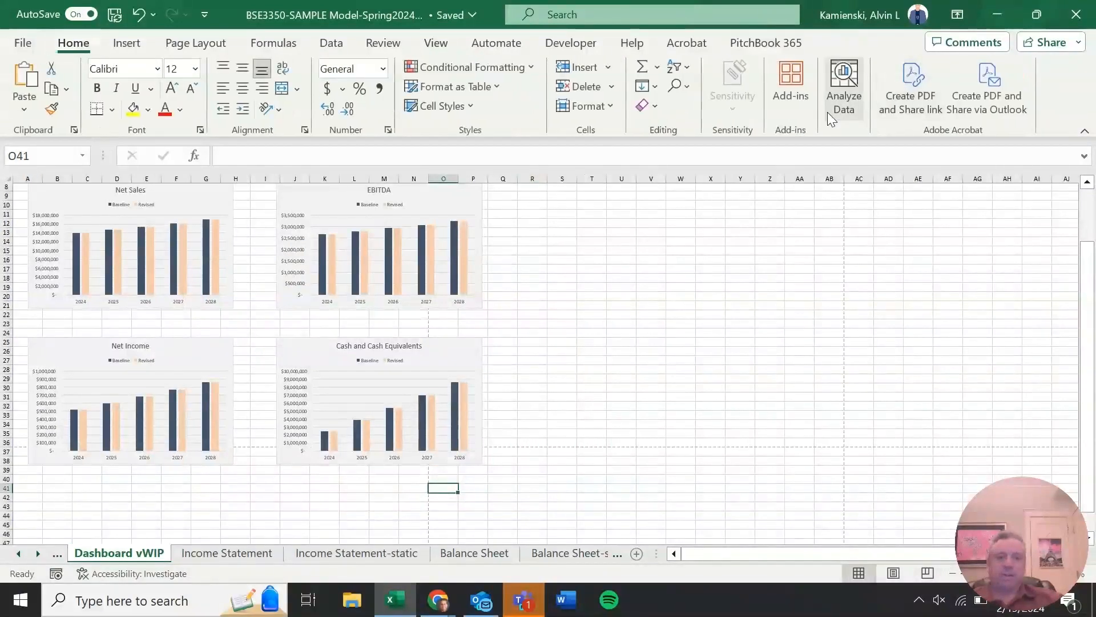
left_click(689, 91)
left_click(733, 338)
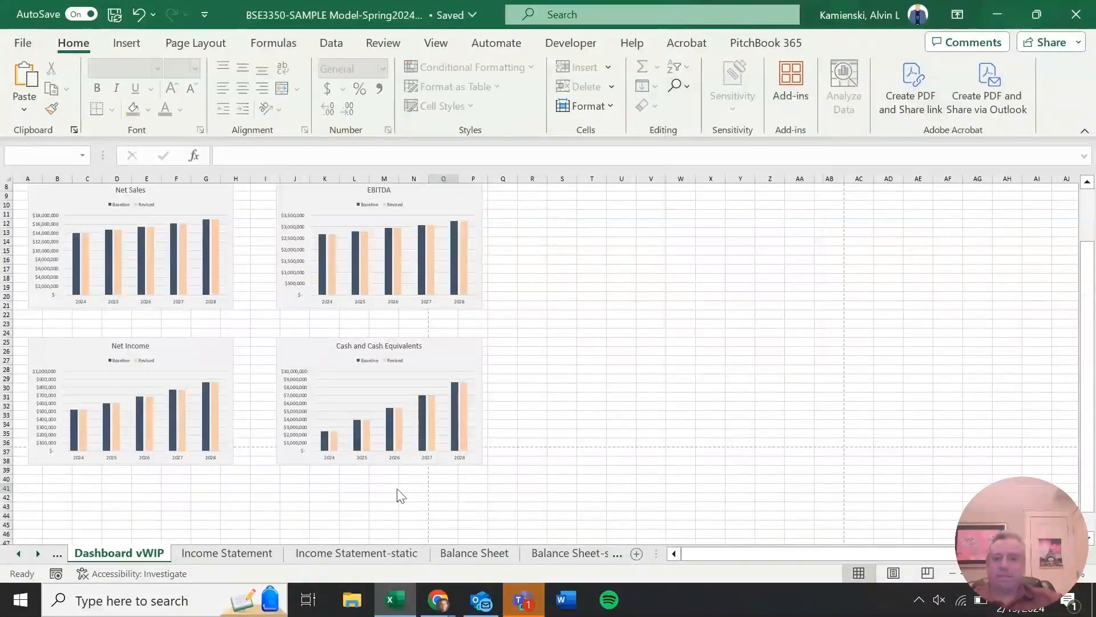
left_click_drag(252, 506, 5, 98)
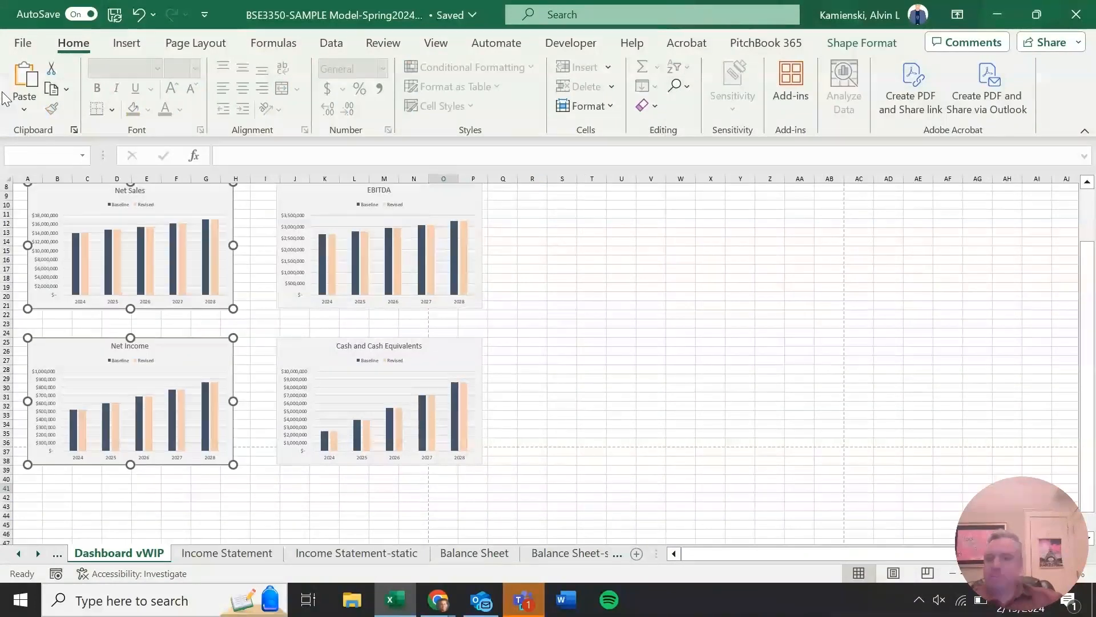
key("Left")
key("Left")
key("Left")
key("Left")
key("Left")
key("Left")
key("Left")
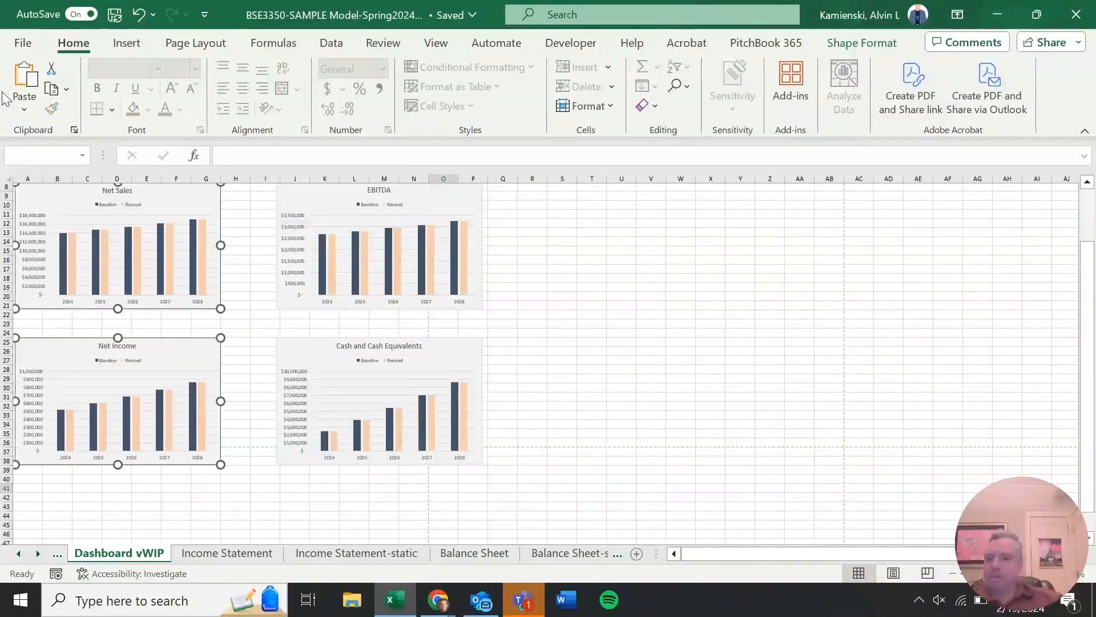
Nudge the EBITDA and Cash and Cash Equivalents charts left together until they adjoin the Net Sales and Net Income charts
left_click(577, 288)
left_click_drag(525, 502, 253, 64)
key("Left")
key("Left")
key("Left")
key("Left")
key("Left")
key("Left")
key("Left")
key("Left")
key("Left")
key("Left")
key("Left")
key("Left")
key("Left")
key("Left")
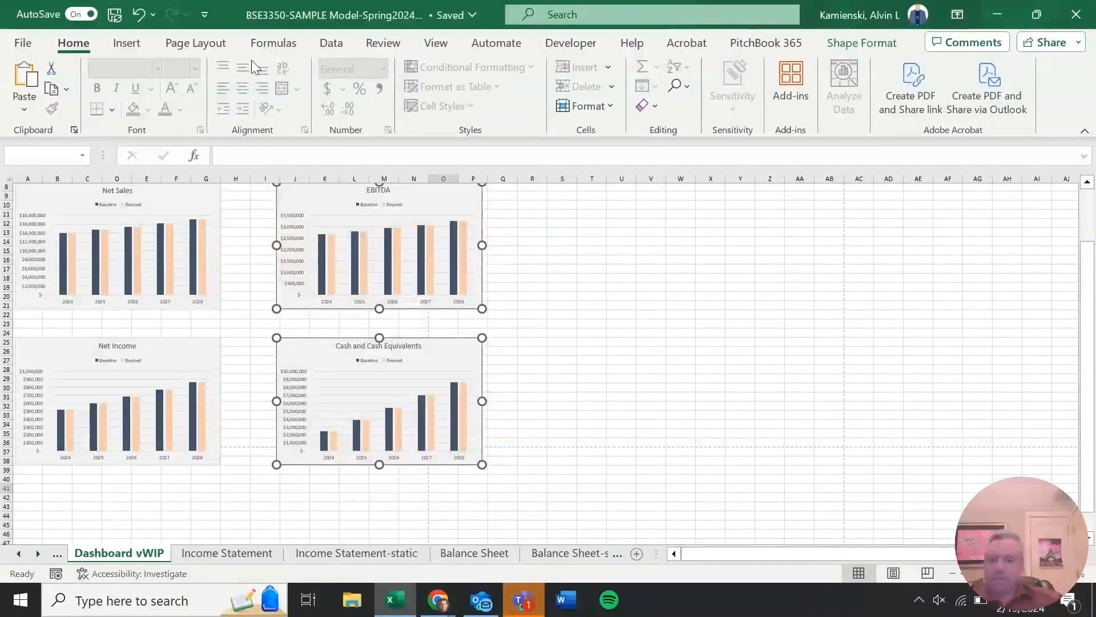
key("Left")
key("Left")
key("Left")
key("Left")
key("Left")
key("Left")
key("Left")
key("Left")
key("Left")
key("Left")
key("Left")
key("Left")
key("Left")
key("Left")
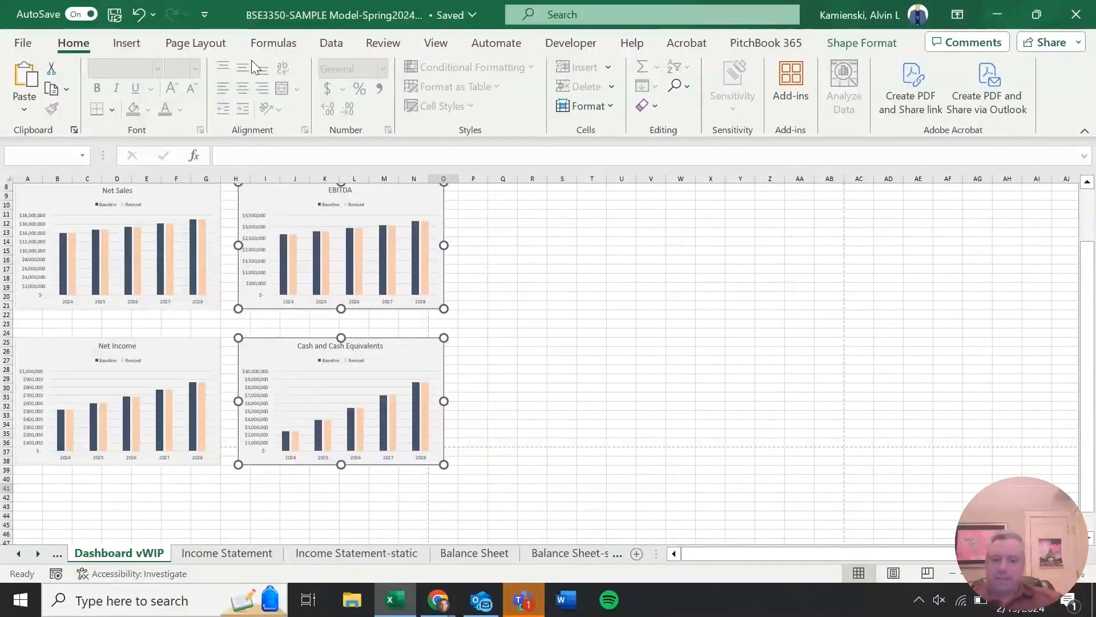
key("Left")
key("Left")
key("Left")
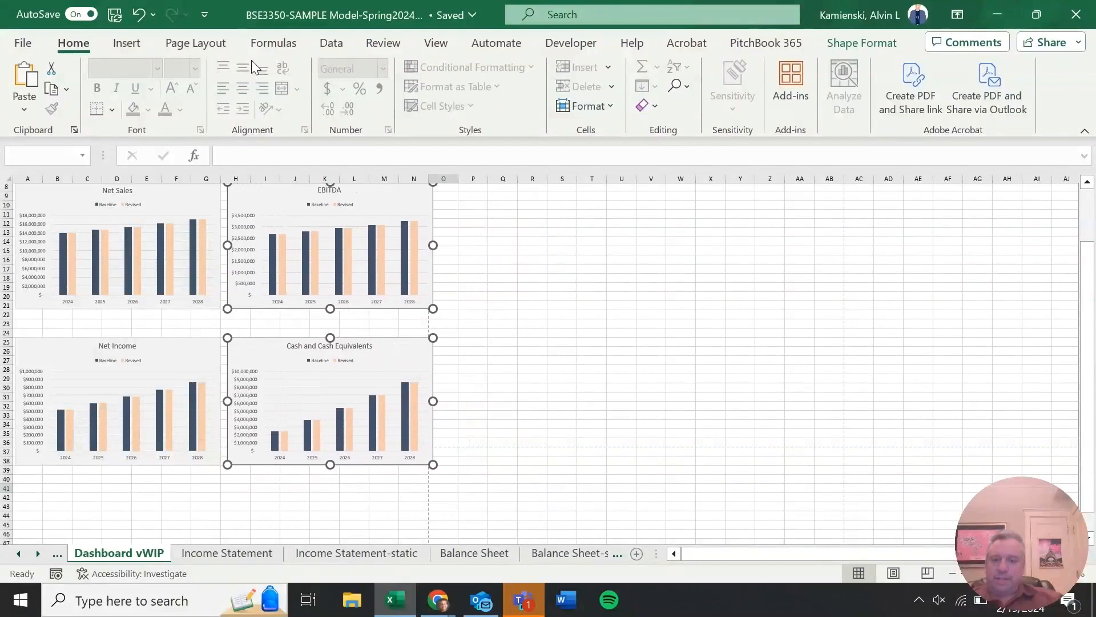
key("Left")
key("Left")
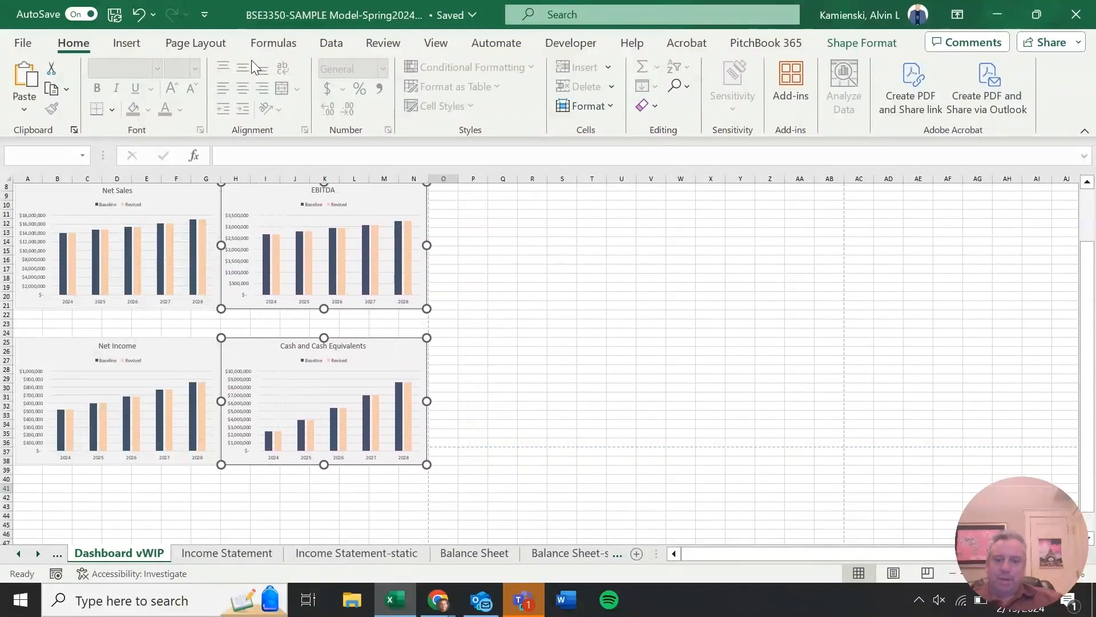
Nudge the EBITDA and Cash and Cash Equivalents charts up so their lower edge sits just above the horizontal page break
key("Up")
key("Up")
key("Up")
key("Up")
key("Up")
key("Up")
key("Up")
key("Up")
key("Up")
key("Up")
key("Up")
key("Up")
key("Up")
key("Up")
key("Up")
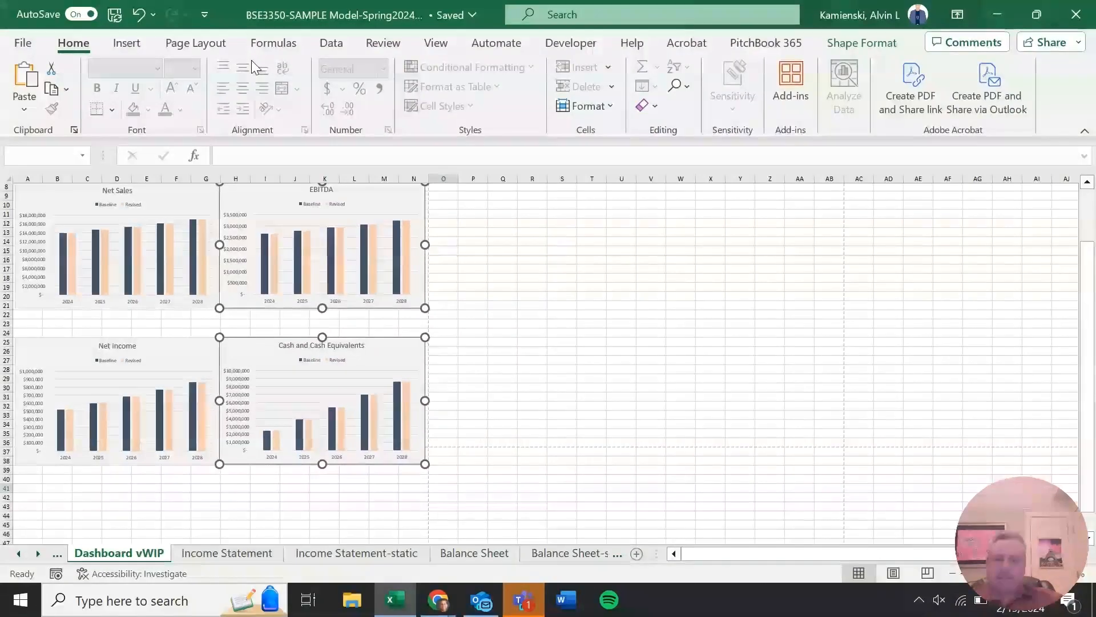
key("Down")
key("Down")
key("Down")
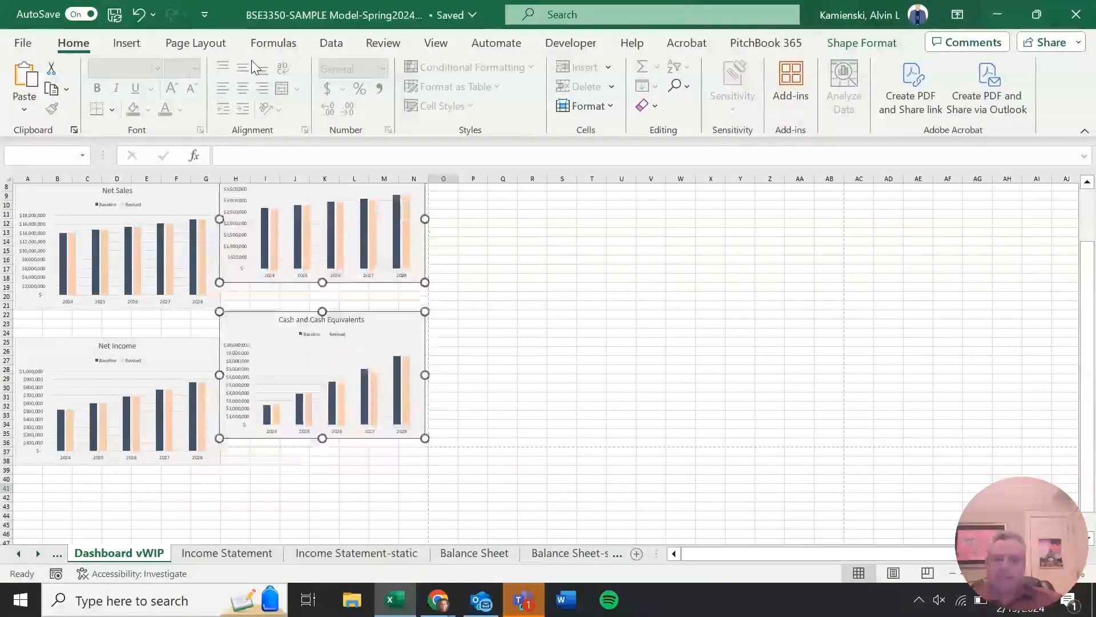
key("Down")
key("Down")
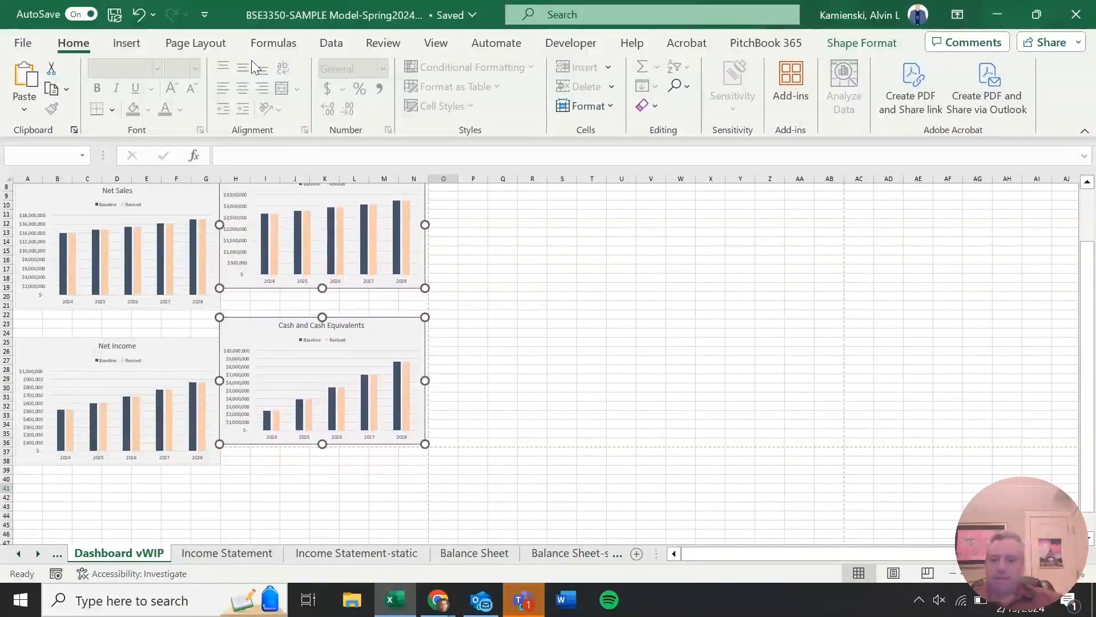
Nudge the Net Sales and Net Income charts up together until they sit level with the EBITDA and Cash and Cash Equivalents charts
left_click(237, 498)
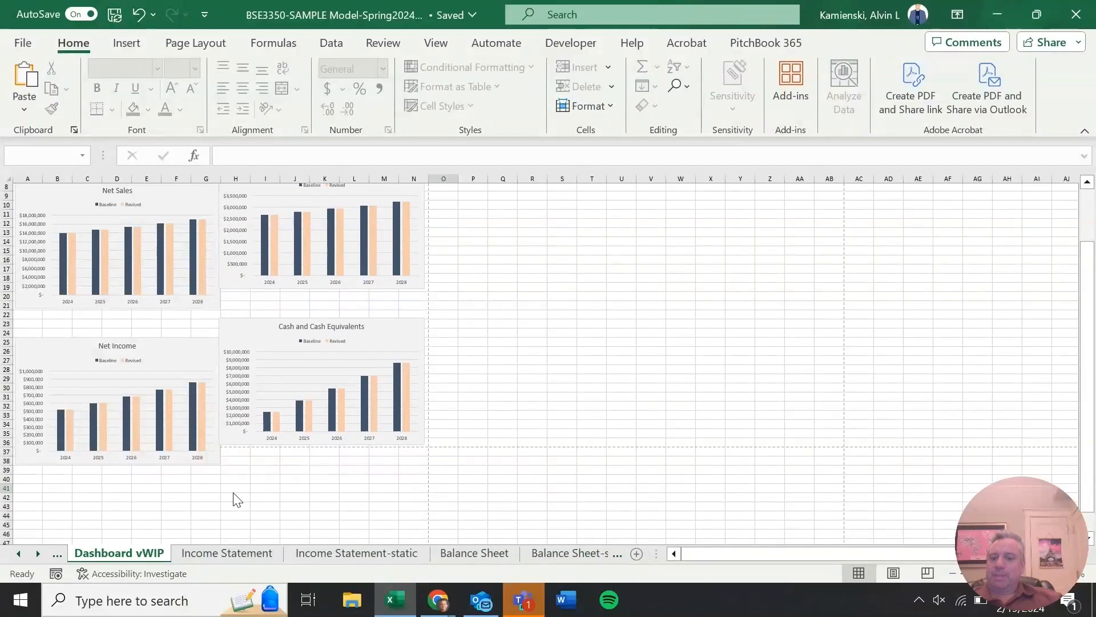
left_click_drag(247, 495, 12, 180)
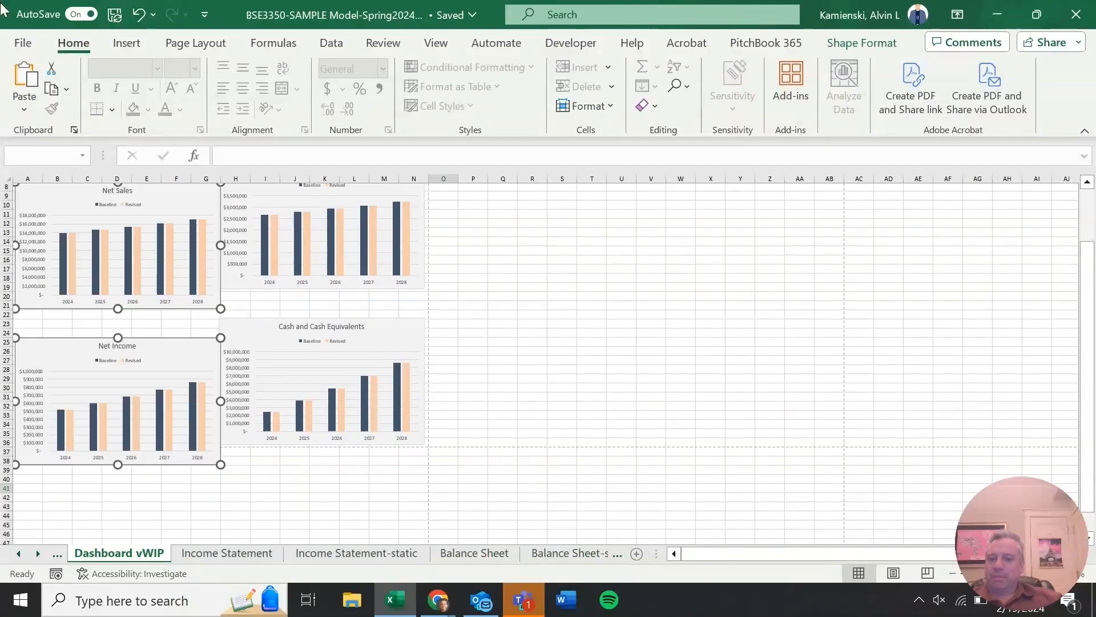
key("Up")
key("Up")
key("Up")
key("Up")
key("Up")
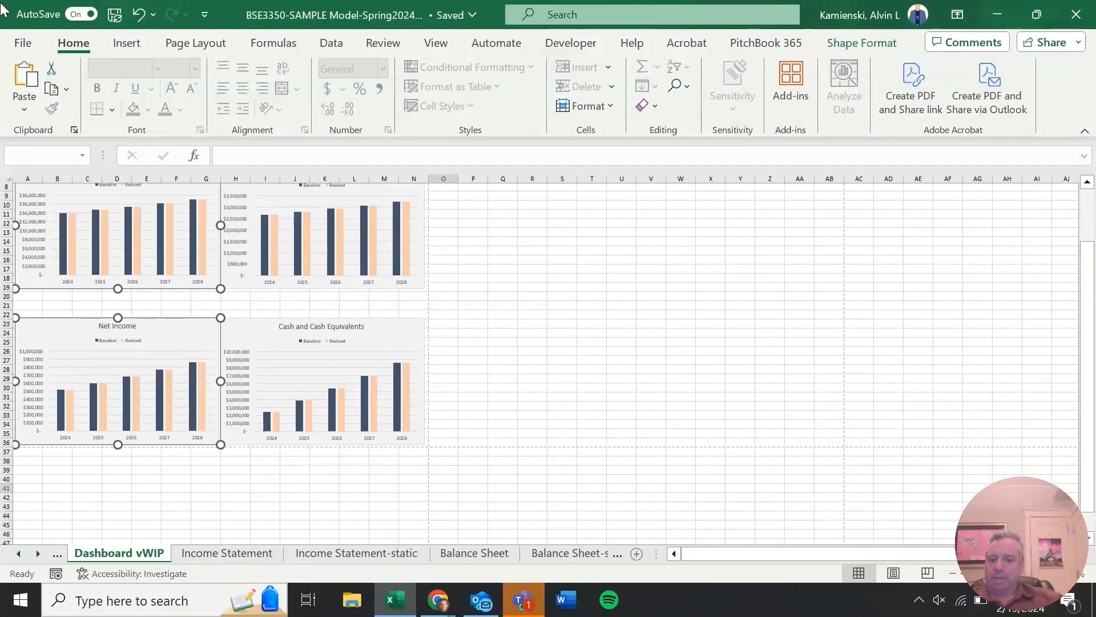
key("Down")
left_click(548, 278)
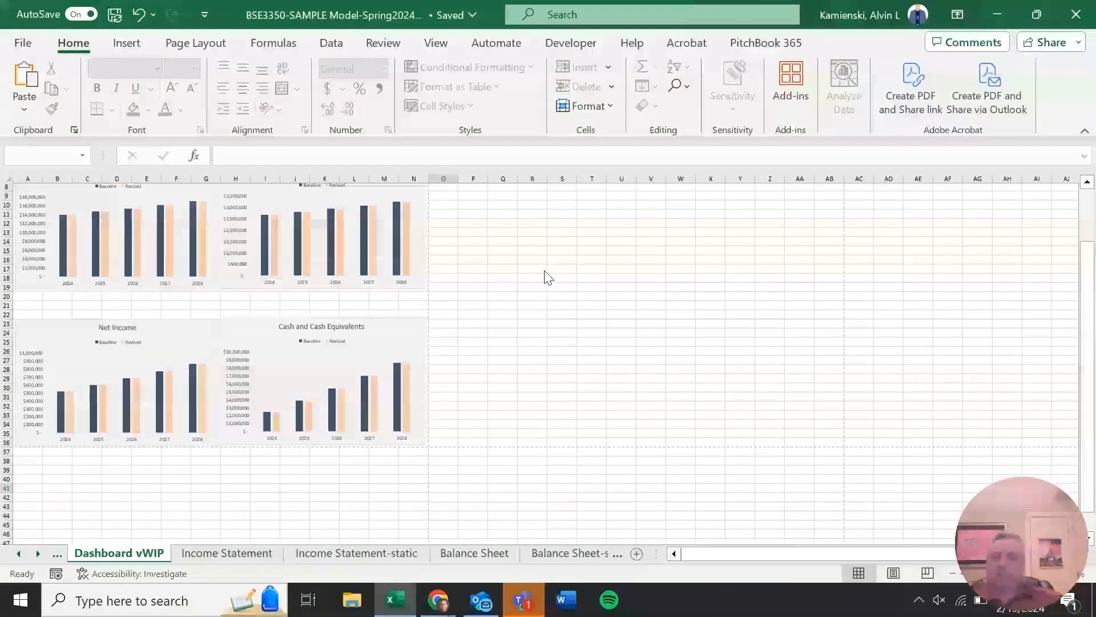
Align the Net Sales and EBITDA charts by their top edges
left_click_drag(483, 310, 9, 180)
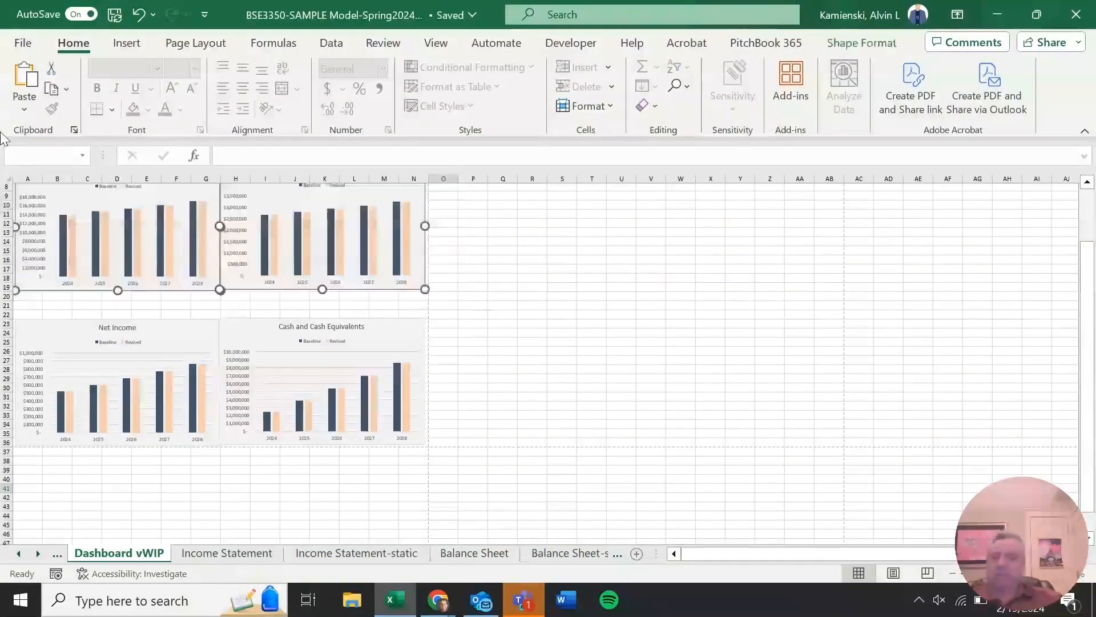
left_click(856, 44)
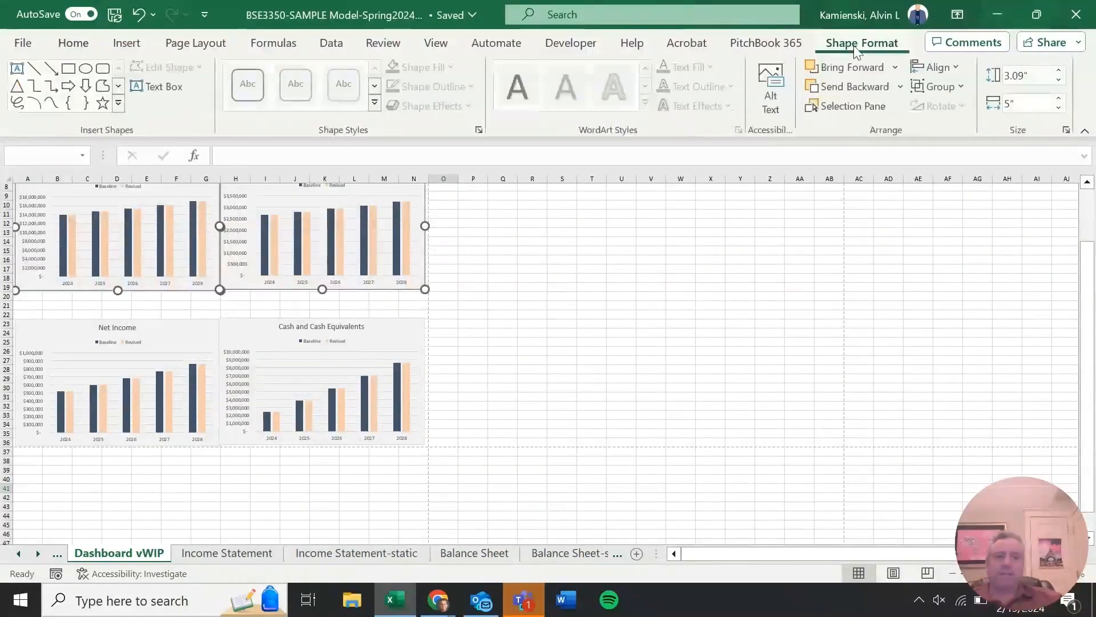
left_click(941, 70)
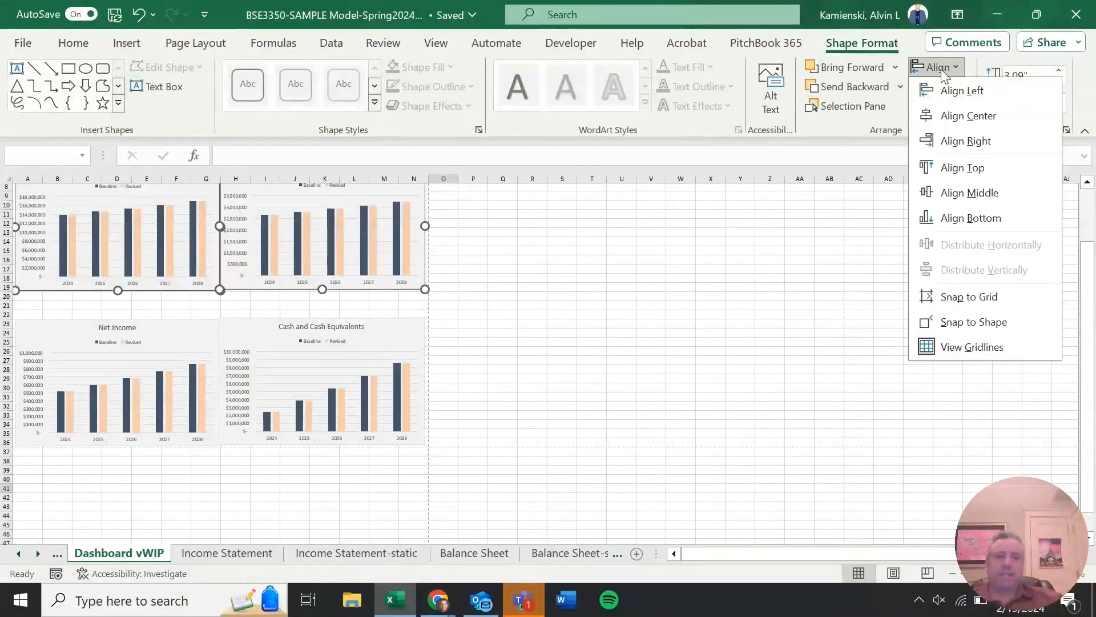
left_click(961, 172)
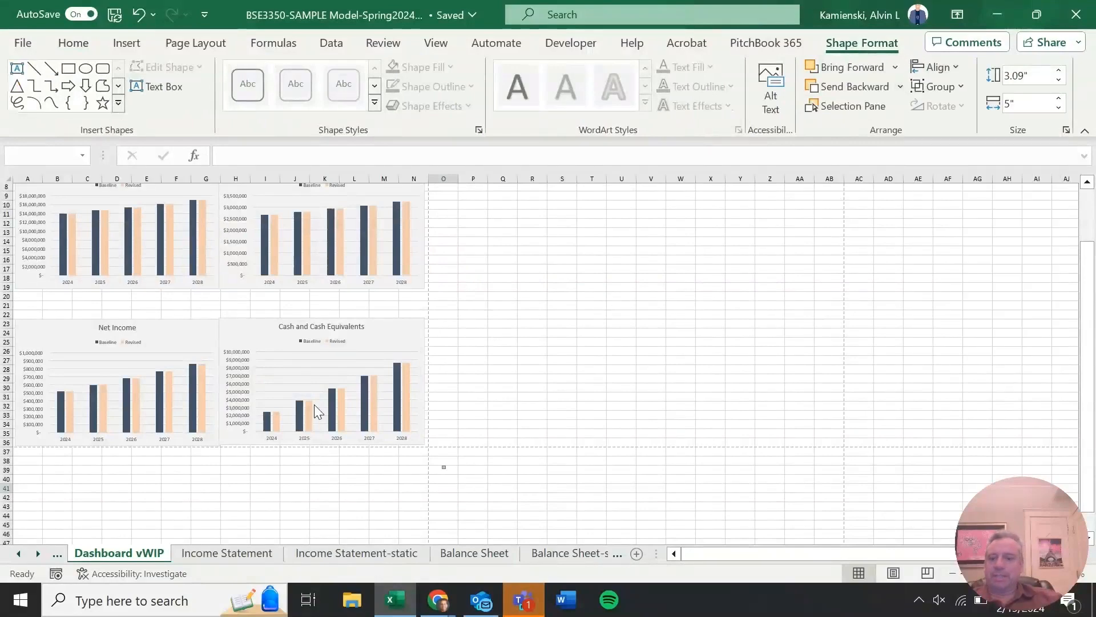
Align the Net Income and Cash and Cash Equivalents charts by their top edges and check the dashboard in print preview
mouse_move(448, 471)
left_mouse_down()
mouse_move(11, 246)
mouse_move(7, 292)
left_mouse_up()
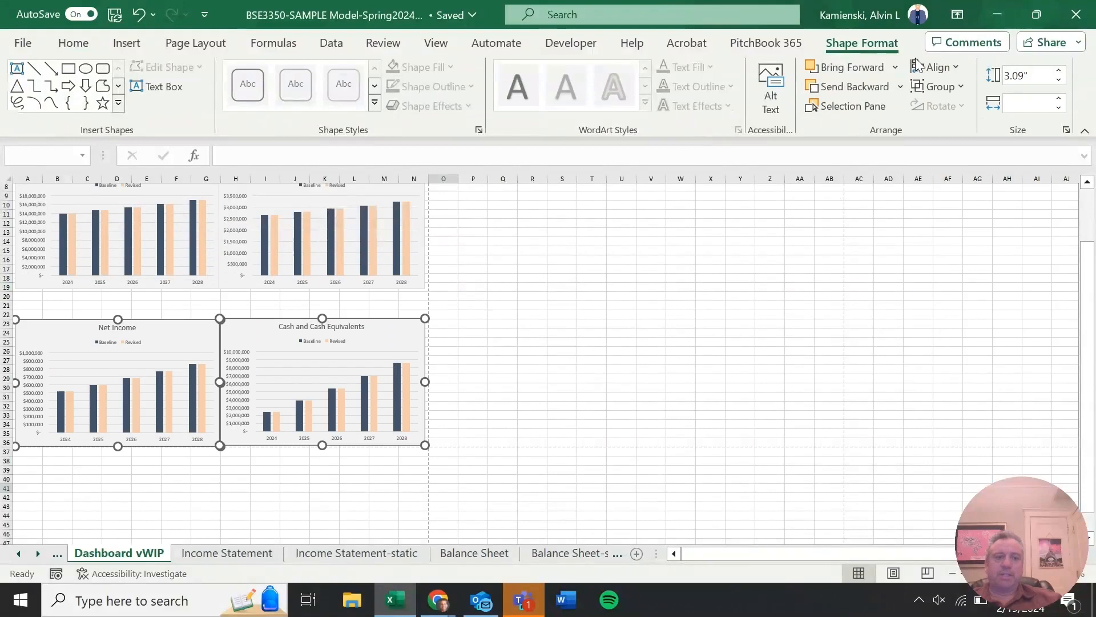
left_click(954, 71)
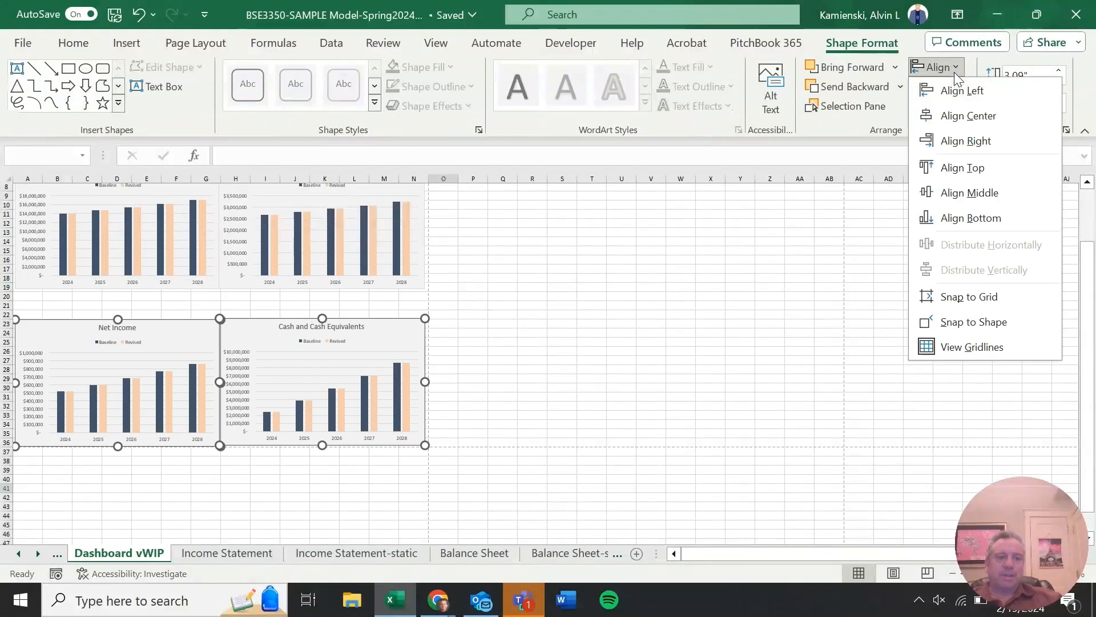
left_click(963, 168)
left_click(548, 310)
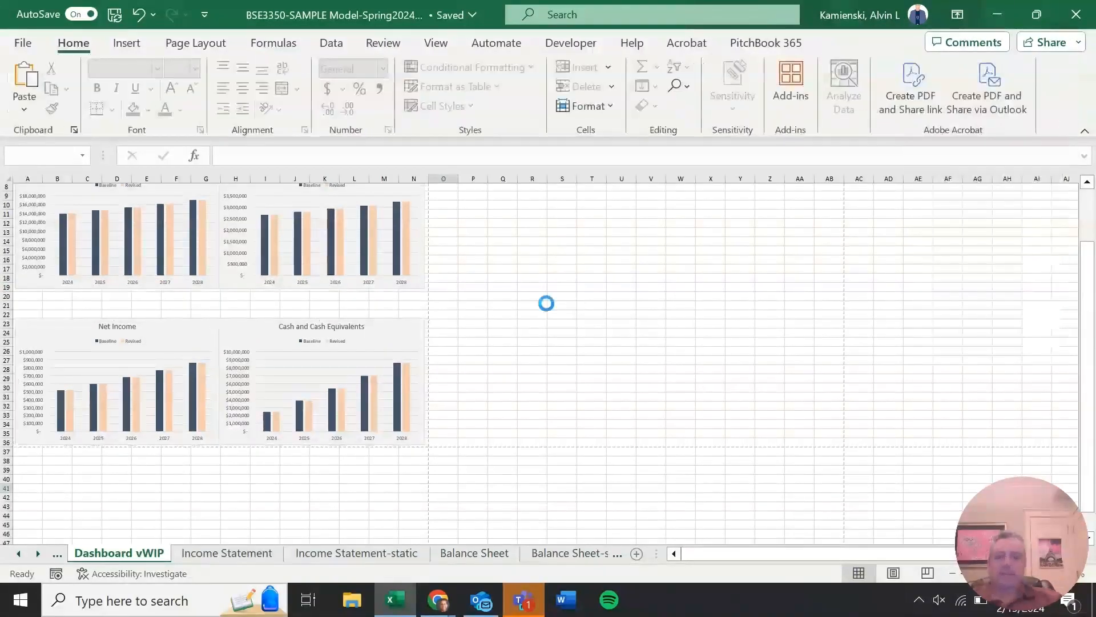
key("ctrl+p")
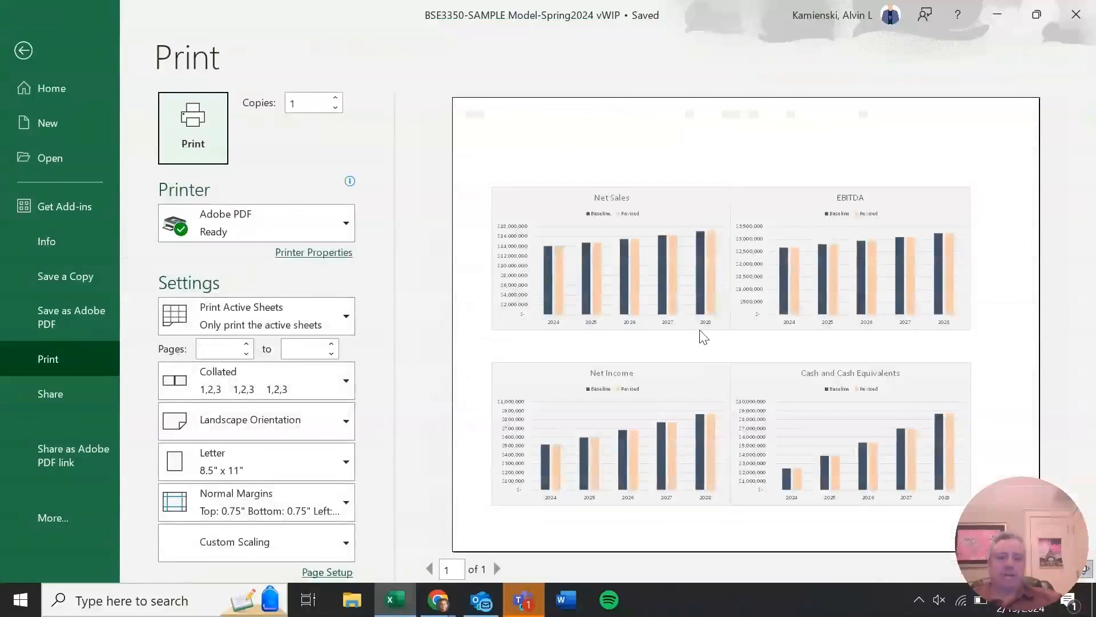
key("Escape")
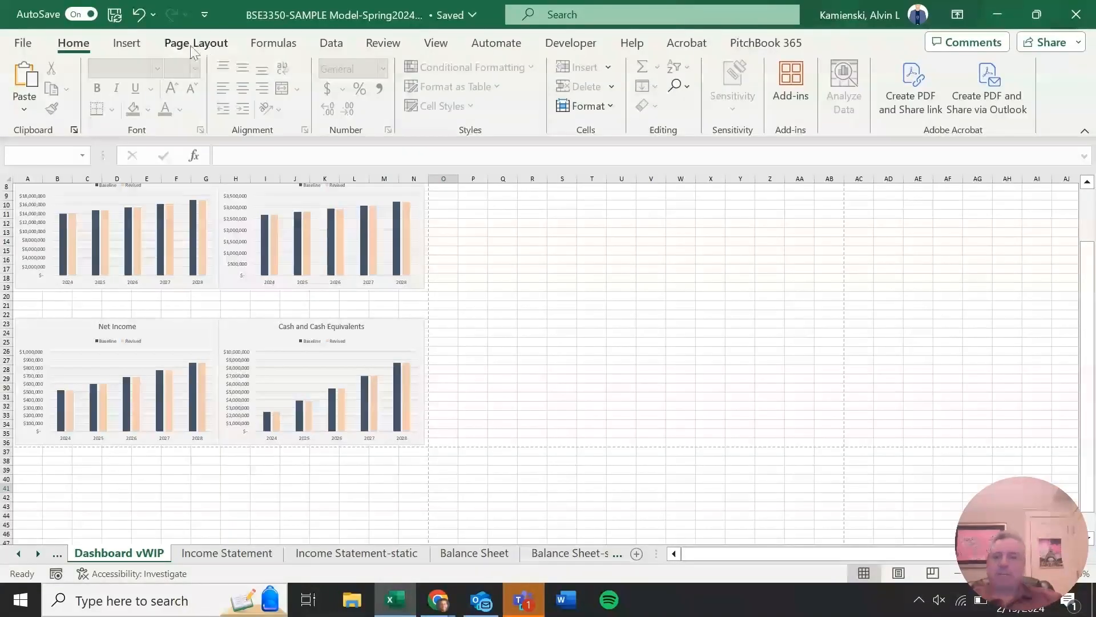
Start a custom page header whose center section holds the file name with the sheet name on the line below
left_click(194, 43)
left_click(418, 131)
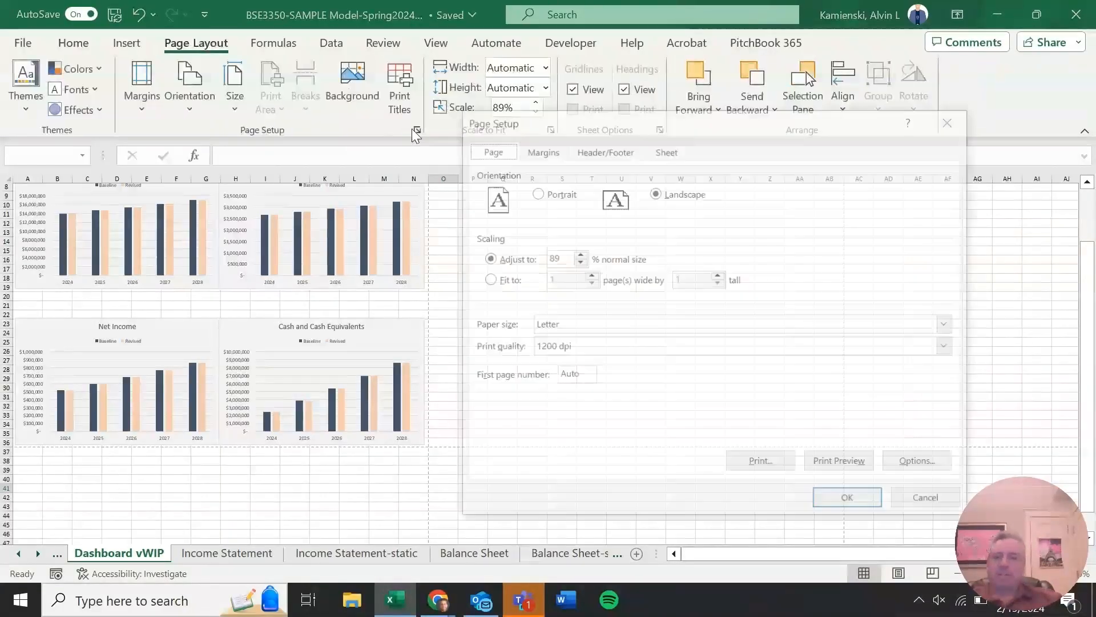
left_click(603, 149)
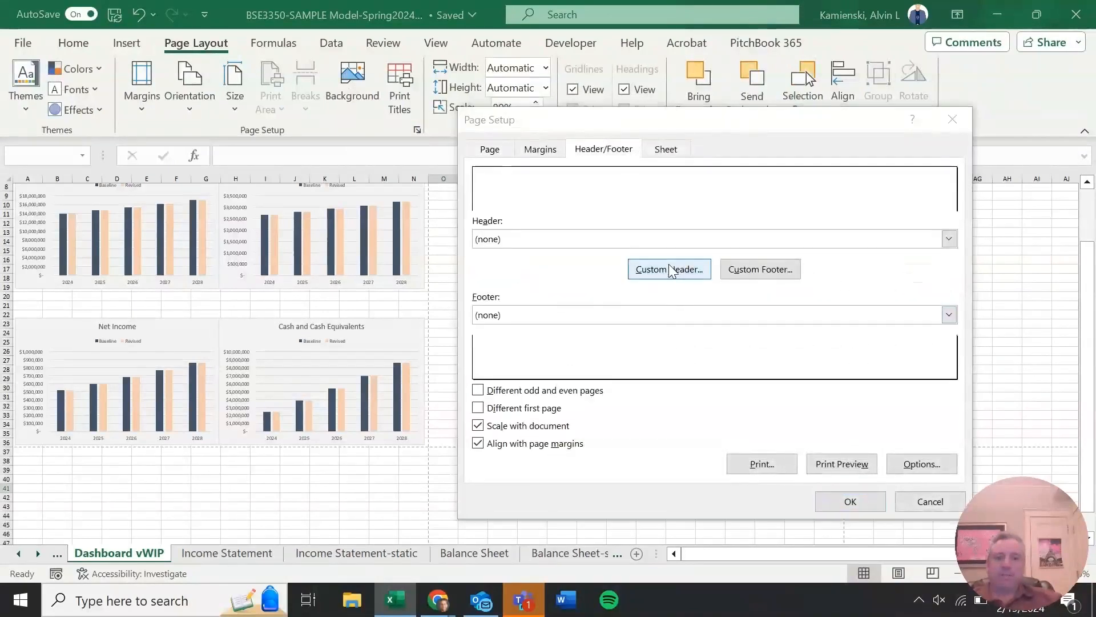
left_click(669, 269)
left_click(680, 382)
left_click(767, 314)
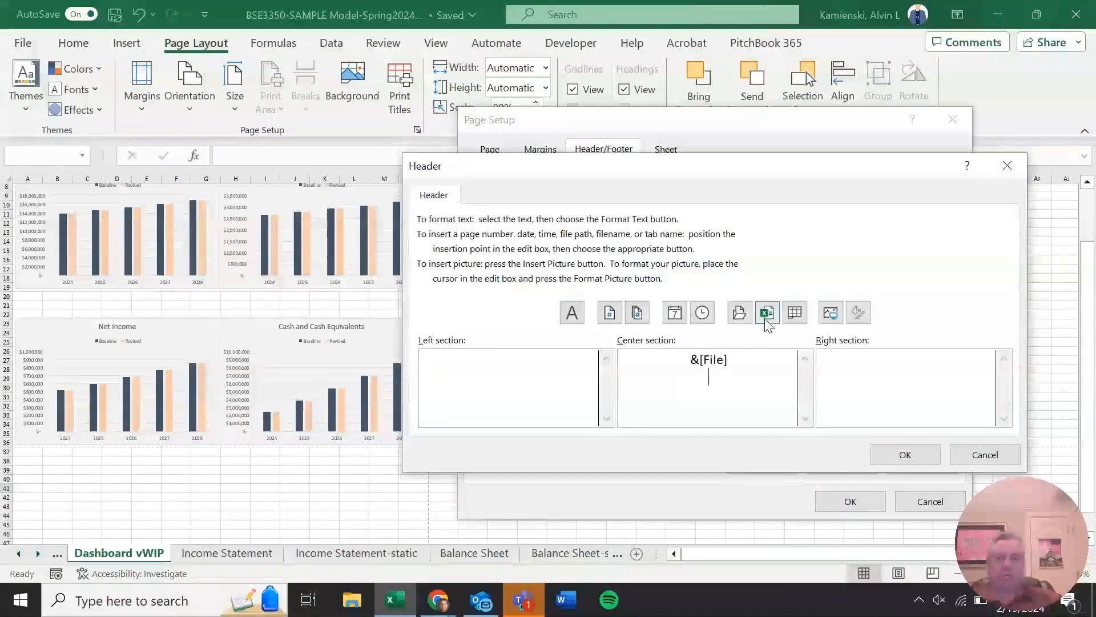
Format the whole center header text in Calibri Regular size 11 and apply the custom header
key("ctrl+a")
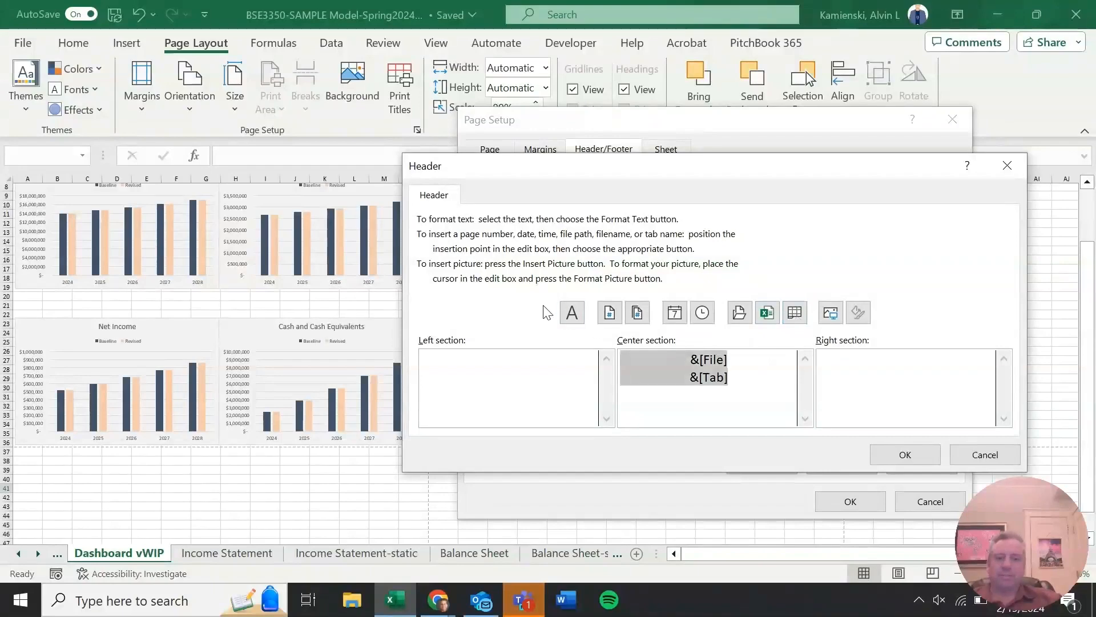
left_click(573, 312)
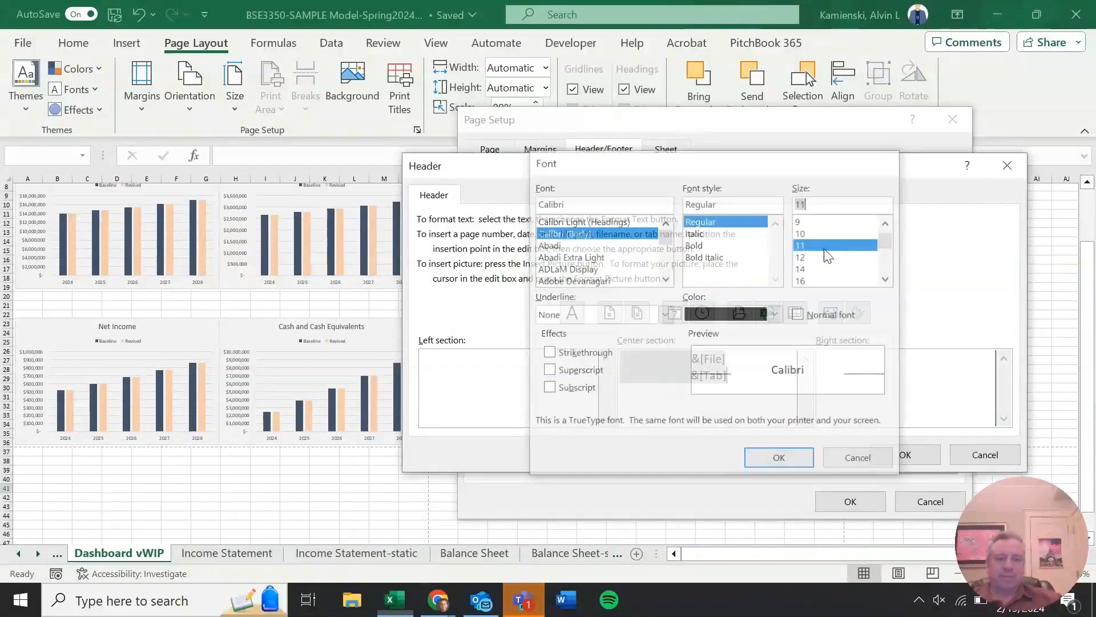
key("Return")
left_click(886, 451)
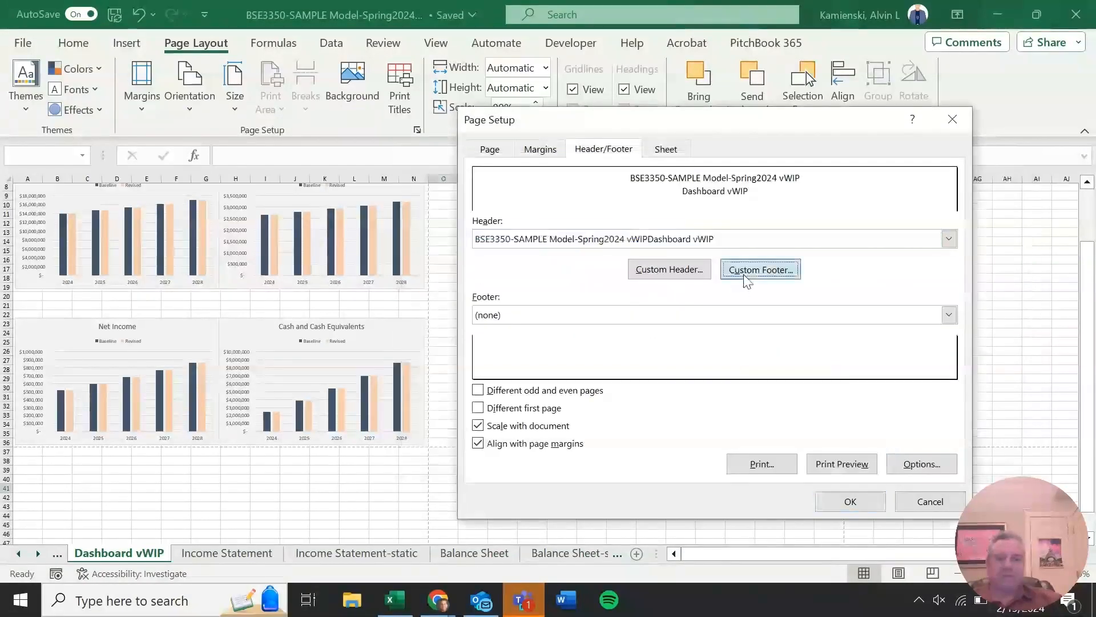
Add a centered custom footer reading page number/total pages in Calibri size 11, and check the sheet in print preview
left_click(746, 273)
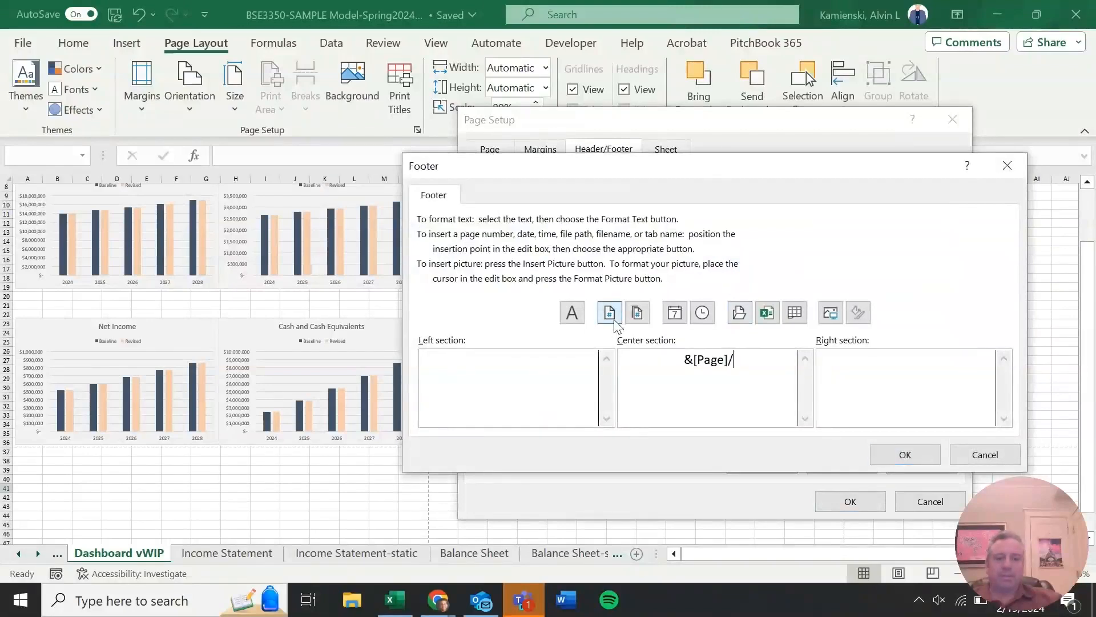
left_click(640, 319)
left_click_drag(747, 398, 697, 353)
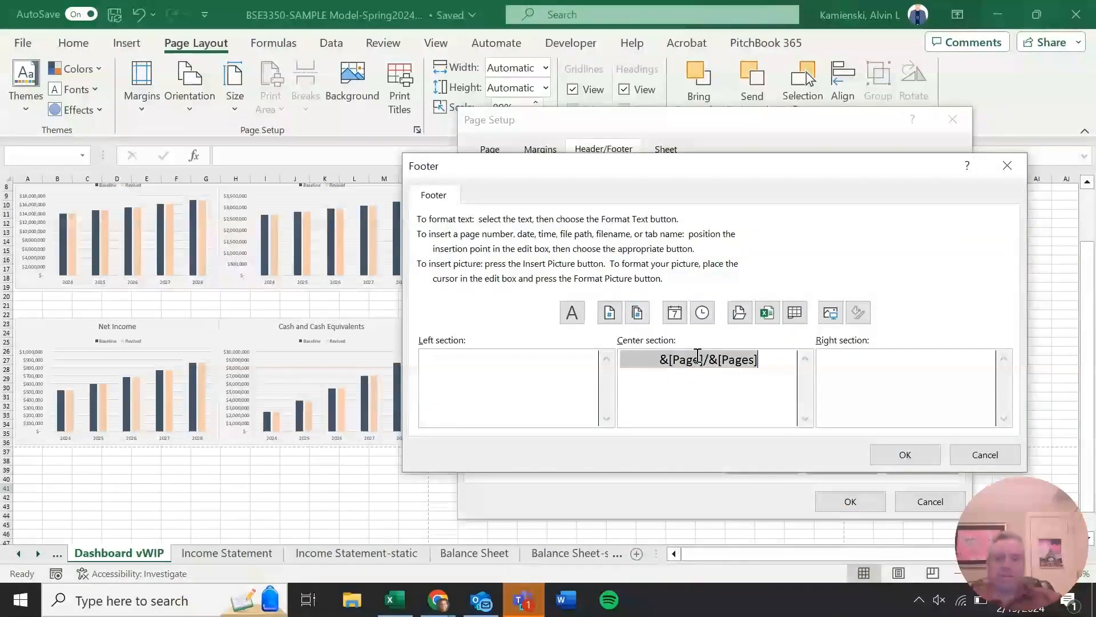
left_click(577, 314)
left_click(823, 245)
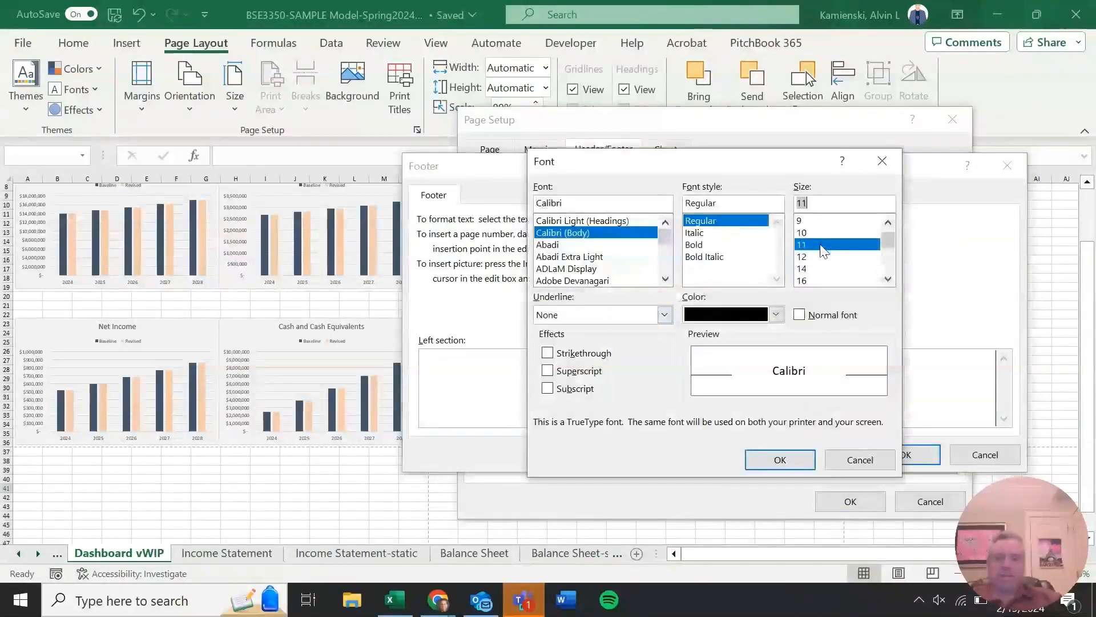
left_click(780, 460)
left_click(898, 451)
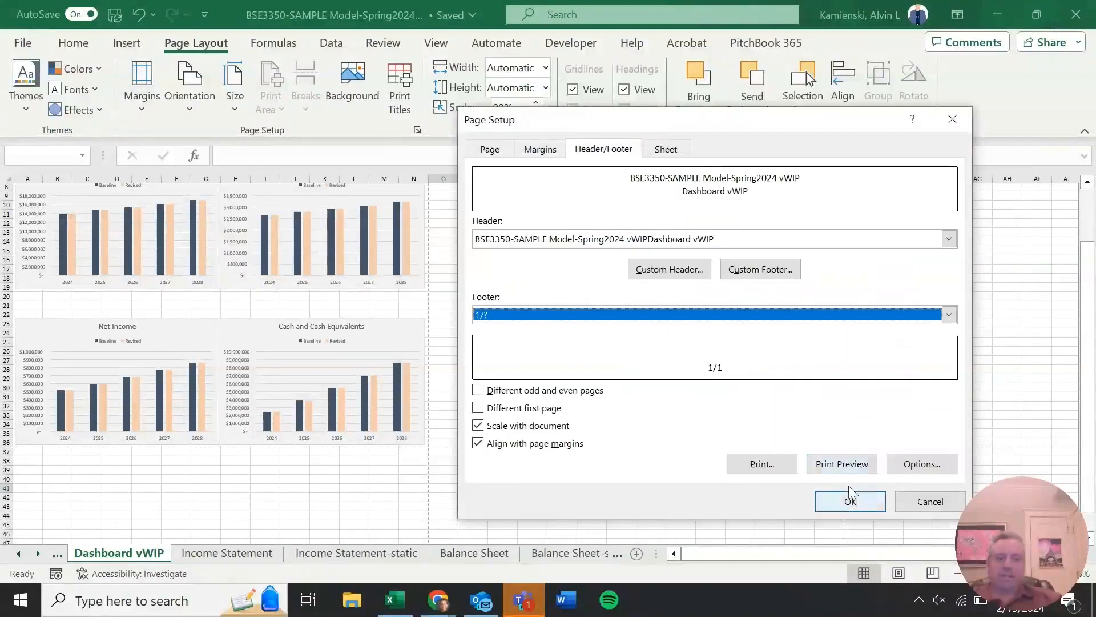
left_click(843, 465)
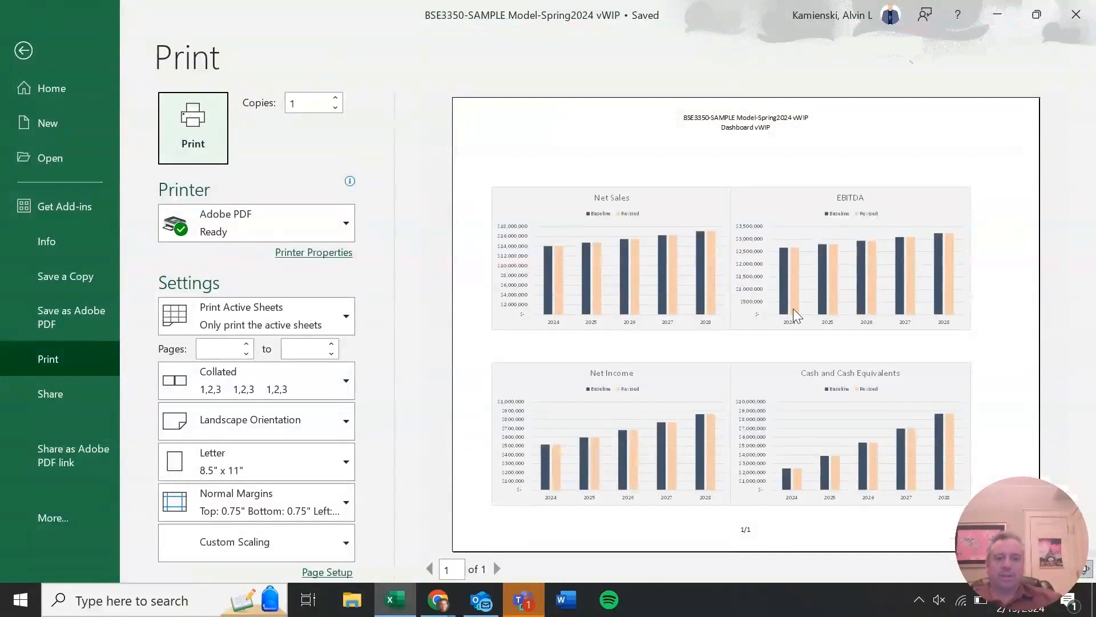
key("Escape")
Set the Net Sales Growth scenario in B11 of the Assumptions sheet to Optimistic
key("ctrl+Page_Up")
key("ctrl+Page_Up")
key("ctrl+Page_Up")
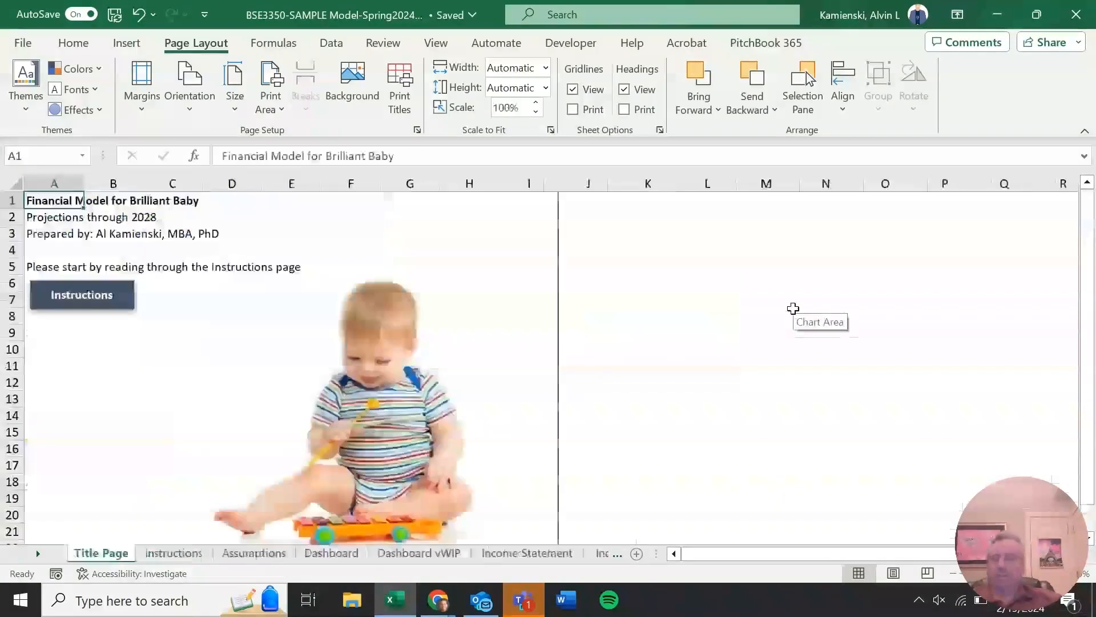
key("ctrl+Page_Down")
key("ctrl+Page_Down")
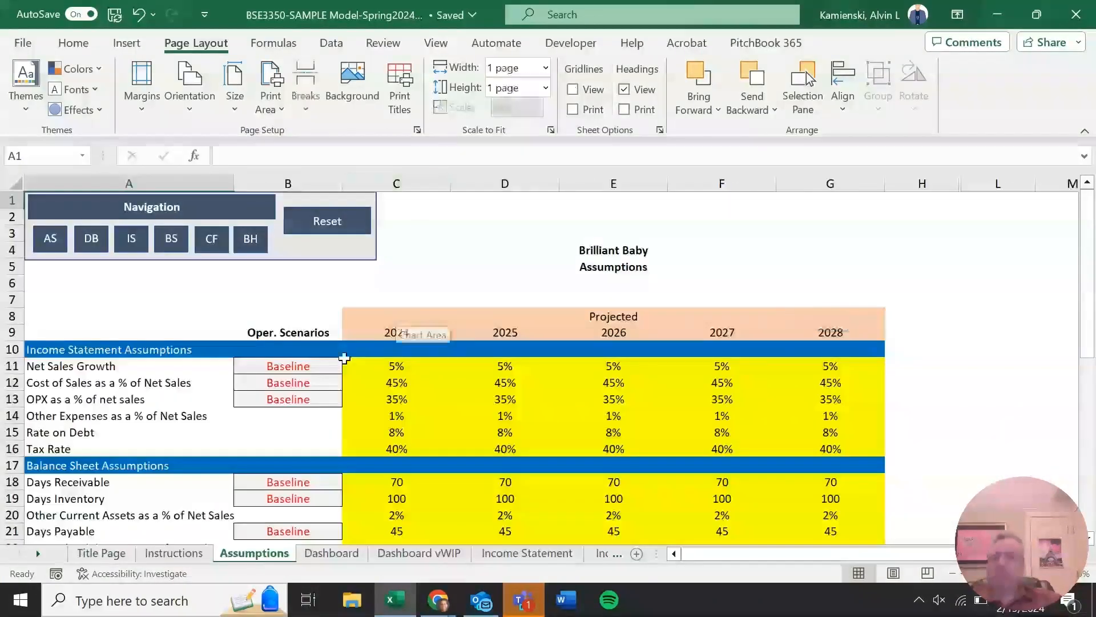
left_click(292, 366)
left_click(351, 368)
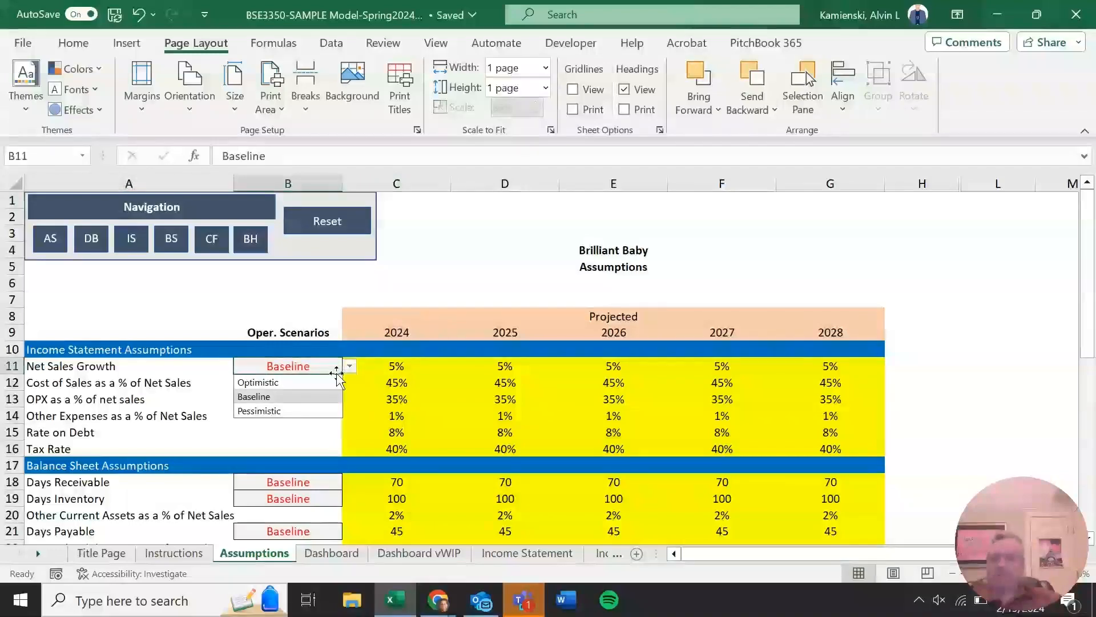
left_click(258, 382)
Set the Days Receivable scenario in B18 to Optimistic
scroll(334, 378, "down", 2)
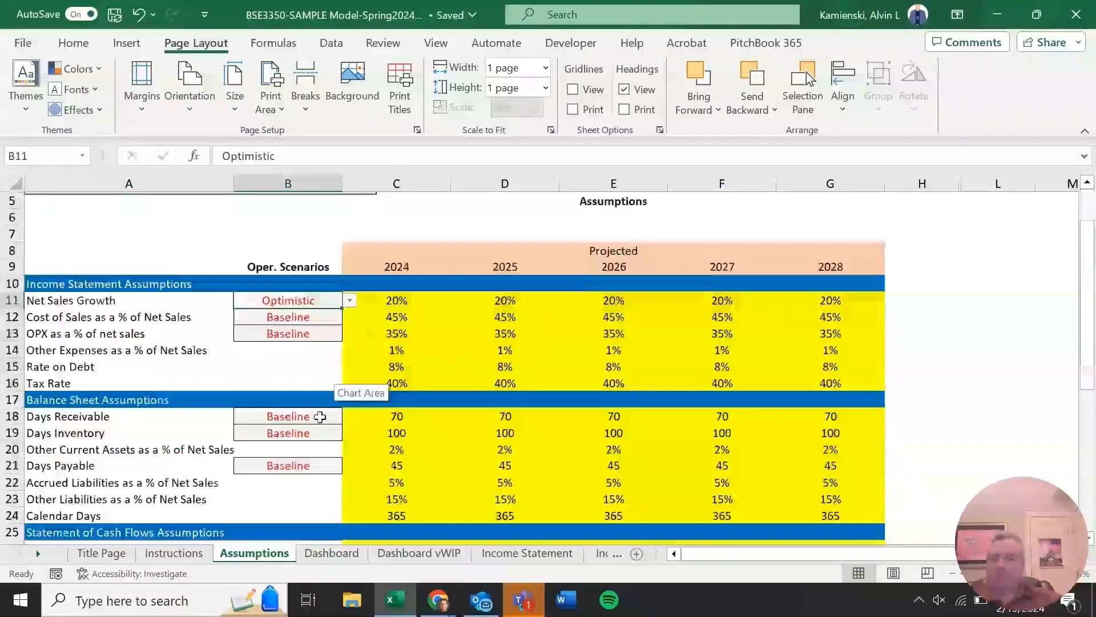
left_click(319, 416)
left_click(350, 416)
left_click(337, 432)
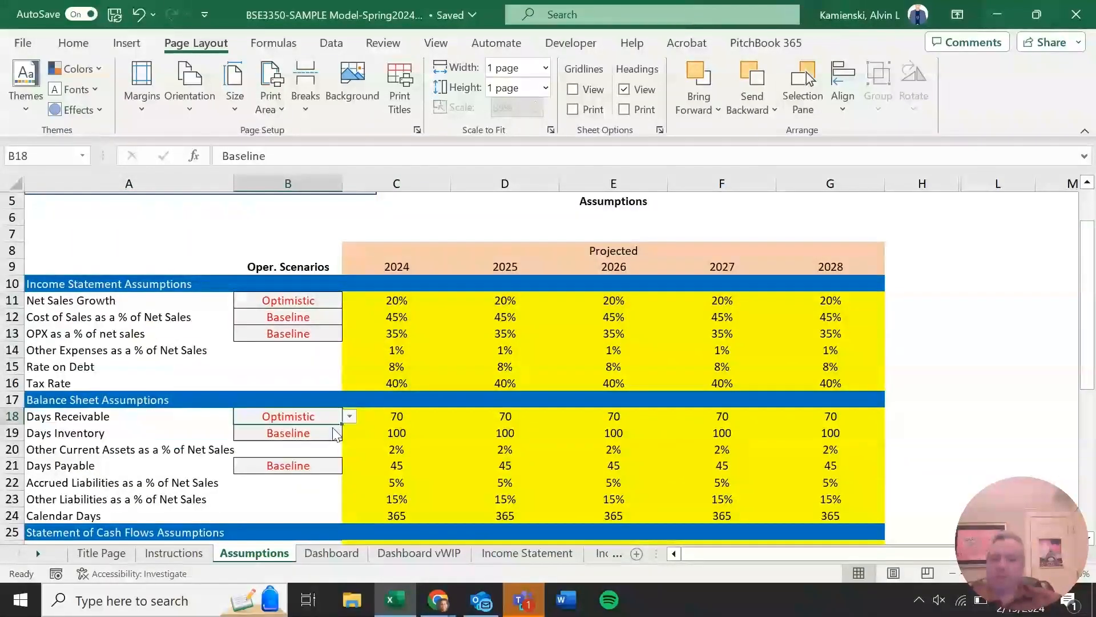
View Dashboard vWIP at 100% zoom and examine how the Revised bars compare with the Baseline bars in all four charts
key("ctrl+Page_Down")
key("ctrl+Page_Down")
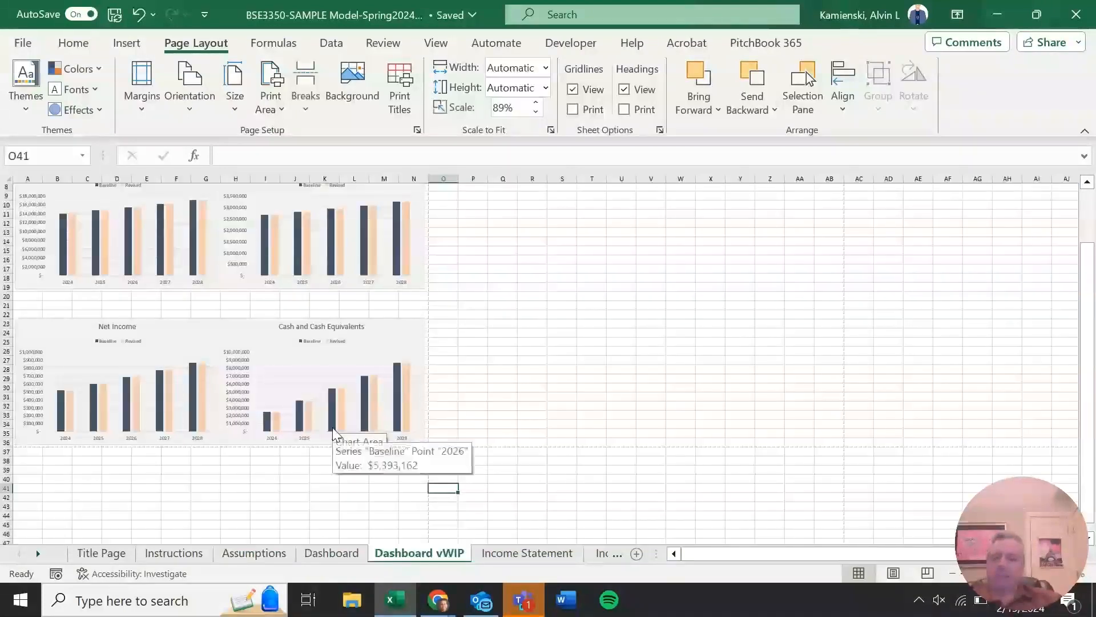
key("alt+w")
type("q1")
key("Return")
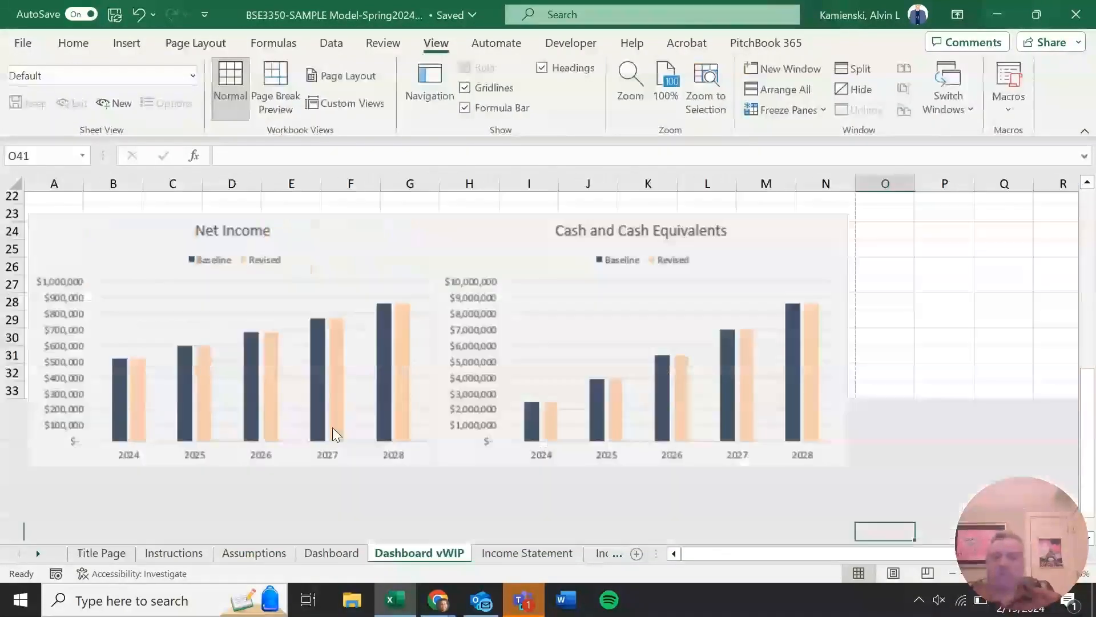
scroll(251, 394, "up", 3)
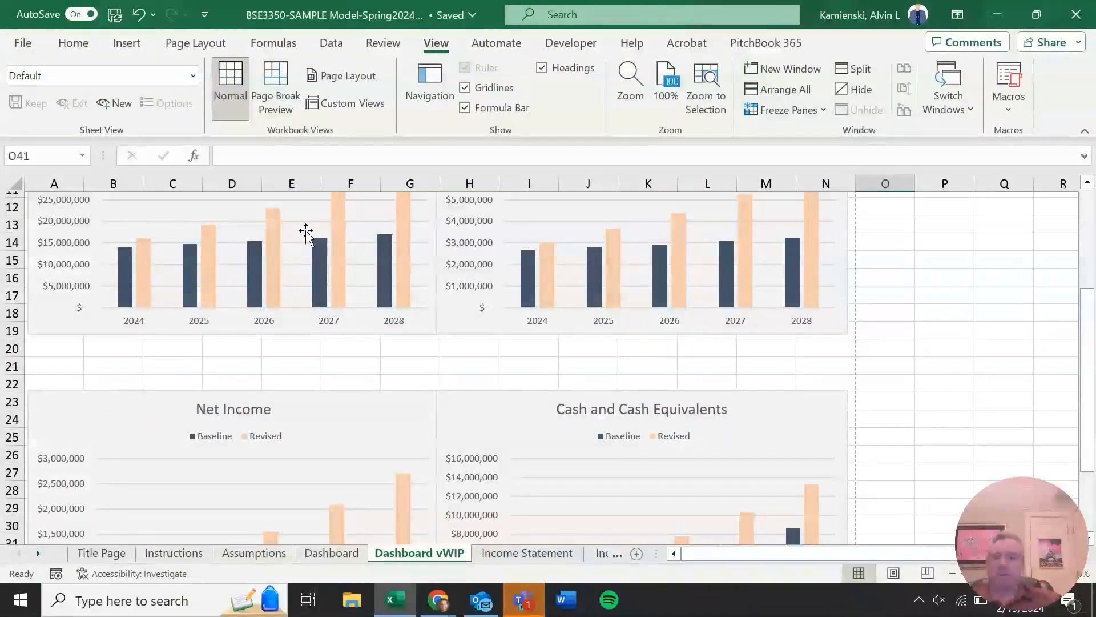
scroll(336, 436, "down", 3)
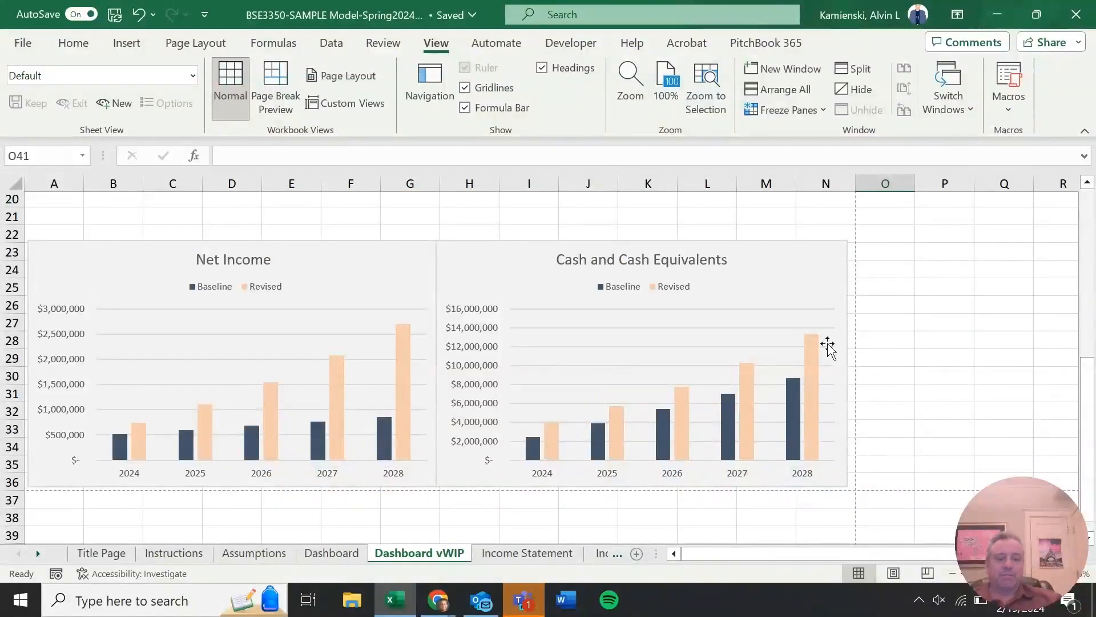
scroll(777, 399, "up", 6)
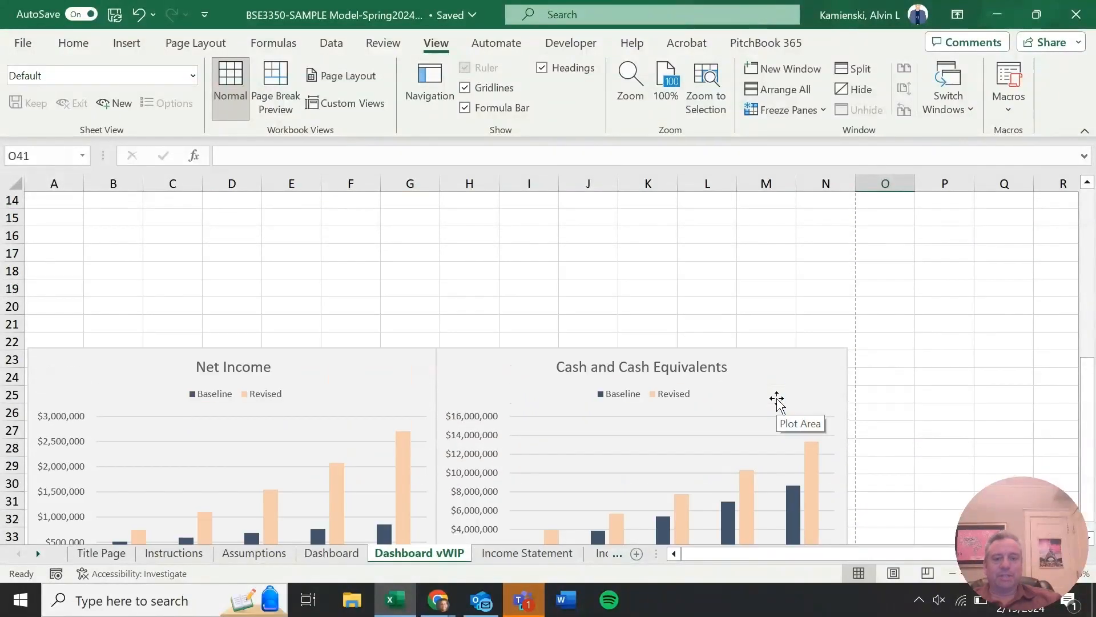
Reset the model's scenarios to Baseline and check the four charts on Dashboard vWIP
key("ctrl+Page_Up")
key("ctrl+Page_Up")
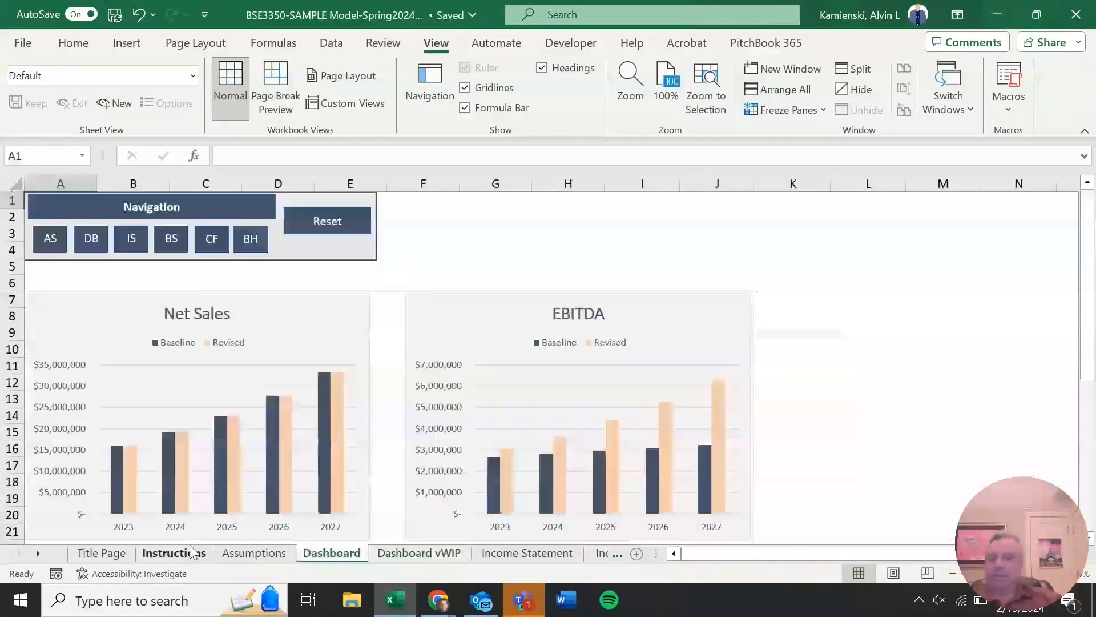
left_click(336, 221)
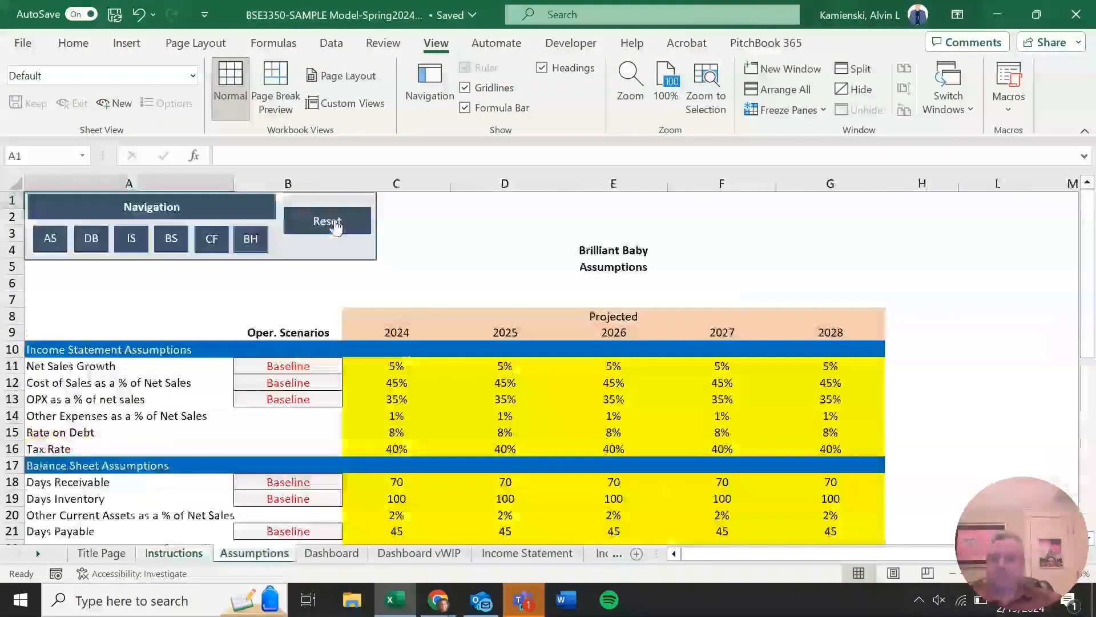
key("ctrl+Page_Down")
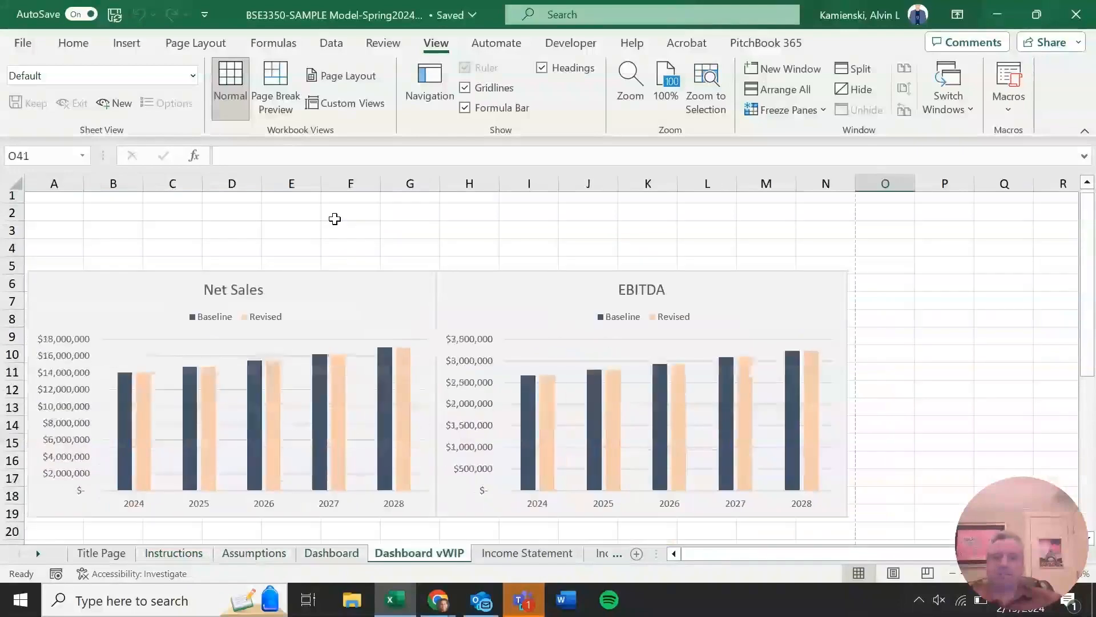
scroll(580, 335, "down", 5)
scroll(580, 335, "up", 2)
scroll(580, 335, "up", 3)
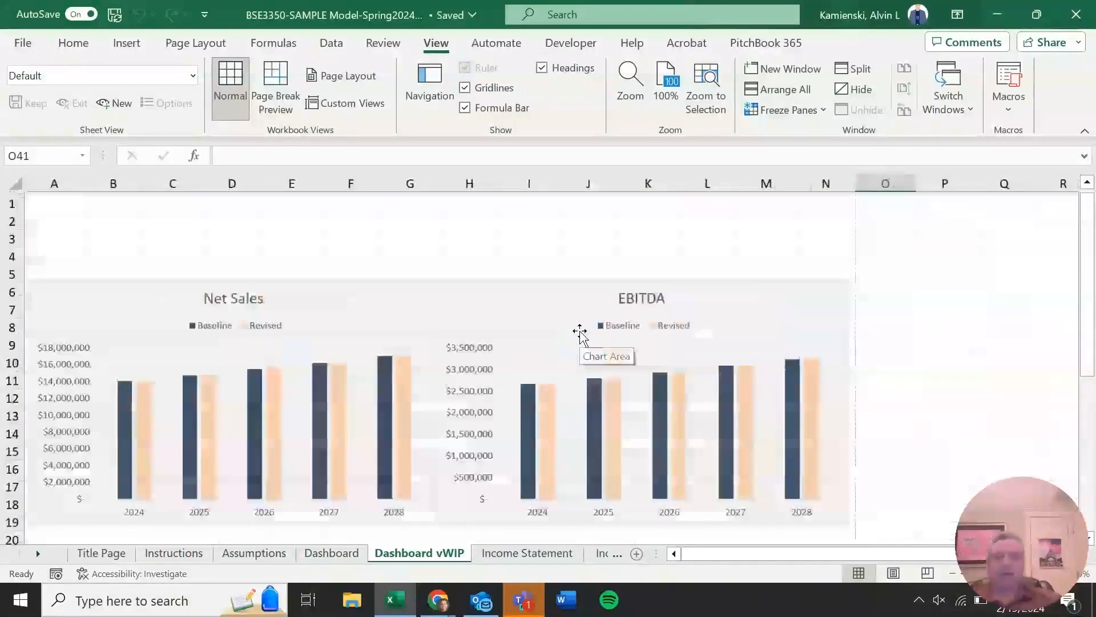
scroll(695, 232, "down", 2)
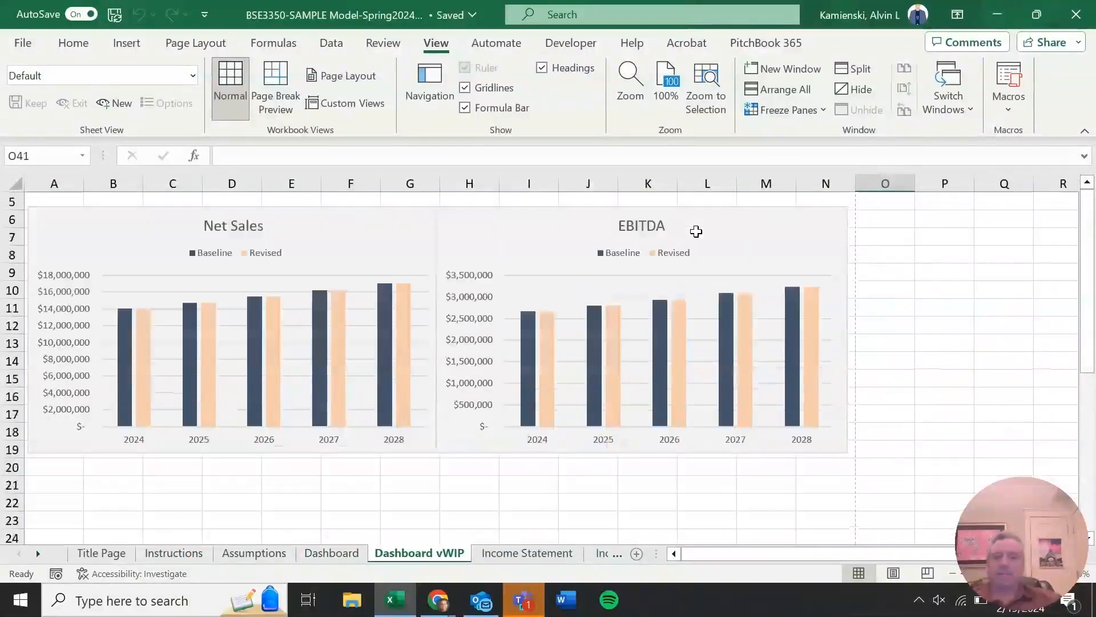